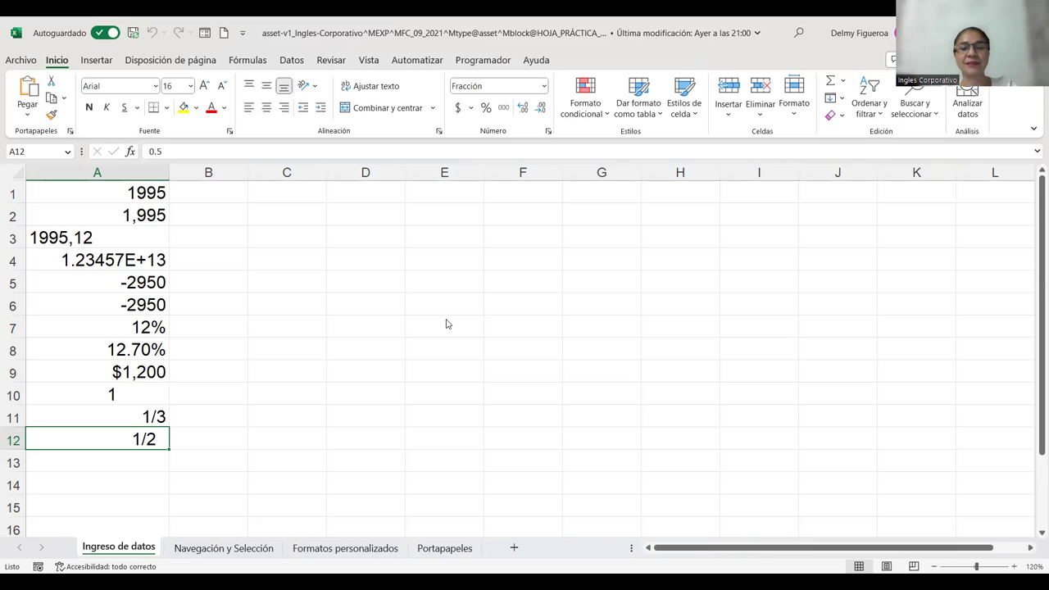
- Enter 1/1/1900 in B1 and 12-12-1900 in B2, widening column B to fit the dates
key(alt+Tab)
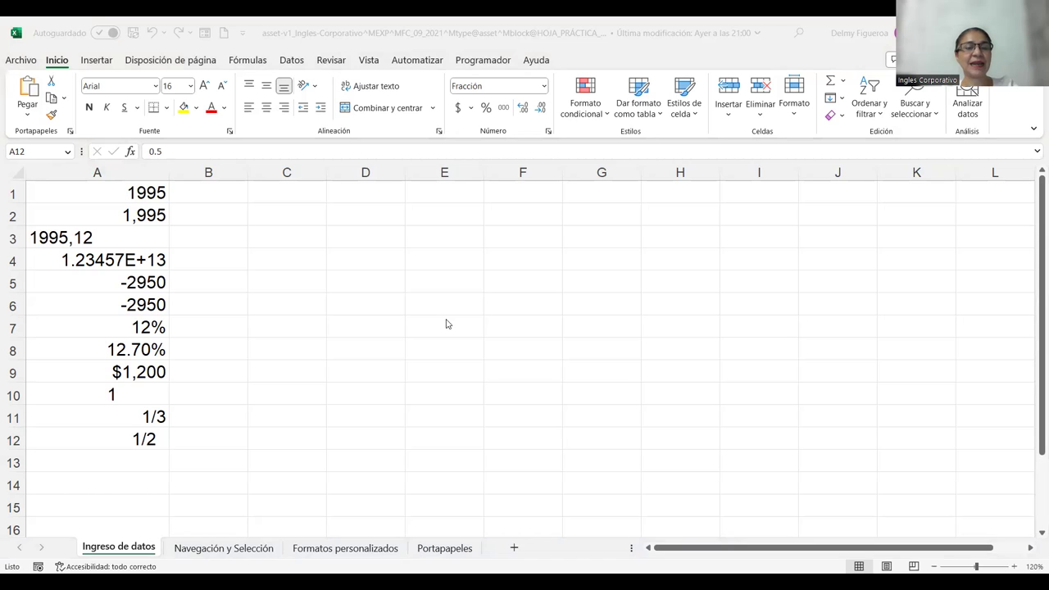
click(211, 193)
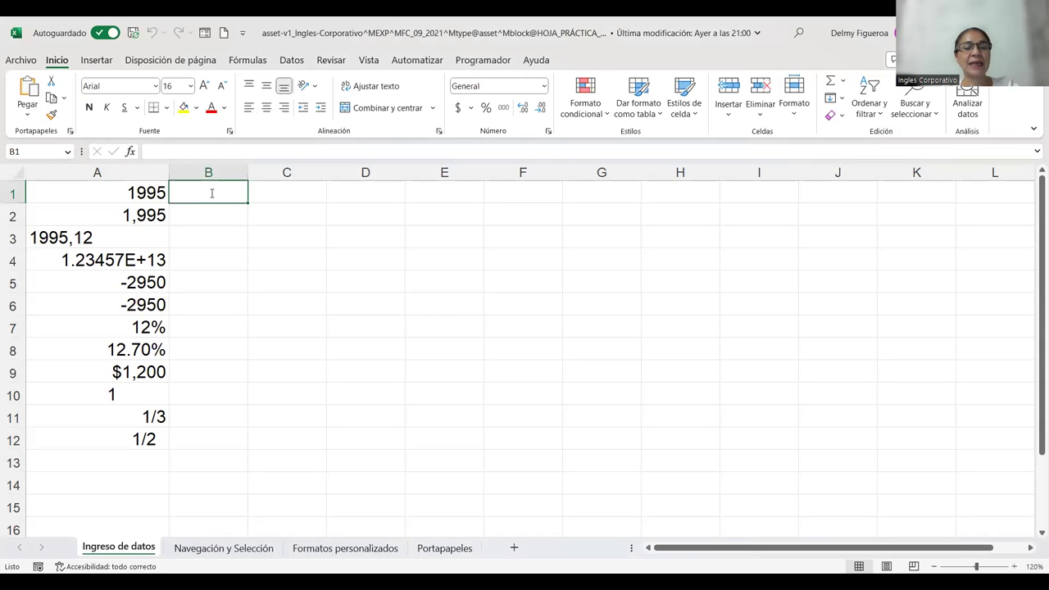
key(alt+Tab)
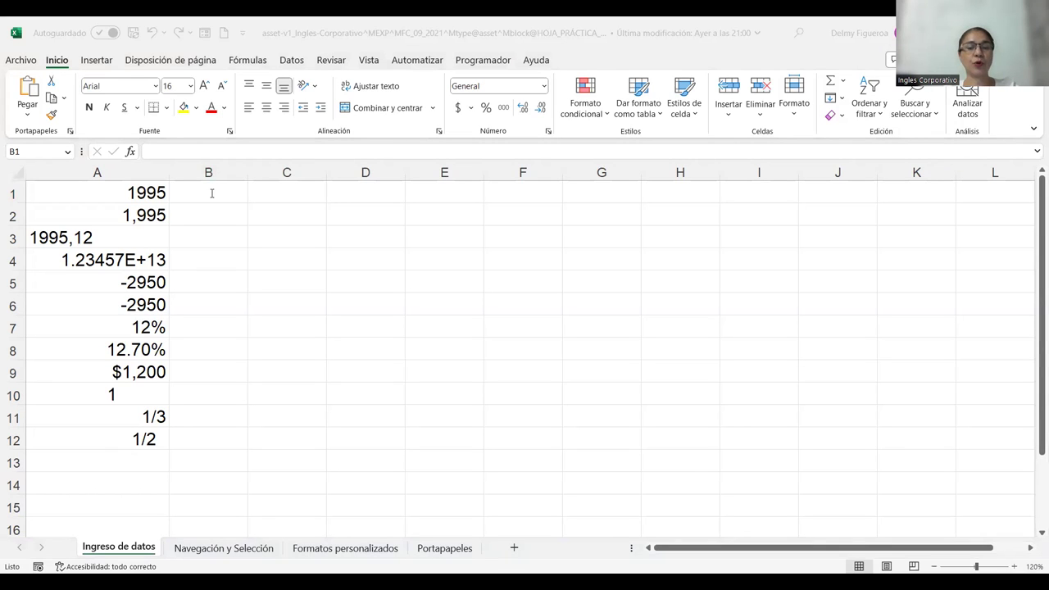
text(1/1/)
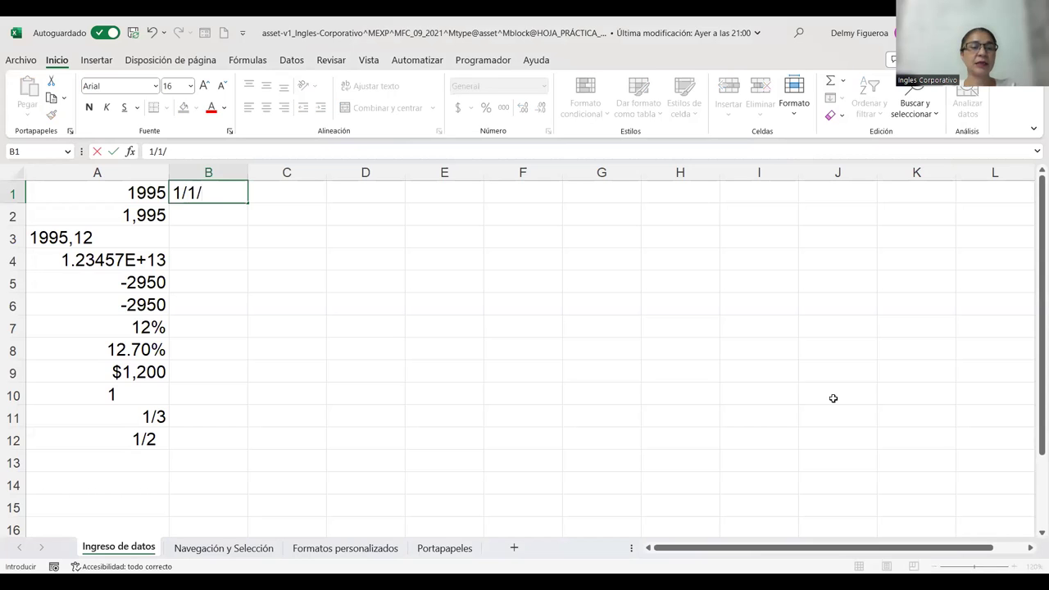
text(1900)
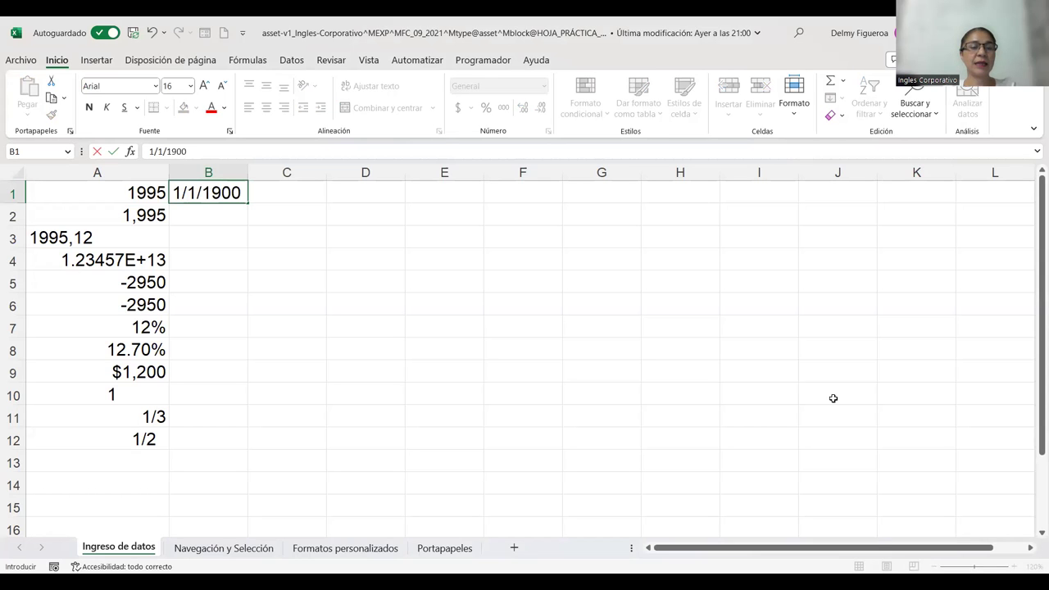
key(Return)
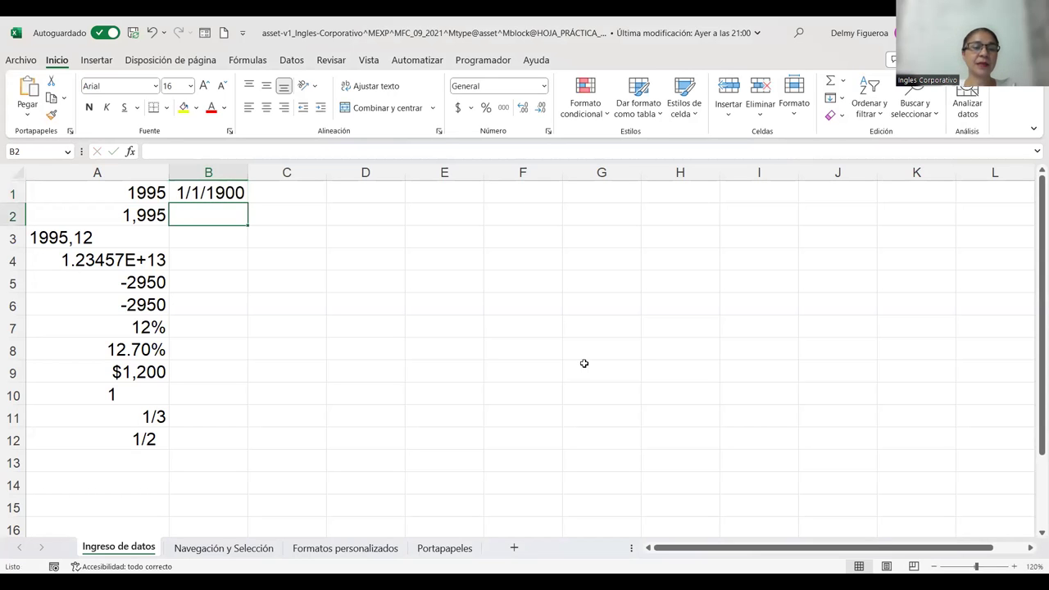
drag(248, 172, 287, 171)
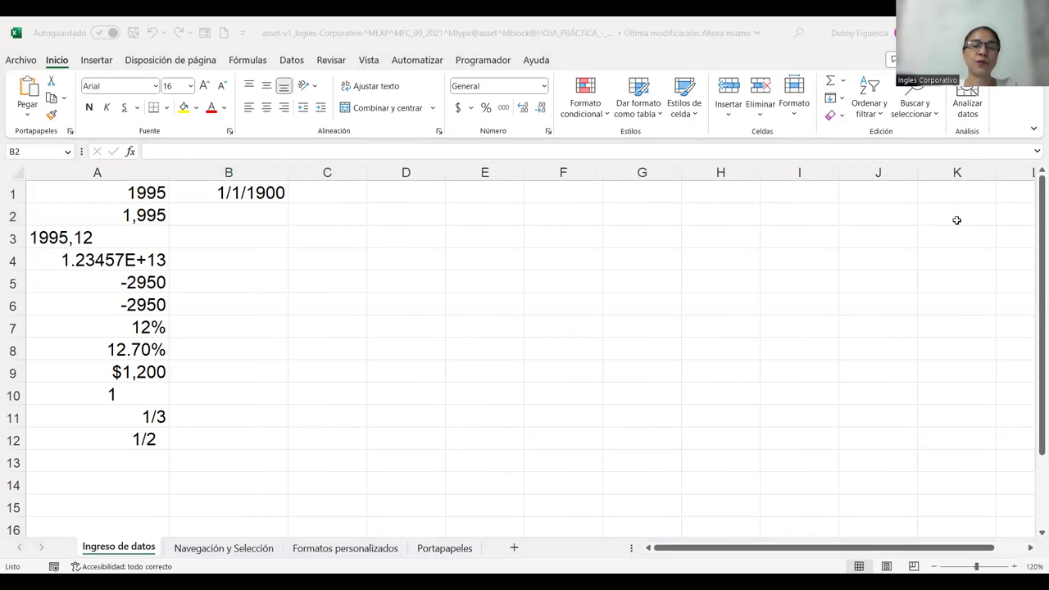
text(12-12-1900)
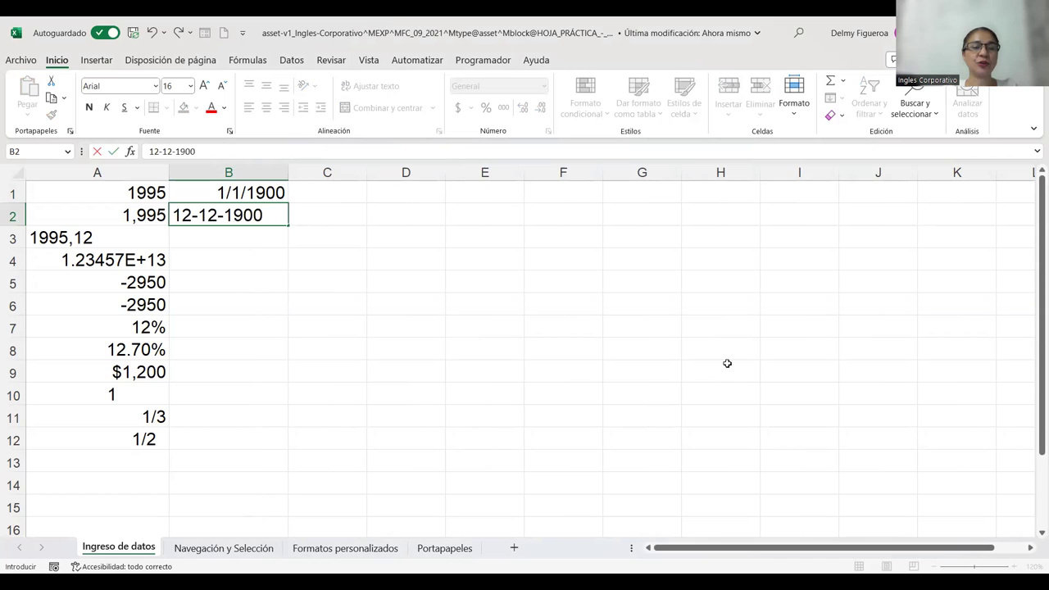
key(Return)
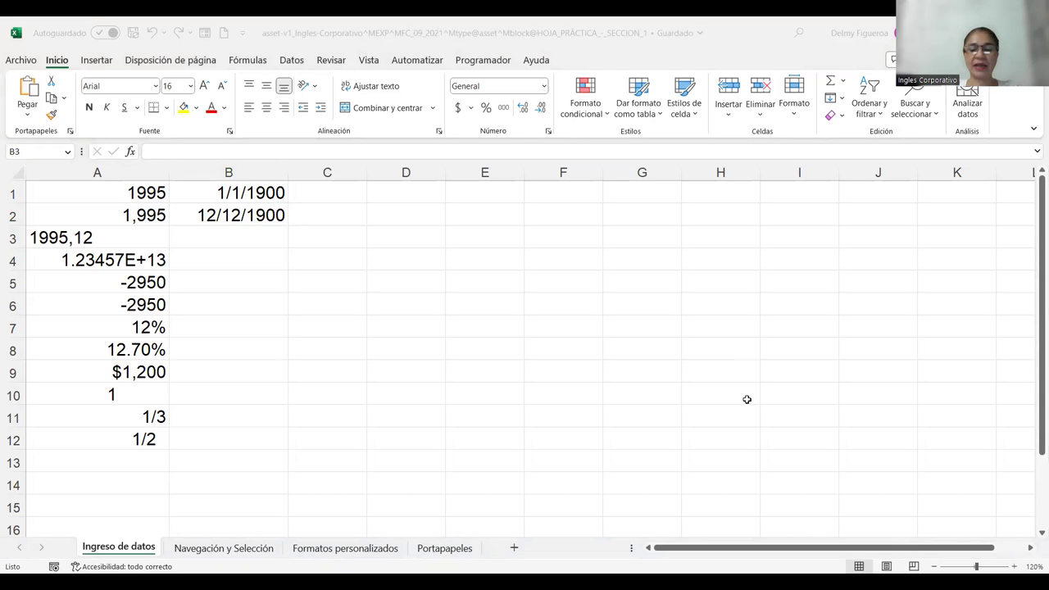
- Enter 1/1/2000 in B3 and 12/13/1994 in B4, which stays left-aligned as text
text(1/1/)
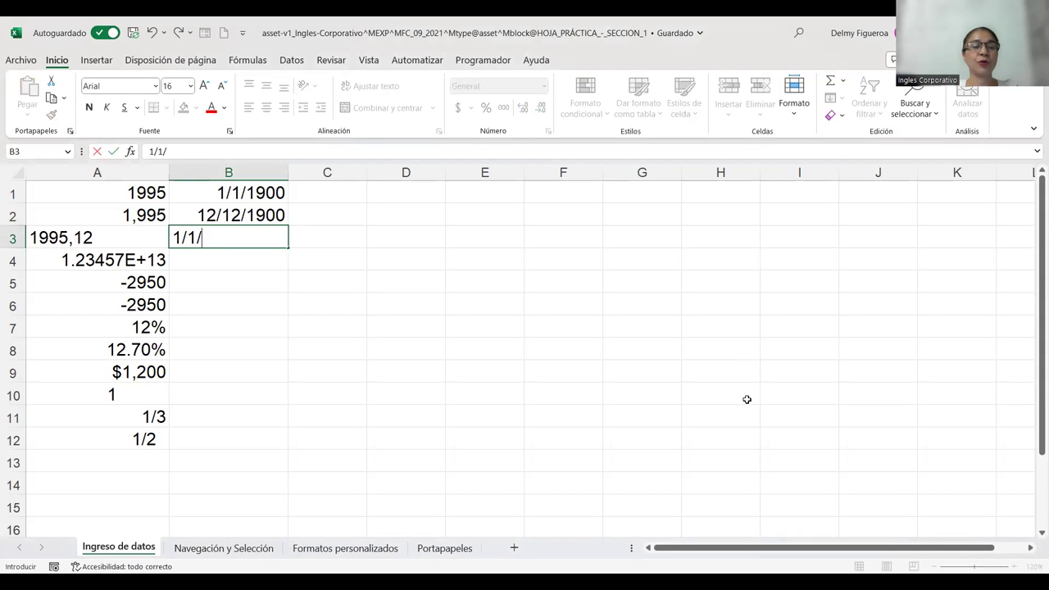
text(2000)
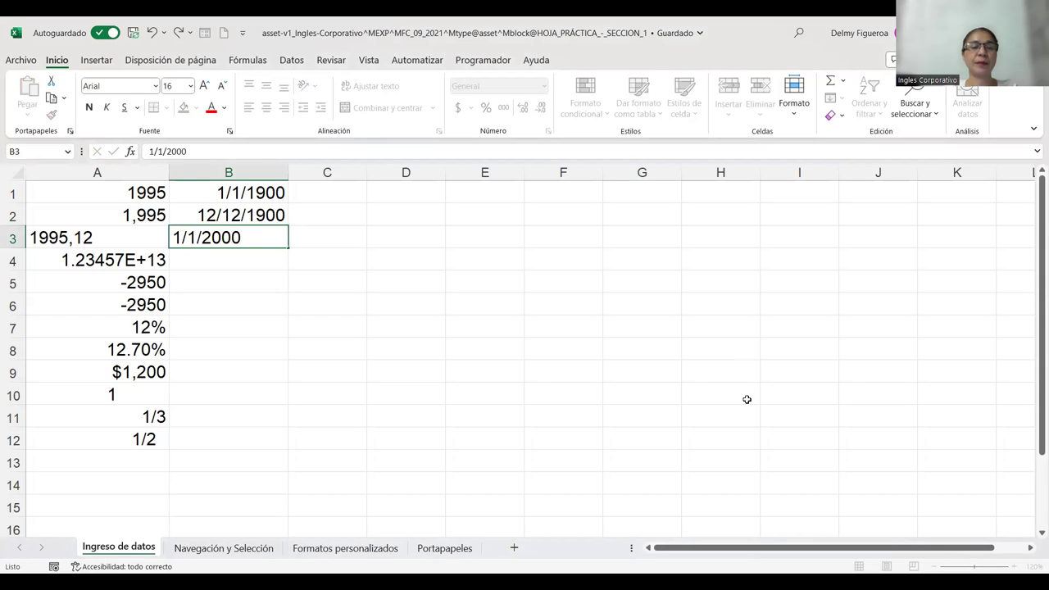
key(Return)
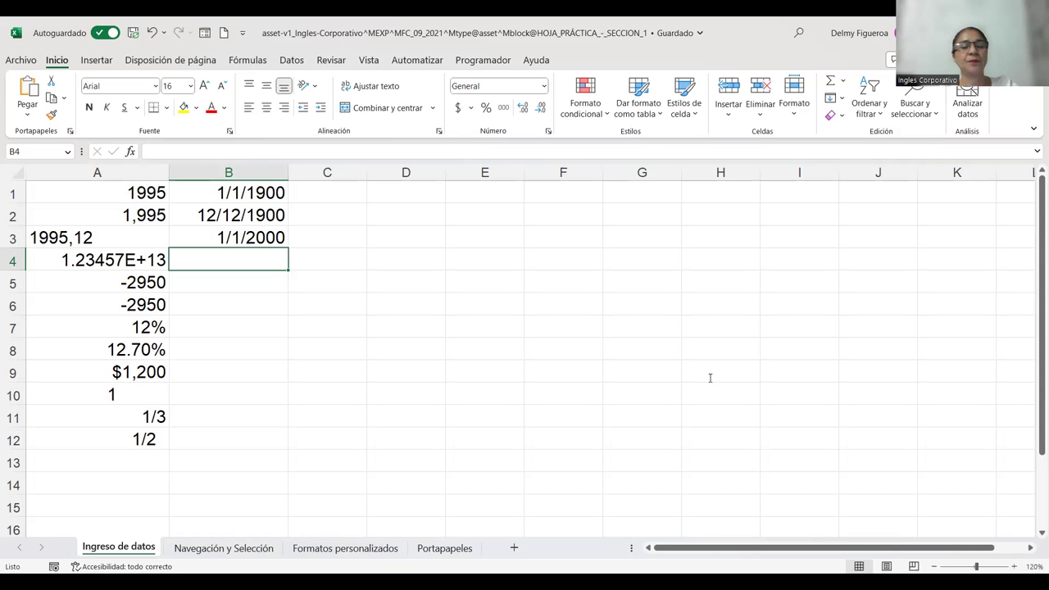
text(12/13/1994)
key(Return)
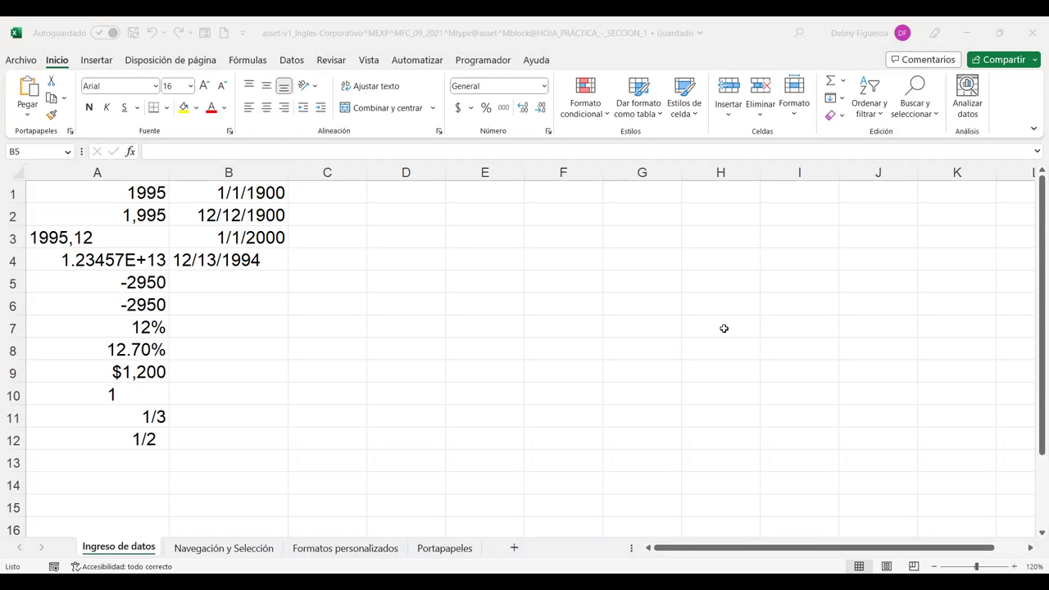
- Enter 30-02-1994 in B5 and 12-MAYO in B6, widening column B further
text(30-02-1994)
key(Return)
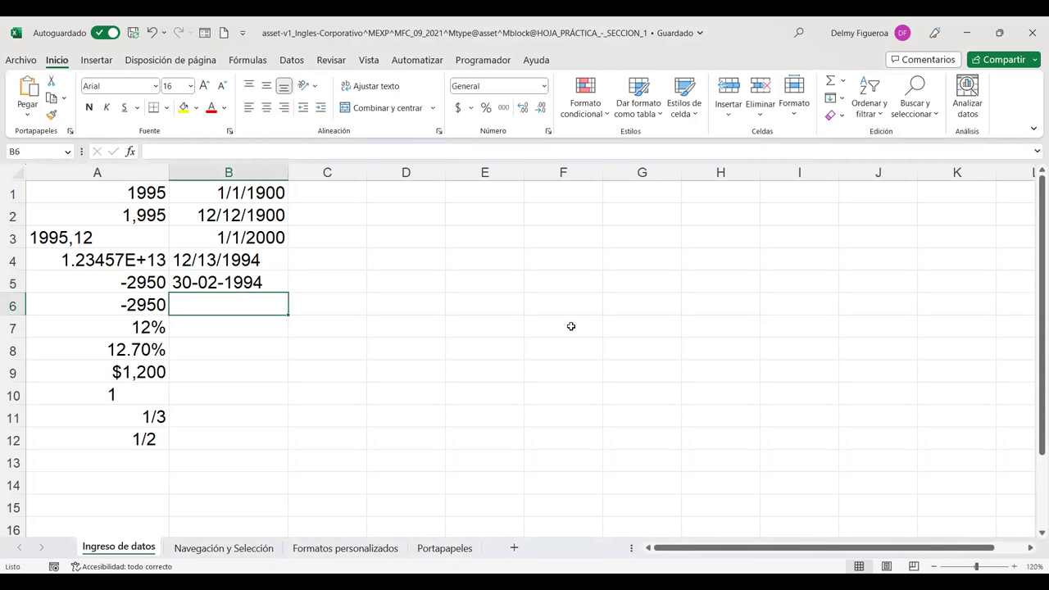
drag(289, 173, 313, 183)
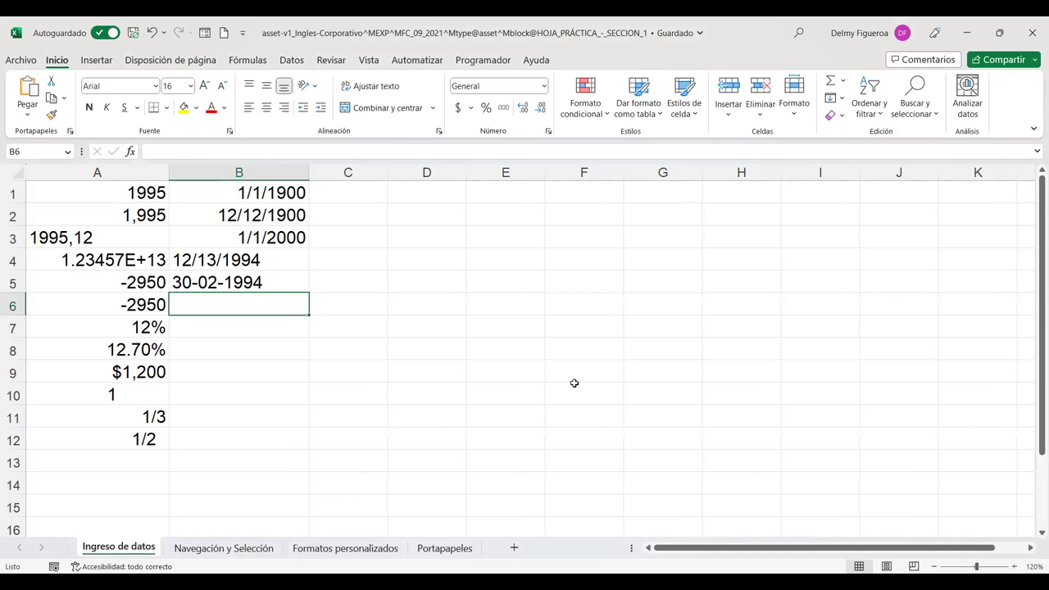
text(12-MAYO)
key(Return)
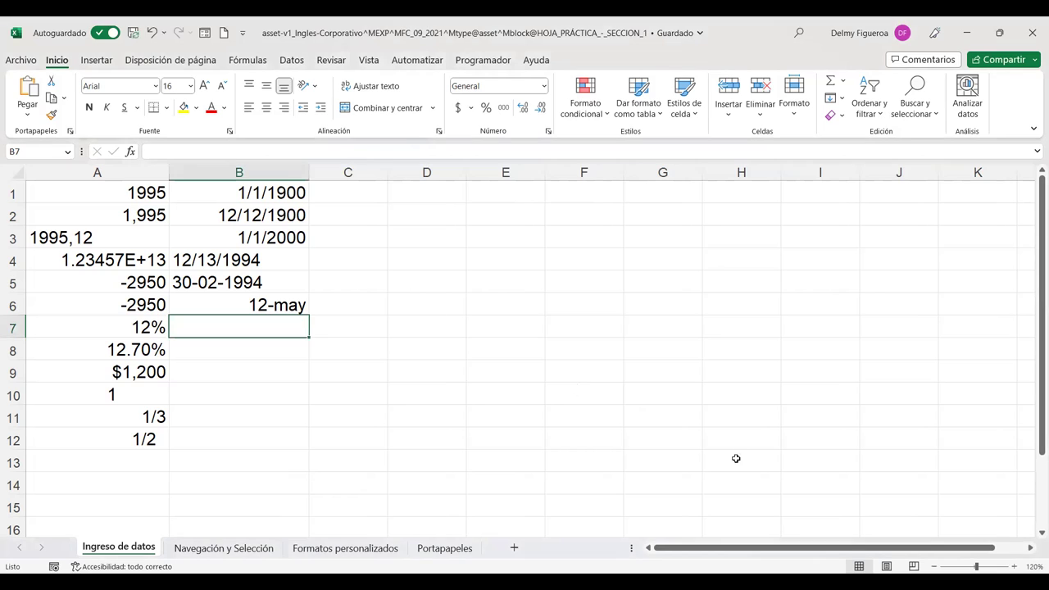
- After checking B6's stored date, enter 12-mayo-1995 in B7 and mayo-1995 in B8
click(278, 302)
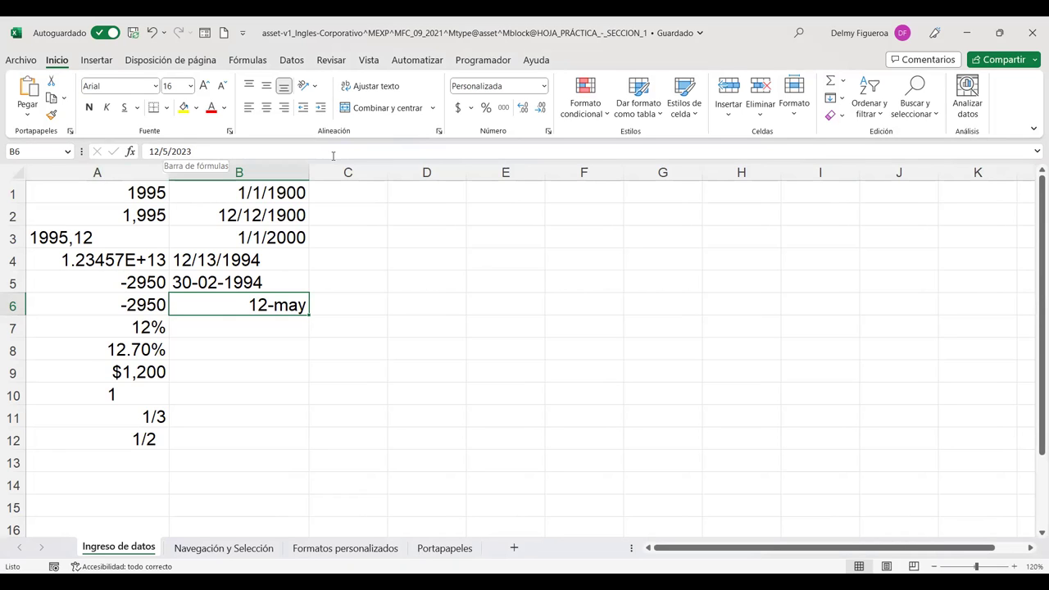
key(Down)
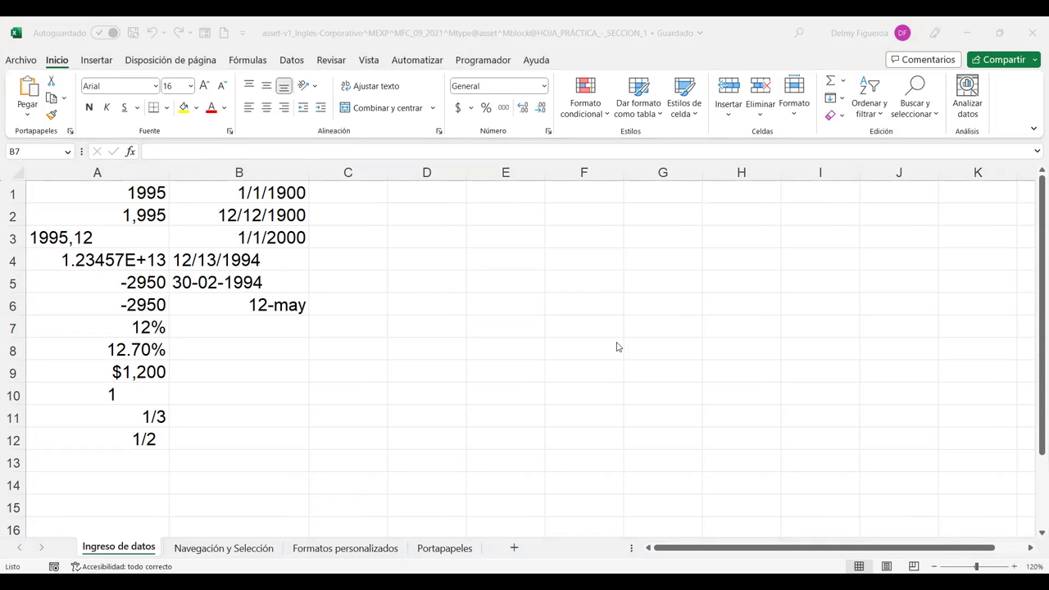
text(12-mayo)
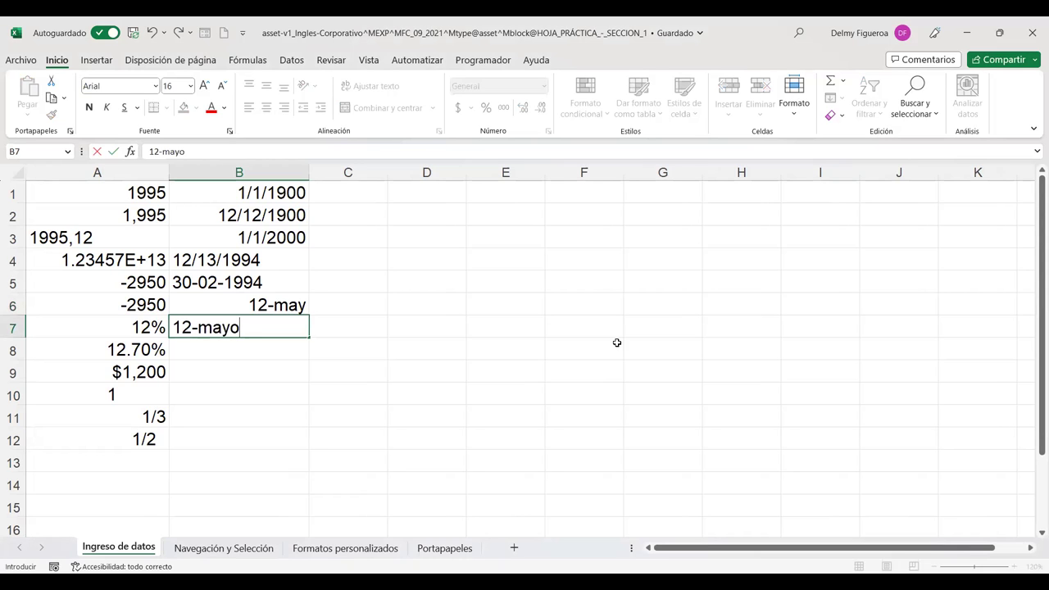
text(-1995)
key(Return)
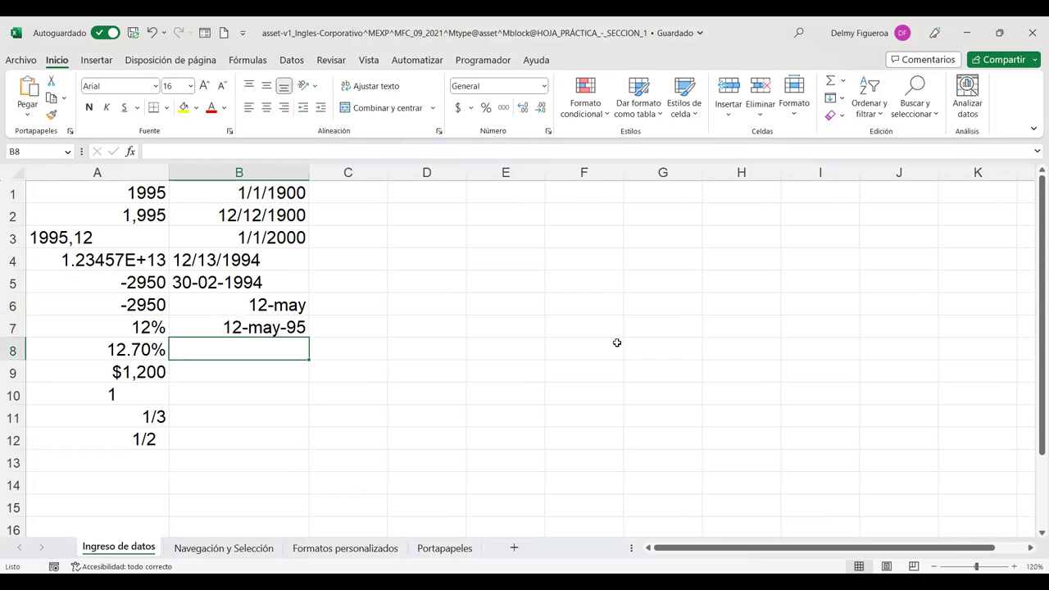
key(Up)
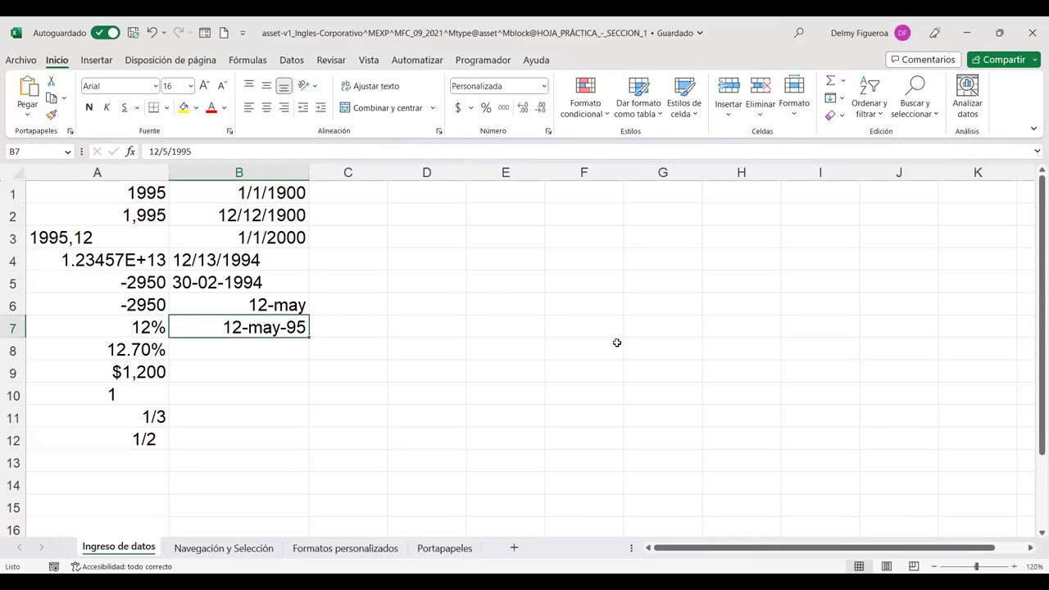
key(Down)
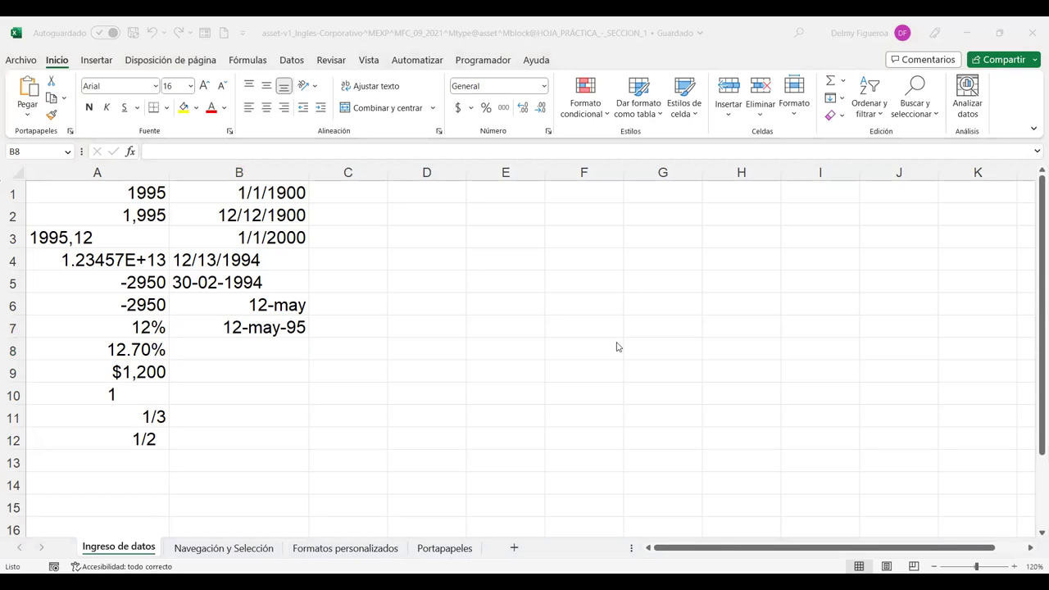
text(mayo-1995)
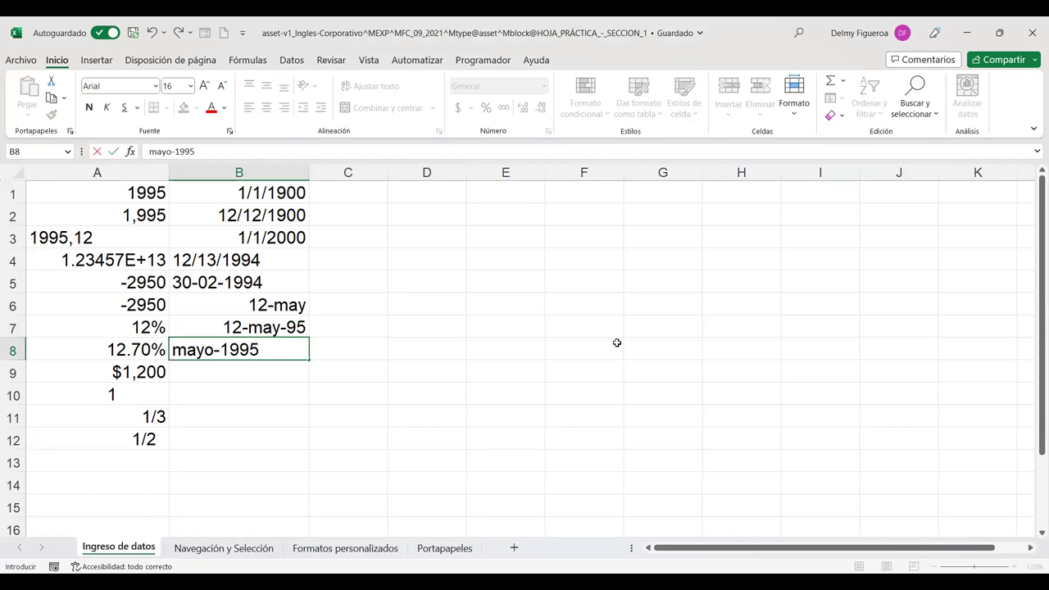
key(Return)
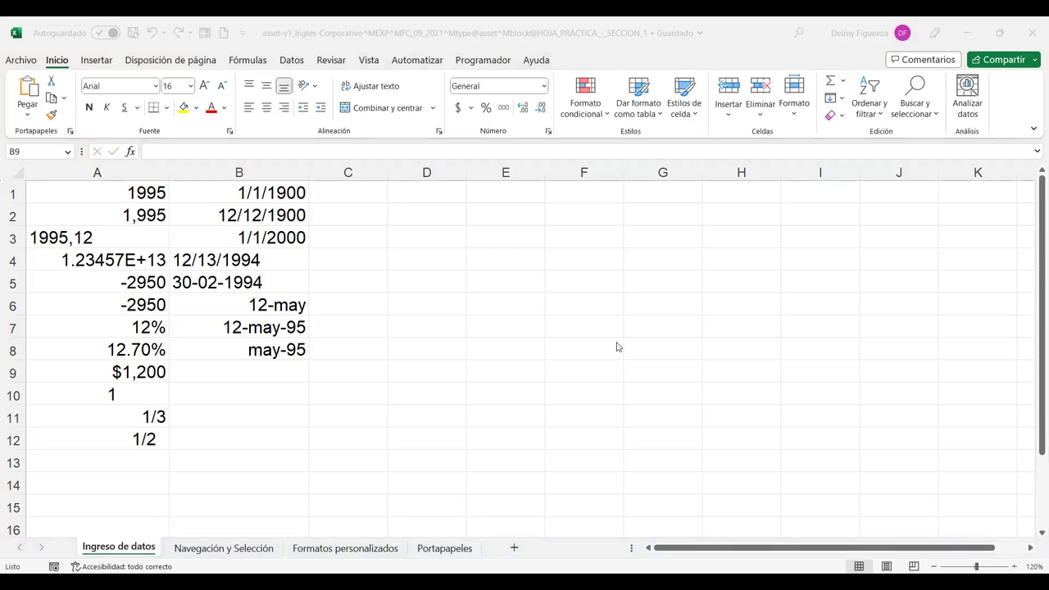
click(138, 190)
click(136, 214)
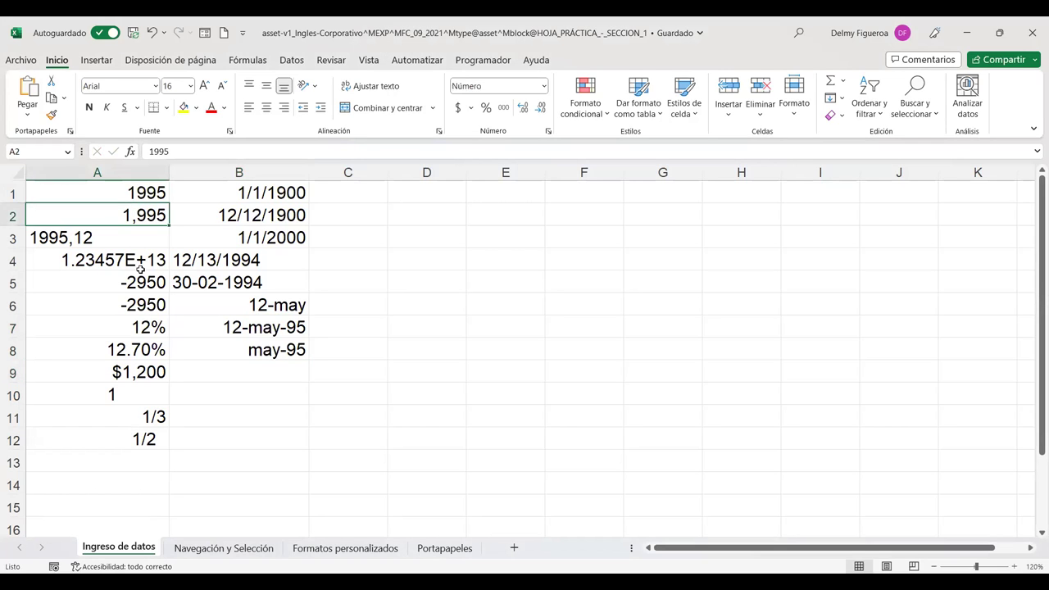
click(141, 283)
click(141, 324)
click(143, 351)
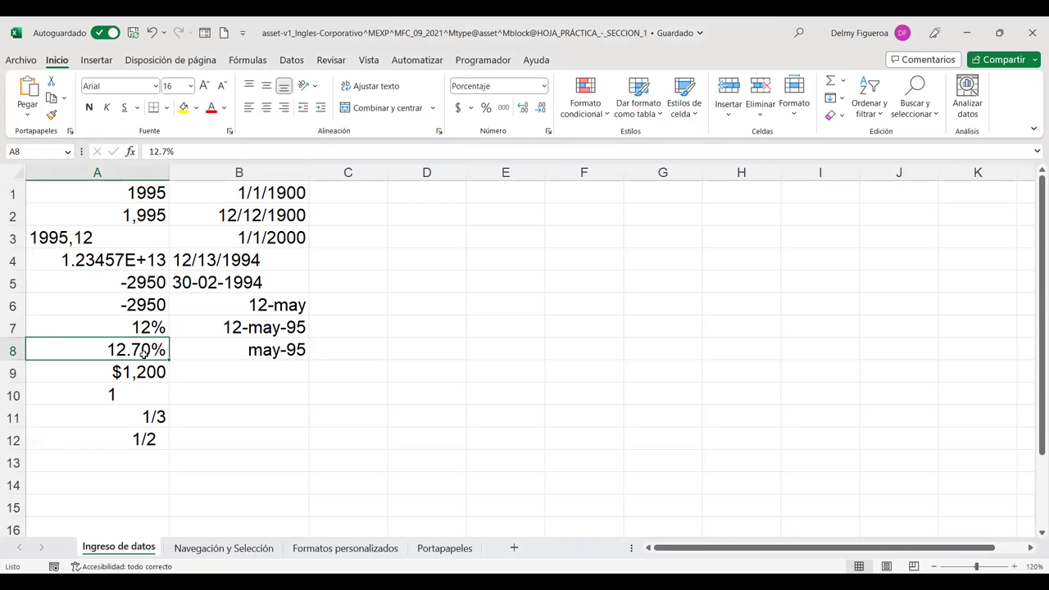
click(125, 238)
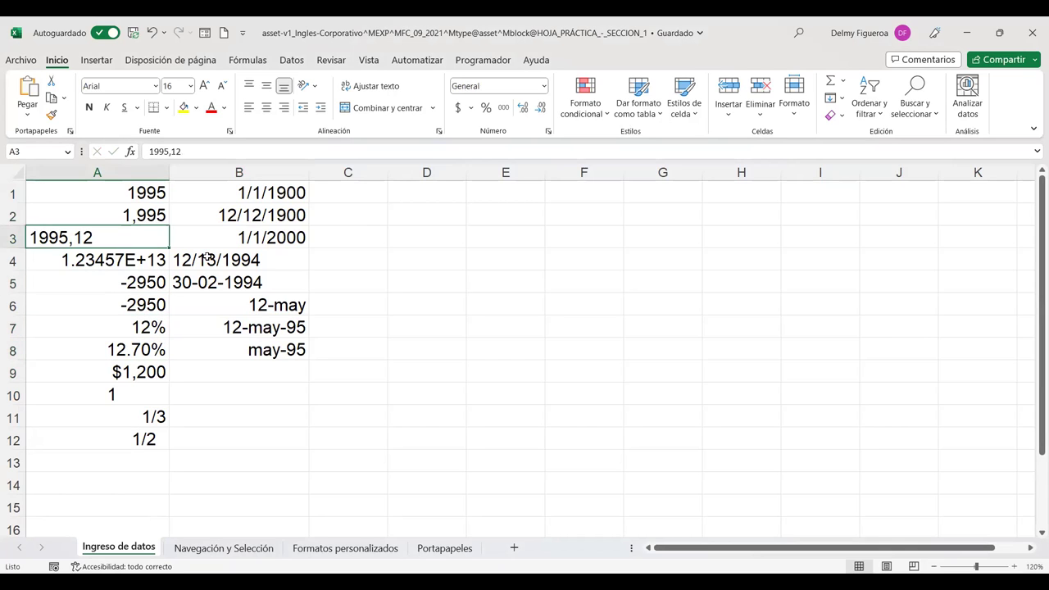
click(201, 261)
click(213, 280)
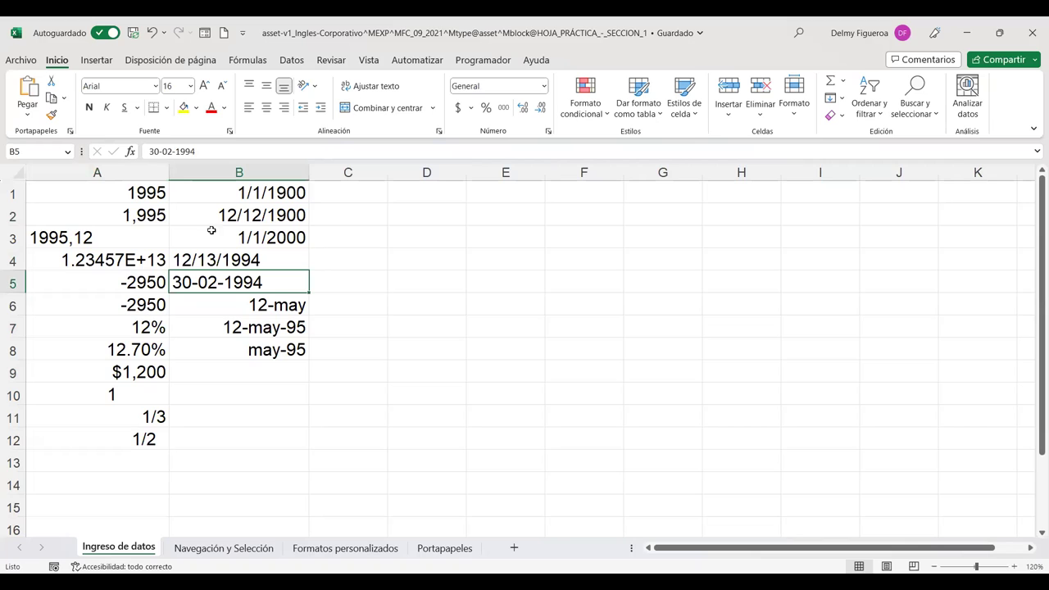
click(139, 371)
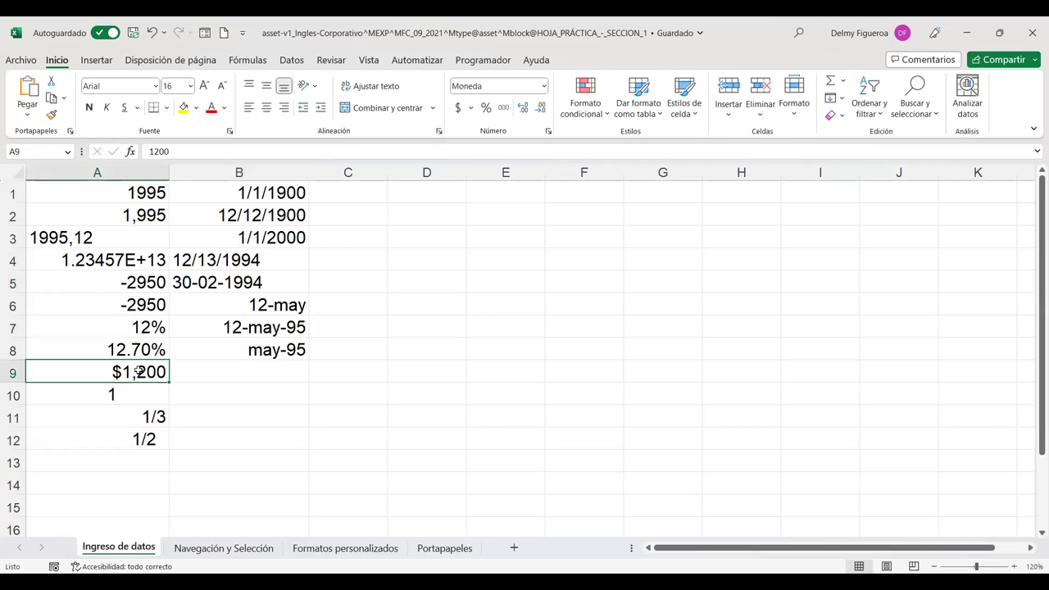
click(145, 413)
click(252, 192)
click(250, 214)
click(252, 234)
click(268, 363)
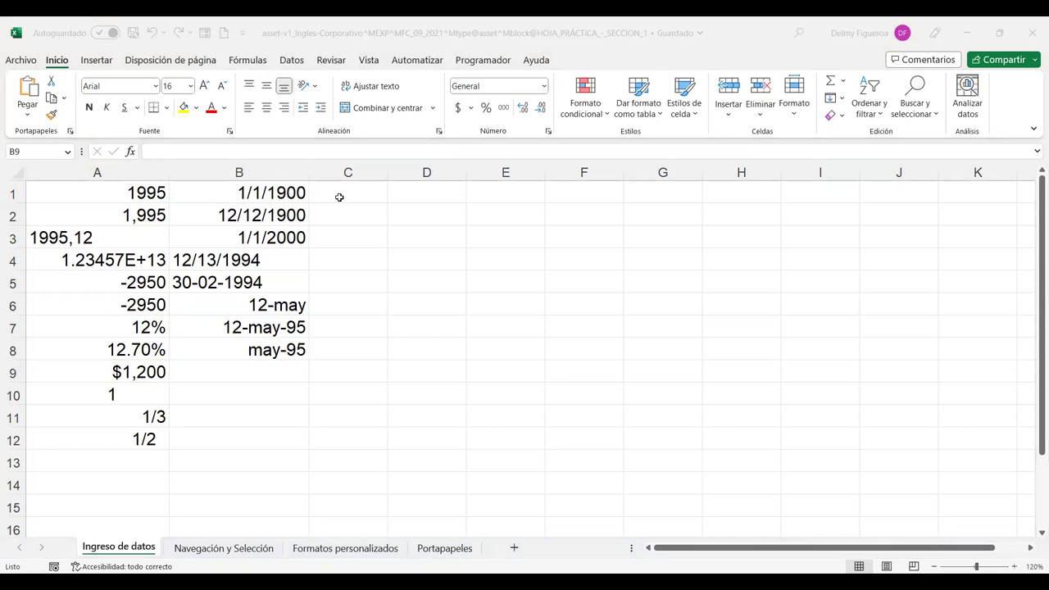
- Enter the times 0:0, 12:30:12 and 22:12 in C1:C3, widening column C
click(339, 191)
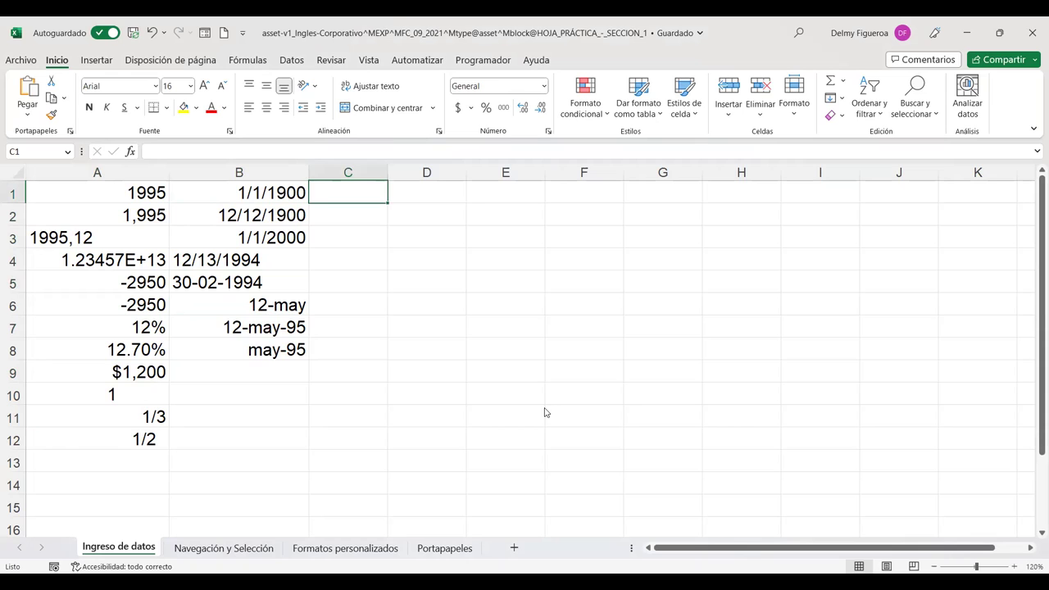
text(0:0)
key(Return)
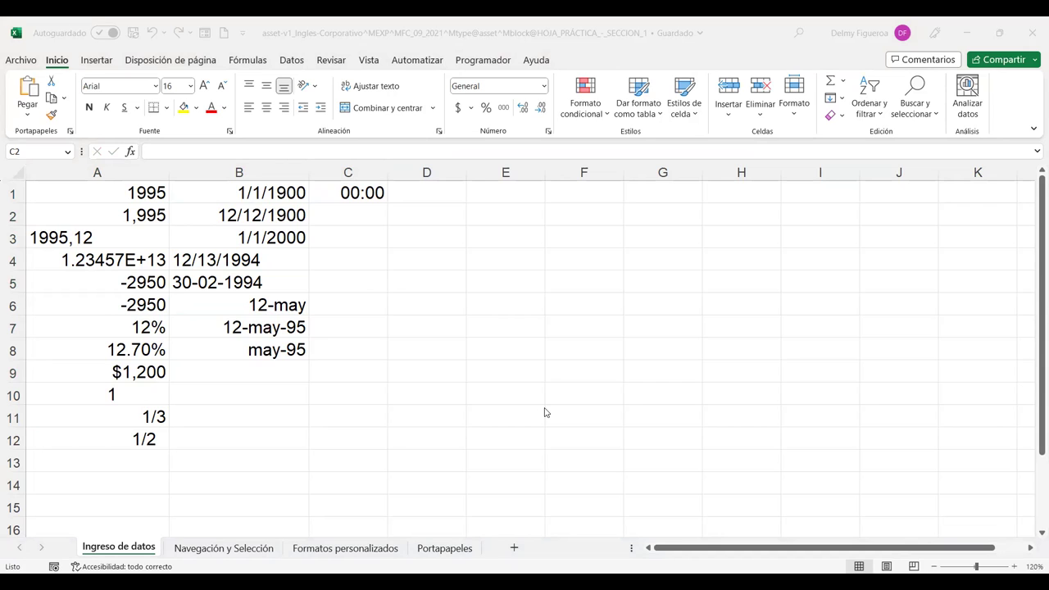
text(12:30:12)
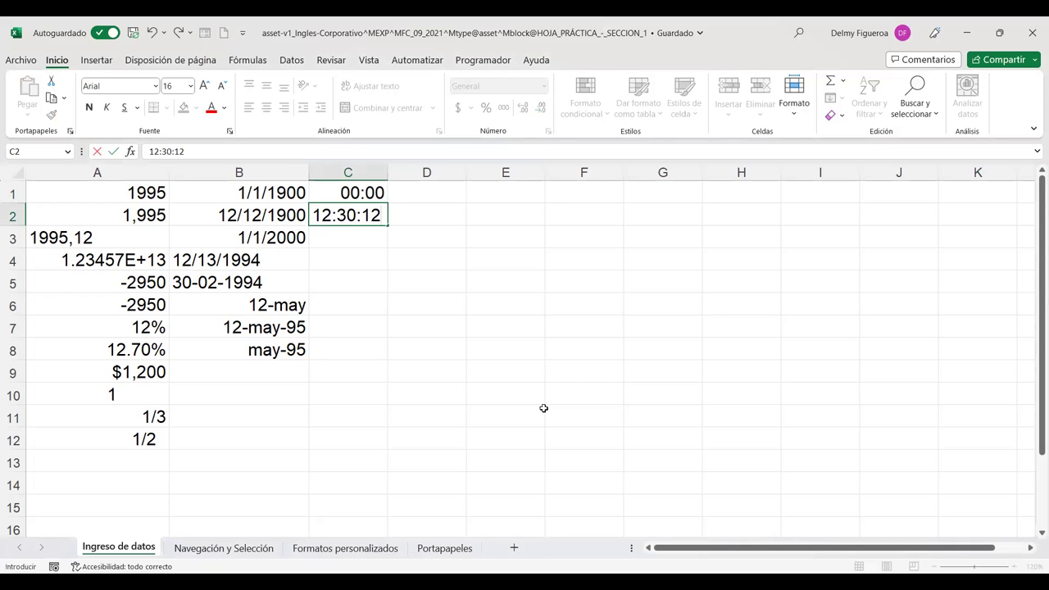
key(Return)
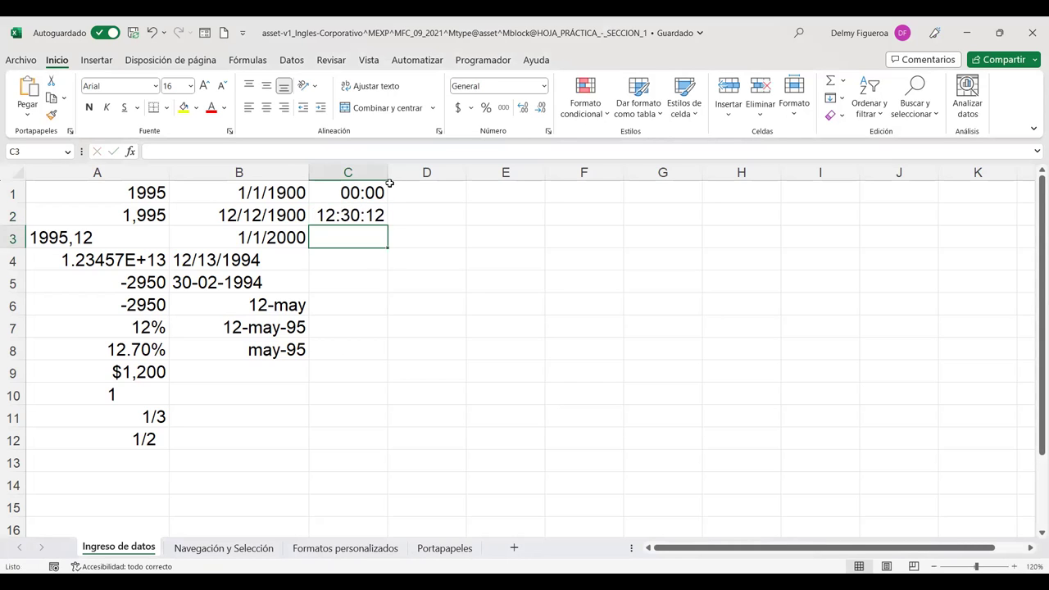
drag(390, 173, 429, 173)
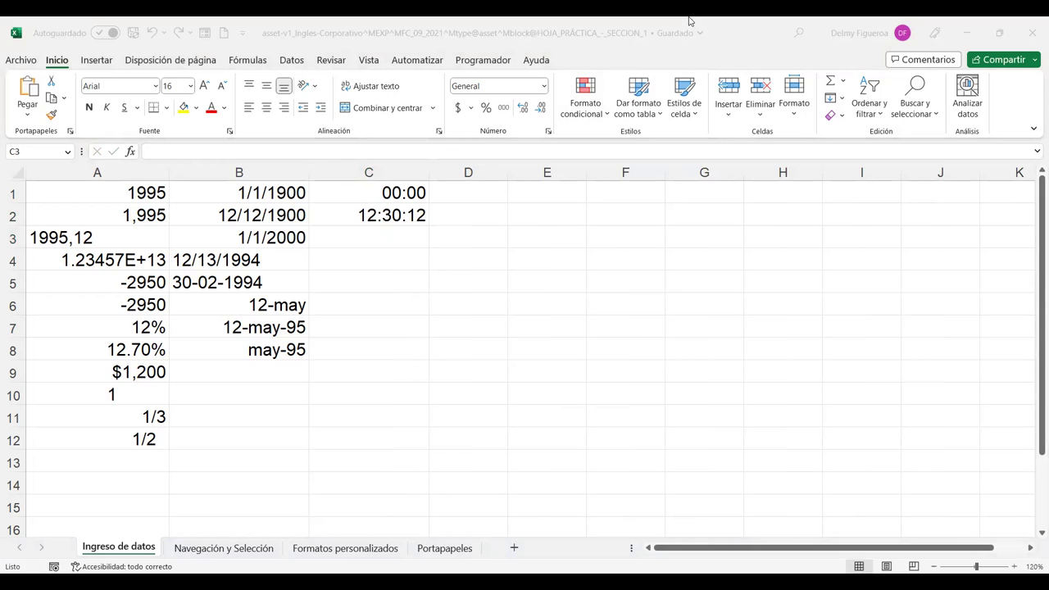
text(22)
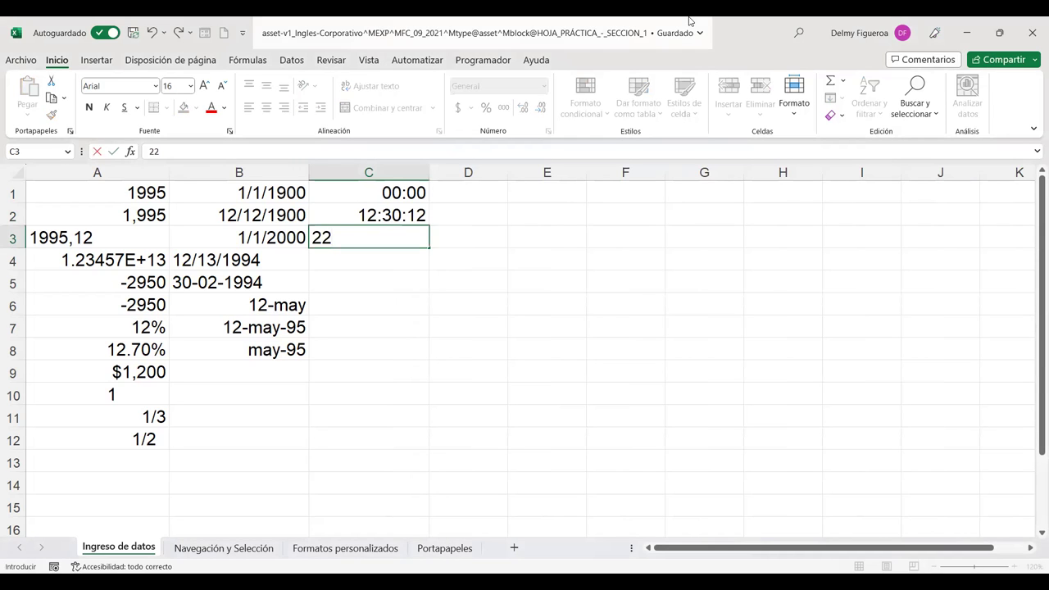
text(:12)
key(Return)
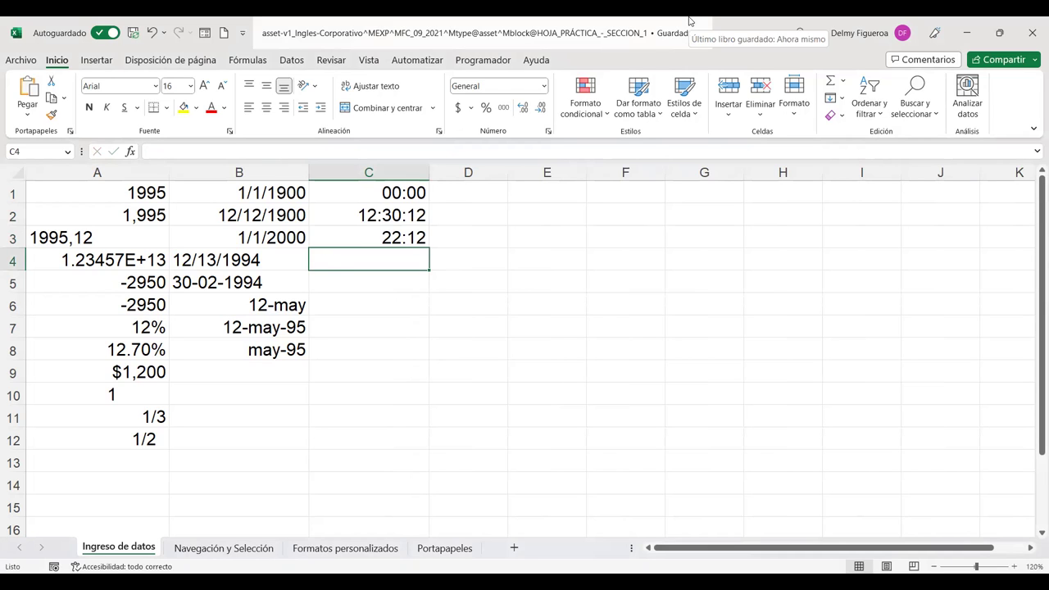
- Enter 10 pm, 10AM, 10:00 a. m and 1/1/95 1:1 in C4:C7
text(10 pm)
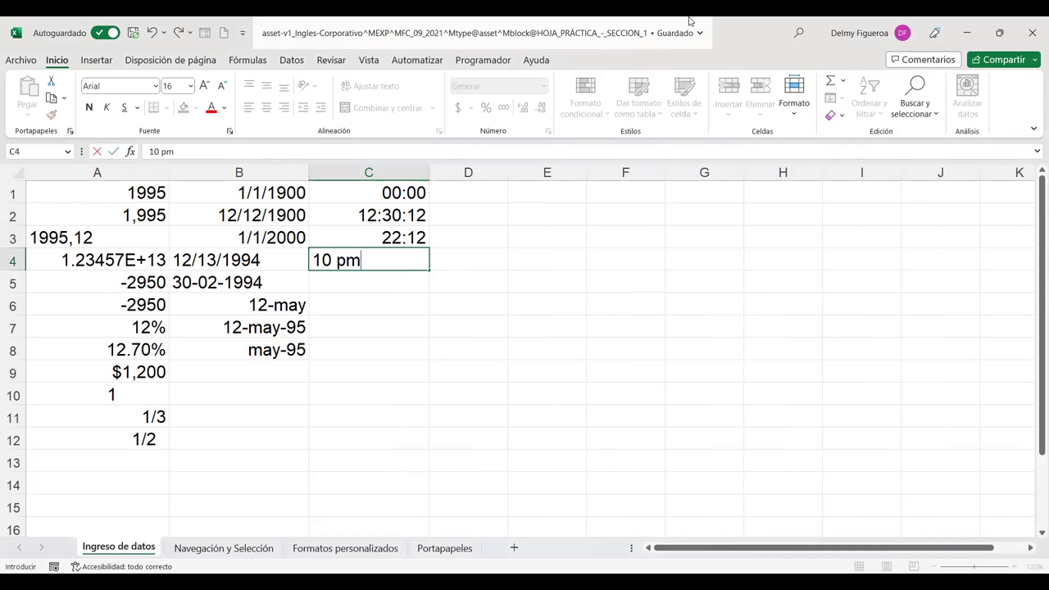
key(Return)
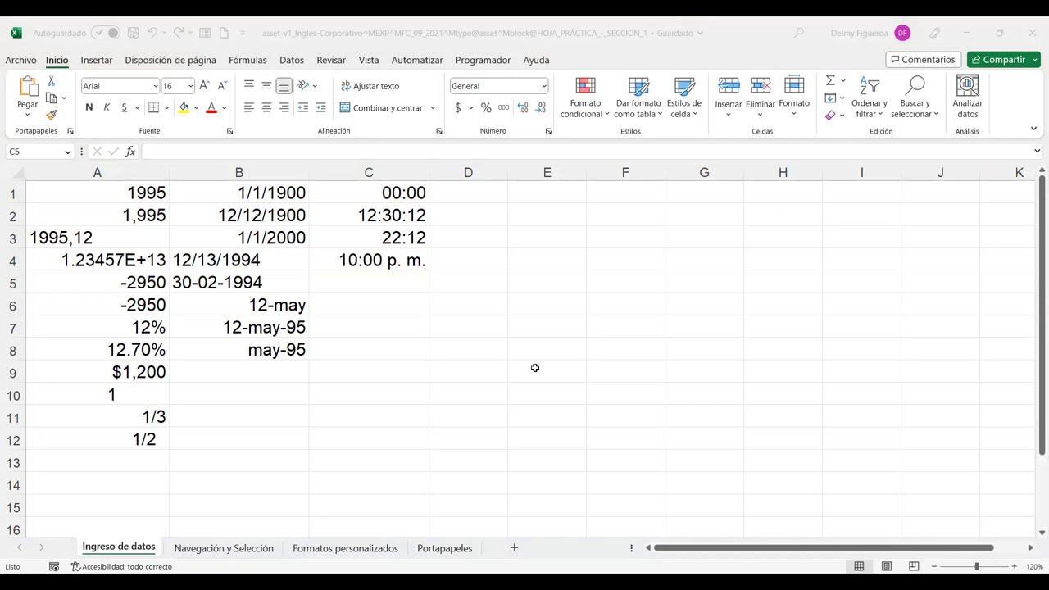
text(10AM)
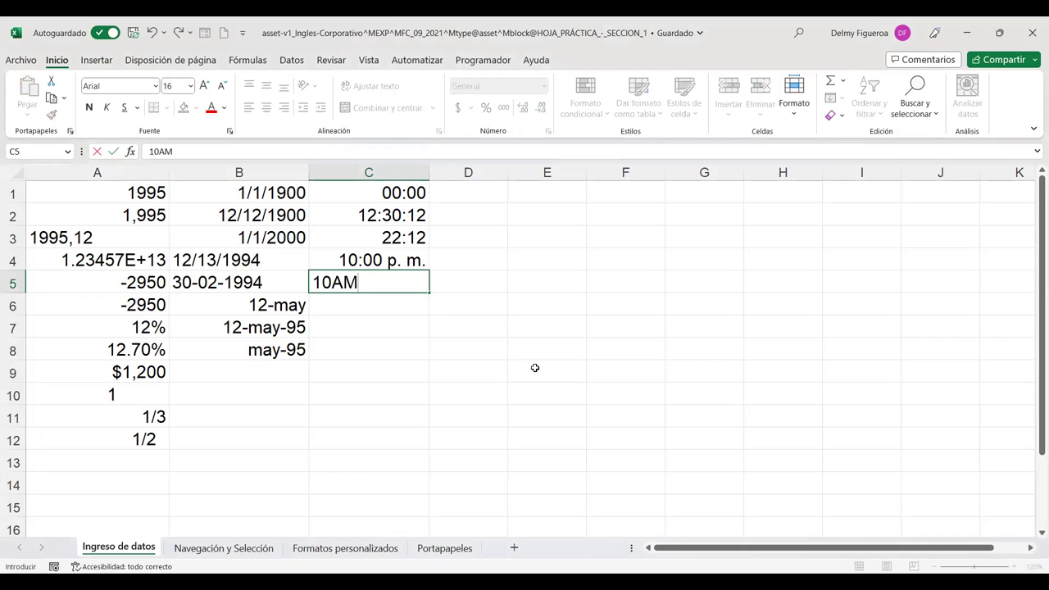
key(Return)
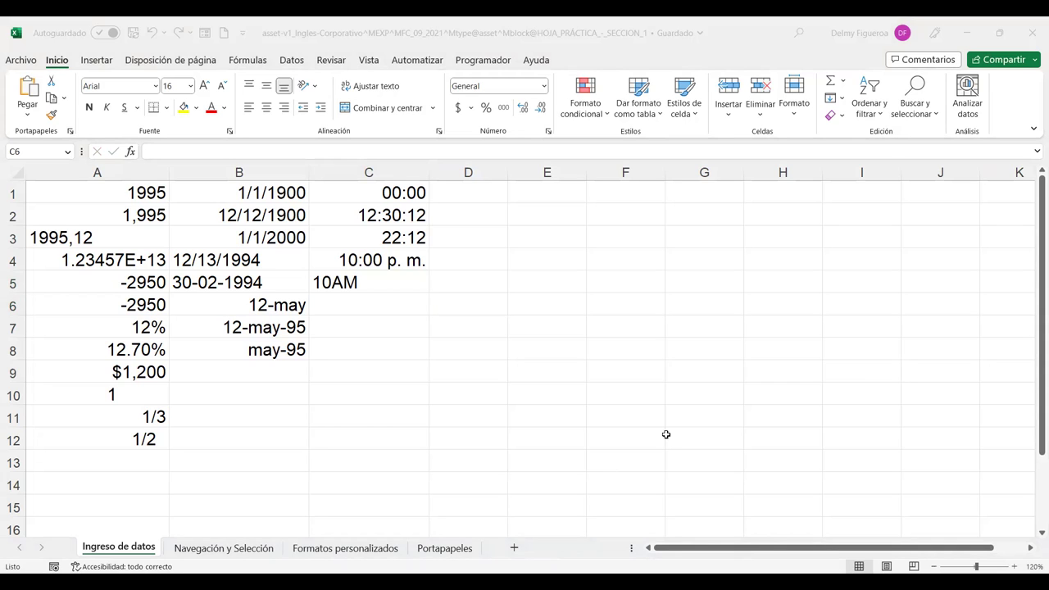
key(Up)
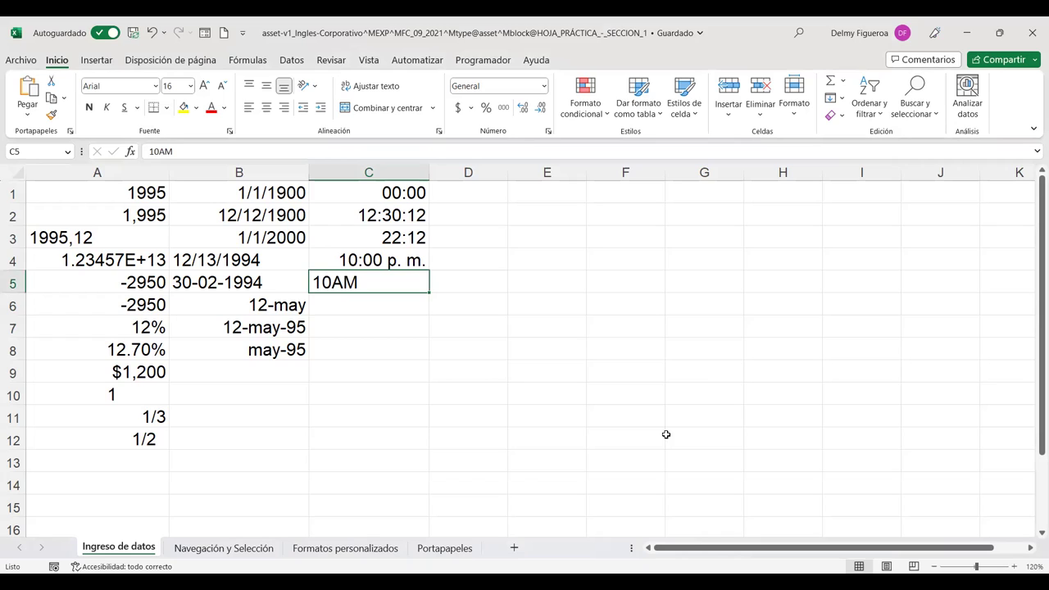
key(Down)
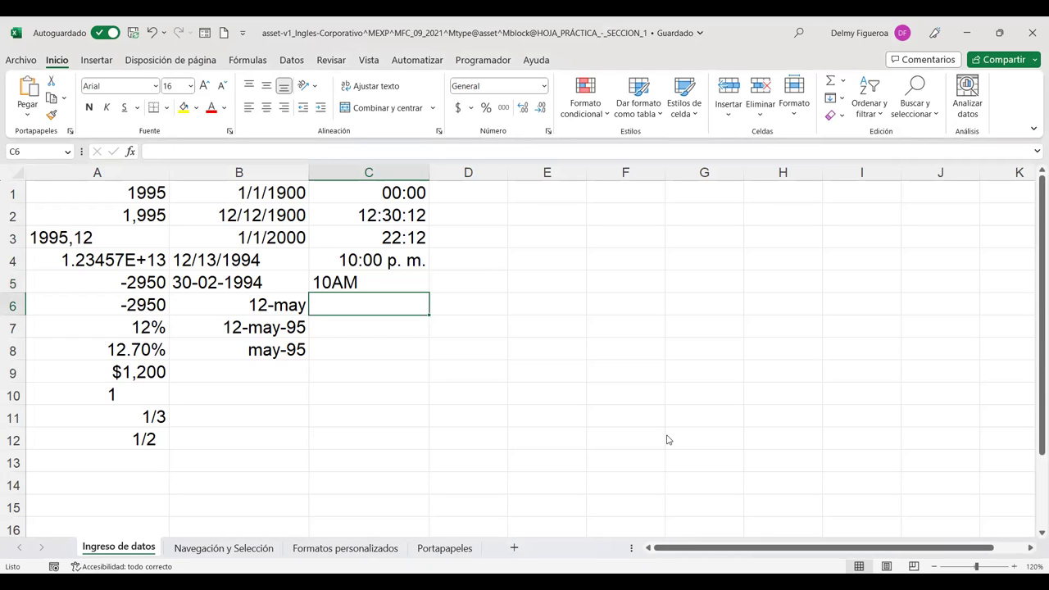
text(10)
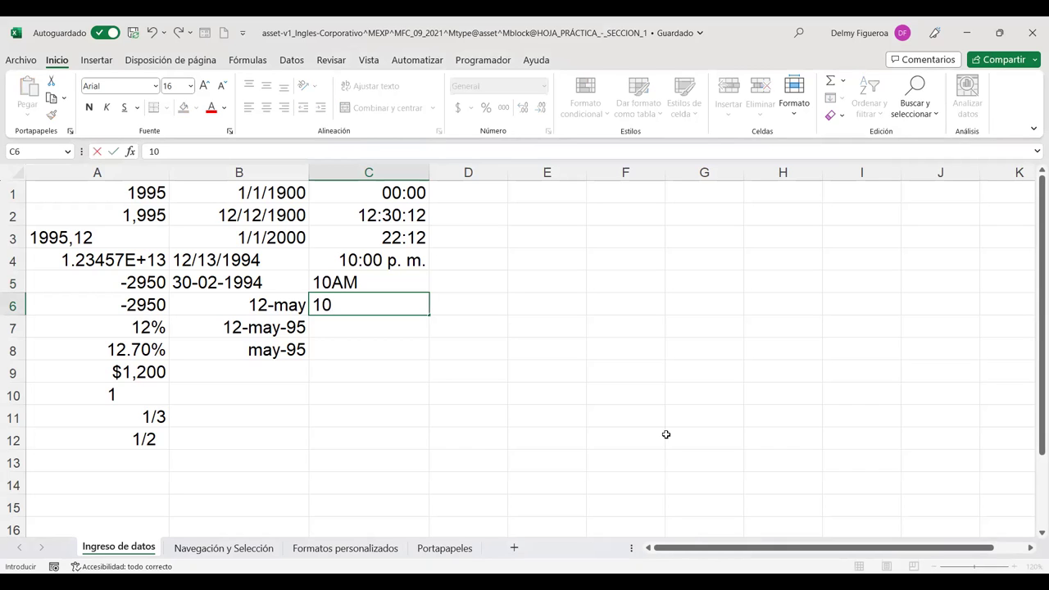
text(:00 a. m)
key(Return)
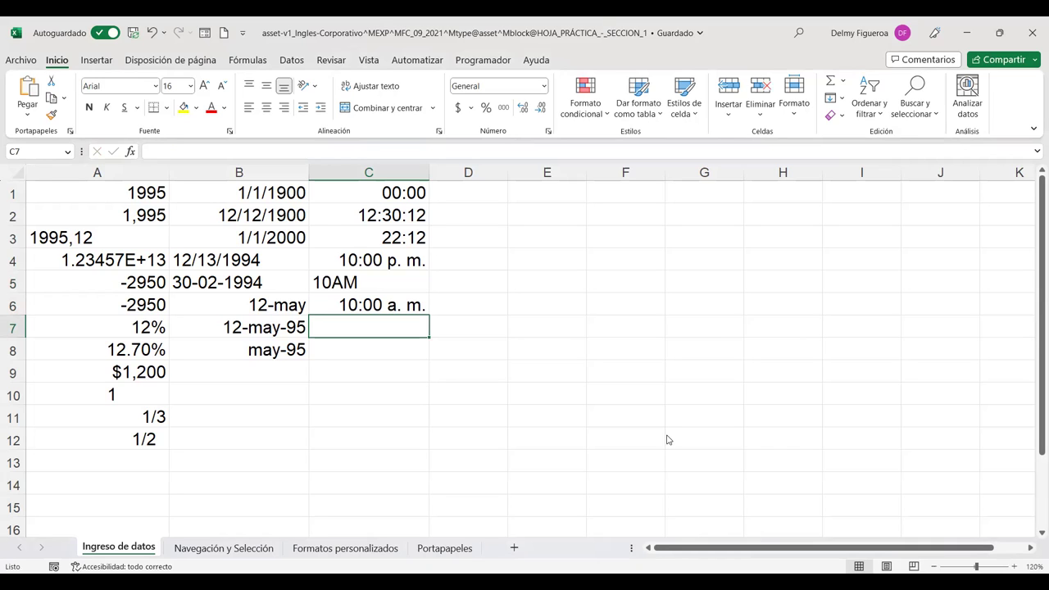
text(1/1/95 1:1)
key(Return)
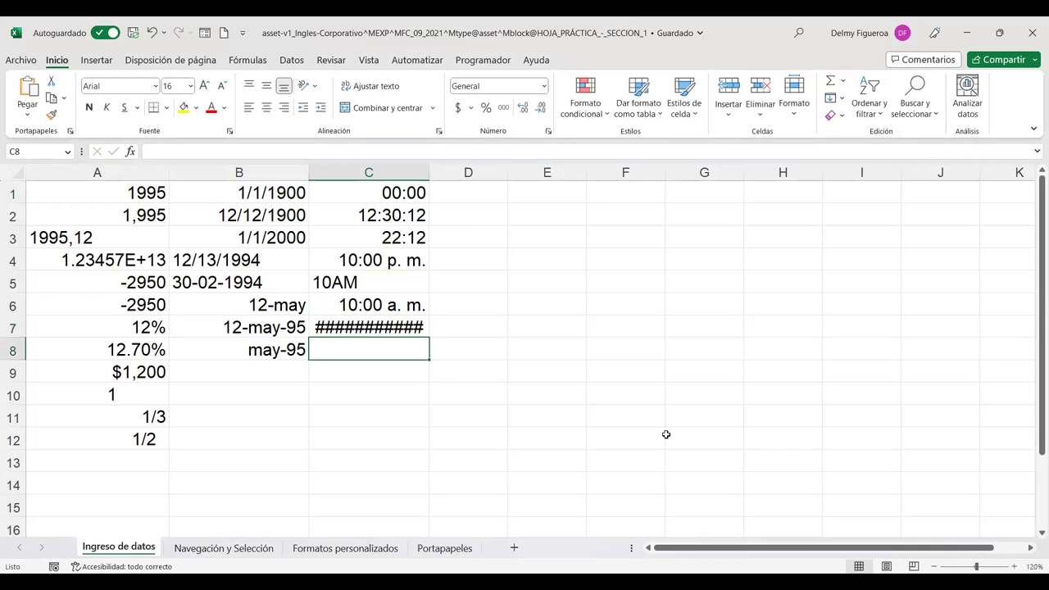
- Widen column C until C7 reads 1/1/1995 01:01, then enter 12/12/95 12:30 in C8
key(Up)
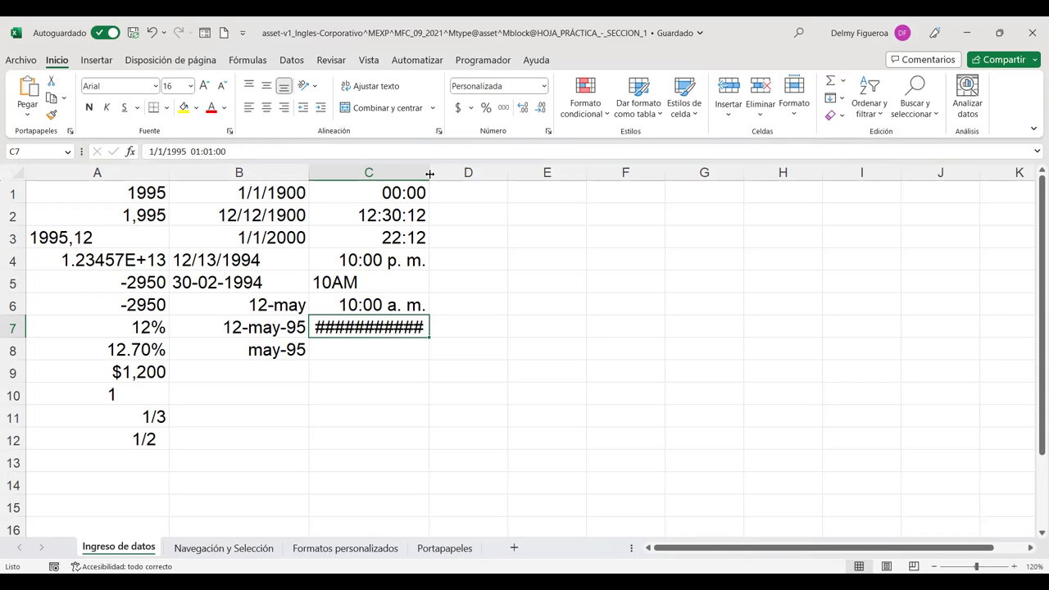
drag(430, 174, 476, 172)
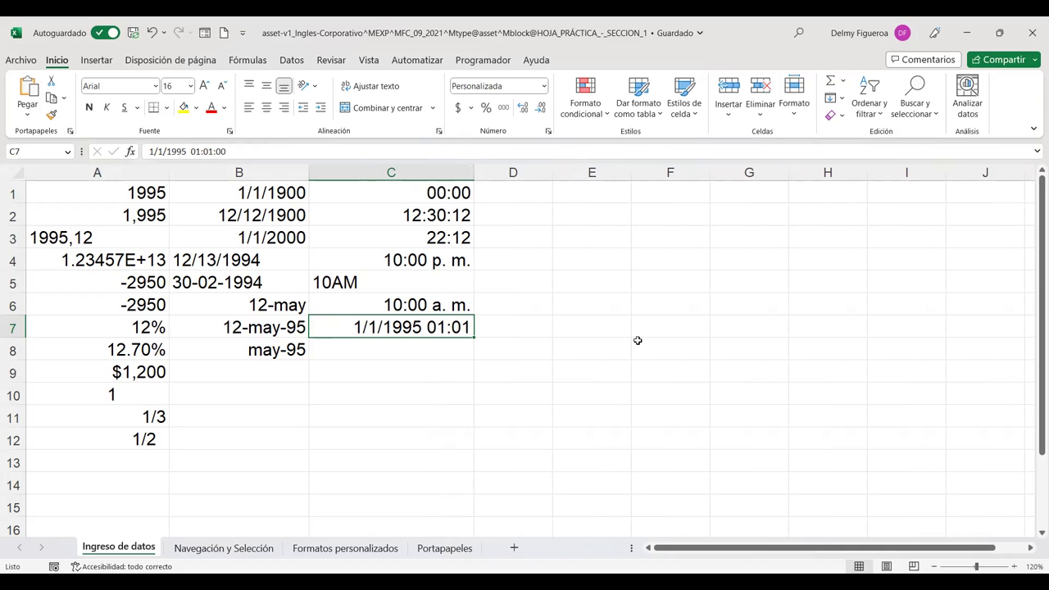
key(Down)
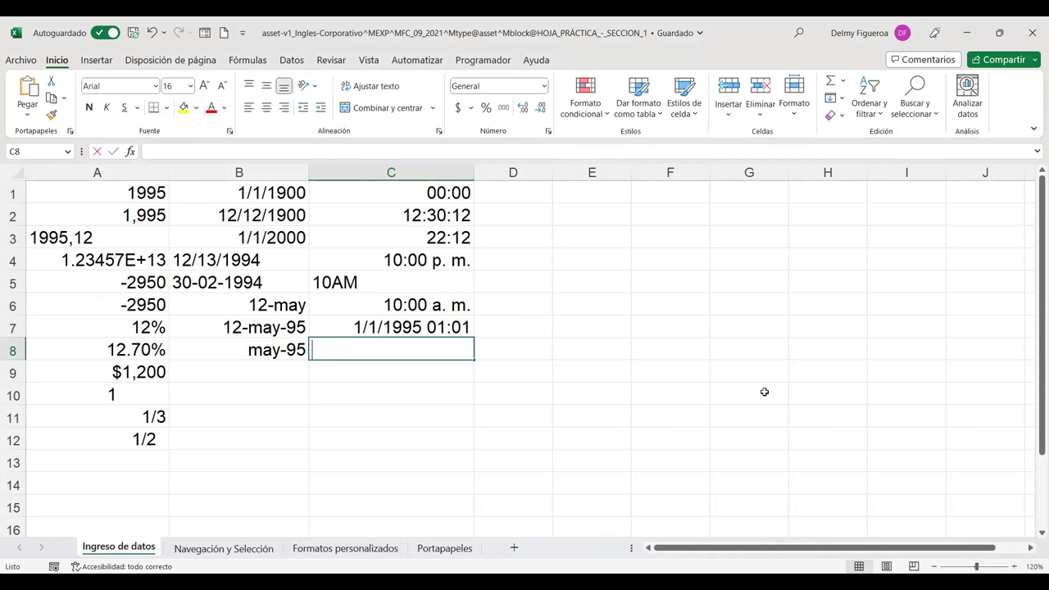
text(12/12/95 12:30)
key(Return)
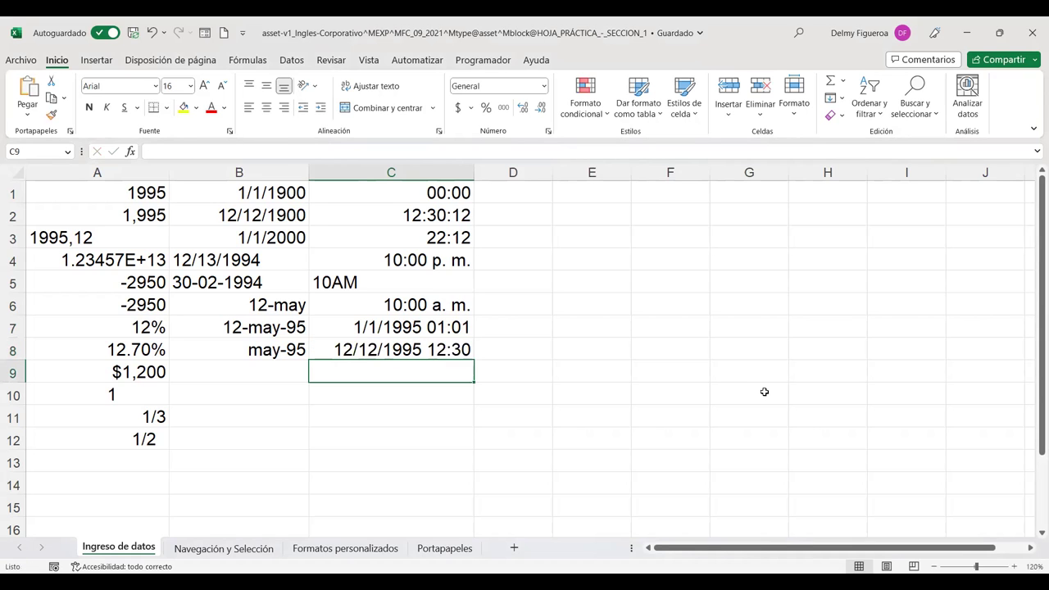
key(Up)
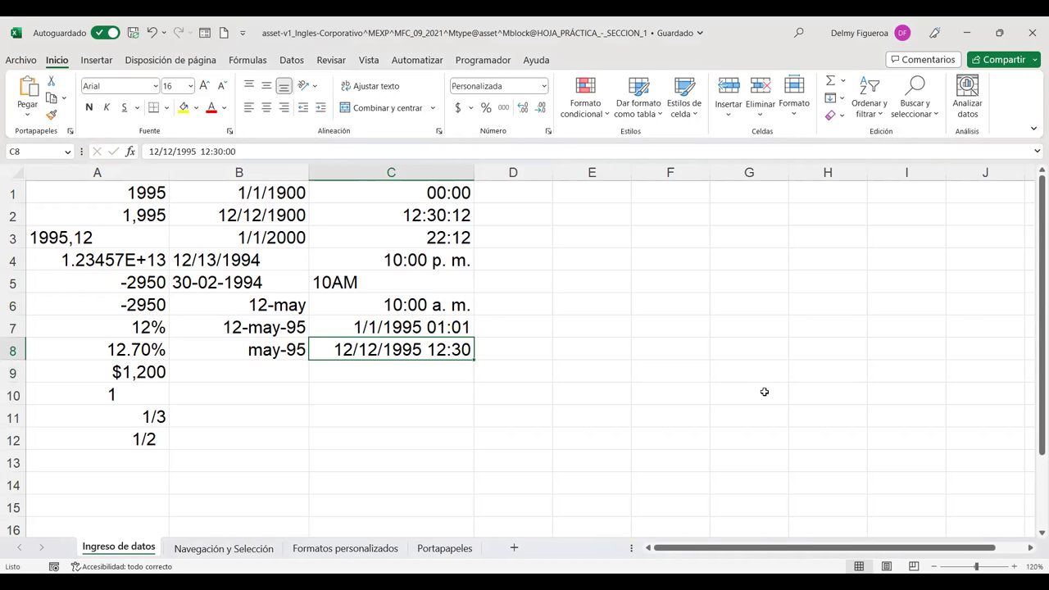
key(Down)
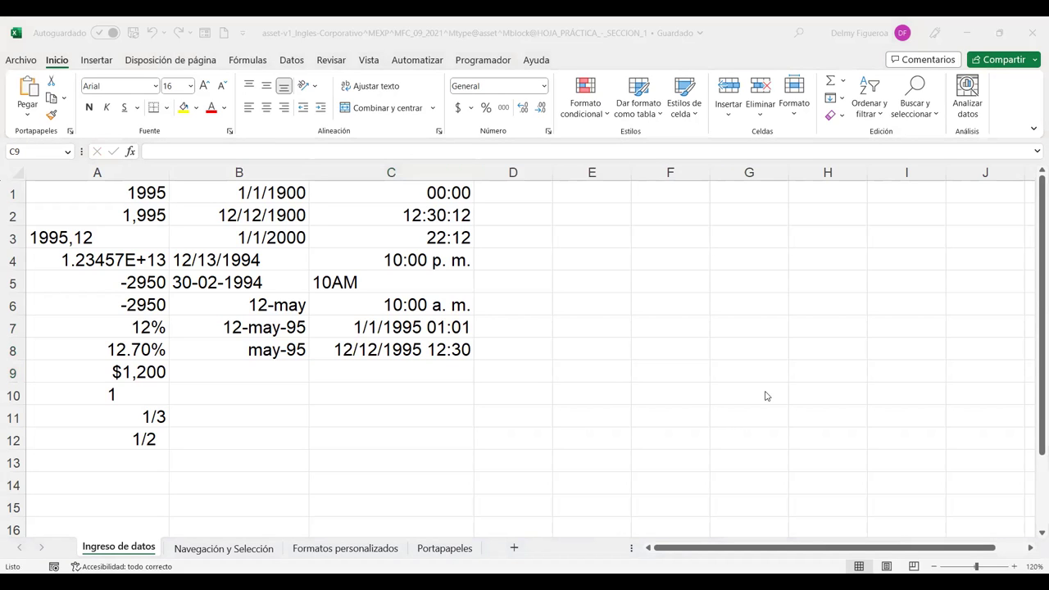
- Type Casa in D1, widen column D, and enter 'La Hoja de Cálculo de Excel' in D2
click(543, 197)
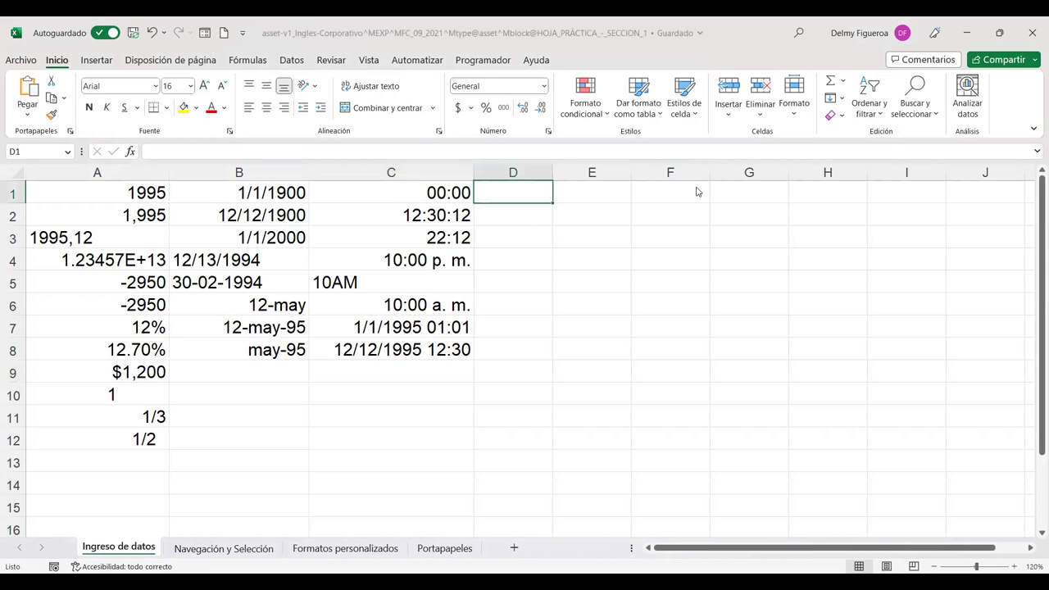
text(Casa)
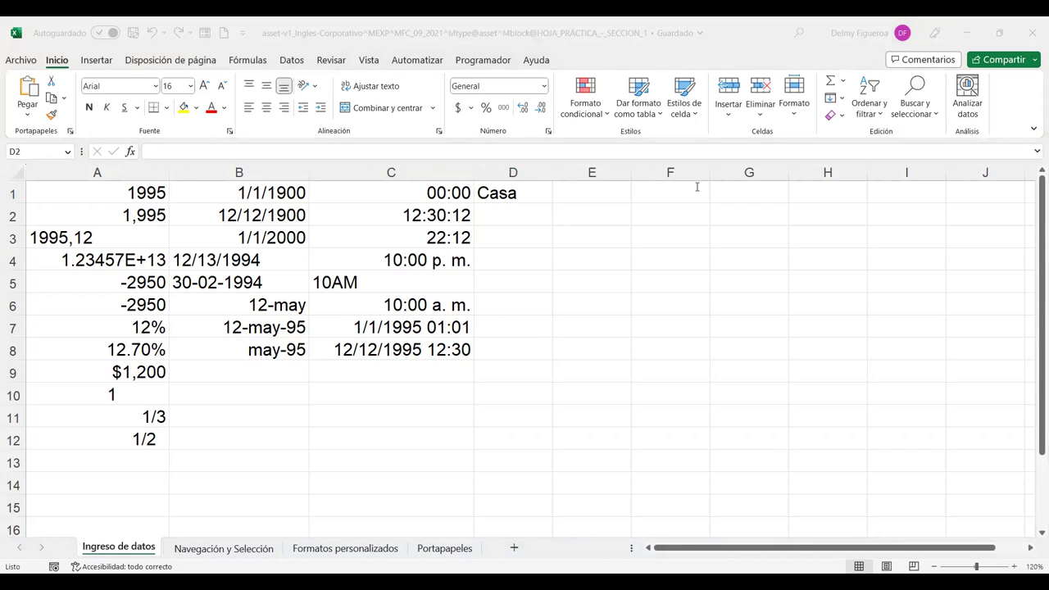
drag(554, 170, 590, 171)
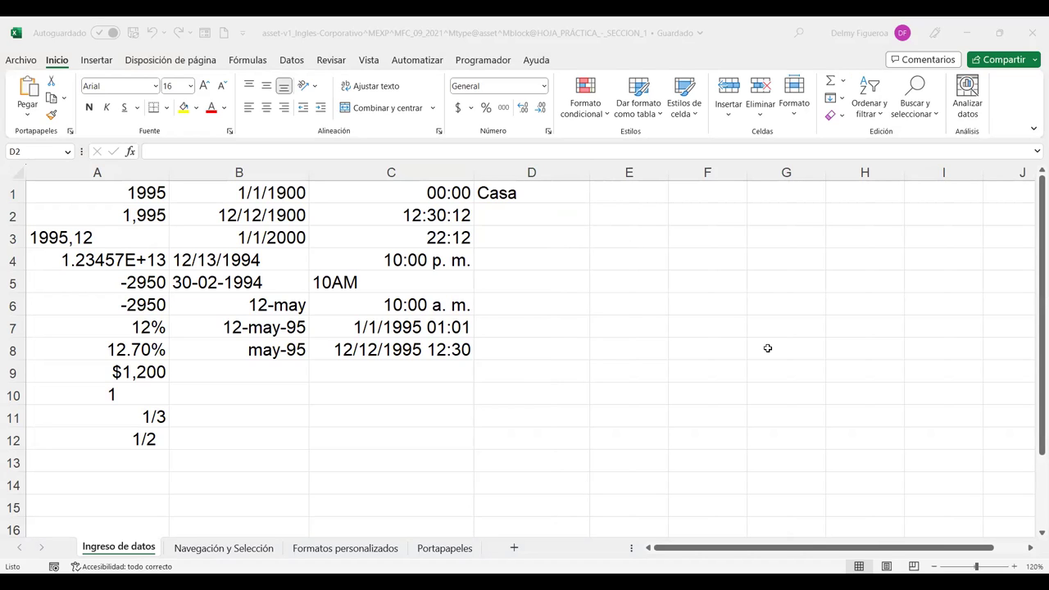
text(La Hoja de Cáluculo d)
key(BackSpace)
key(BackSpace)
key(BackSpace)
key(BackSpace)
key(BackSpace)
key(BackSpace)
key(BackSpace)
text(culo de Excel)
key(Return)
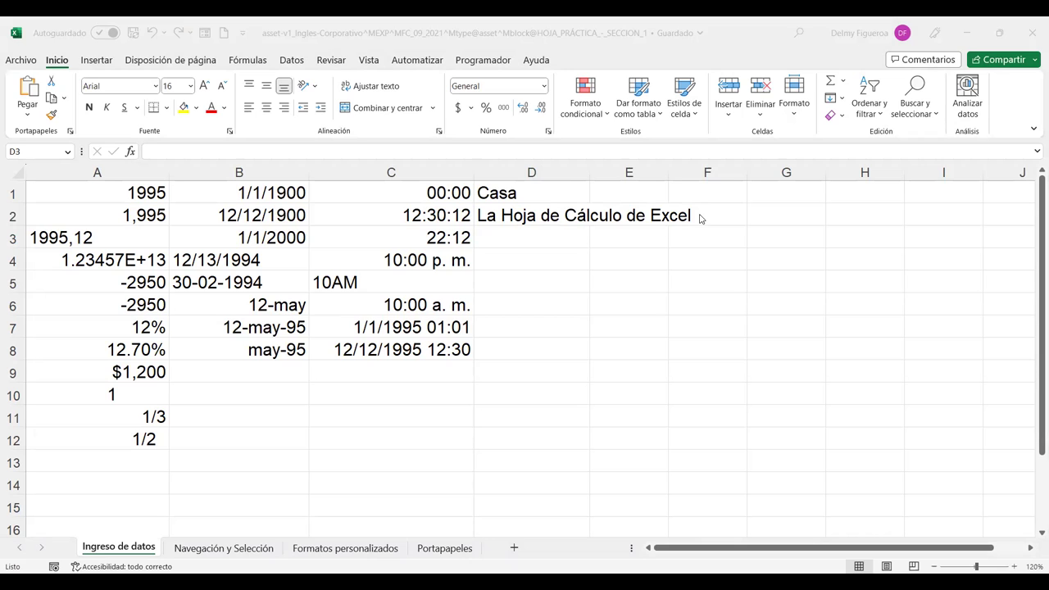
- Enter Hombre in E2, then select D2 to view its now-truncated sentence
click(633, 215)
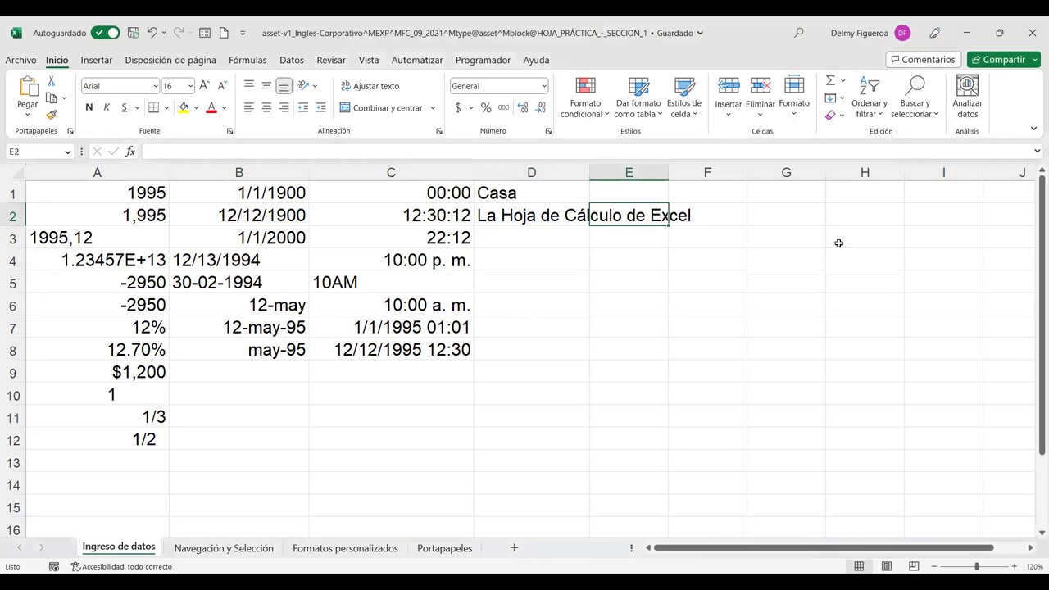
text(Hombre)
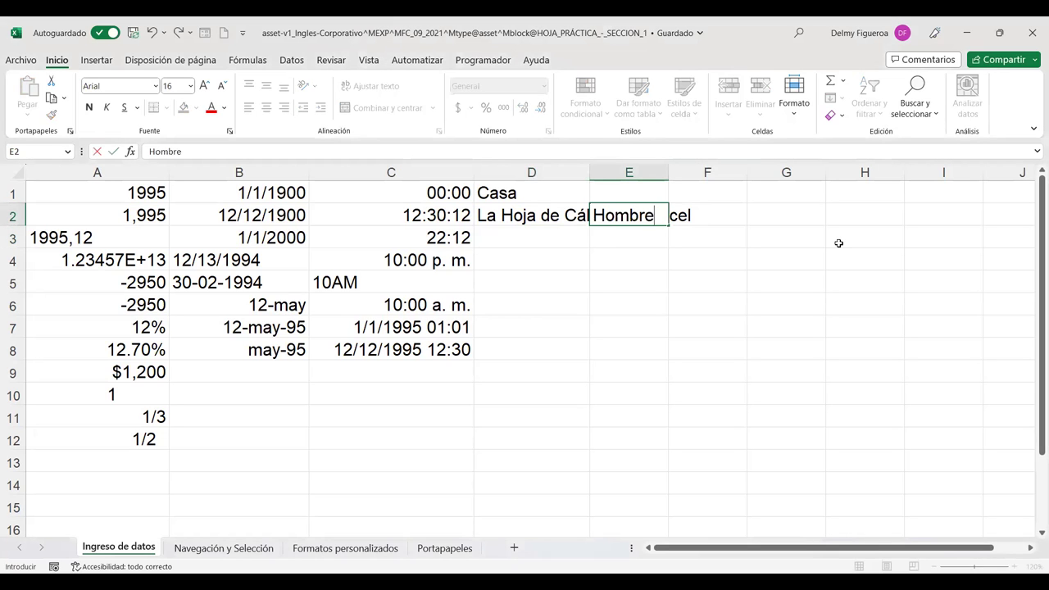
key(Return)
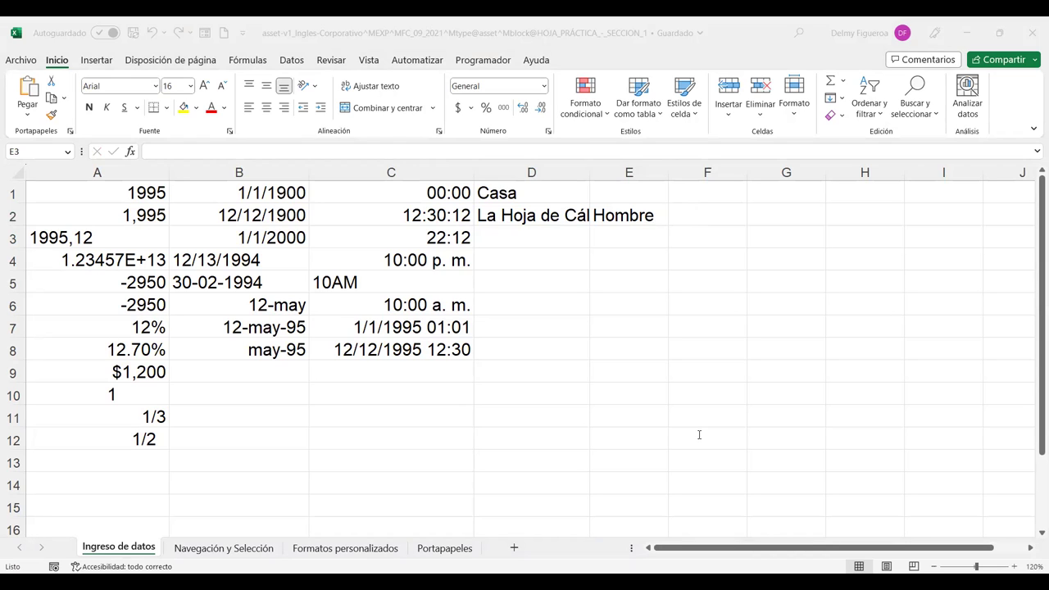
click(565, 216)
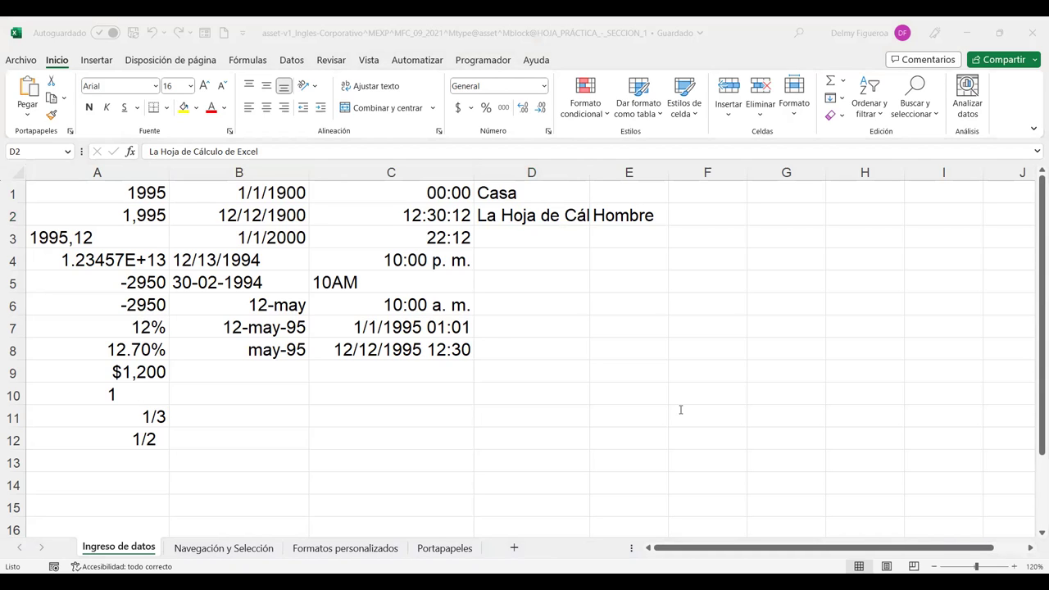
- Enter grande in D3 and 'Estudiaremos la Hoja de Cálculo de Excel' in D4
click(539, 238)
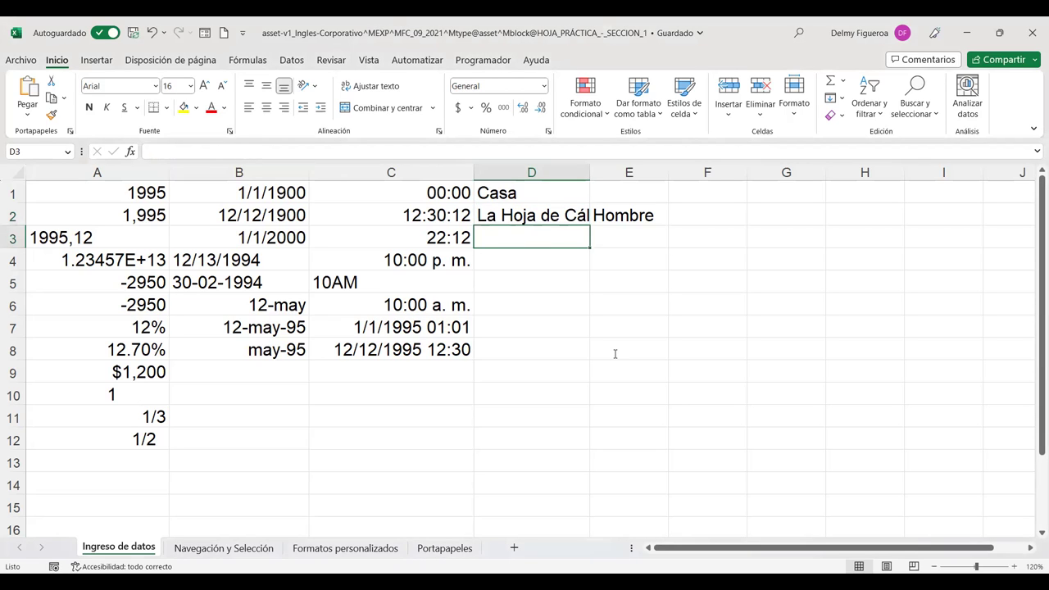
text(grande)
key(Return)
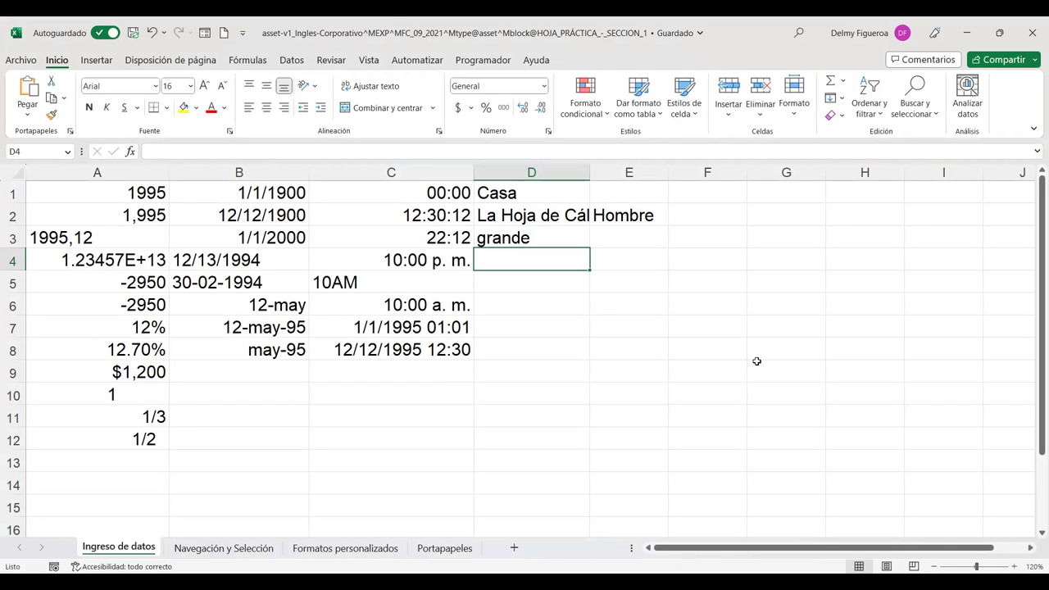
text(Estudiaremos la o)
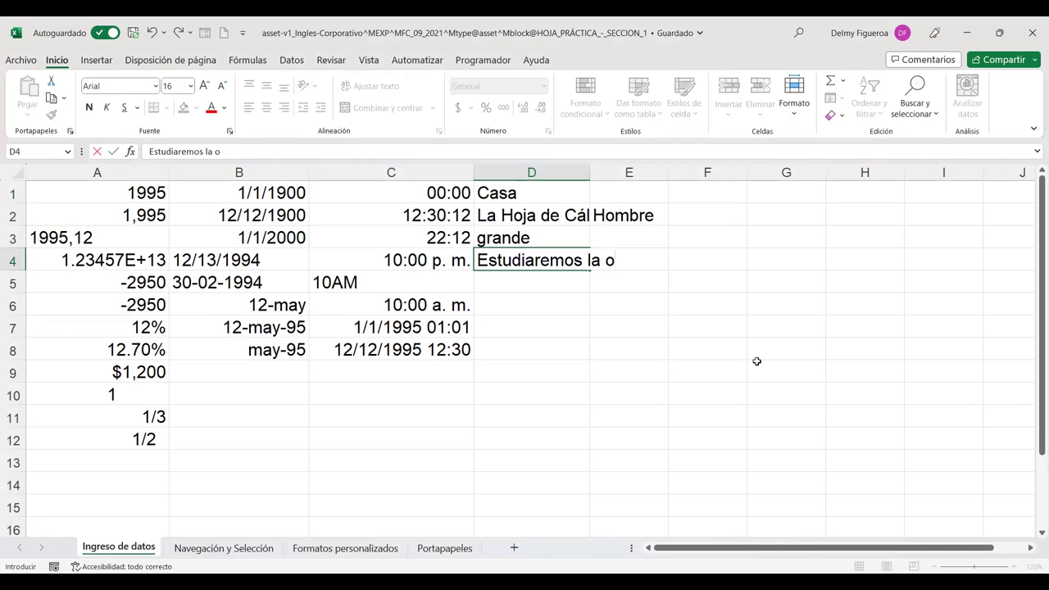
key(BackSpace)
text(J)
key(BackSpace)
text(Hoja de )
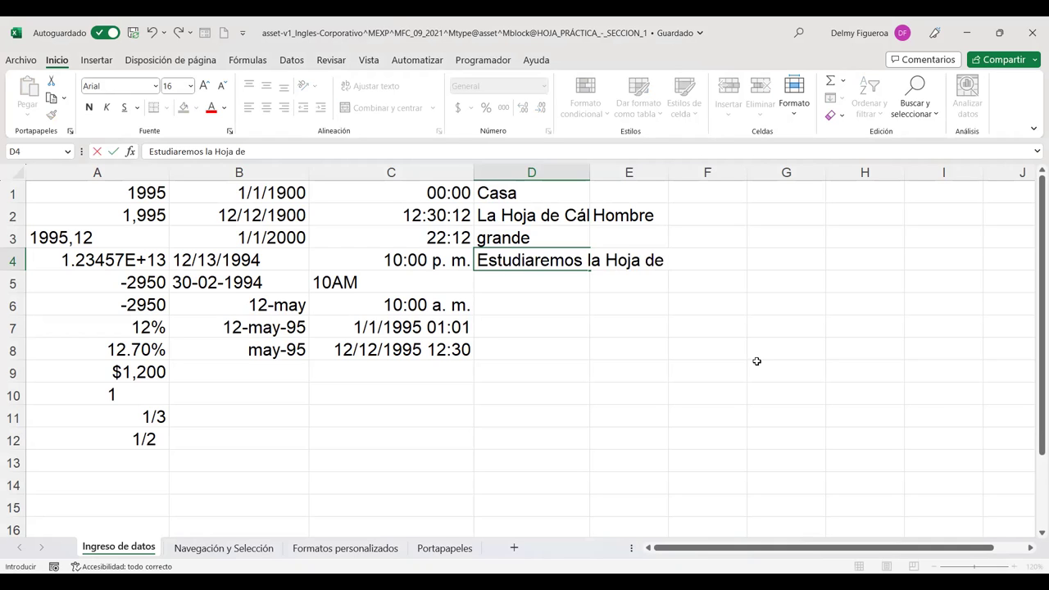
text(Cálculo de Excel)
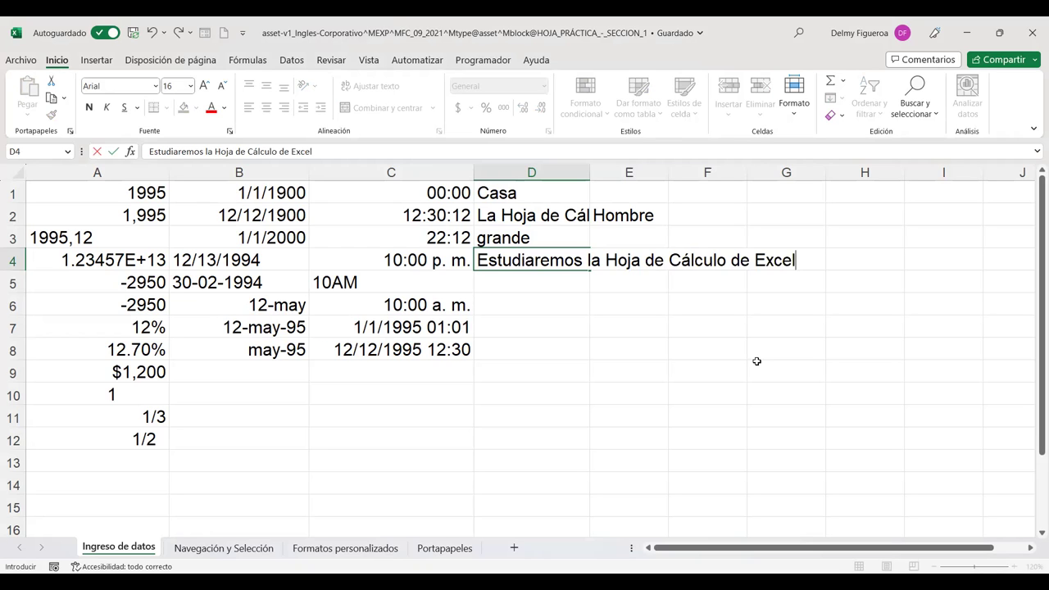
key(Return)
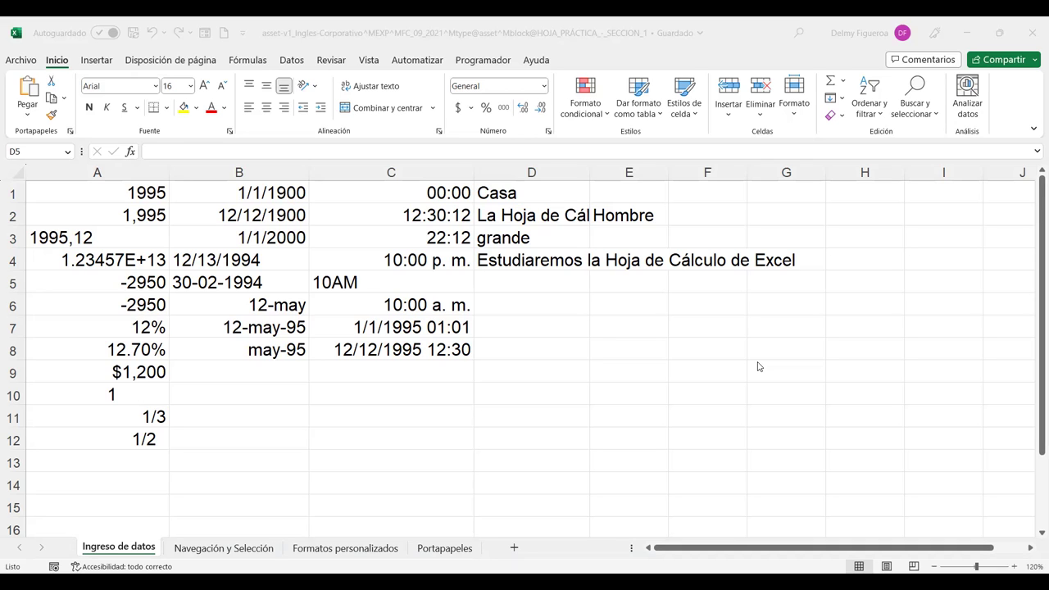
- Leave D5 empty after a cancelled edit, then add the new blank worksheet Hoja1
click(579, 264)
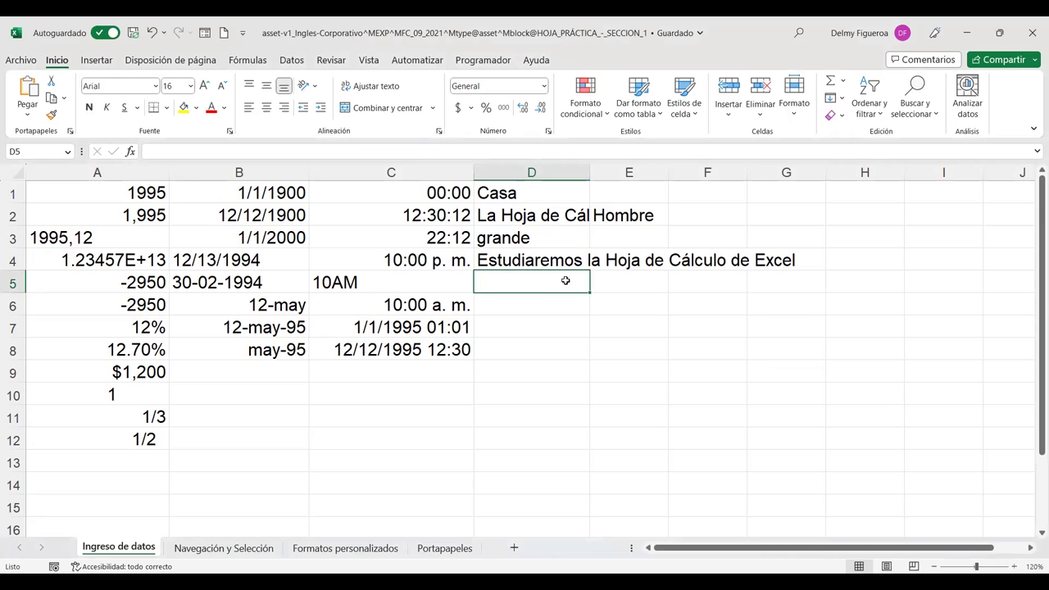
double_click(566, 281)
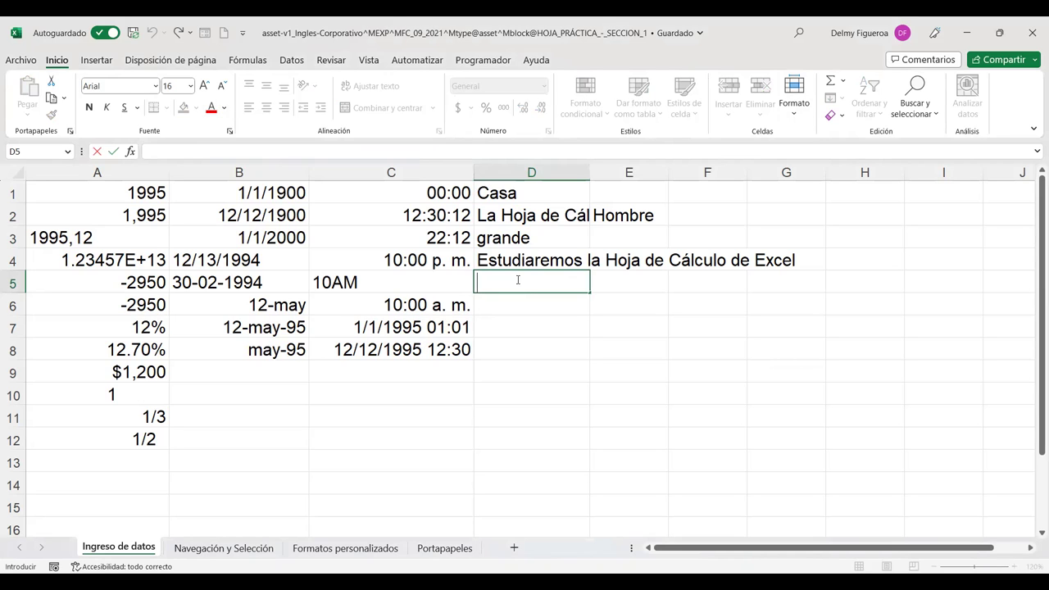
key(Escape)
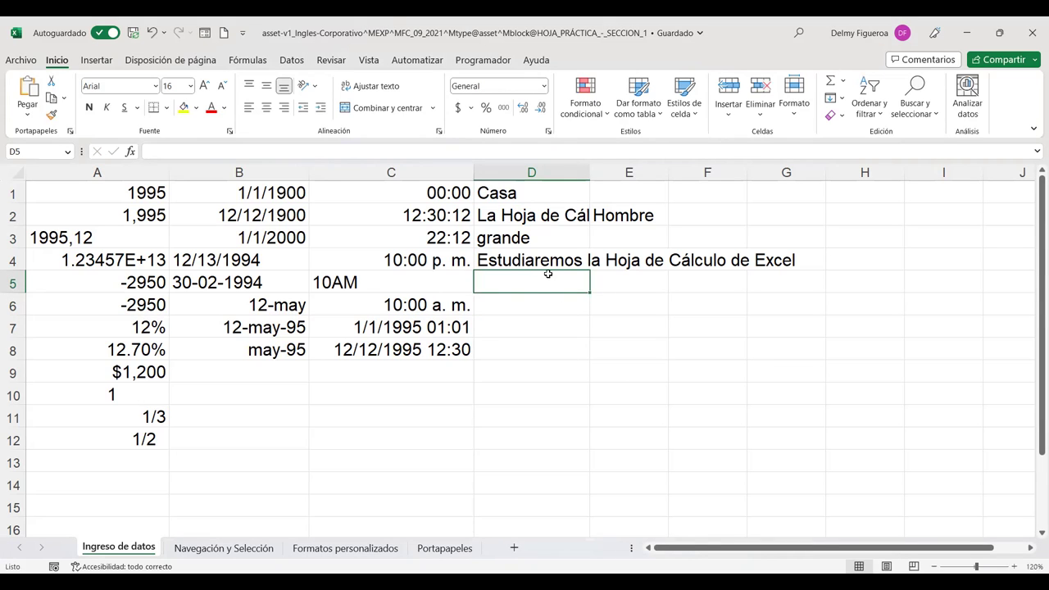
click(553, 314)
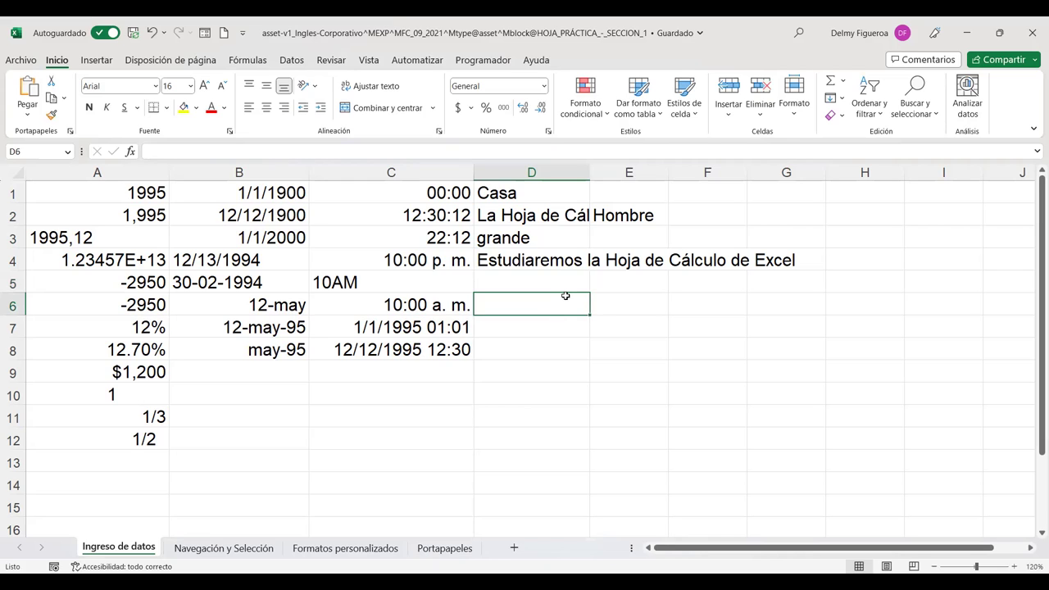
key(Up)
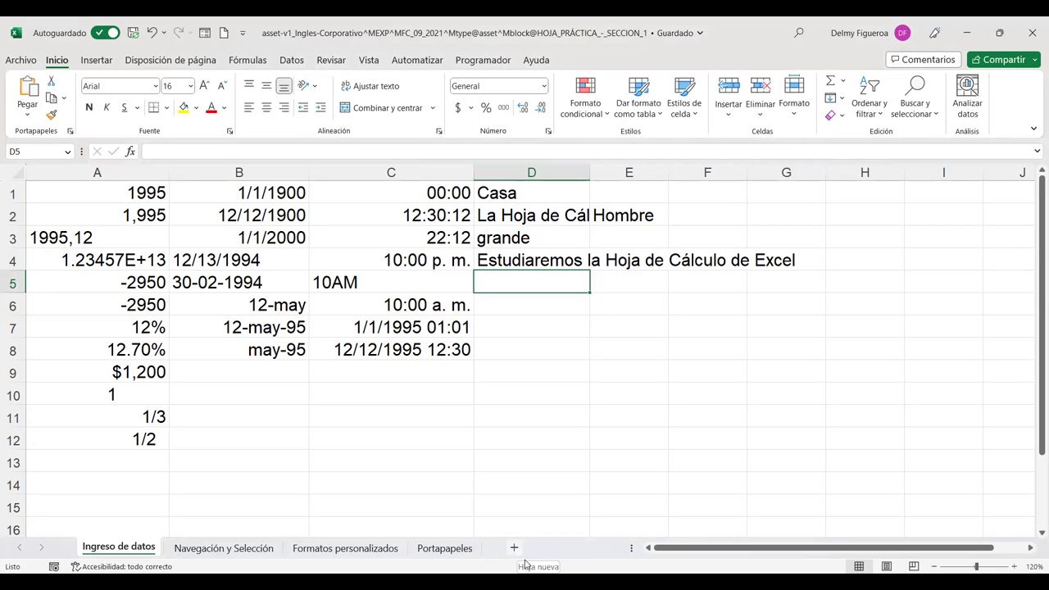
click(526, 563)
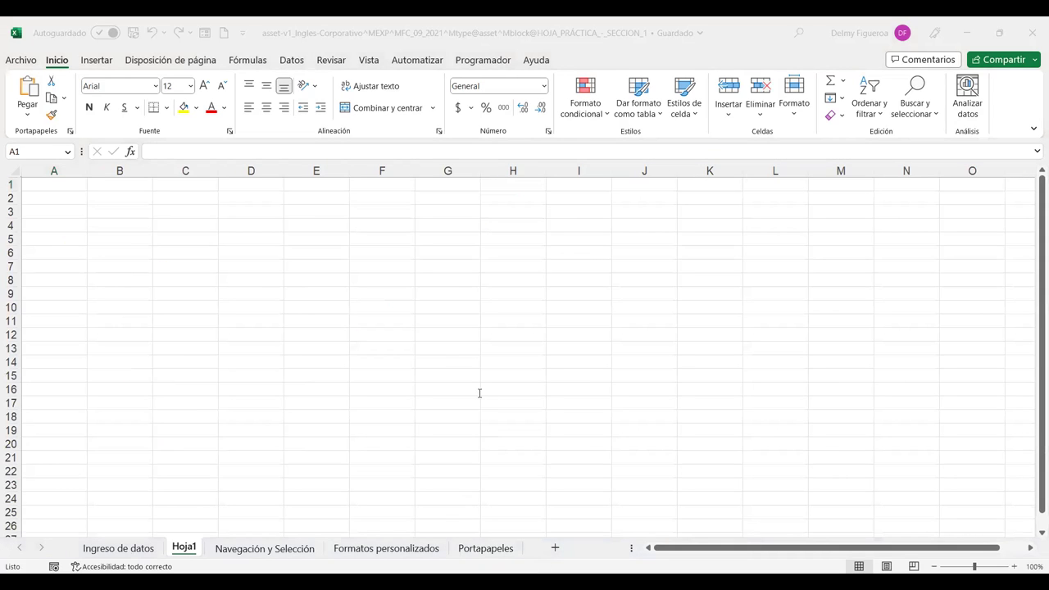
- Raise the font of all Hoja1 cells to 16, zoom to 120%, and return to A1
click(197, 554)
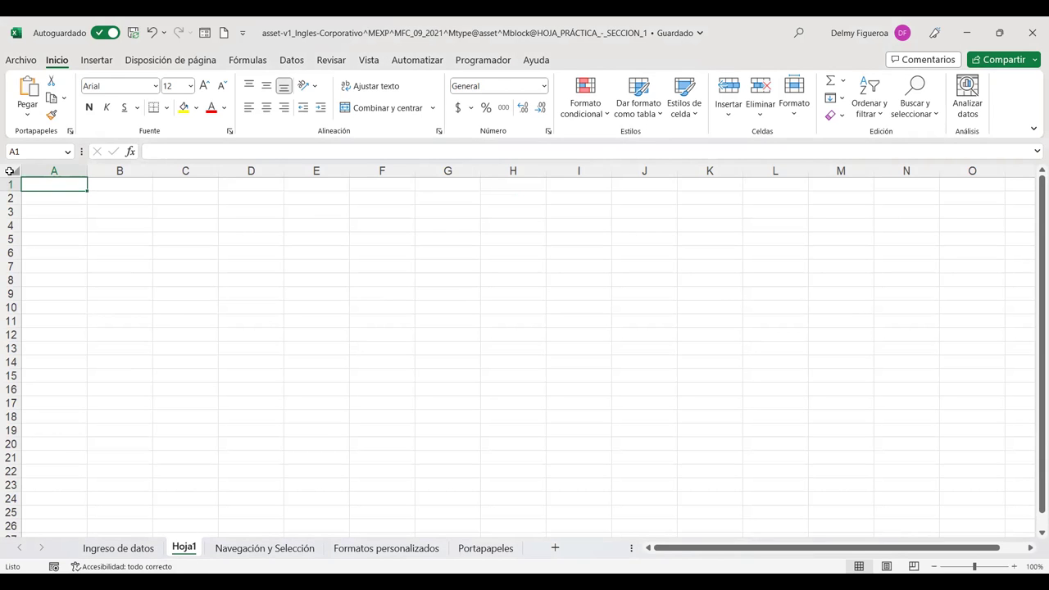
click(10, 171)
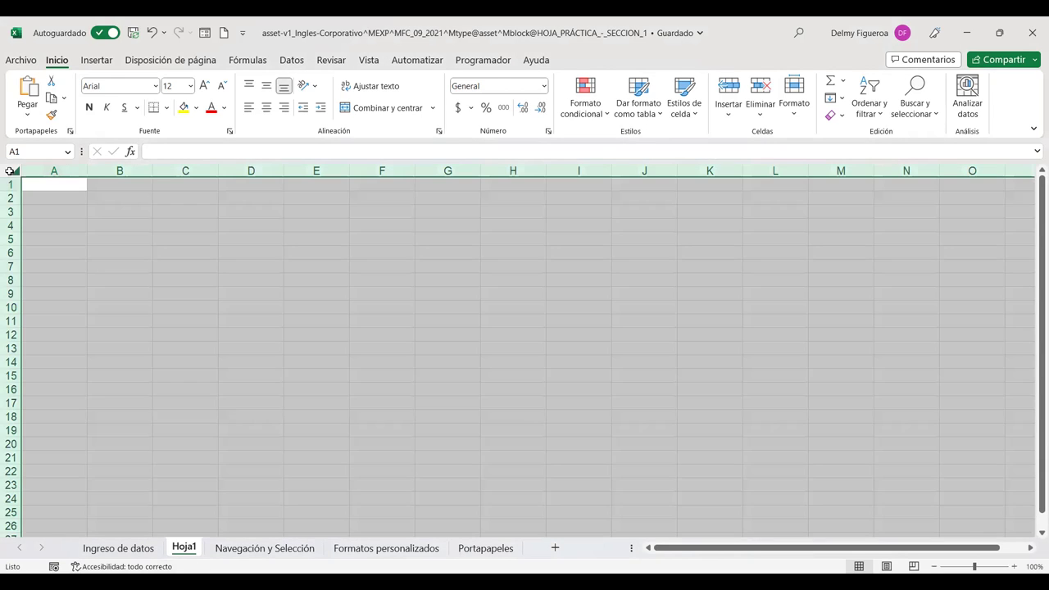
click(205, 86)
click(205, 86)
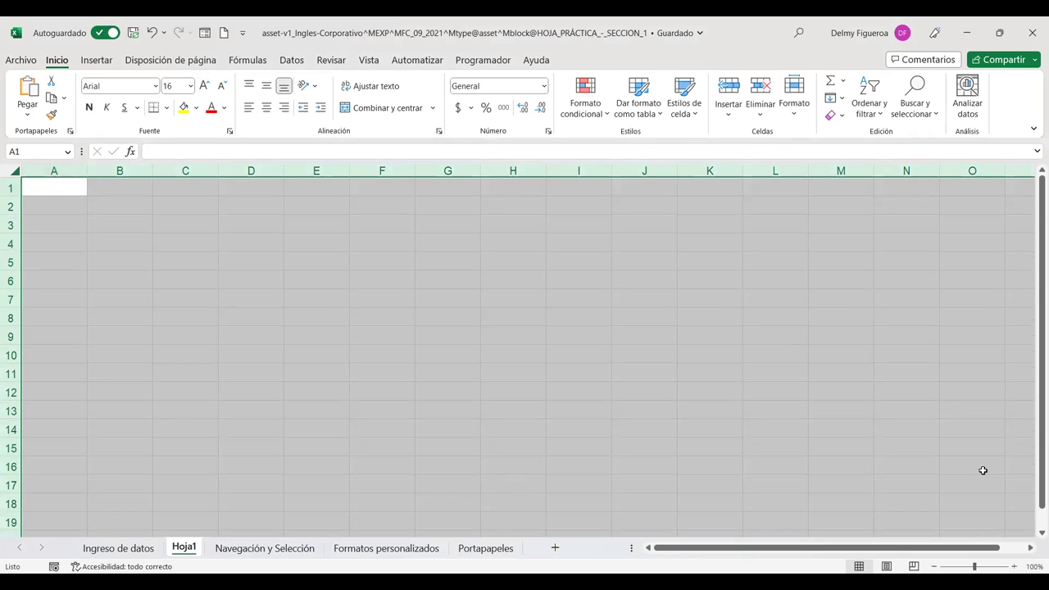
click(1014, 567)
click(1014, 567)
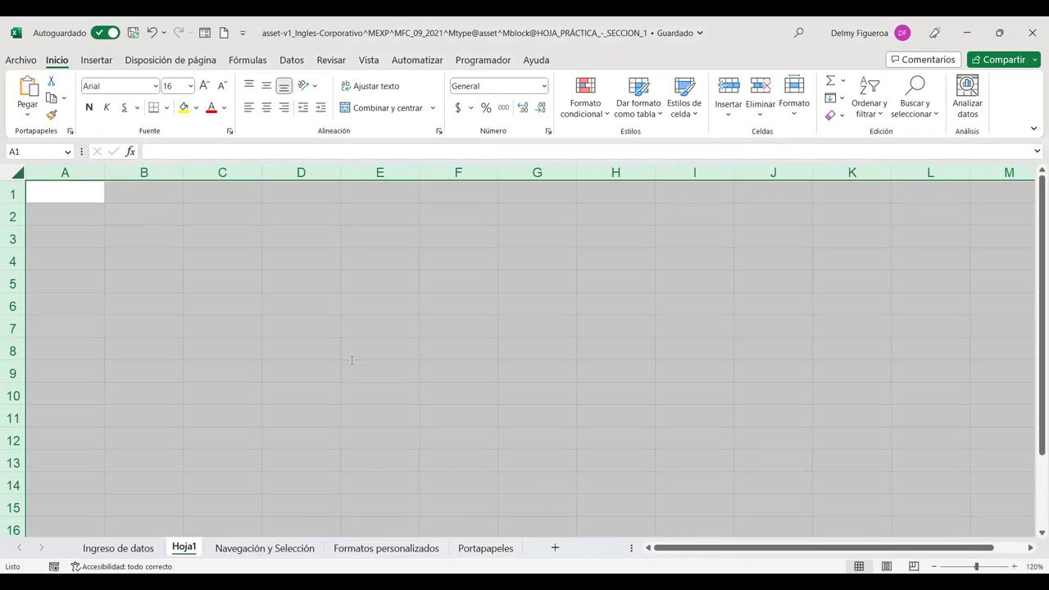
click(68, 195)
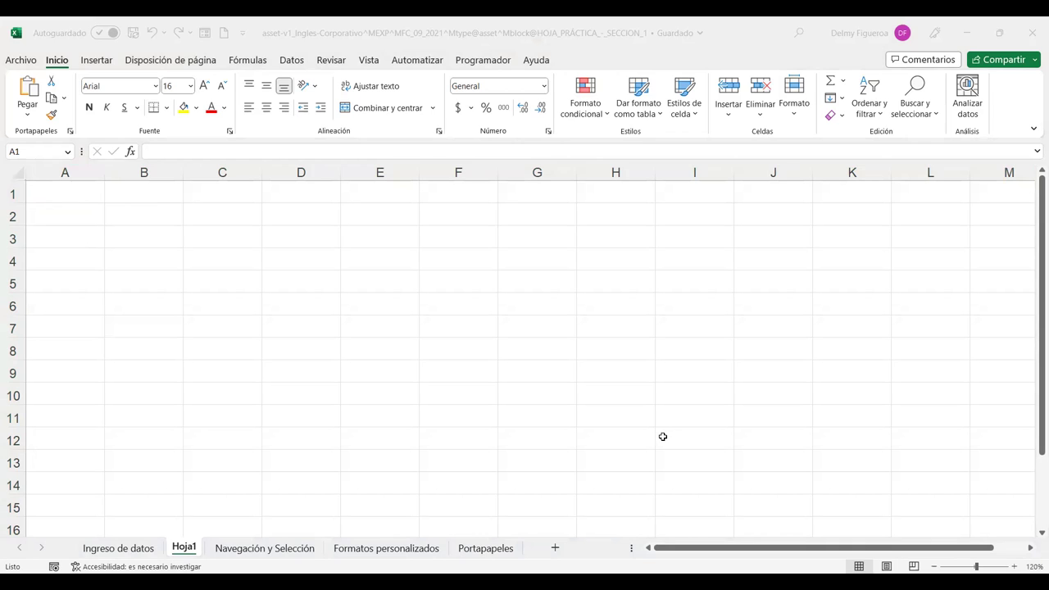
- Enter the formula =1200+12 in A1 so it displays 1212
text(=)
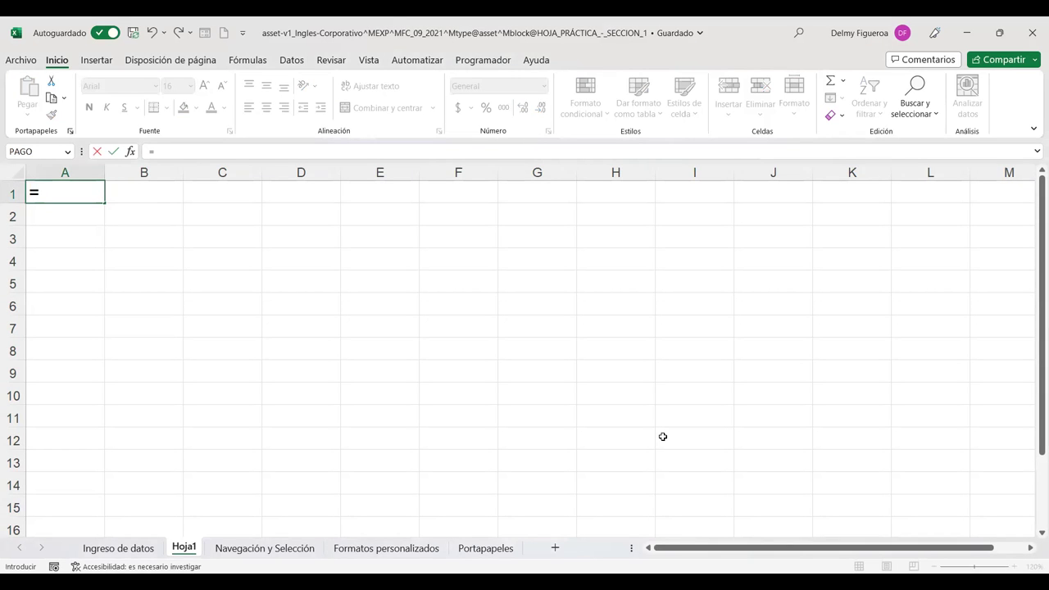
text(1200+)
text(12)
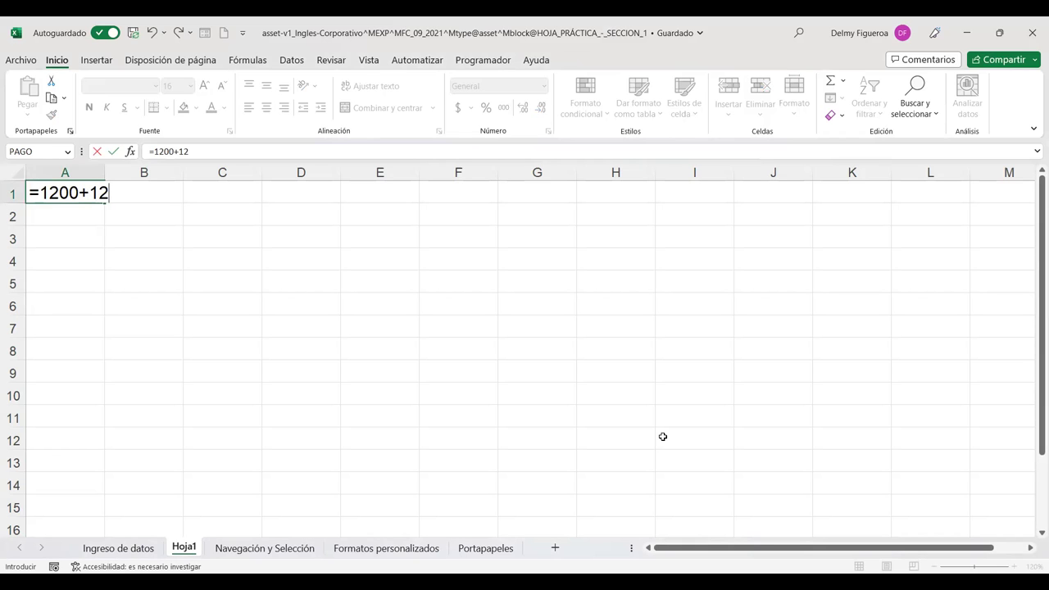
key(Return)
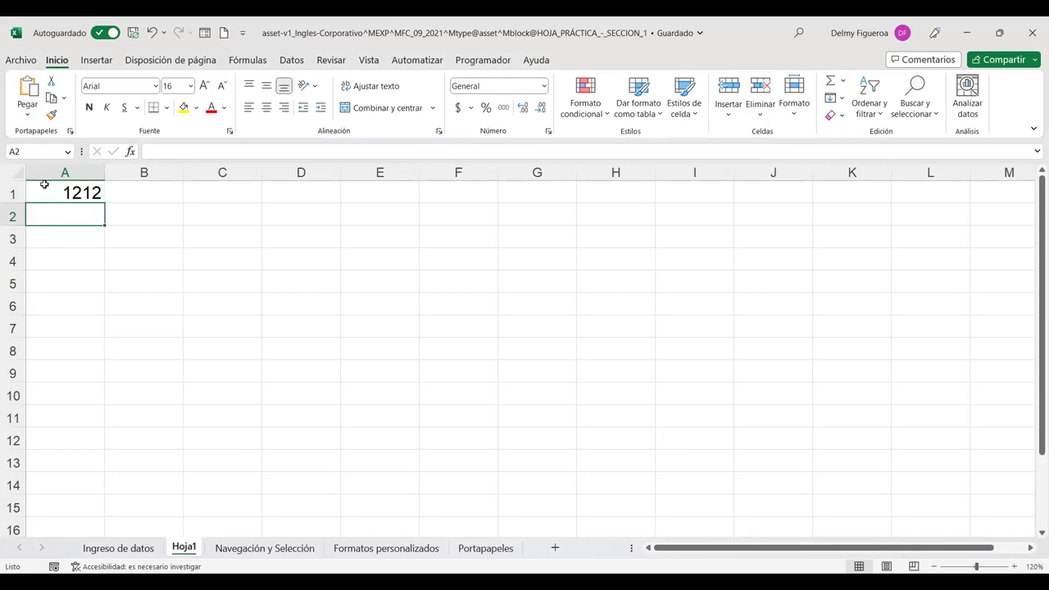
click(58, 192)
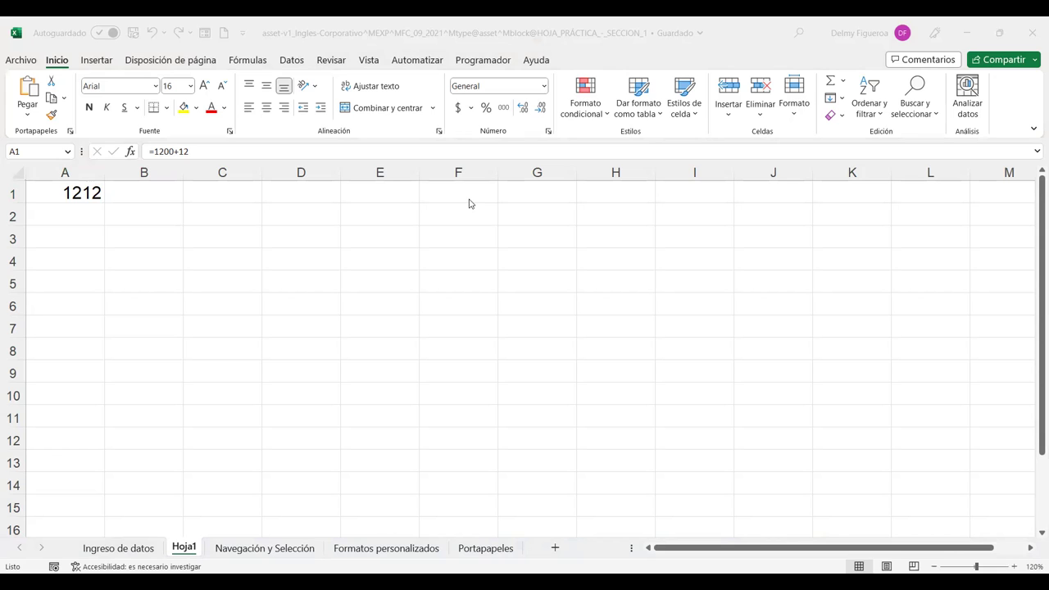
- Enter =11-10 in A2, =13*2 in A3 and =24/2 in A4
click(82, 213)
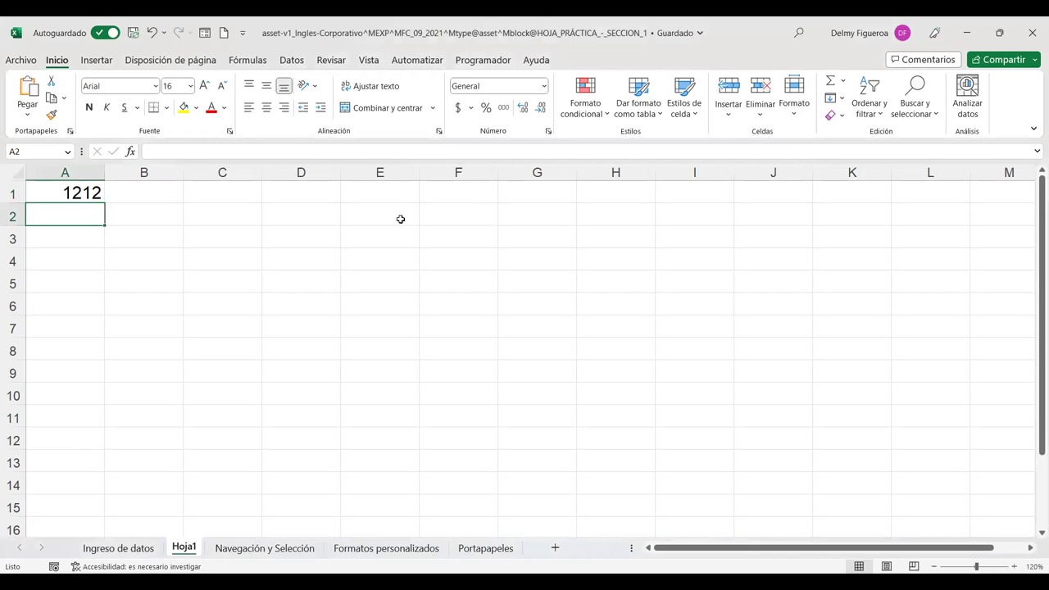
text(=)
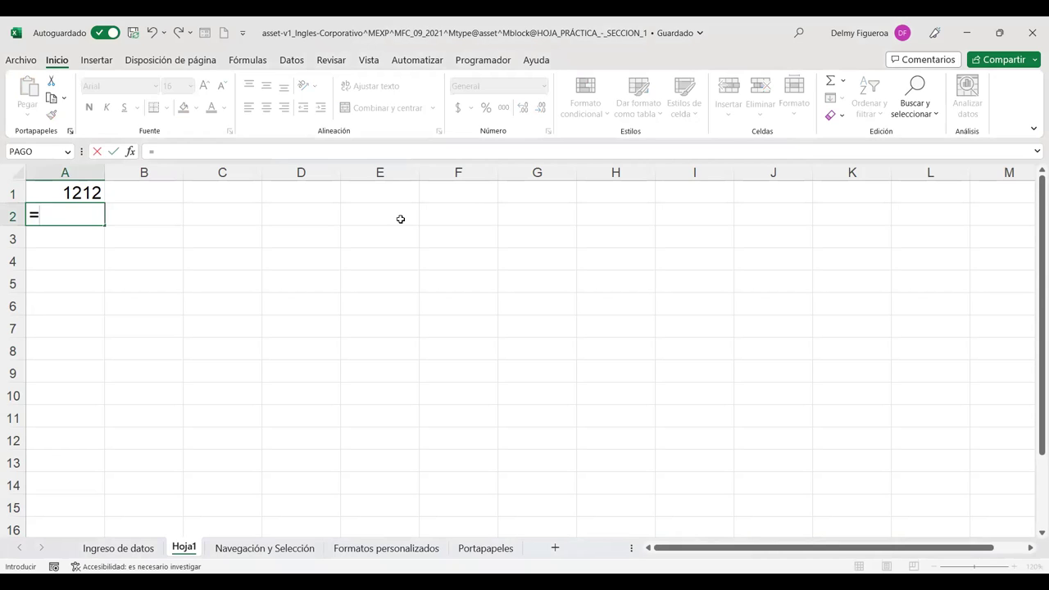
text(11-10)
key(Return)
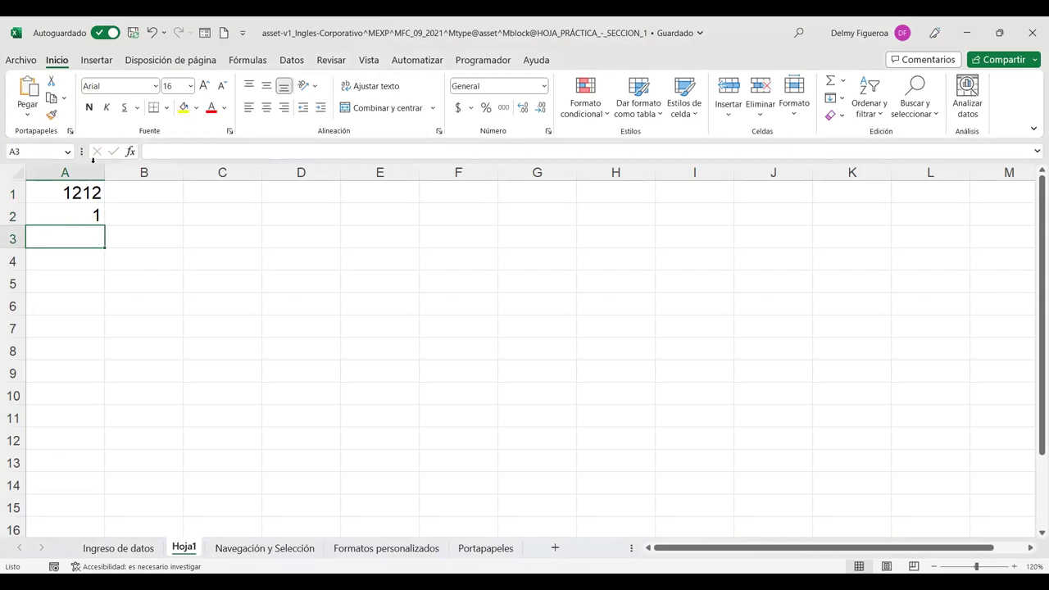
click(73, 212)
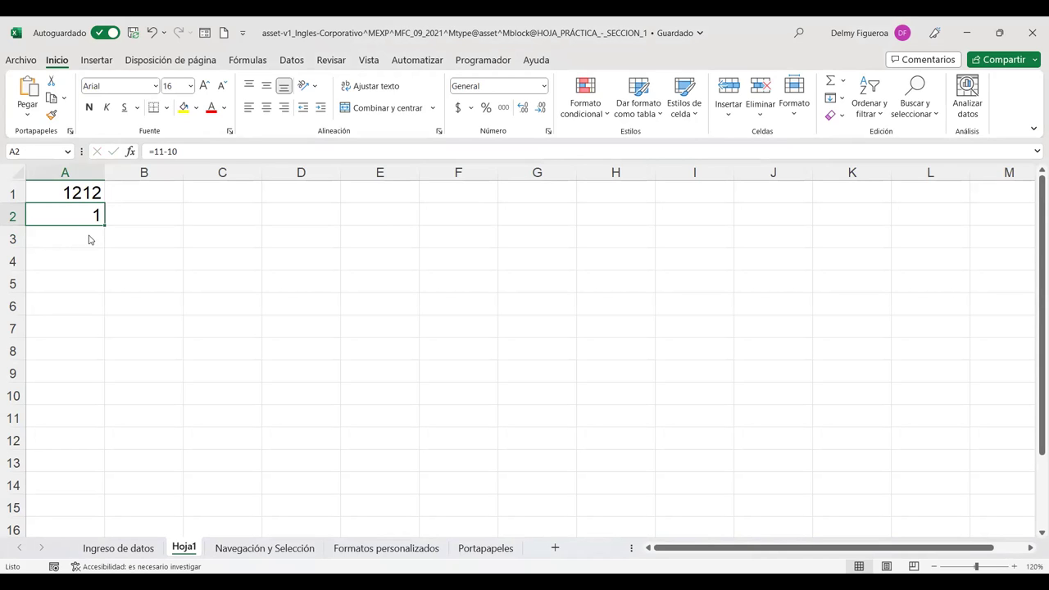
click(85, 233)
text(=13*2)
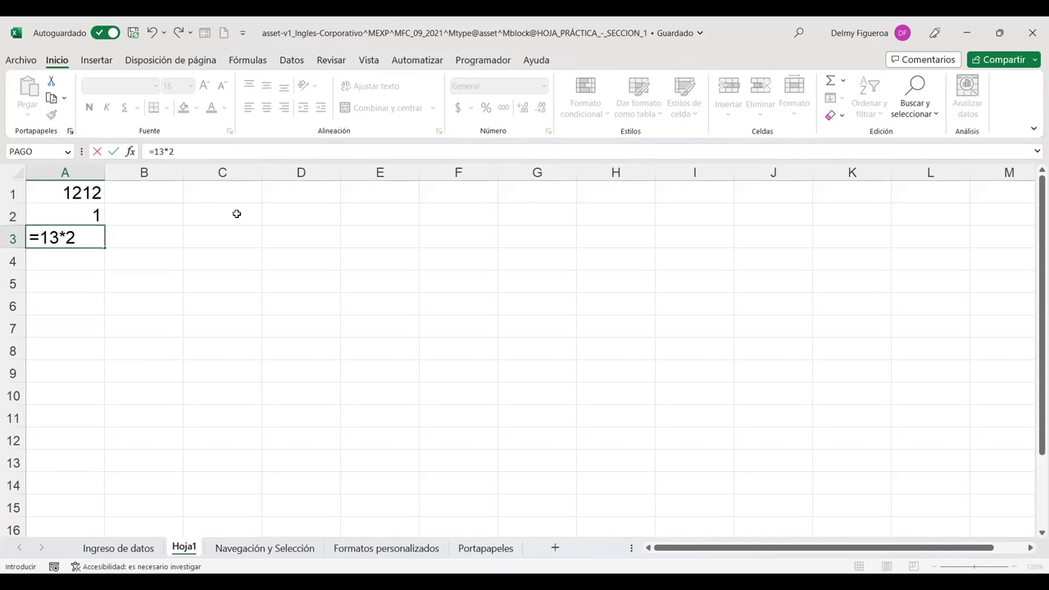
key(Return)
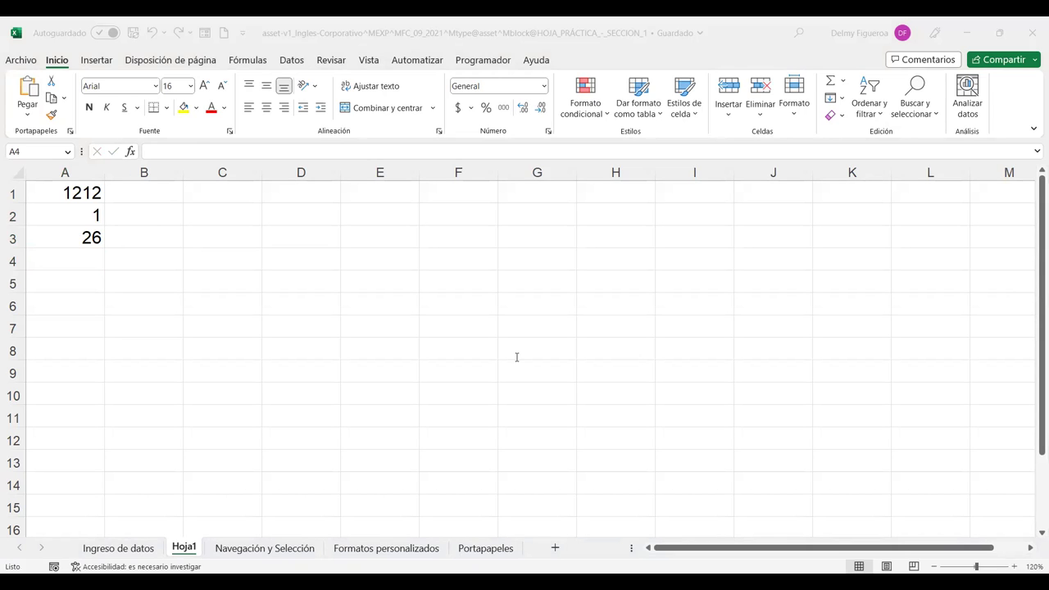
text(=24/2)
key(Return)
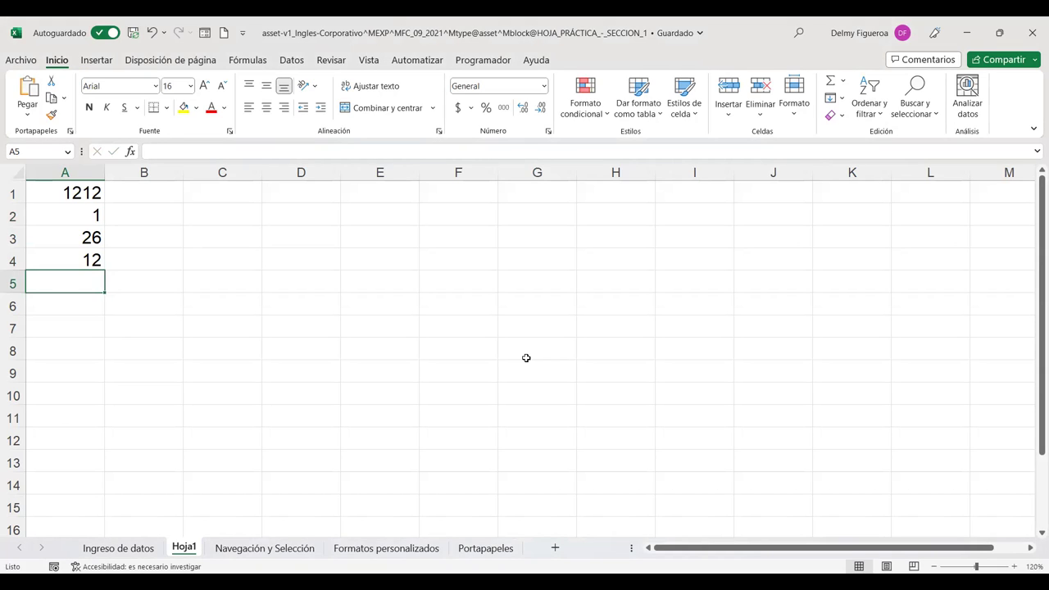
text(=10@)
key(BackSpace)
text(^)
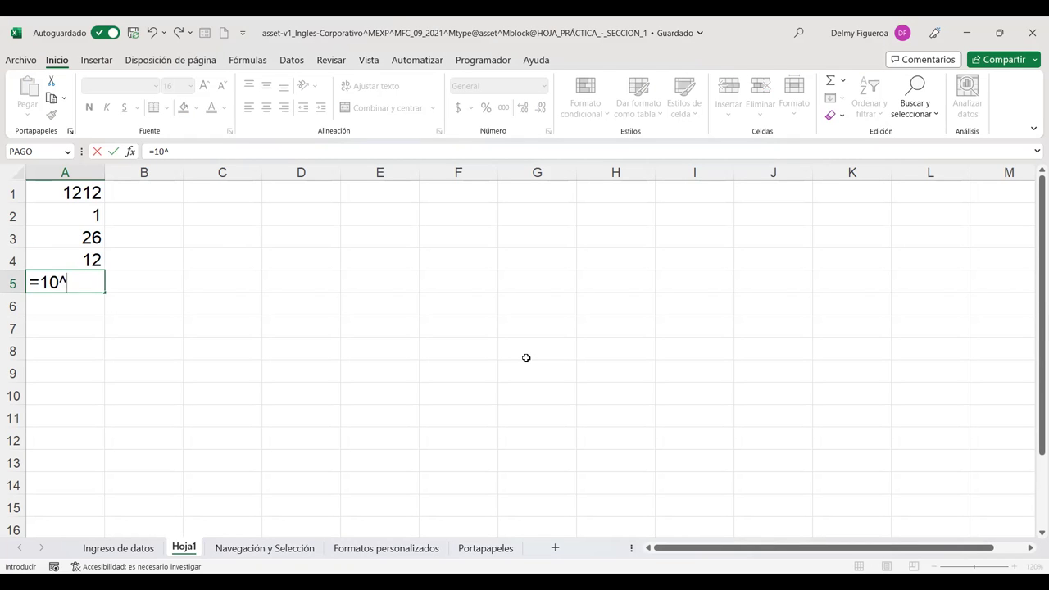
text(2)
key(Return)
key(Up)
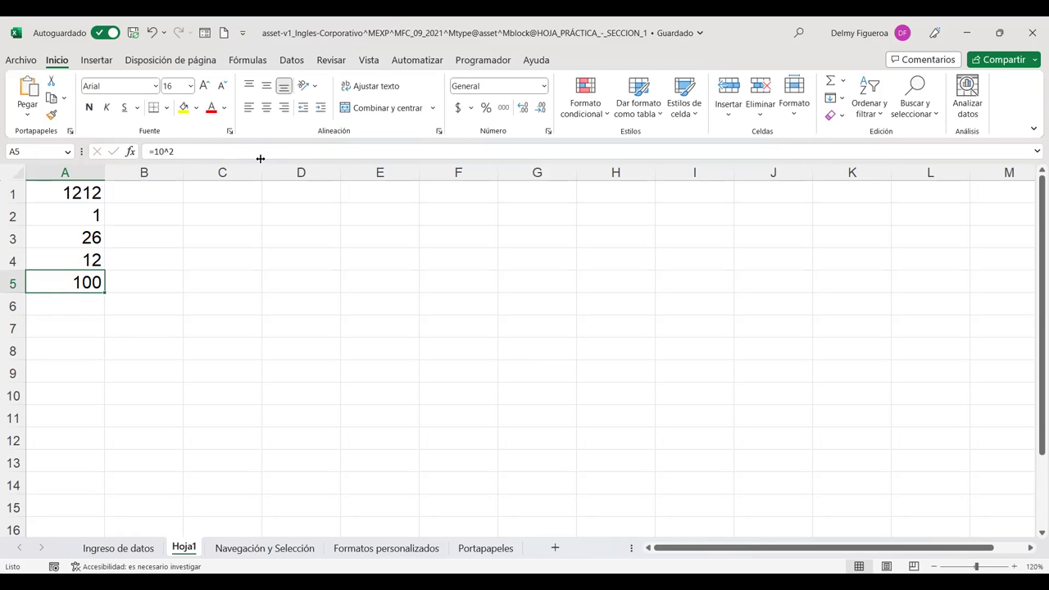
click(201, 149)
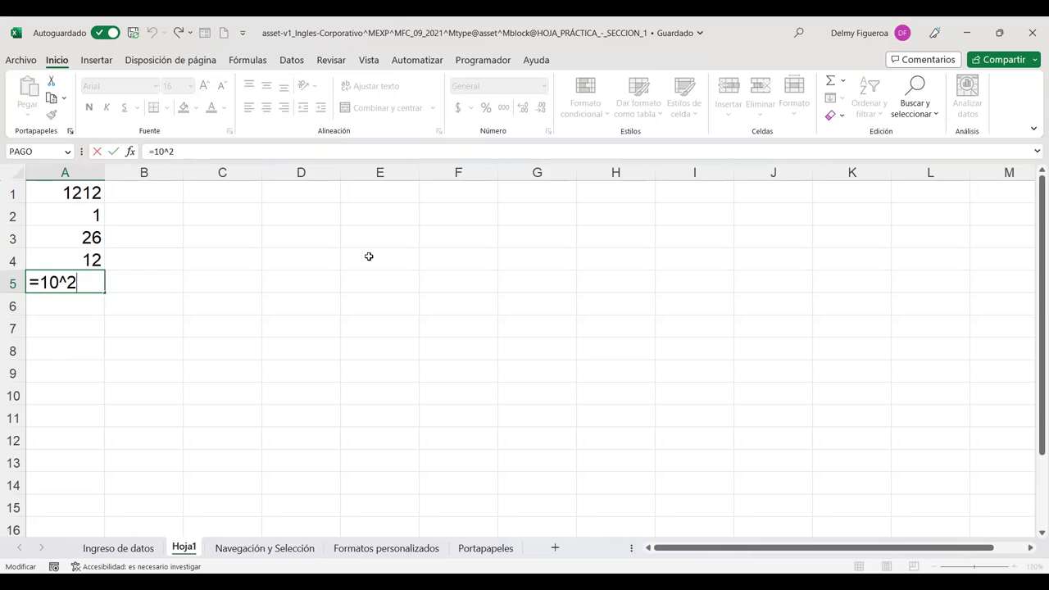
key(Return)
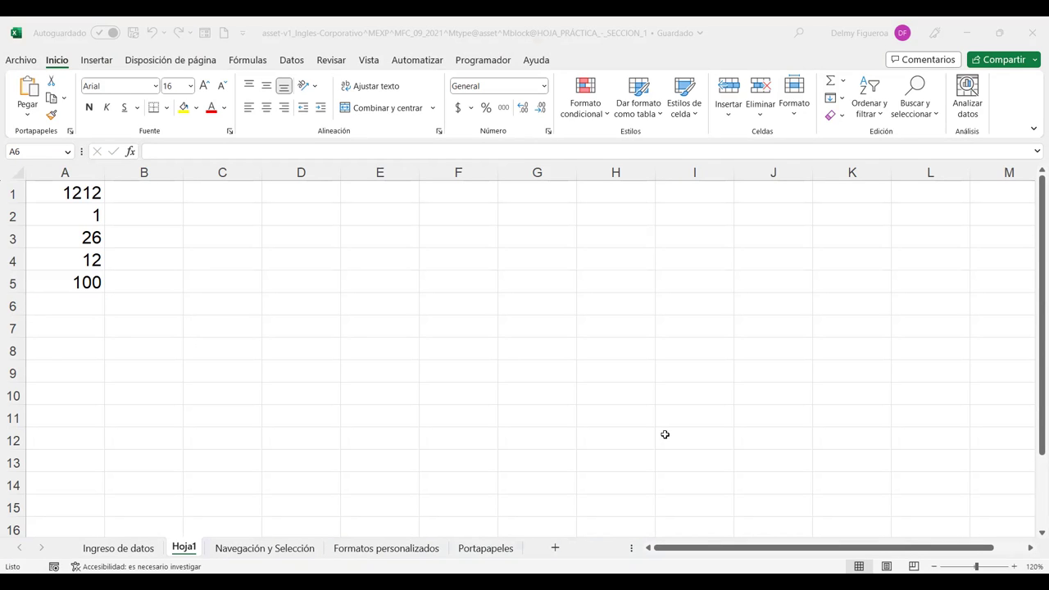
click(146, 191)
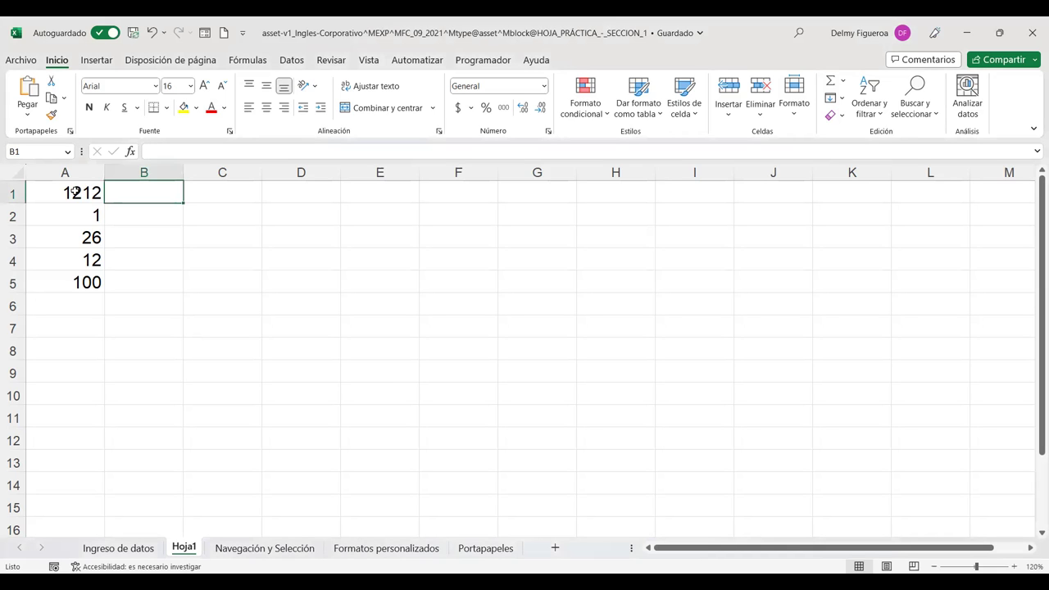
drag(74, 194, 72, 215)
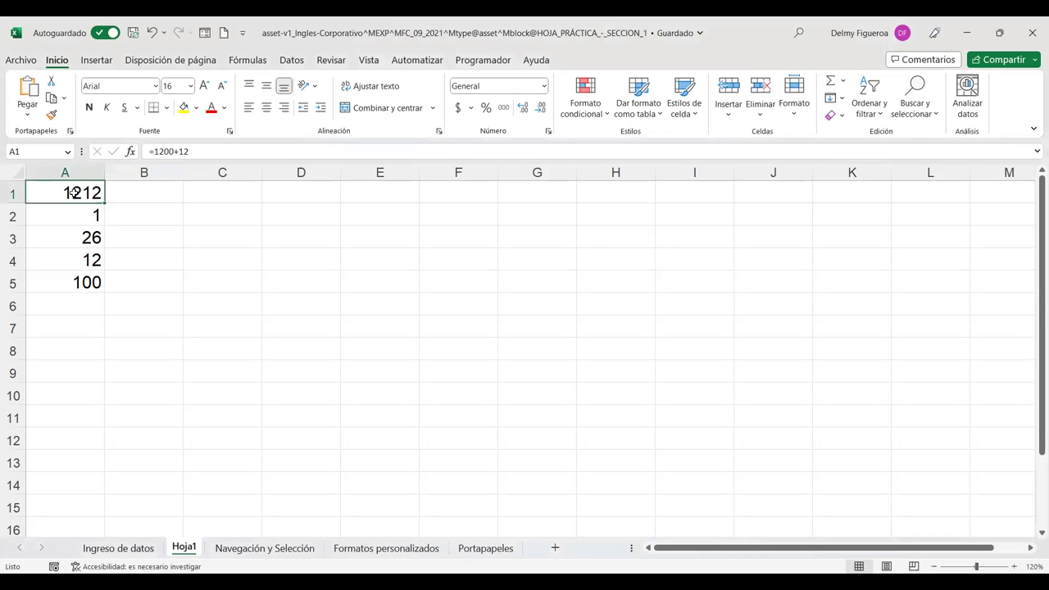
click(163, 196)
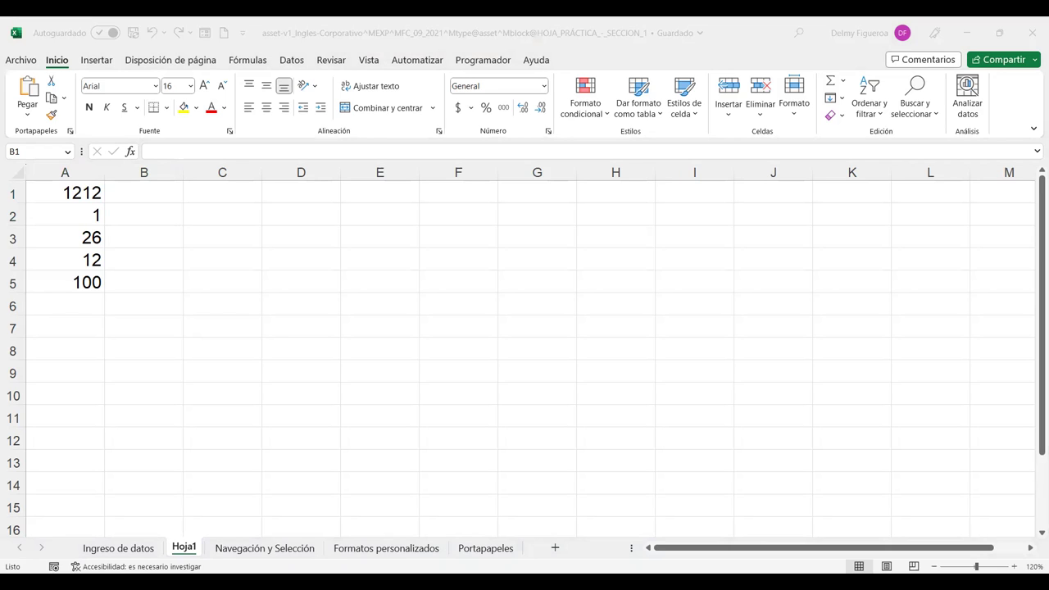
click(79, 195)
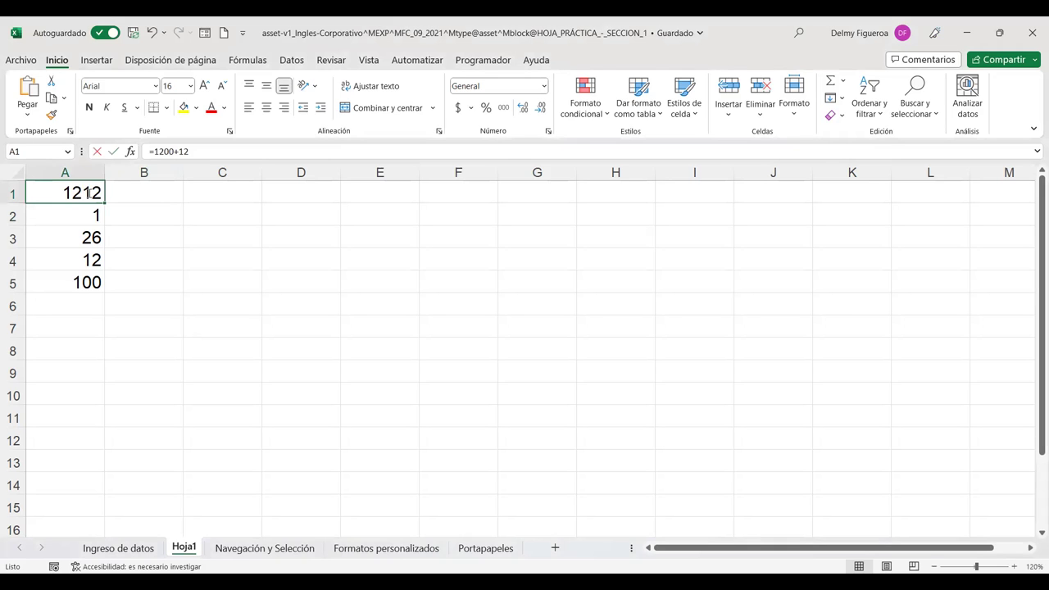
key(F2)
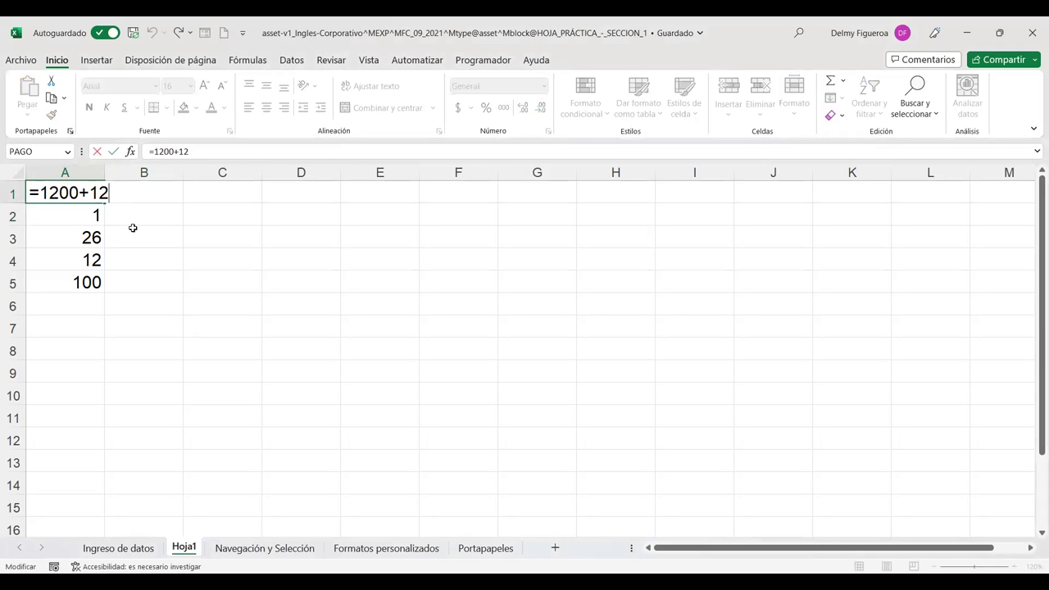
key(Return)
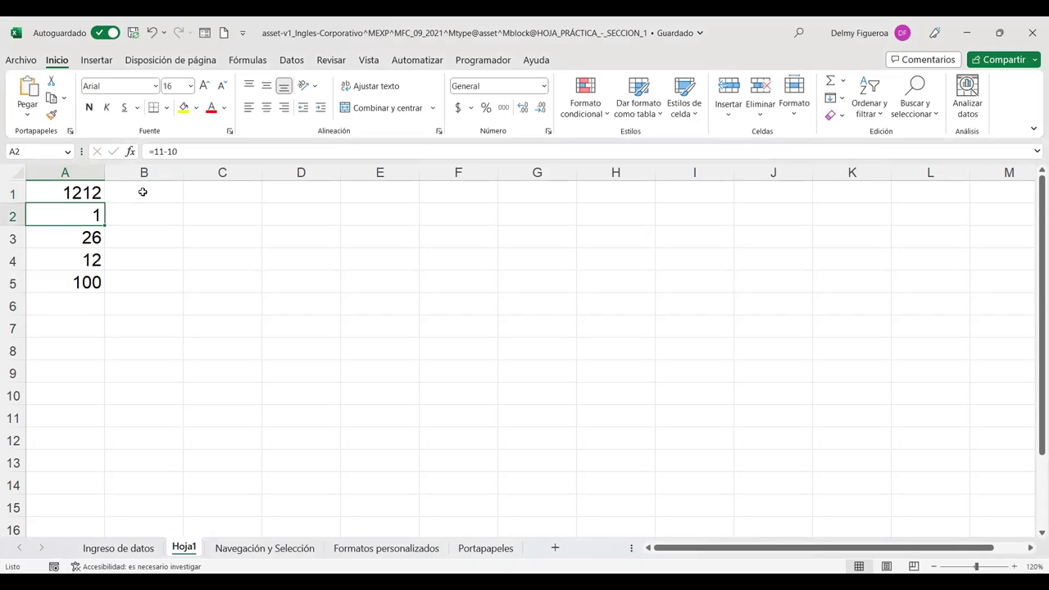
click(142, 194)
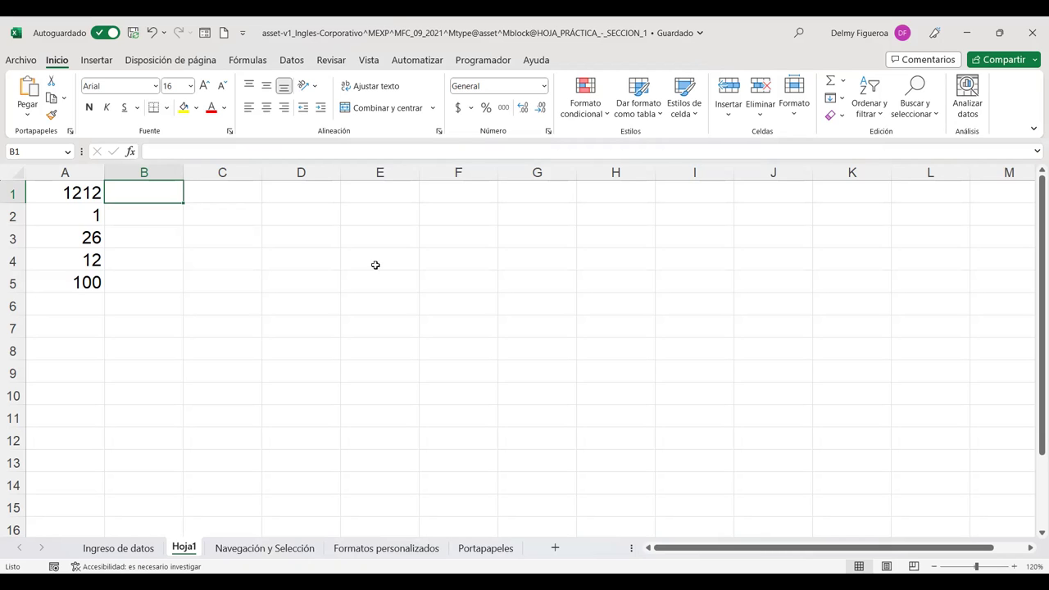
- Enter =A1+A2 in B1 by referencing cells A1 and A2
text(=)
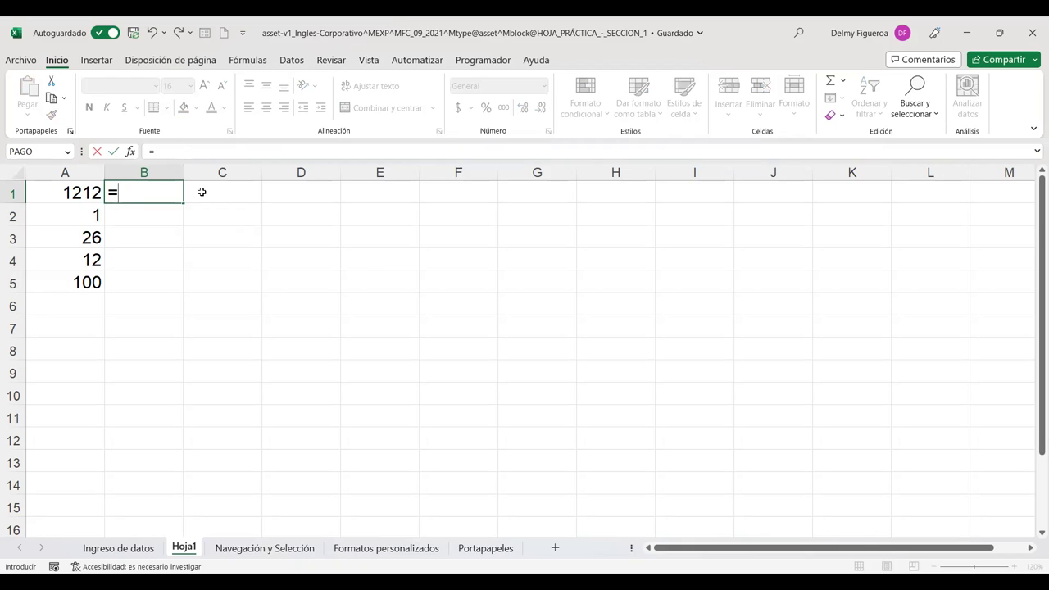
click(68, 195)
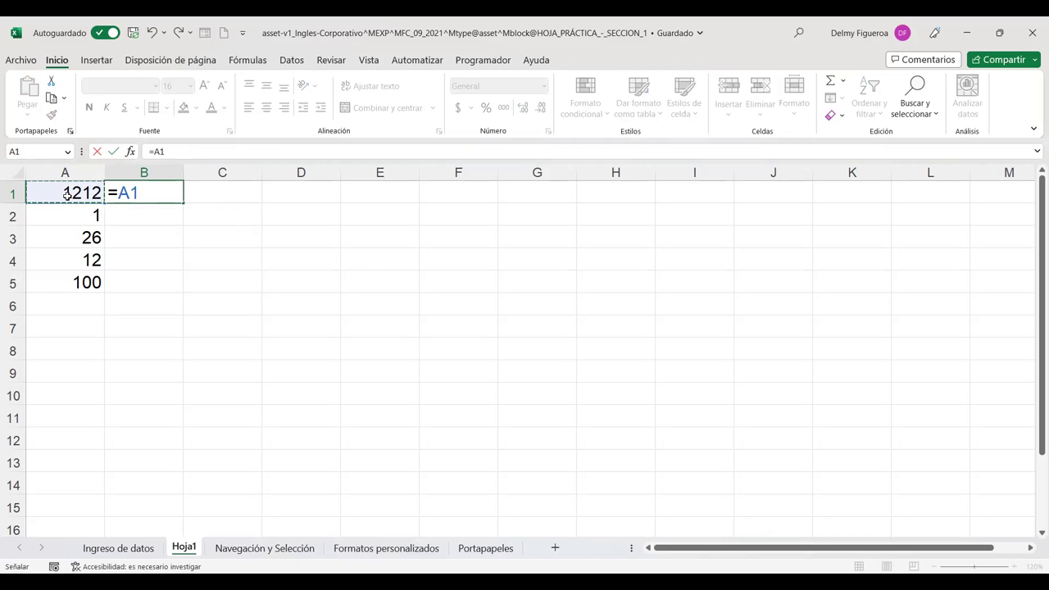
text(+)
click(69, 213)
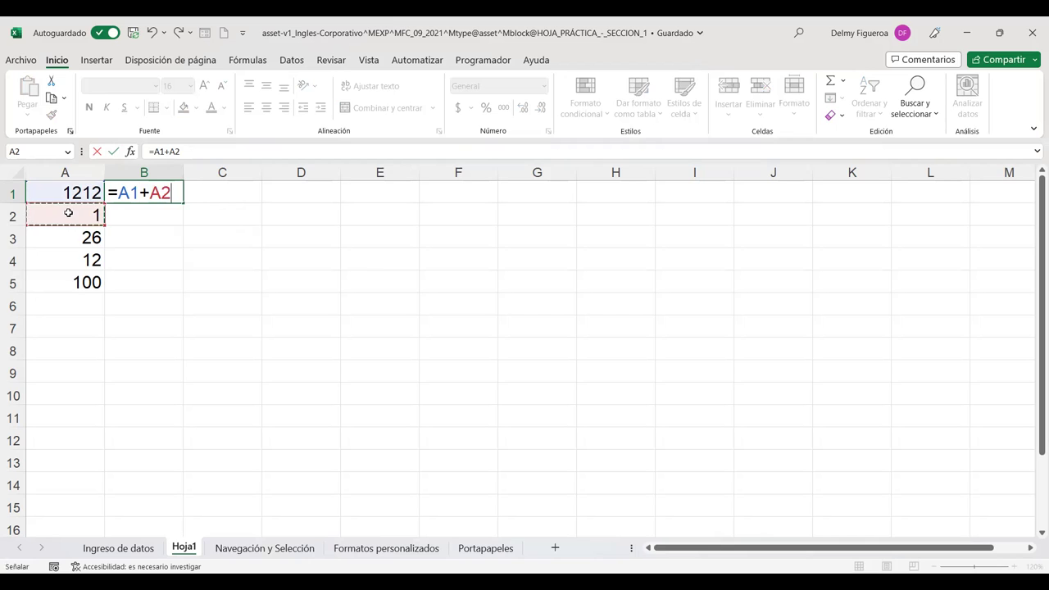
key(Return)
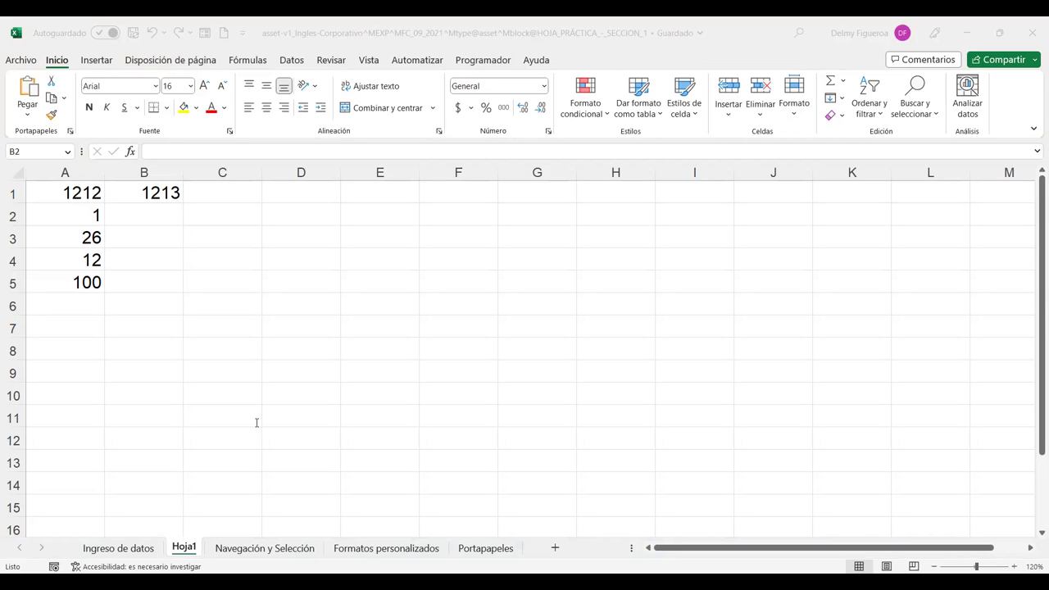
- Replace A1's contents with 1000 so B1 recalculates to 1001
click(77, 194)
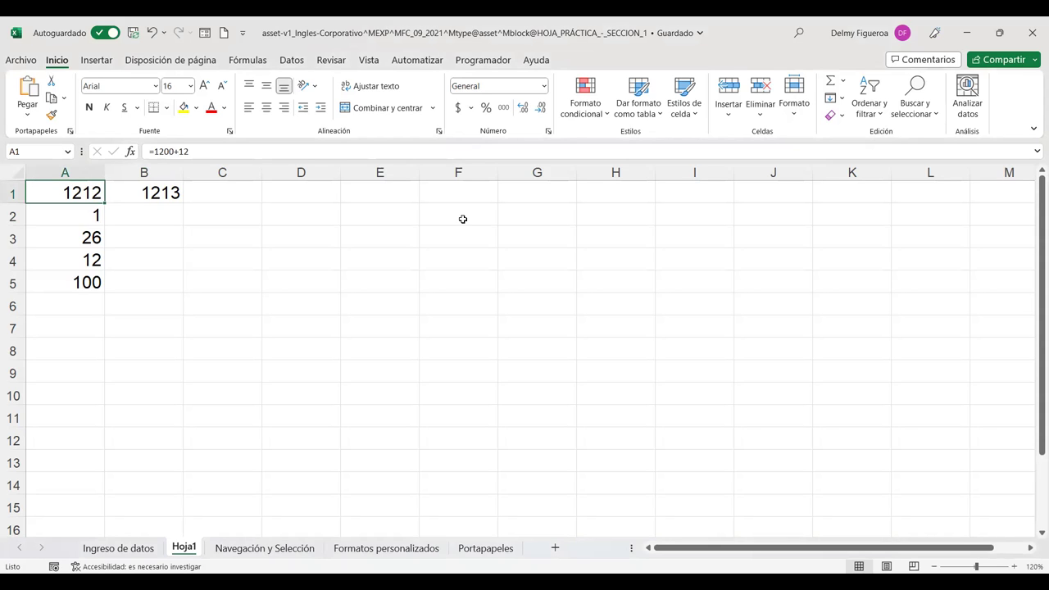
key(F2)
text(1000)
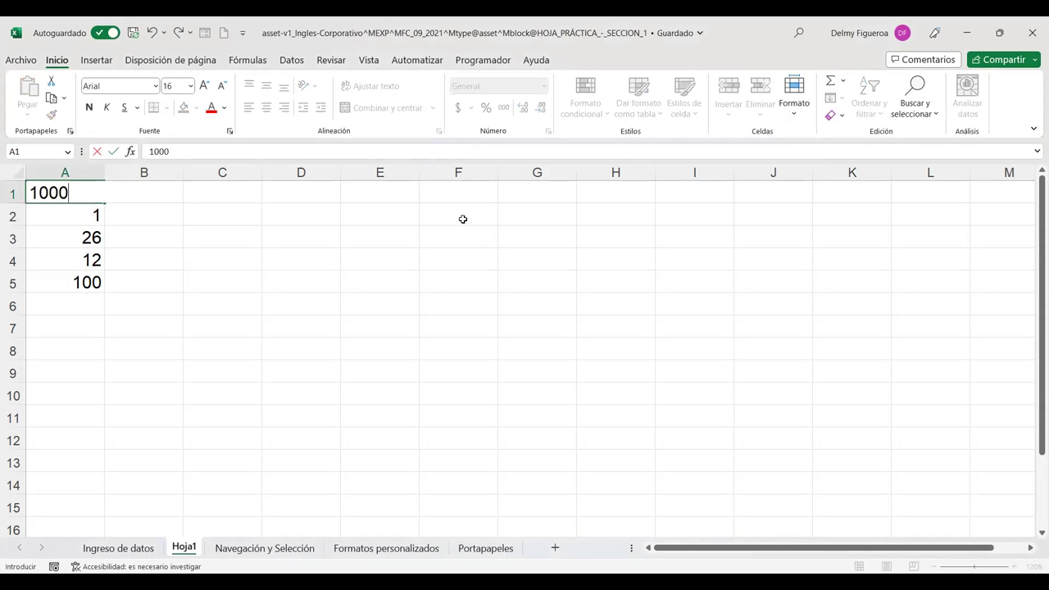
key(Return)
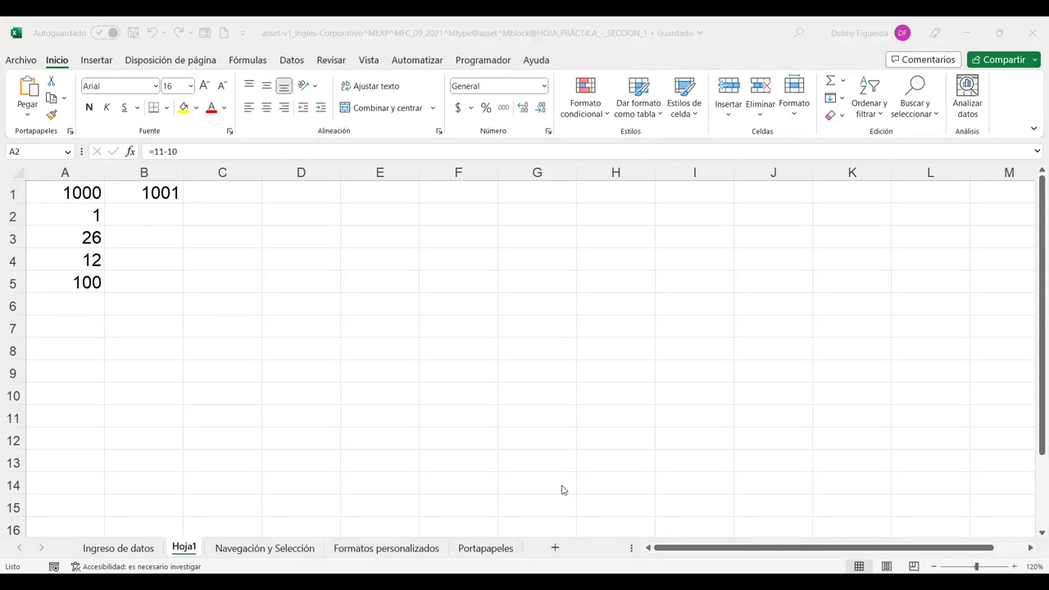
click(378, 182)
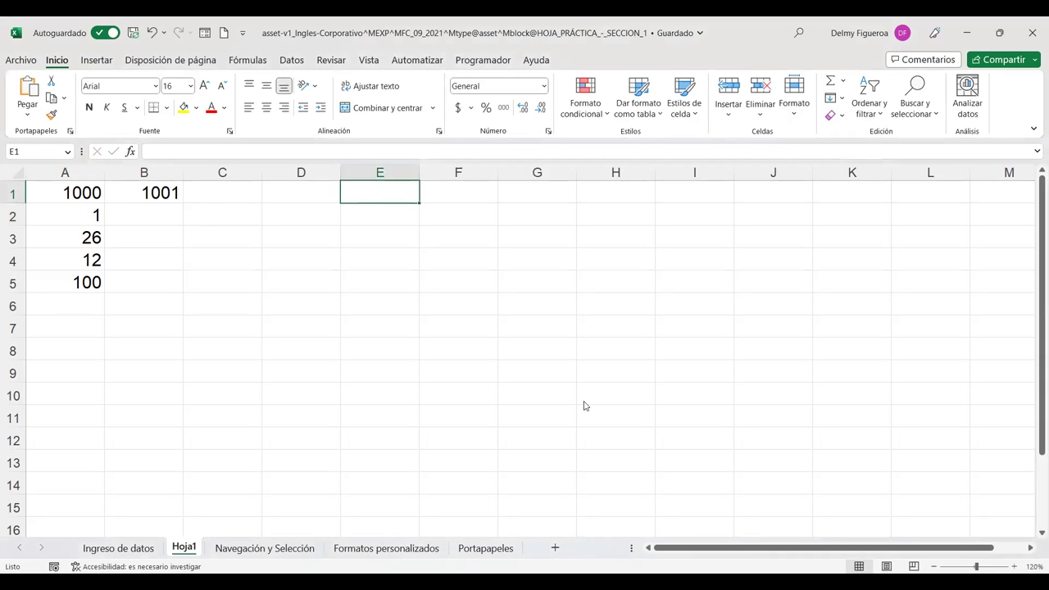
- Type La into E1 and casa into E2, then start a formula in E3
text(La)
key(Return)
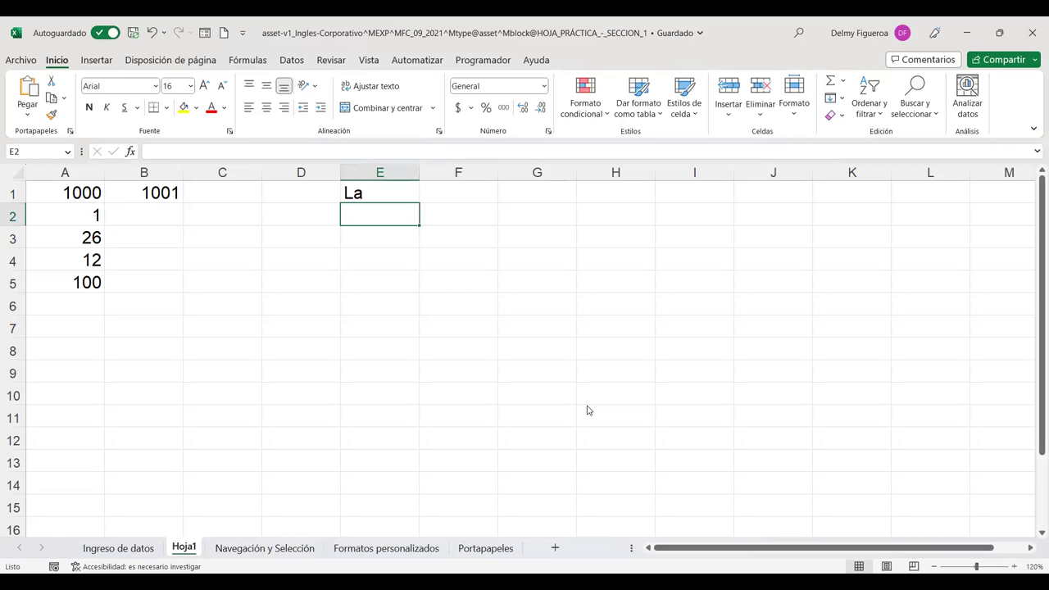
text(casa)
key(Return)
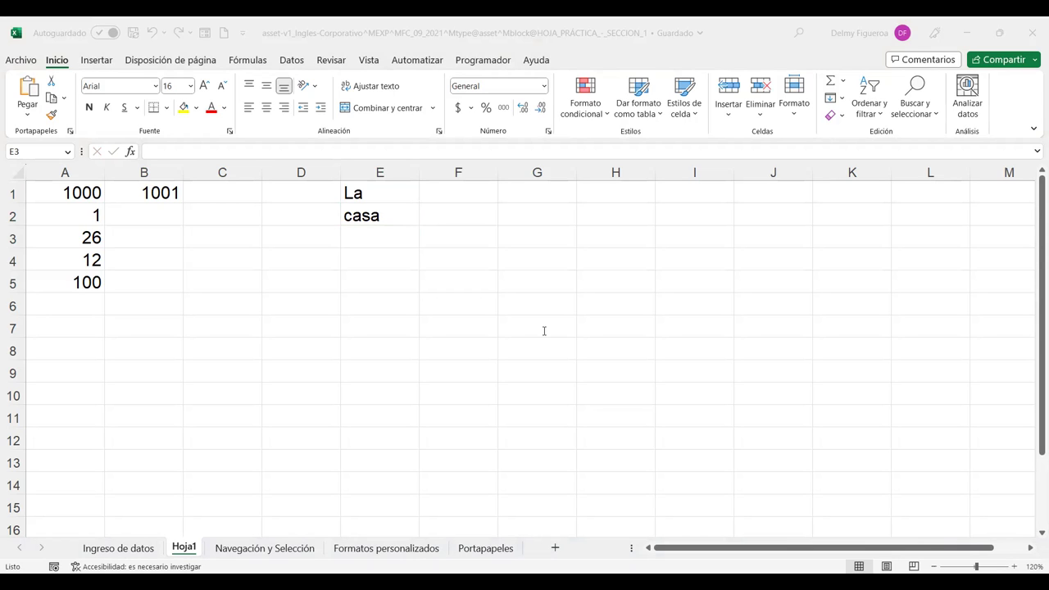
text(=)
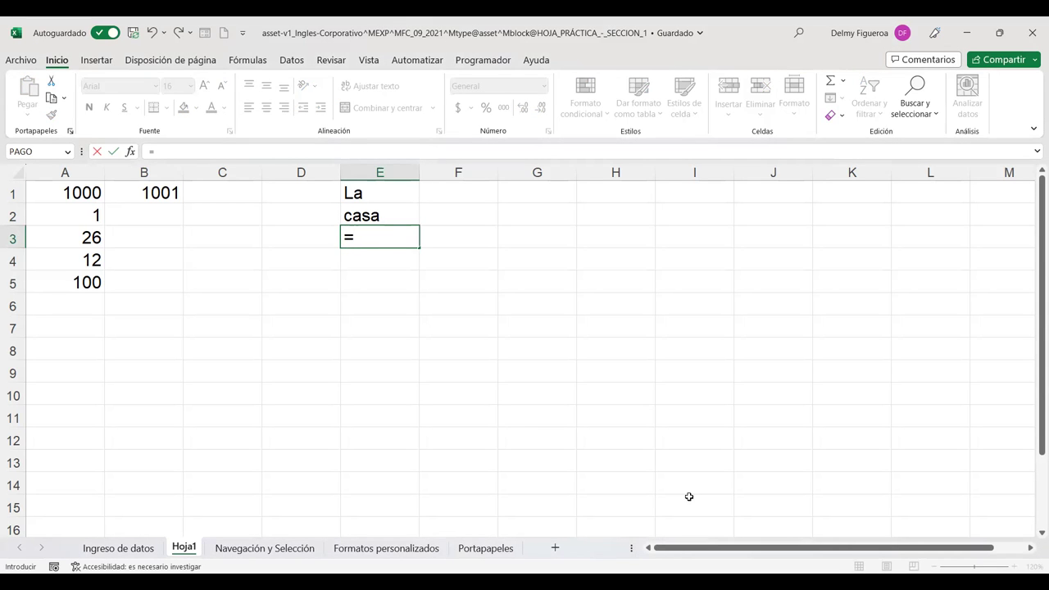
- Complete =E1&E2 in E3 so it displays Lacasa
click(379, 192)
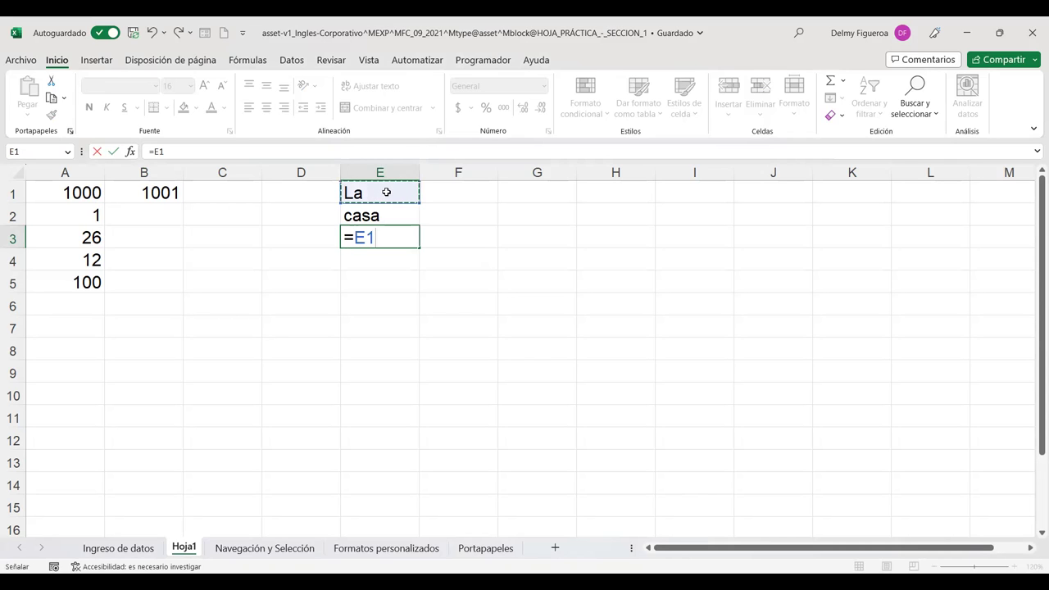
text(&)
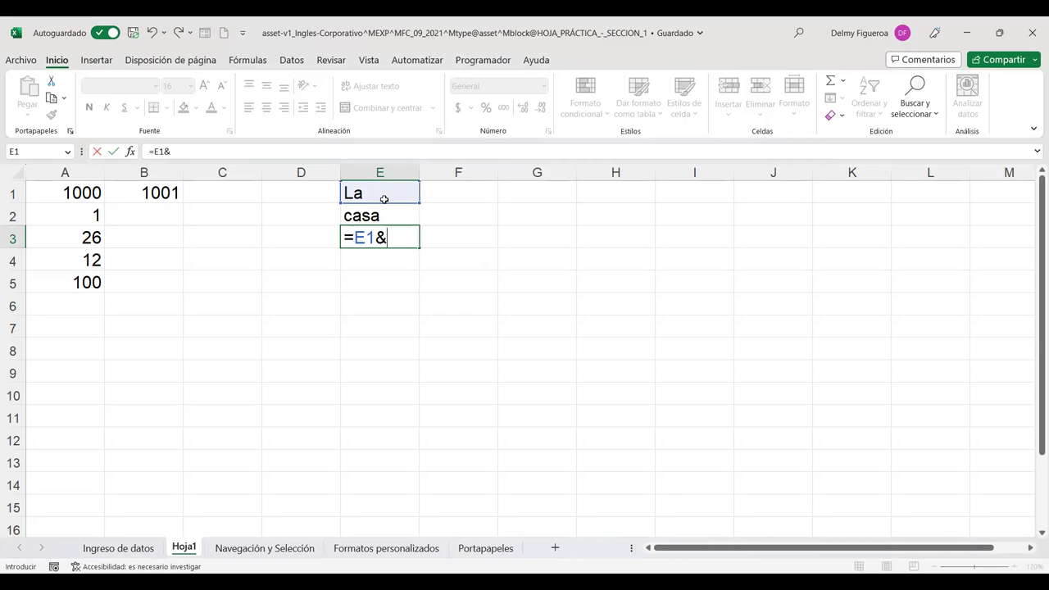
click(384, 216)
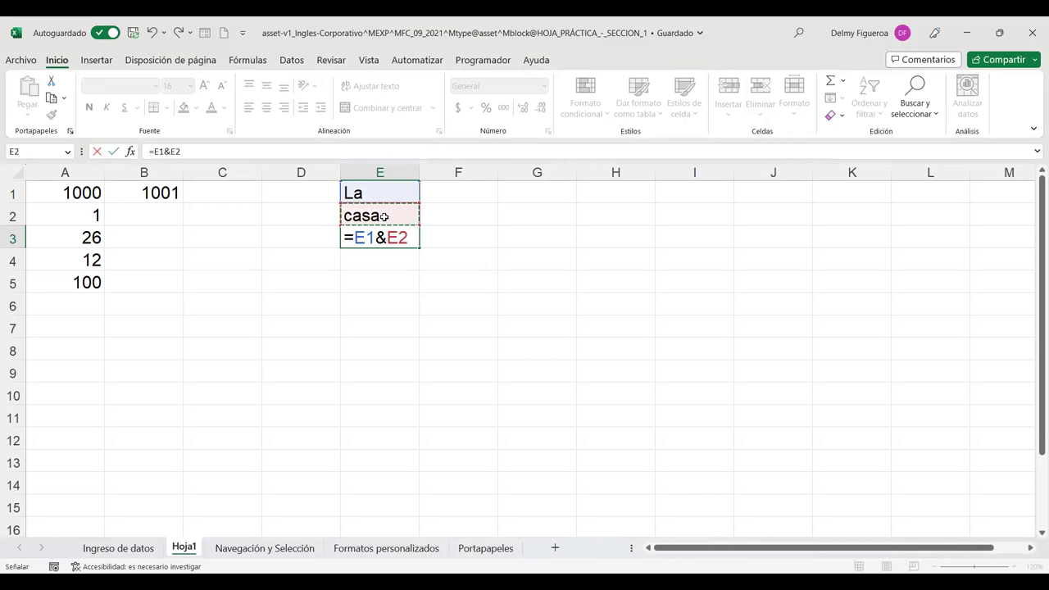
key(Return)
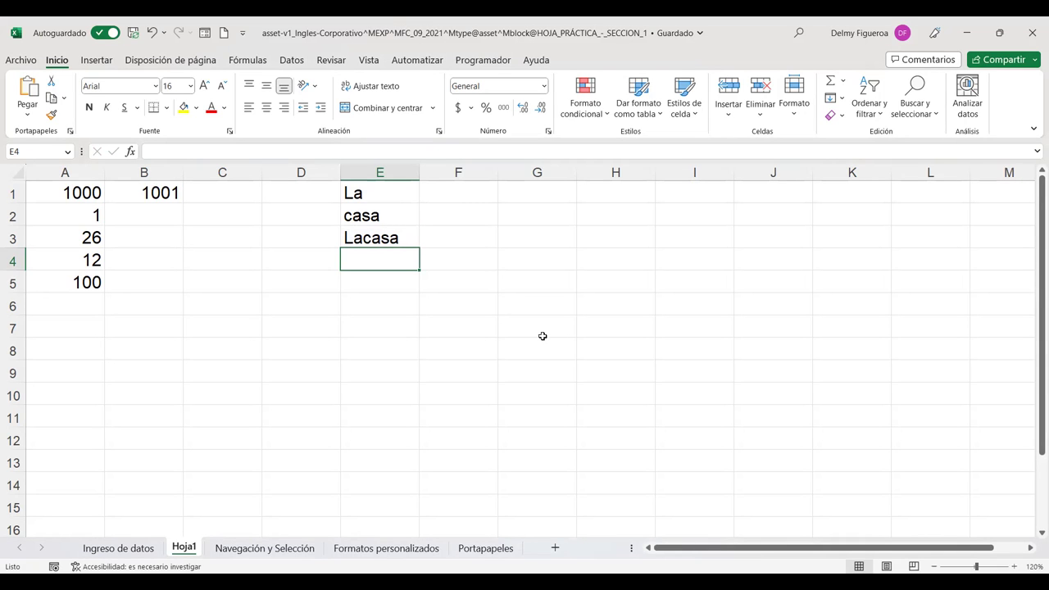
- Enter =E1&" "&E2 in E4, fixing a stray character, to show La casa
text(=)
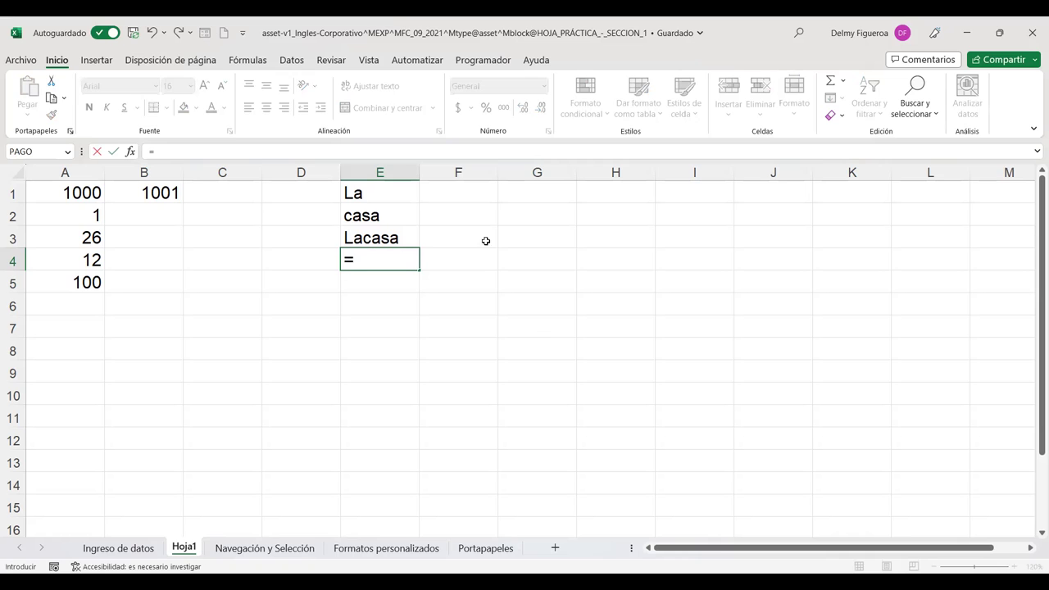
click(390, 193)
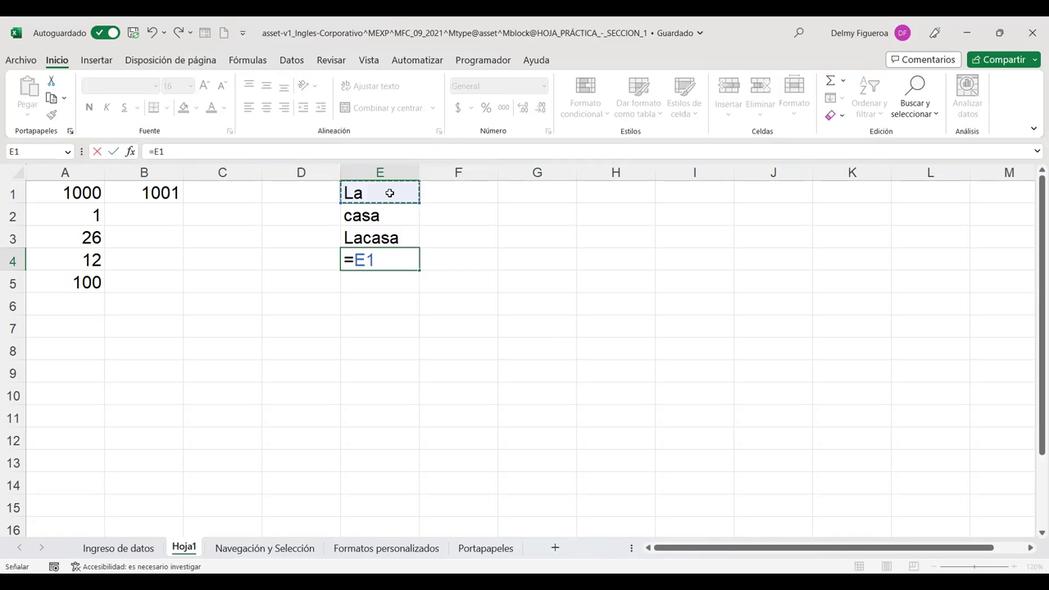
text(&)
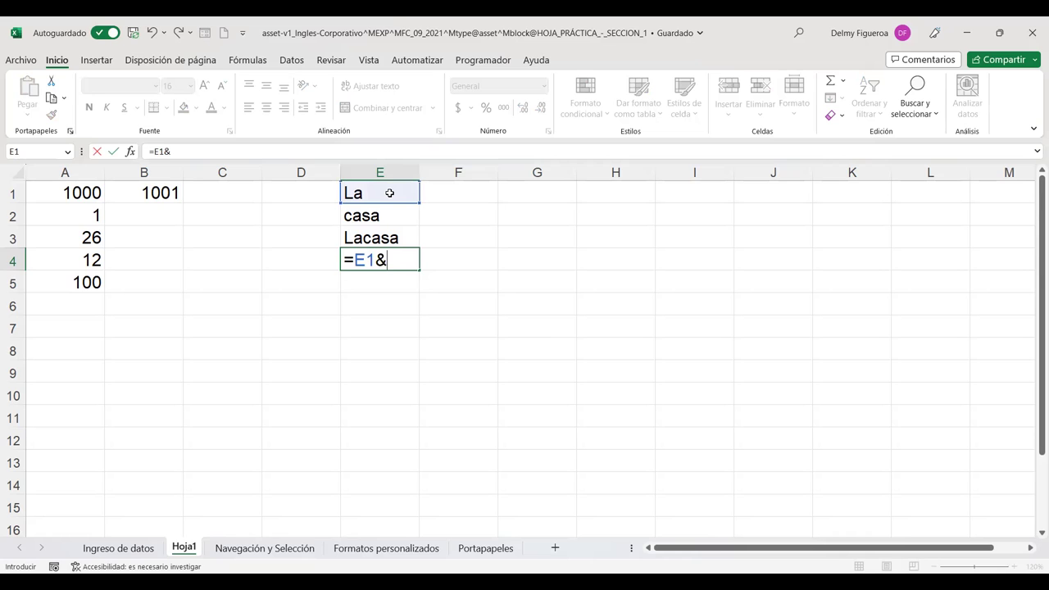
text(#)
key(BackSpace)
text(")
text( ")
text(&)
click(392, 210)
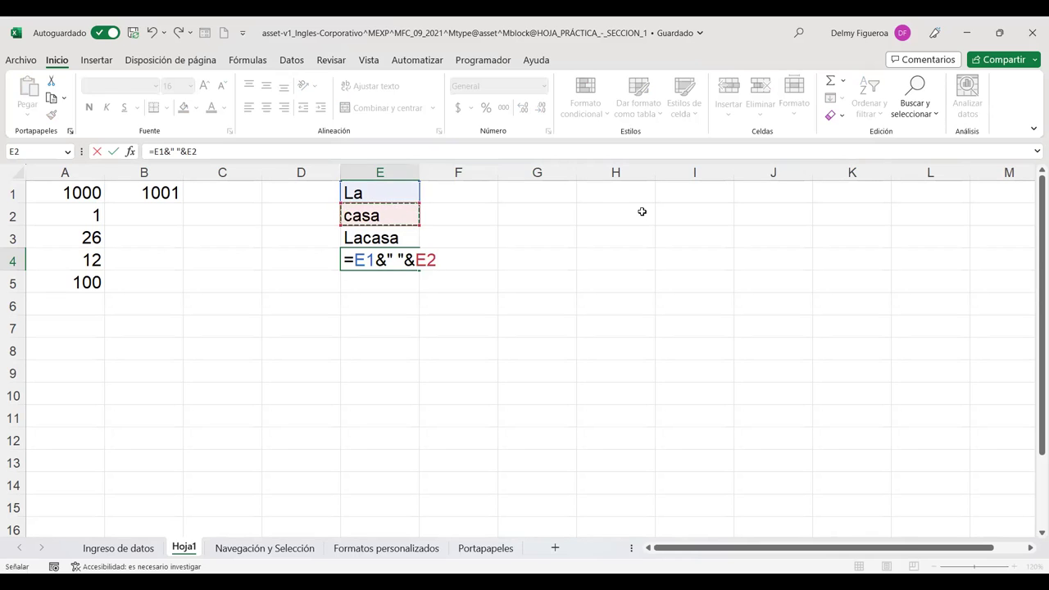
key(Return)
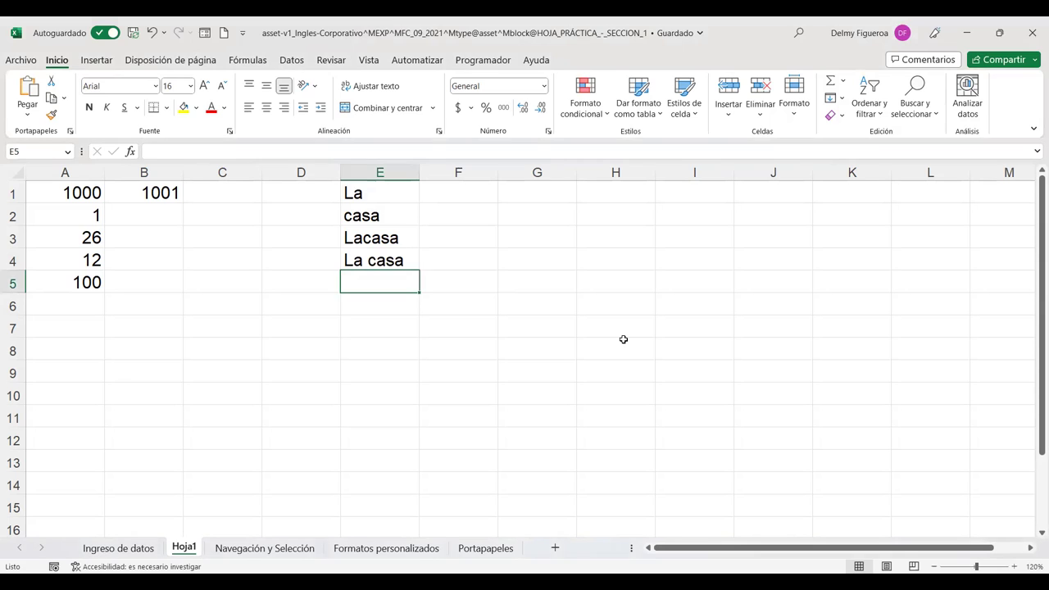
- Build =E1&" gran "&E2 in E5, correcting typos, so it reads La gran casa
text(=)
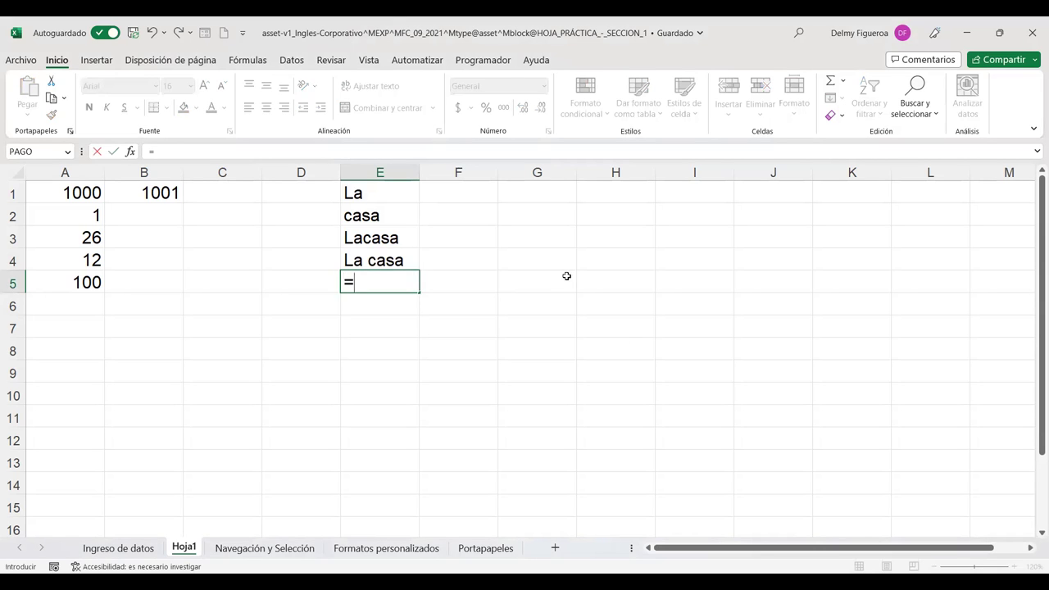
click(375, 190)
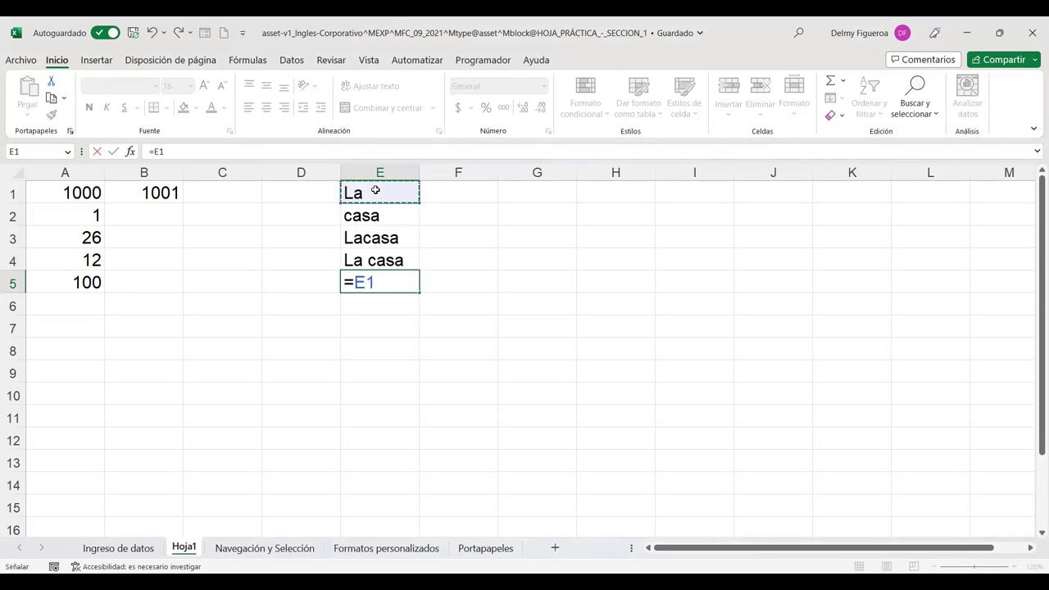
text(#)
key(BackSpace)
text(")
key(BackSpace)
key(BackSpace)
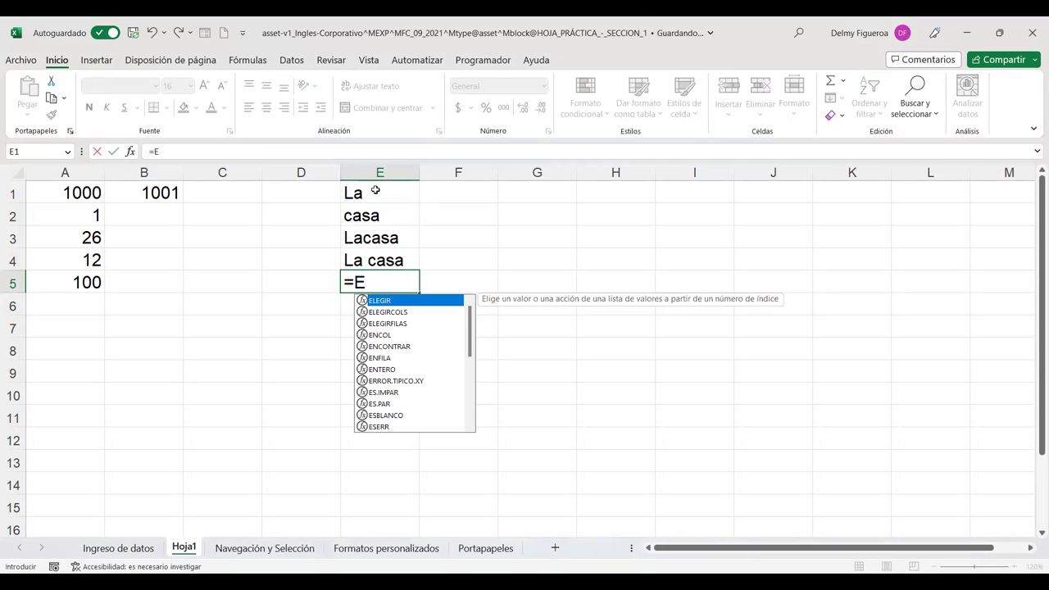
text(1&)
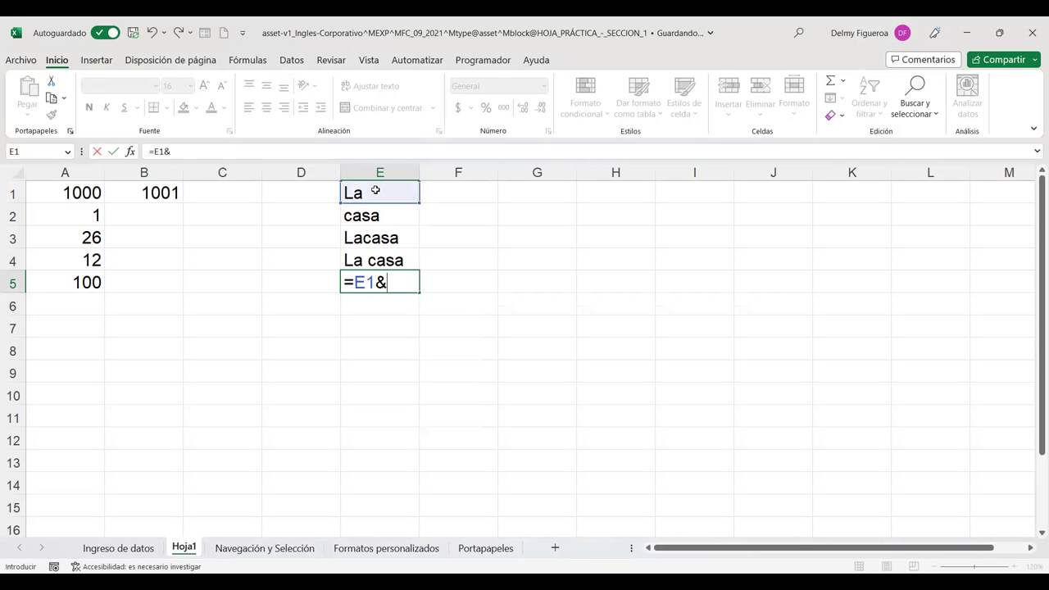
text(")
text( gran )
text("&)
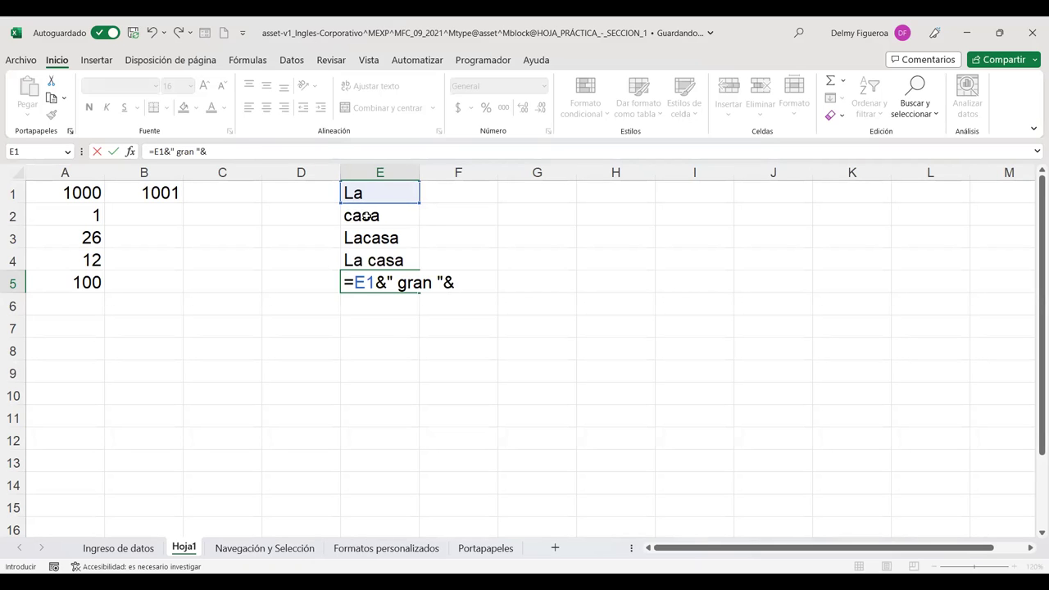
click(365, 216)
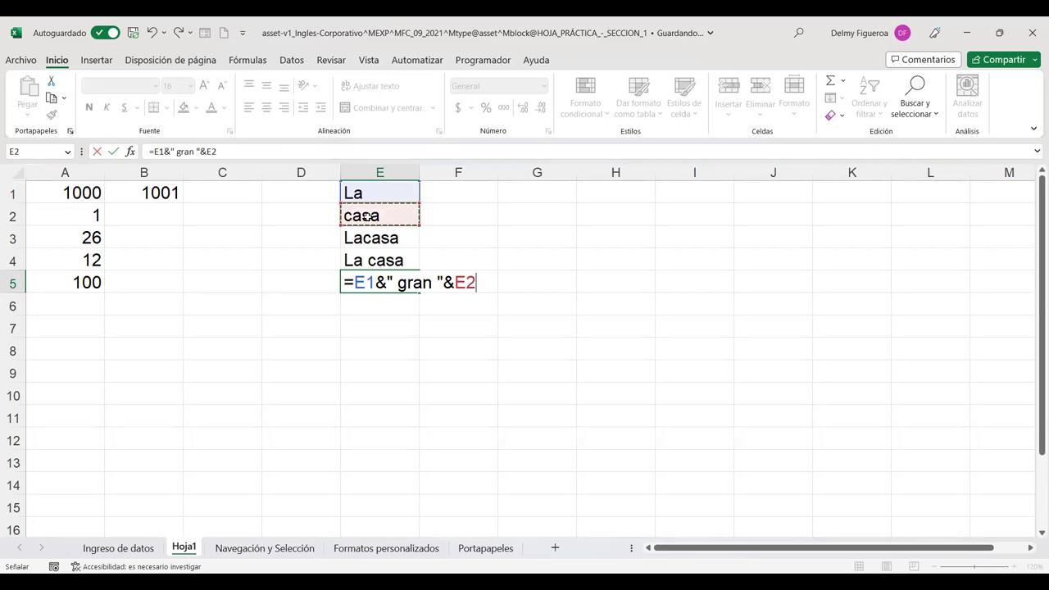
key(Return)
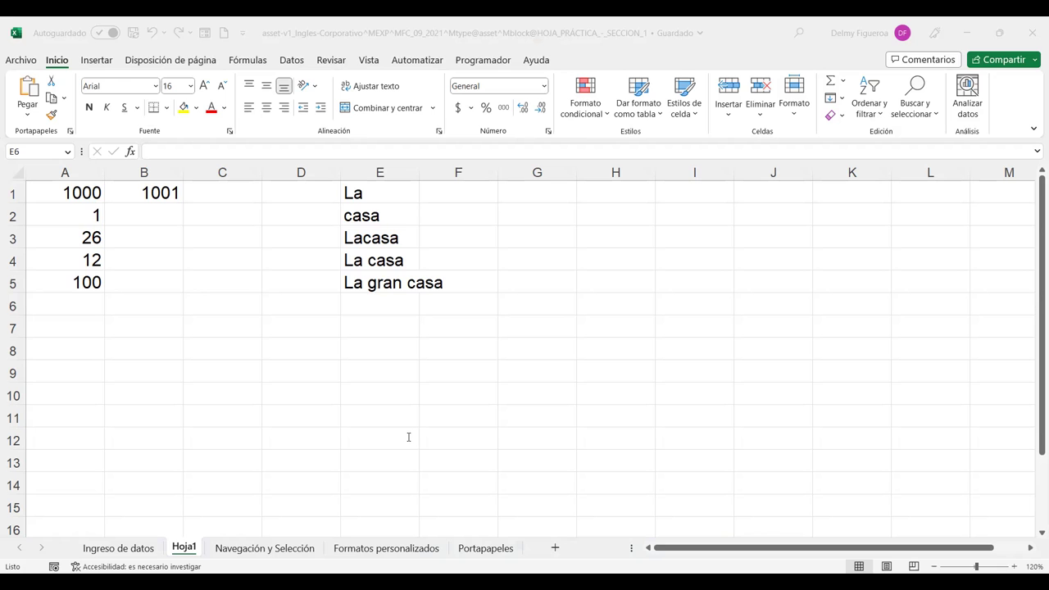
- Enter =E2&A4 in E6 so it displays casa12
text(=)
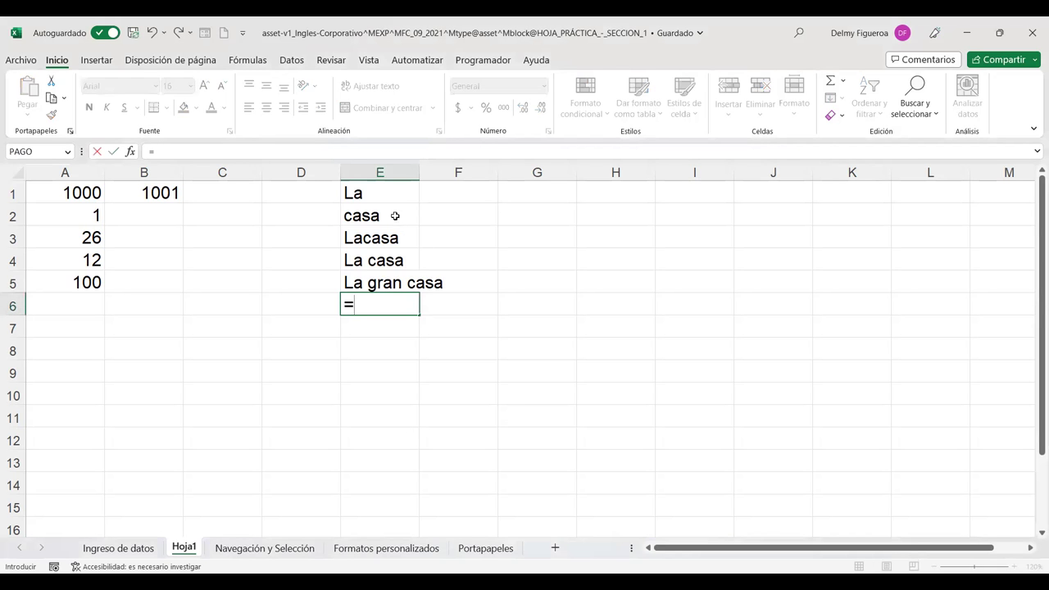
click(394, 216)
text(&)
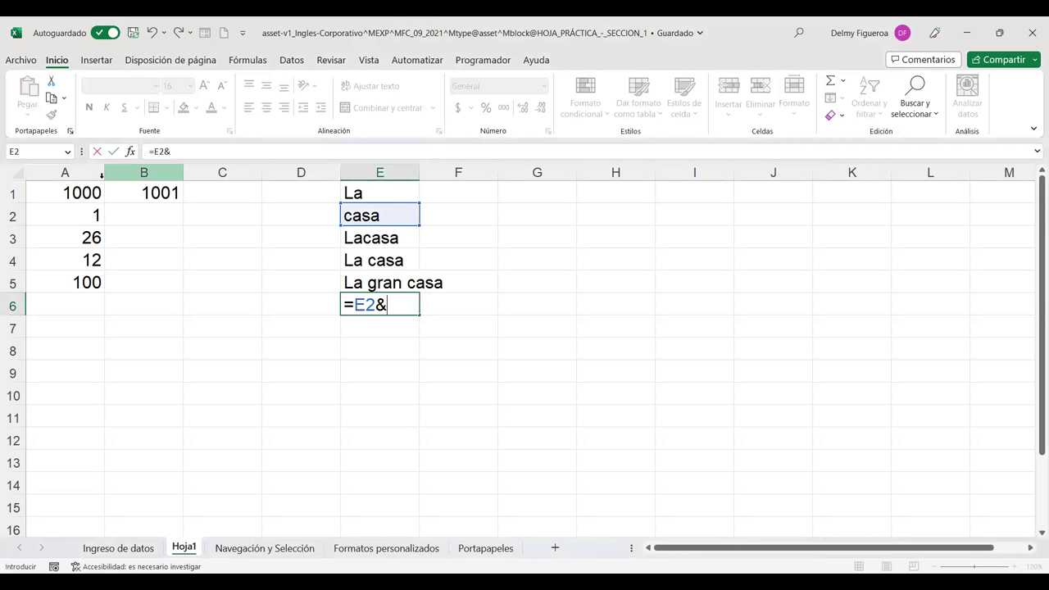
click(88, 260)
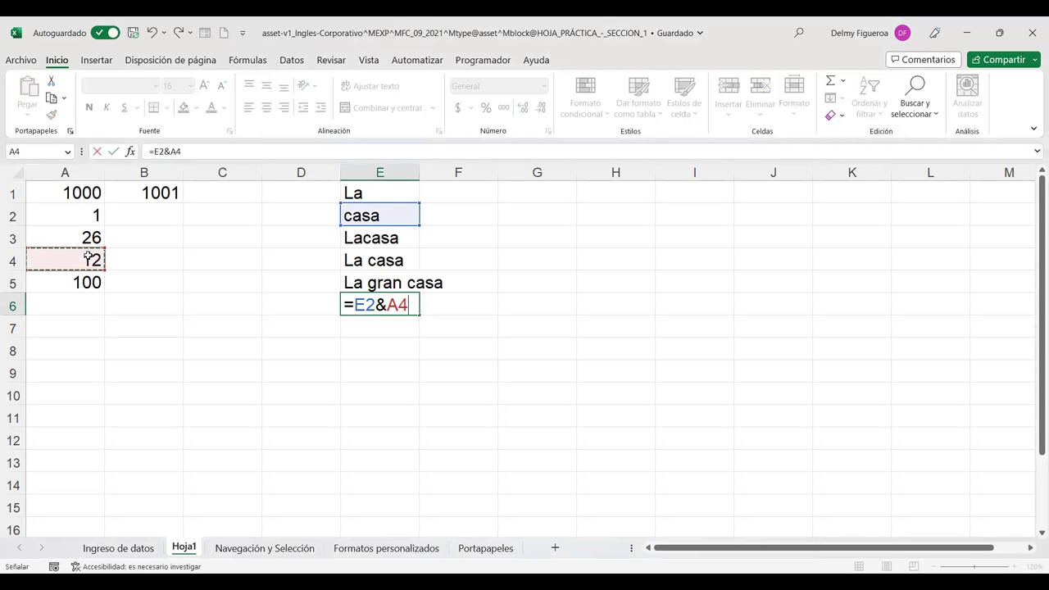
key(Return)
- Inspect E6's formula and its referenced cells without changing it
key(Up)
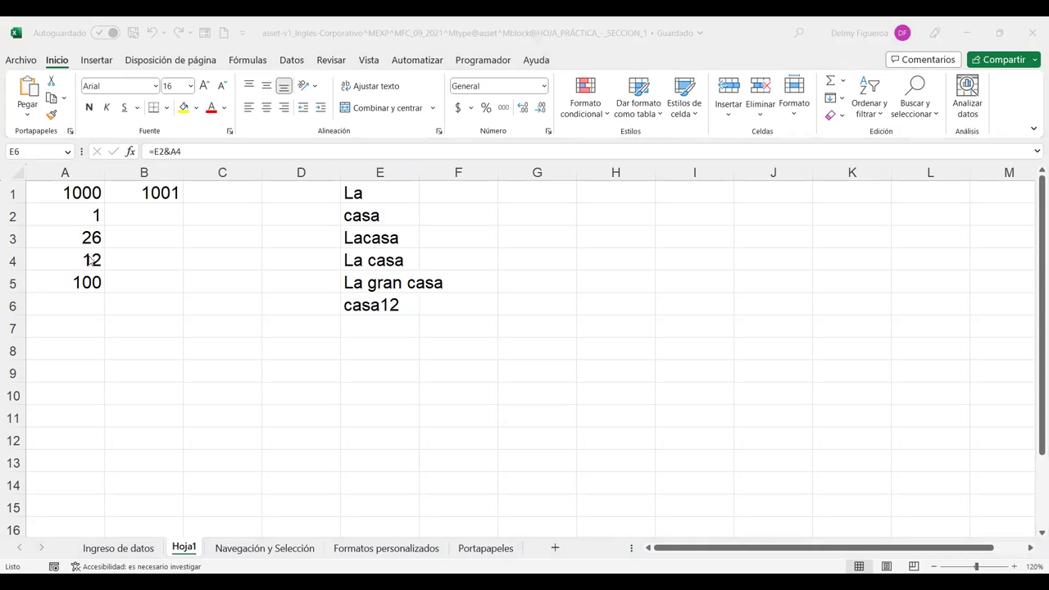
click(386, 332)
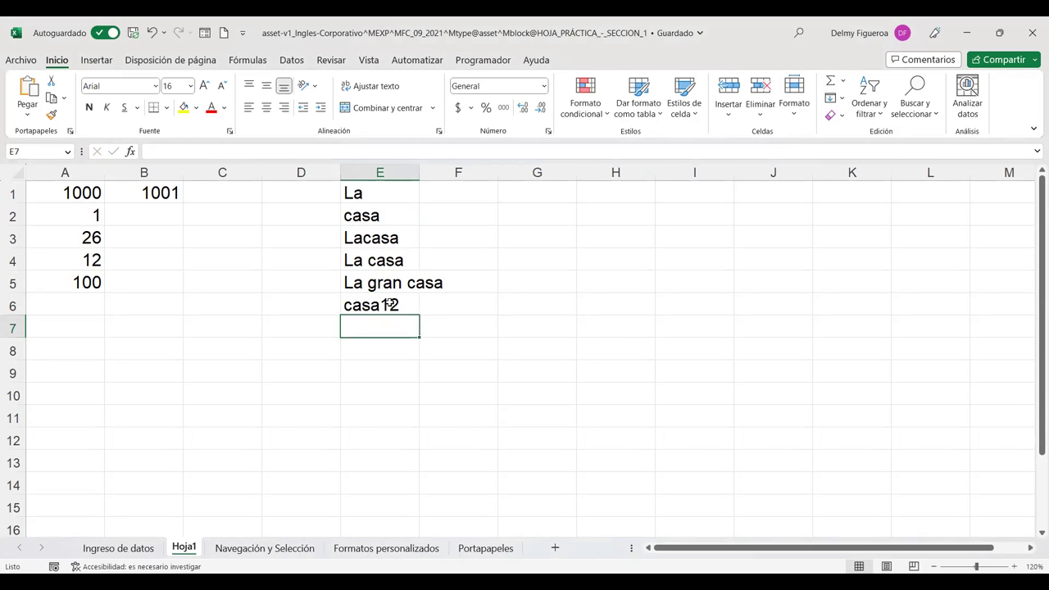
click(391, 302)
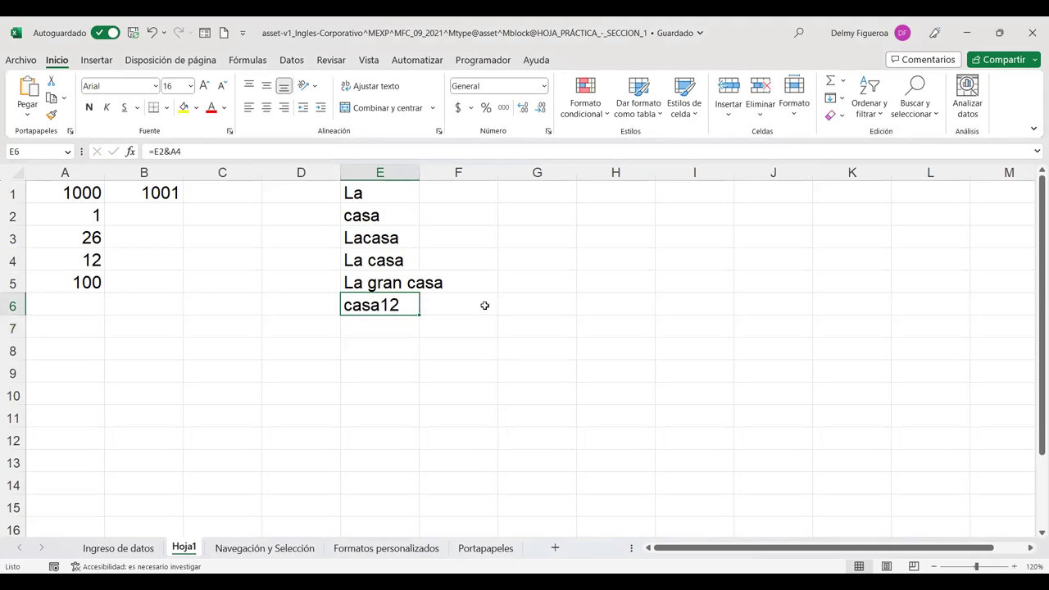
drag(189, 151, 47, 146)
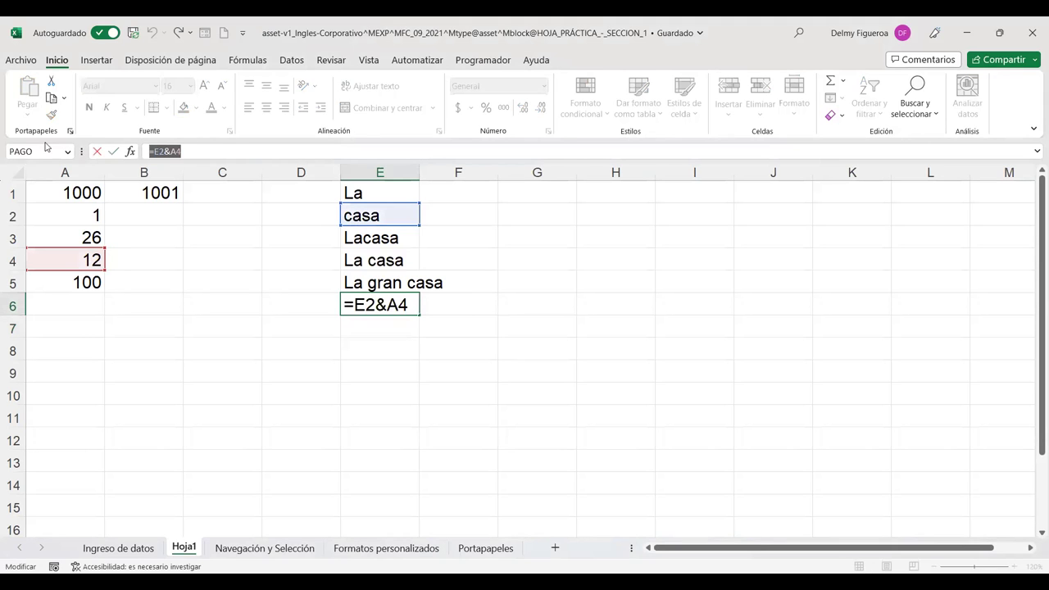
key(Escape)
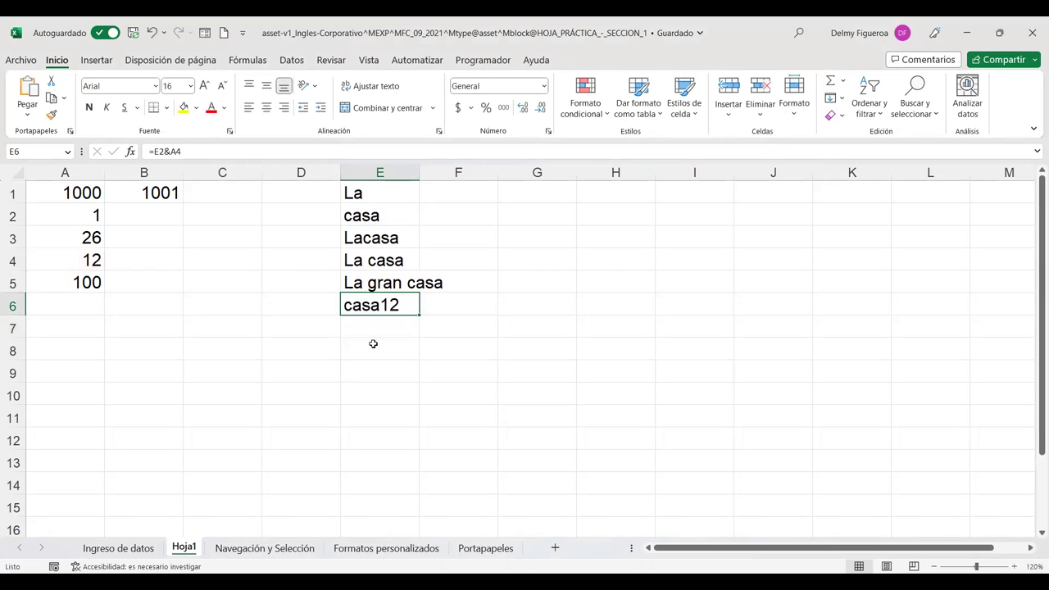
click(373, 346)
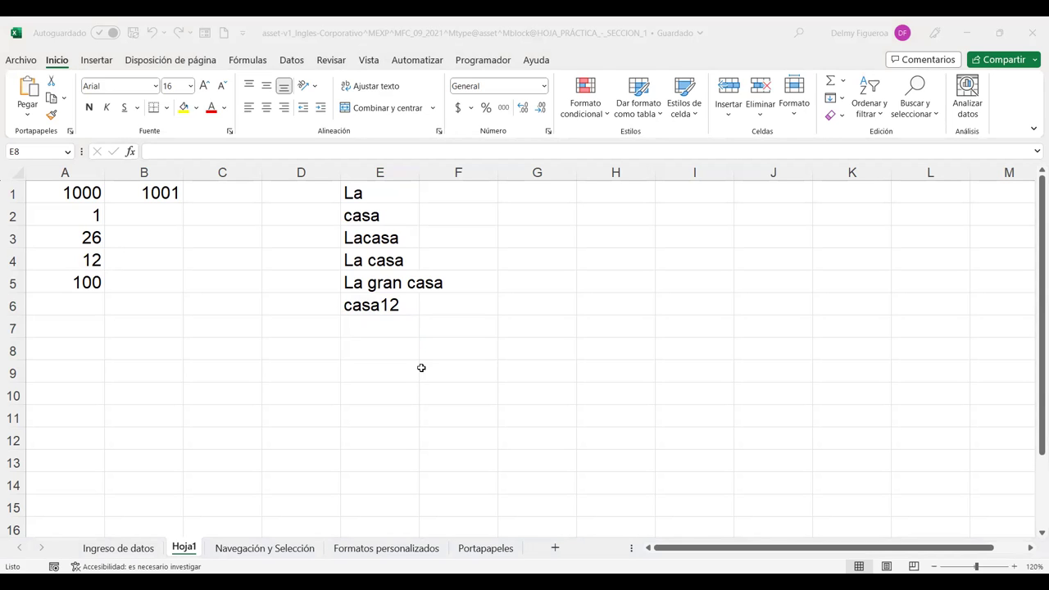
- Enter =C1&12 in E8 so it displays 12, then reselect E8 to verify
text(=)
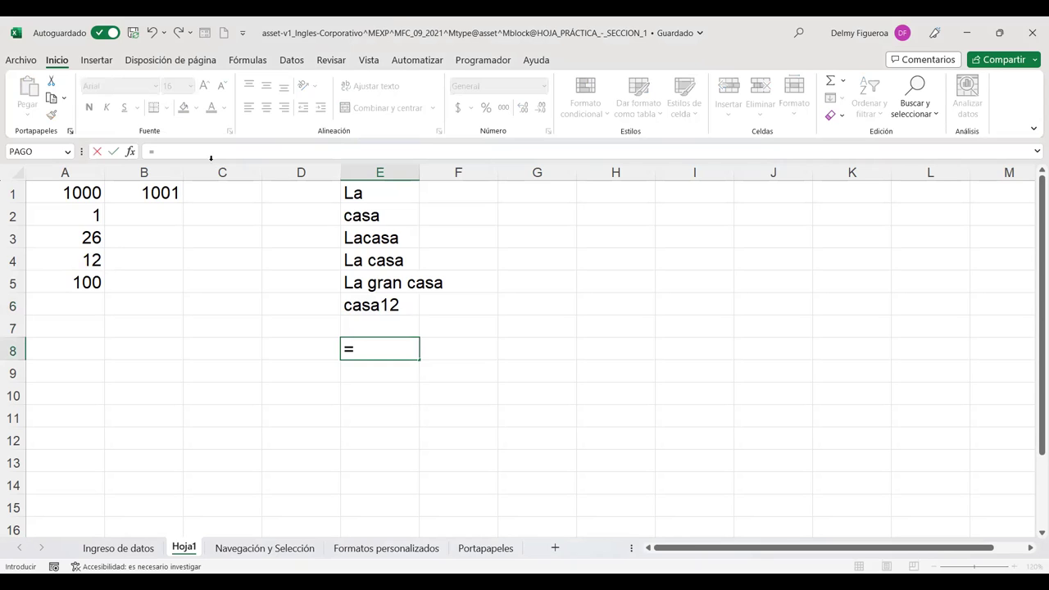
click(220, 187)
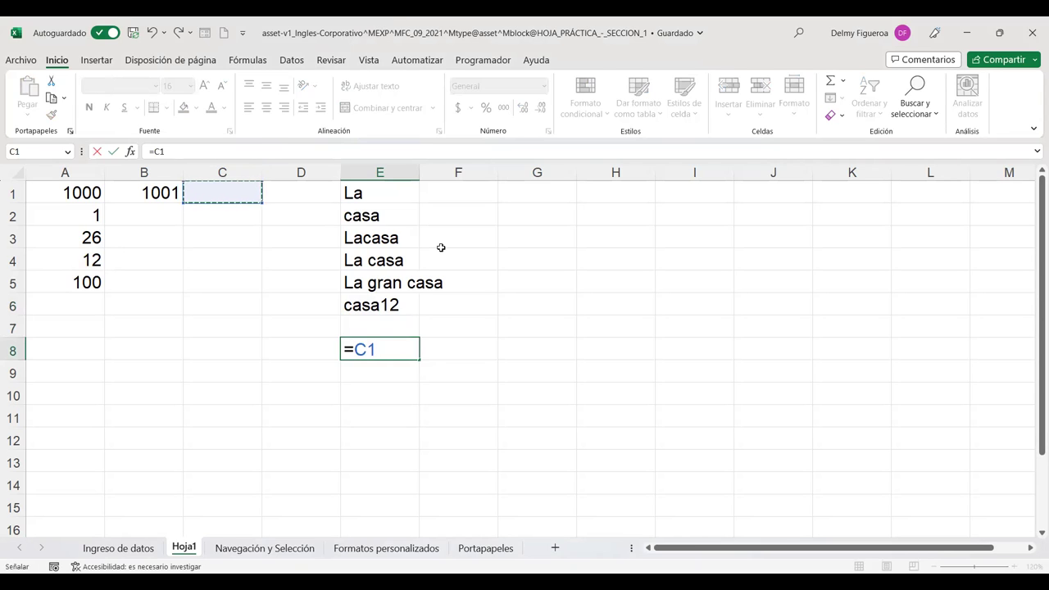
text(&)
text(12)
key(Return)
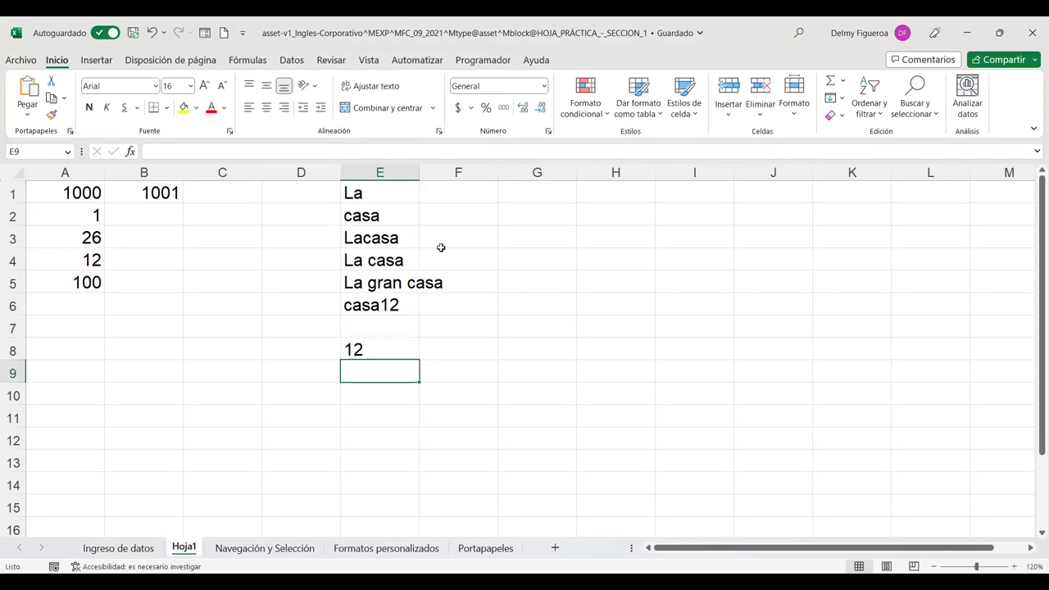
click(390, 353)
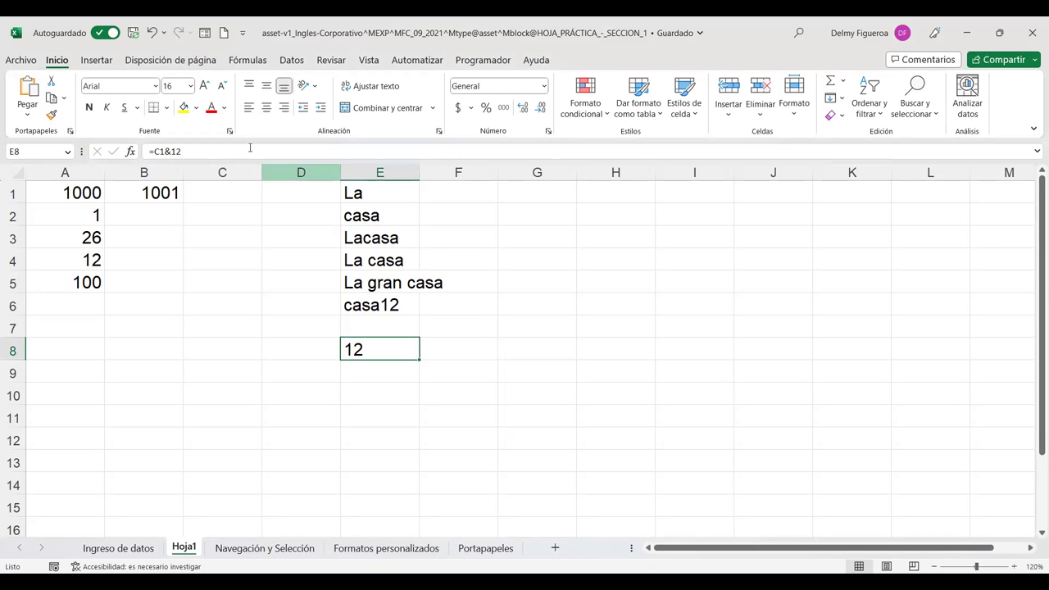
click(72, 190)
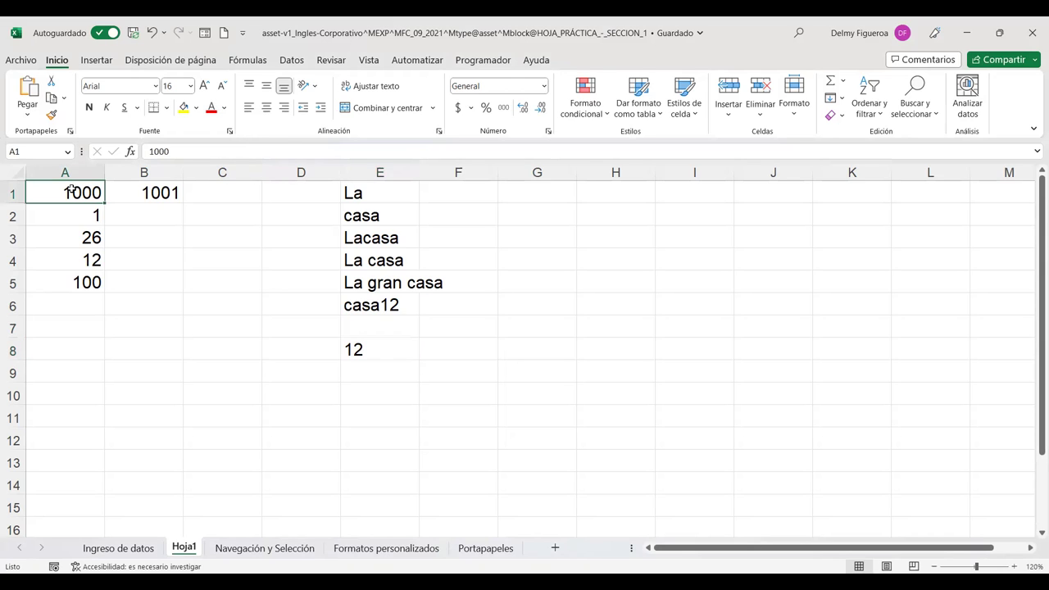
click(82, 211)
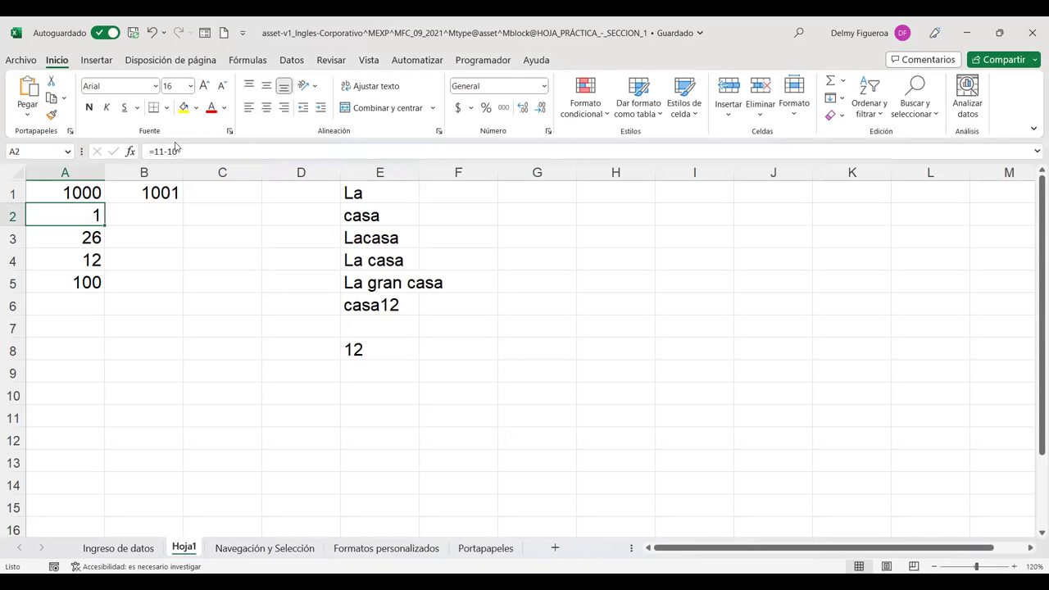
click(78, 231)
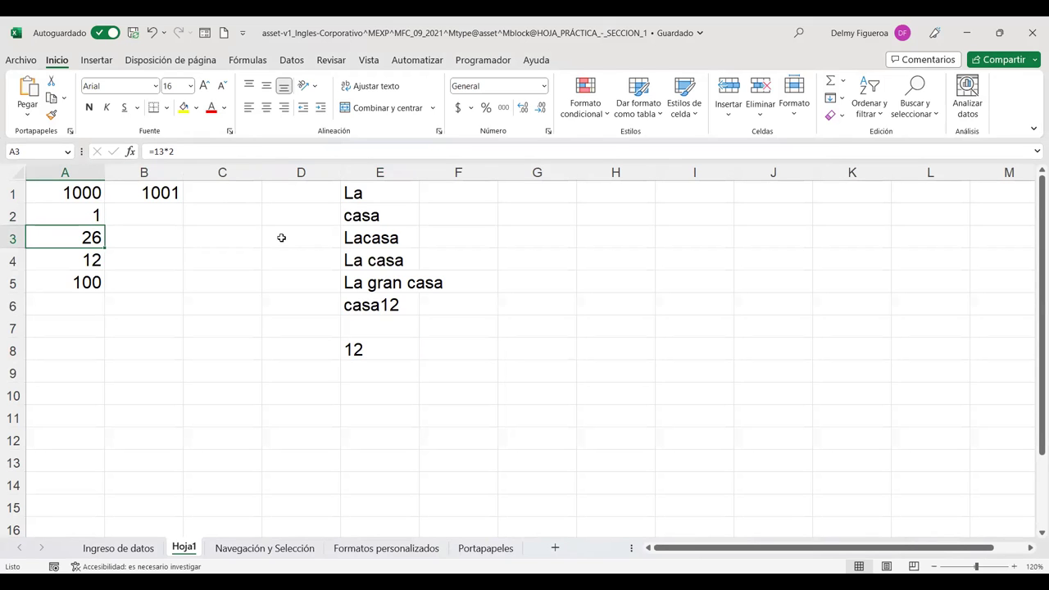
key(F2)
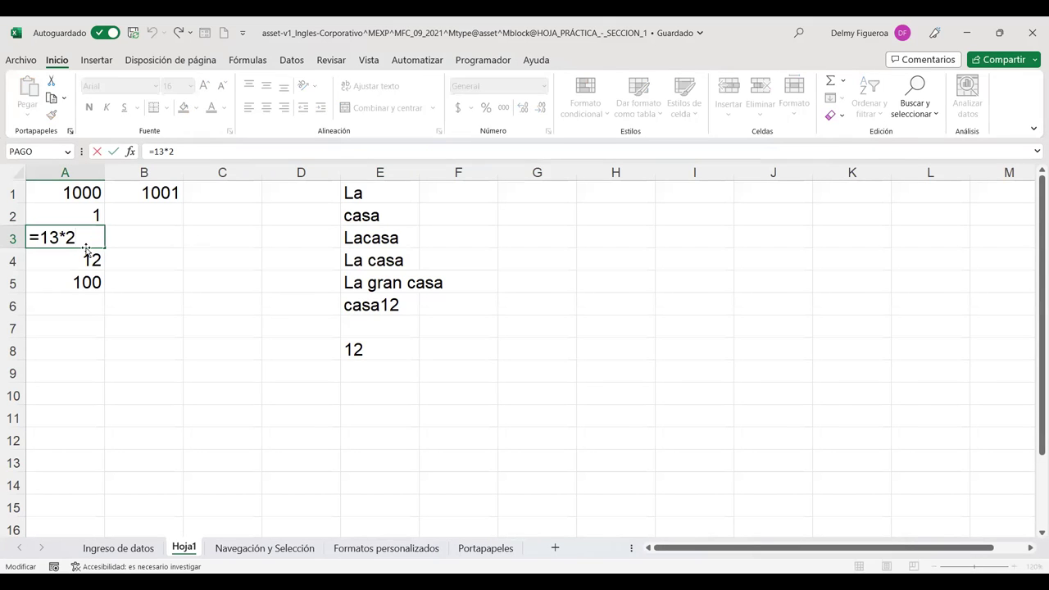
key(Return)
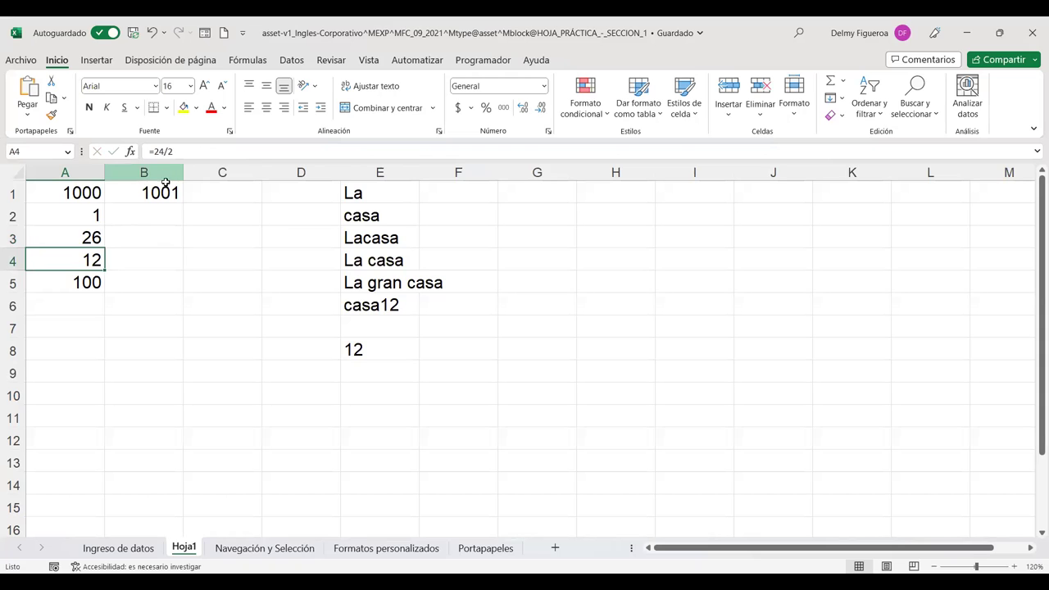
click(377, 192)
click(379, 254)
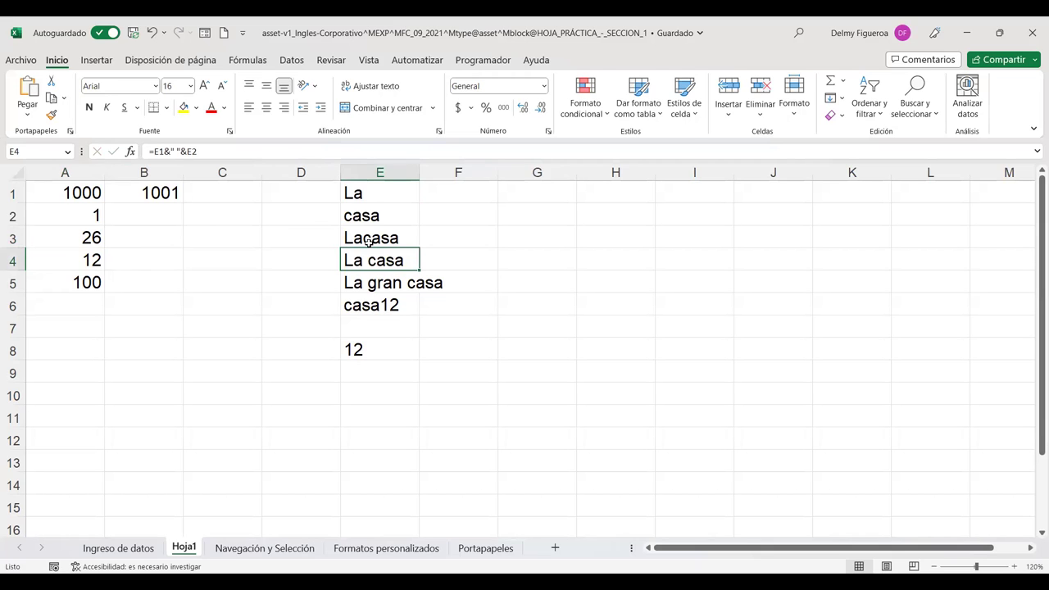
click(392, 373)
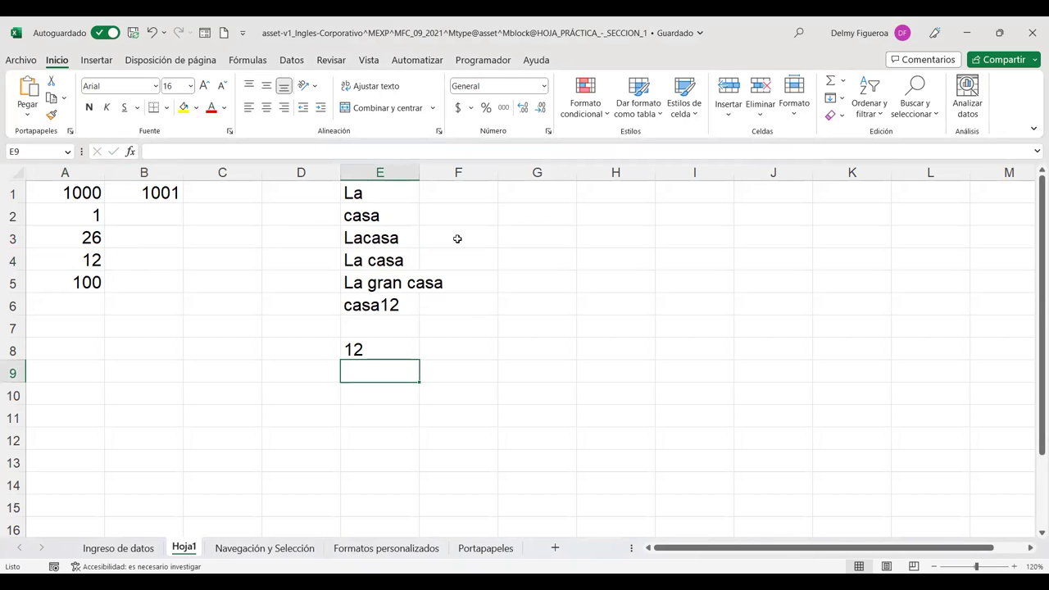
click(459, 237)
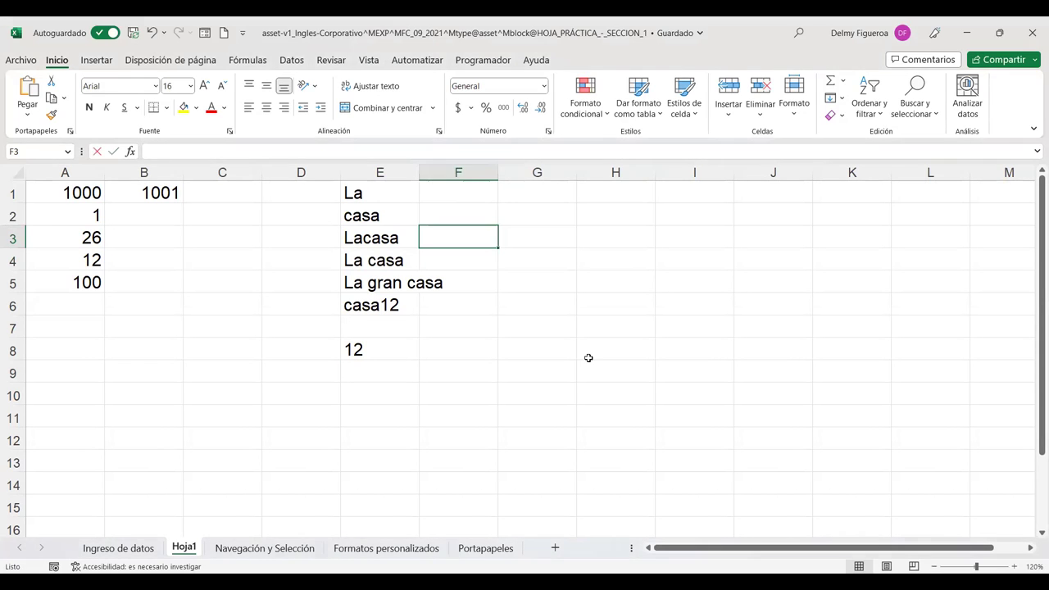
- Enter =10>12 in F3, fixing a mistyped less-than sign, so it returns FALSO
text(=10<)
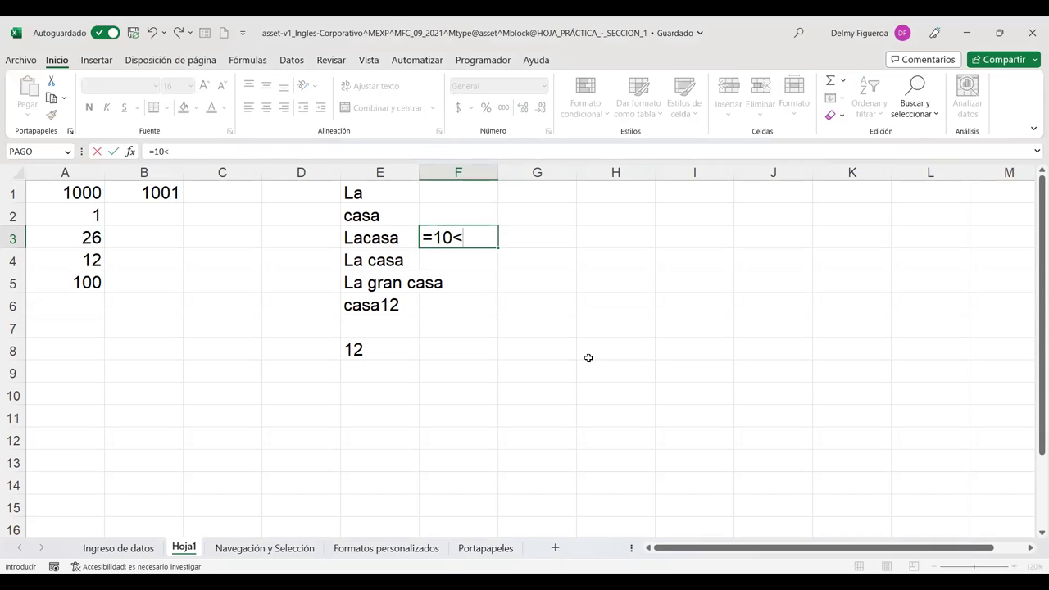
key(BackSpace)
text(>12)
key(Return)
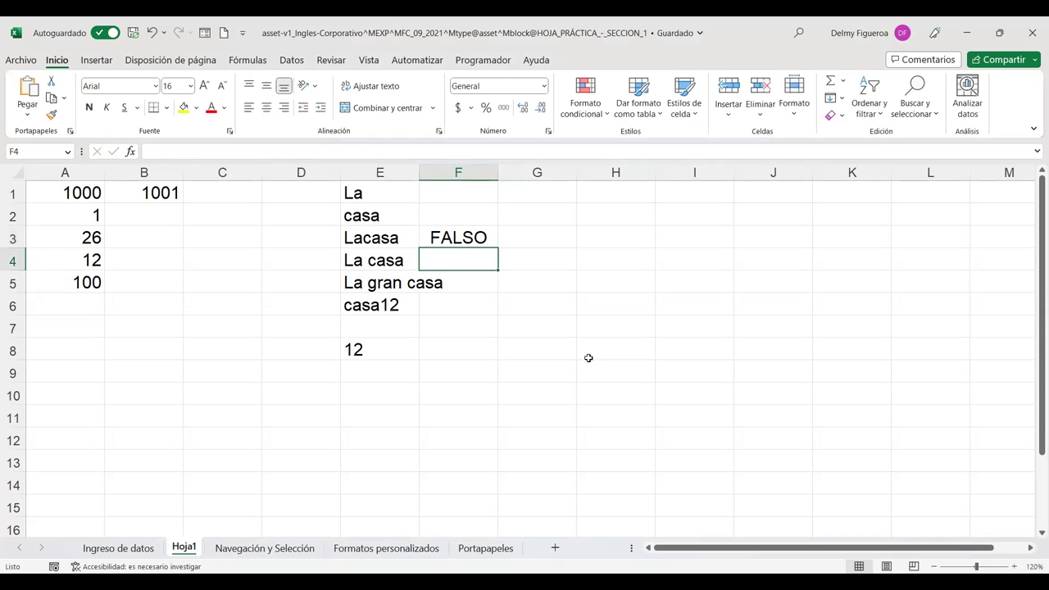
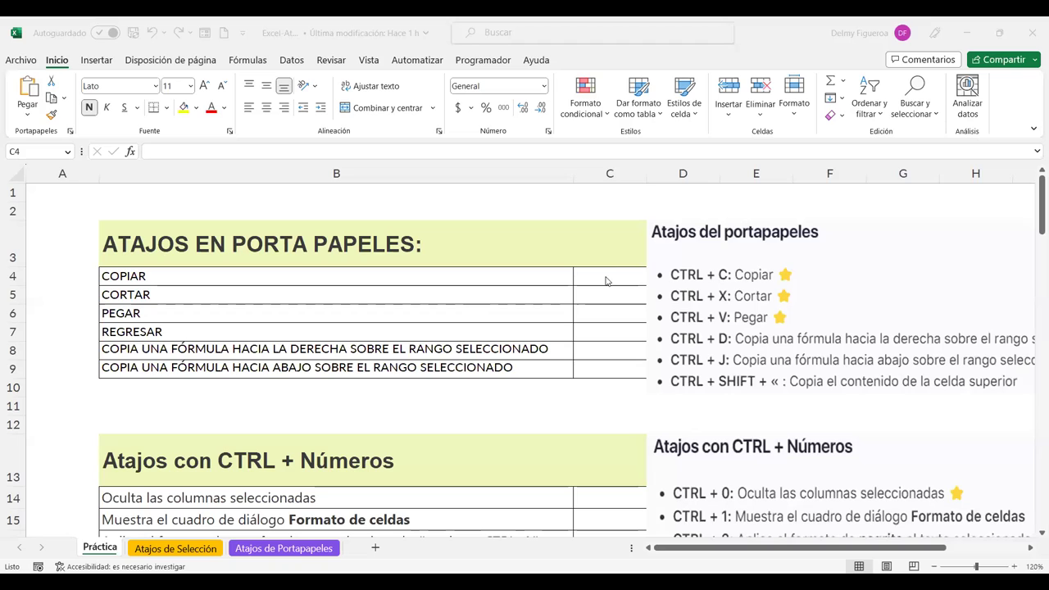
- Enter 'Ctrl + C' in cell C4 beside COPIAR
click(605, 277)
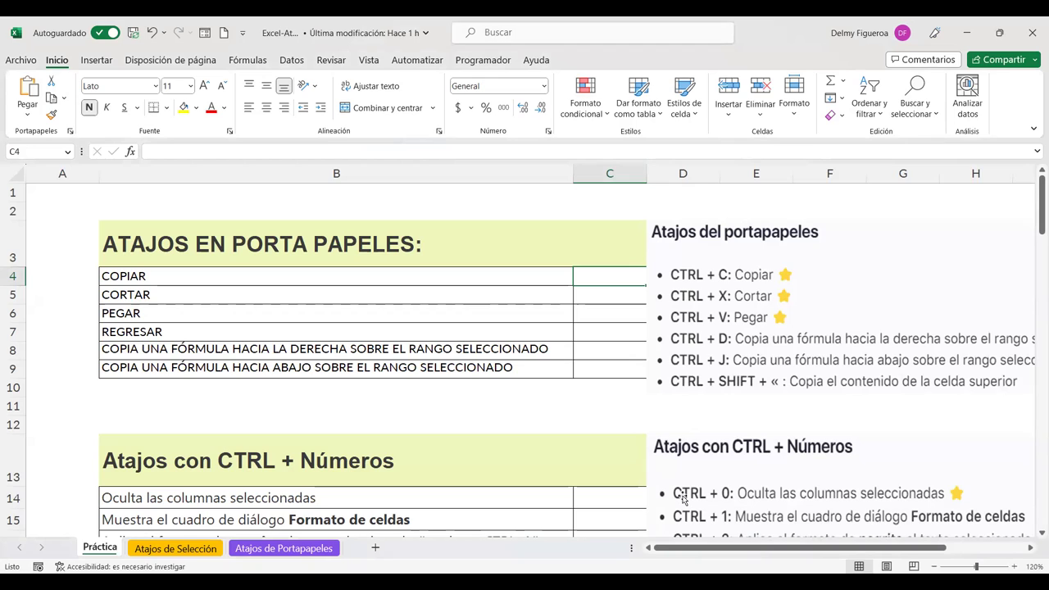
click(643, 403)
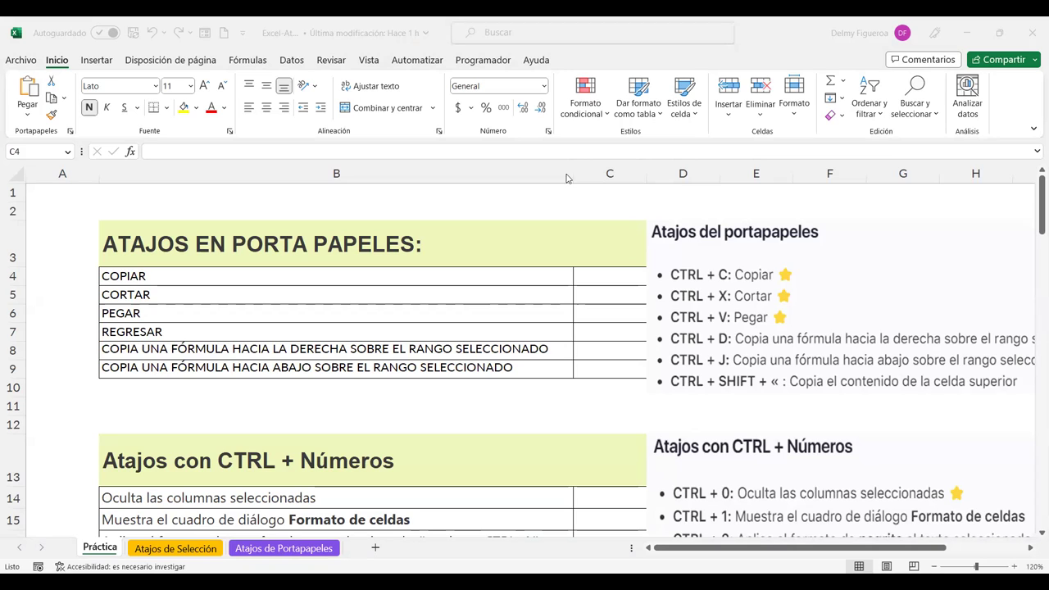
click(607, 286)
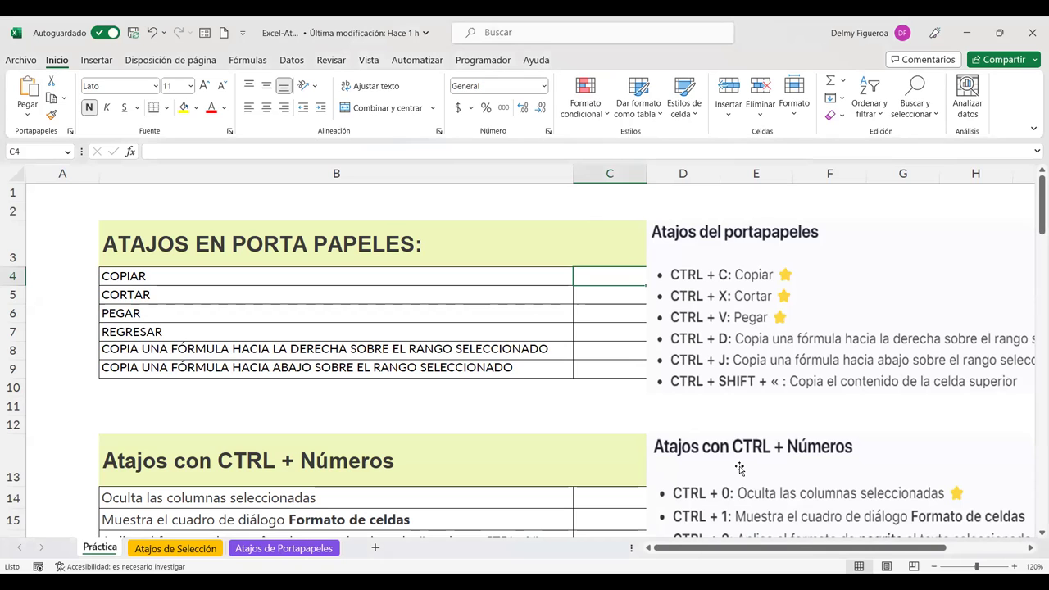
click(687, 488)
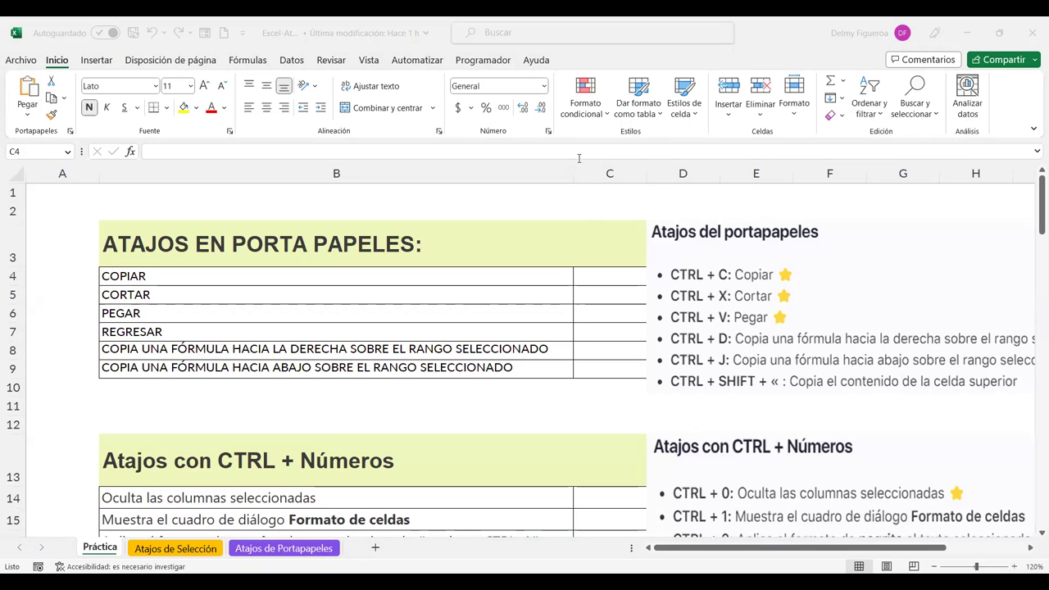
click(615, 270)
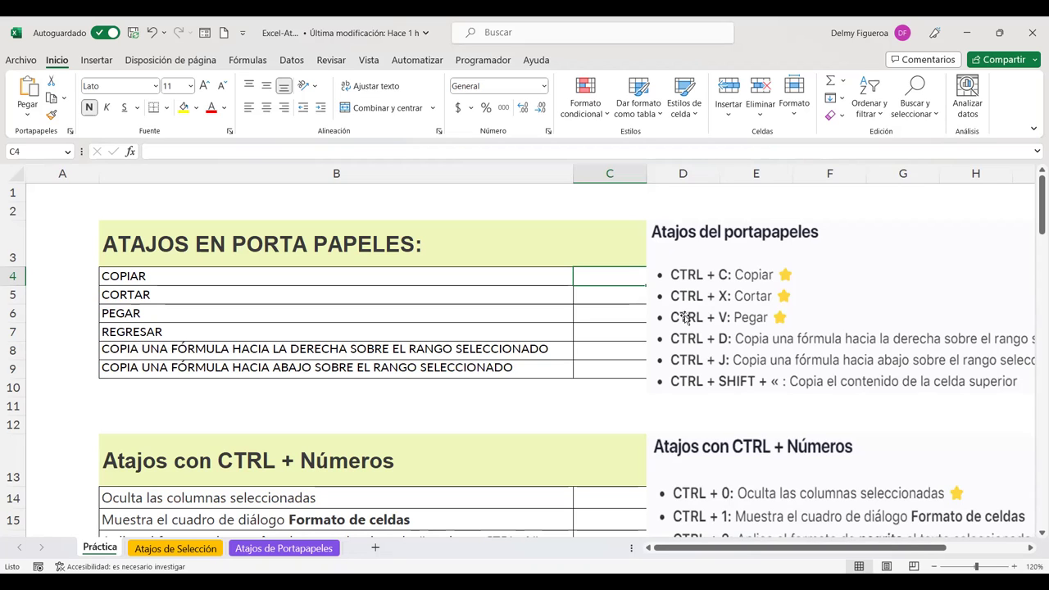
key(ctrl+z)
key(ctrl+y)
text(Ctrl + C)
key(Return)
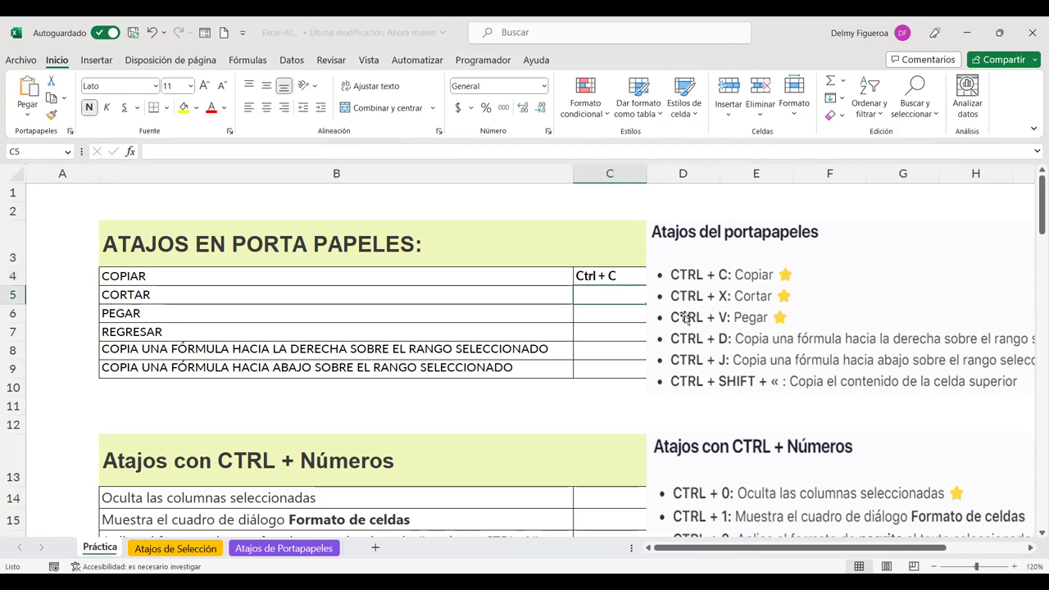
- Look over the clipboard table rows and the shortcuts picture, then reselect COPIAR in B4
scroll(621, 389, down, 5)
scroll(619, 367, down, 3)
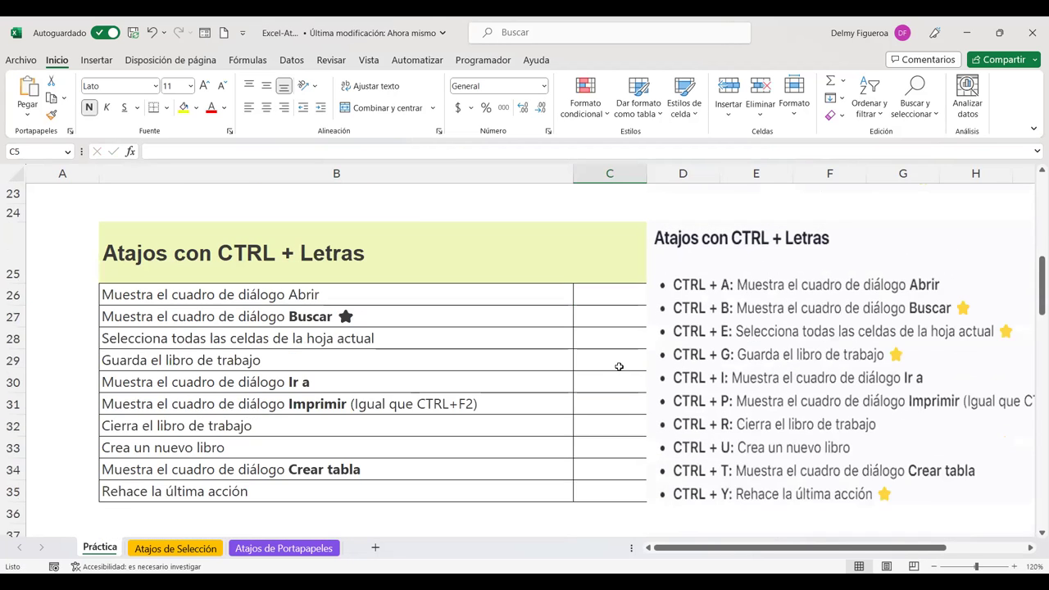
scroll(619, 366, down, 3)
scroll(619, 367, down, 1)
scroll(617, 365, up, 10)
scroll(621, 306, up, 1)
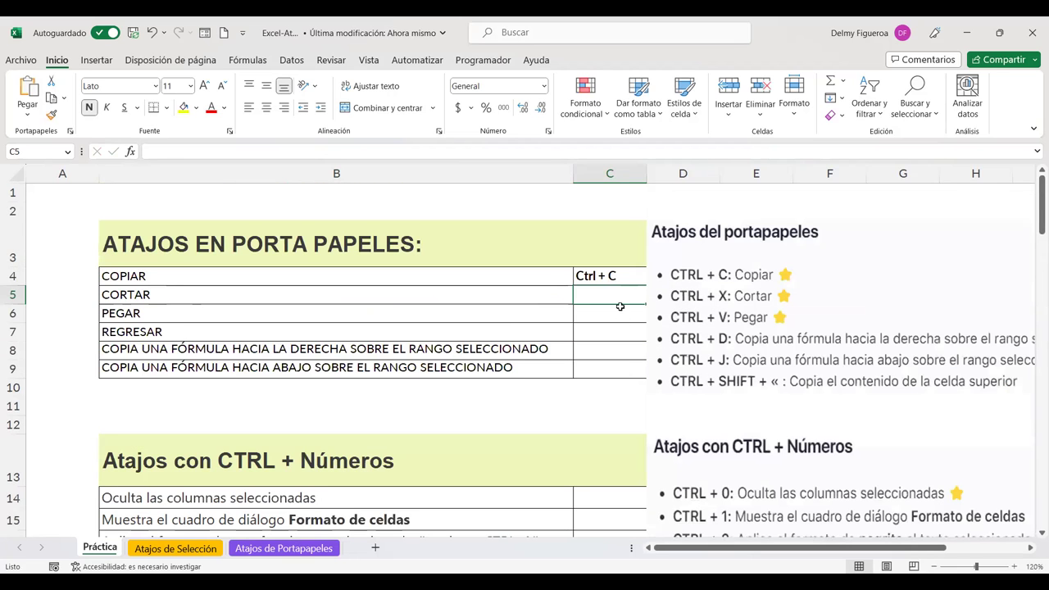
click(525, 276)
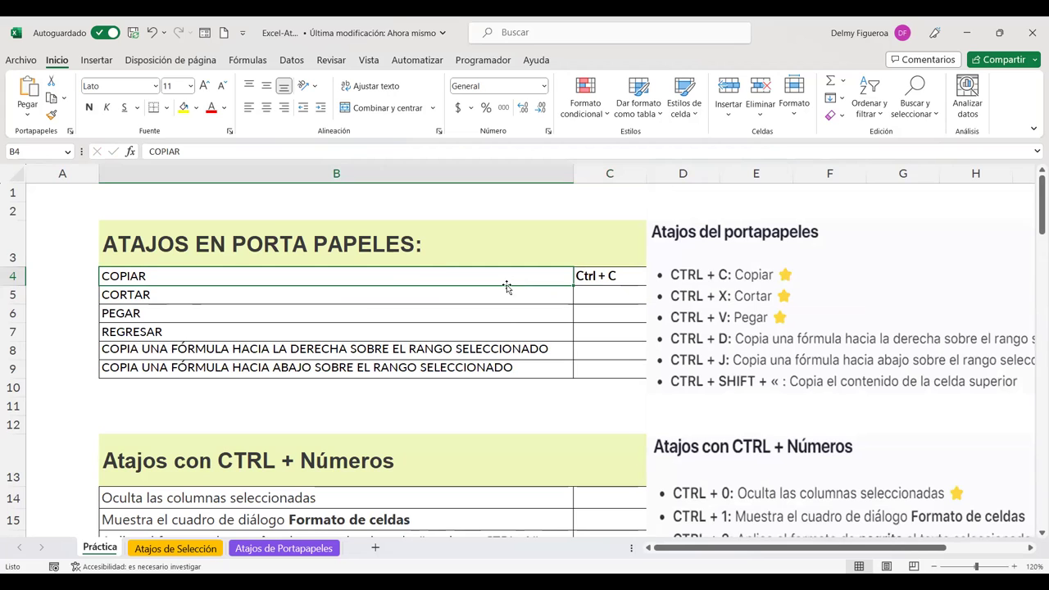
click(368, 297)
click(370, 326)
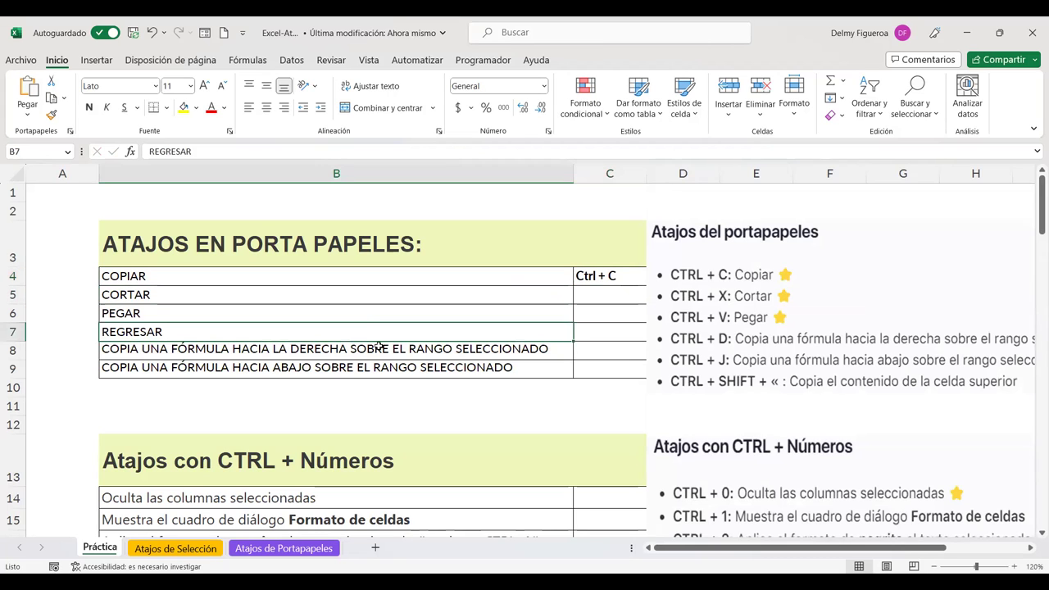
click(378, 349)
click(379, 368)
click(850, 265)
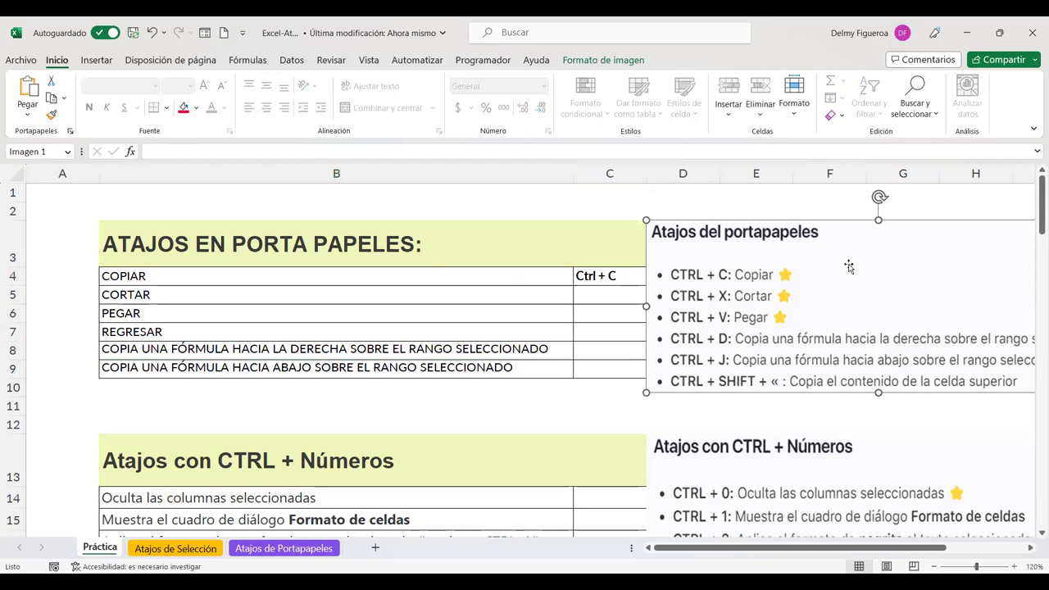
click(414, 278)
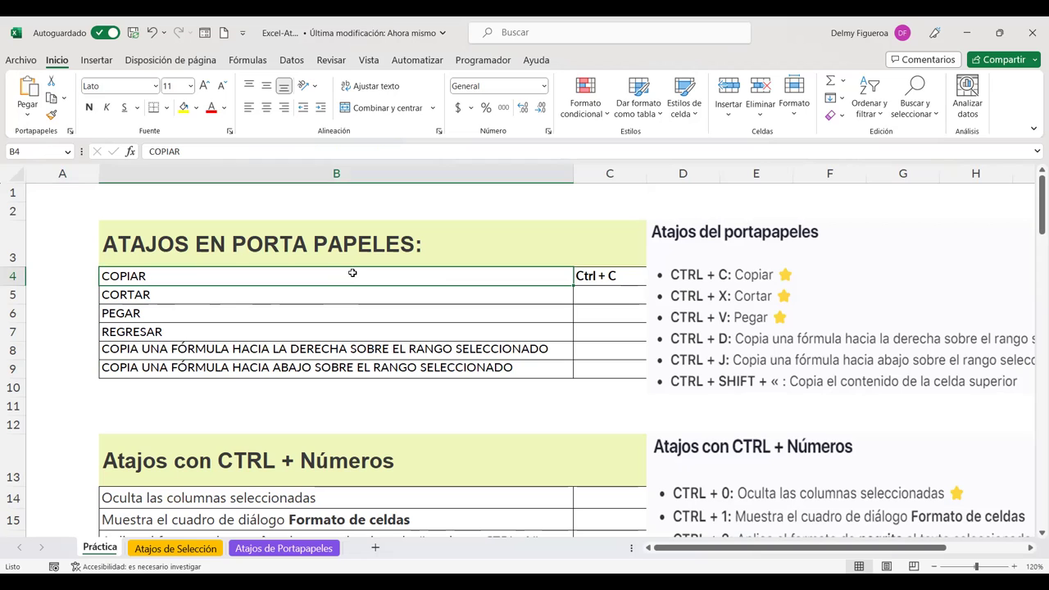
- Copy COPIAR into cell A1 of a new sheet, Hoja1
key(ctrl+c)
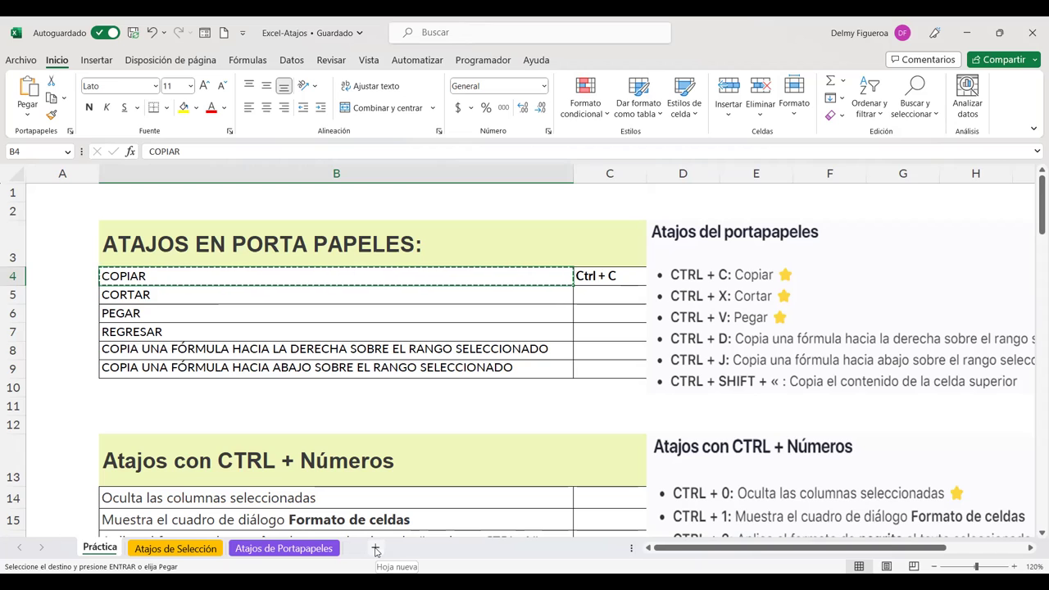
click(376, 549)
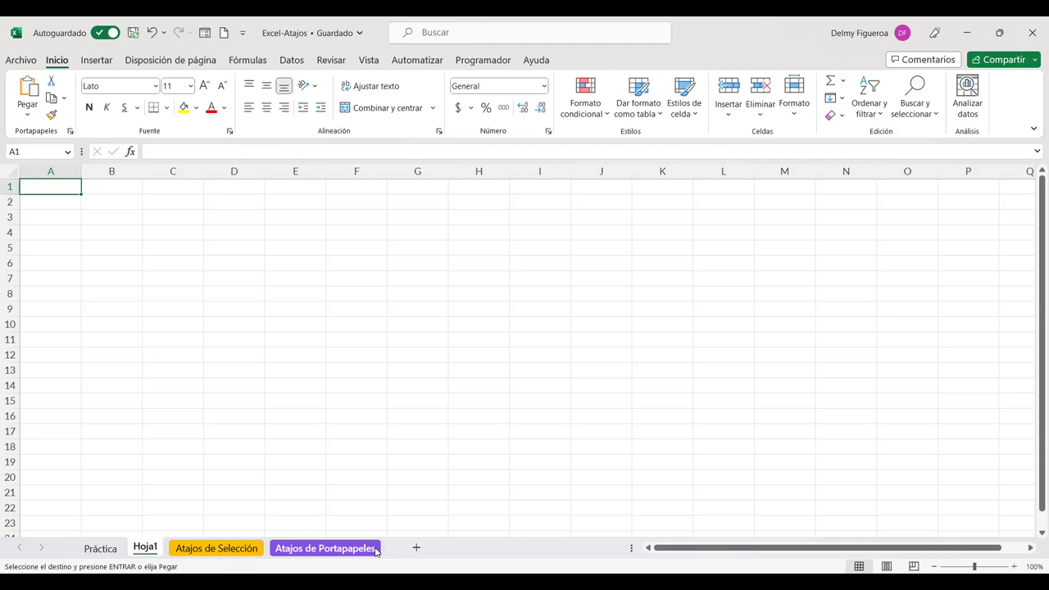
key(ctrl+v)
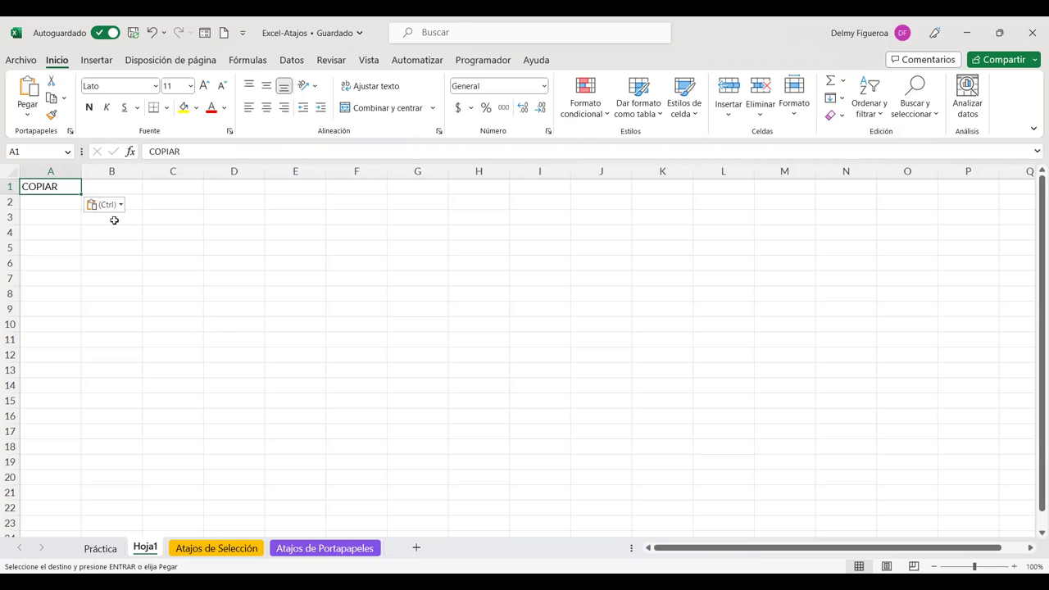
- Set Hoja1's whole-sheet font size to 14 and zoom to 120%, then return to Práctica
click(12, 170)
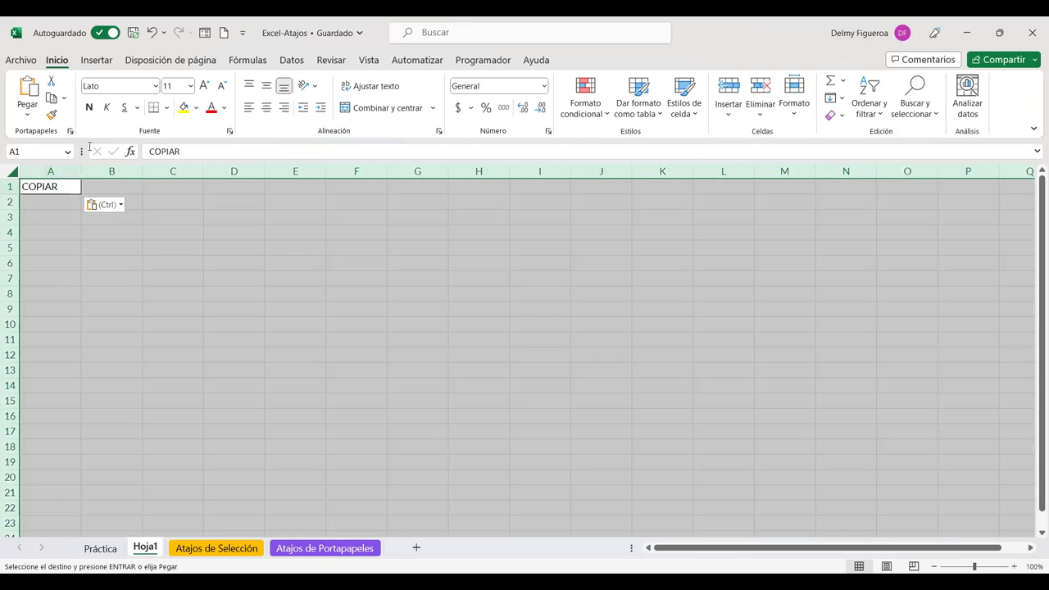
click(205, 90)
click(204, 90)
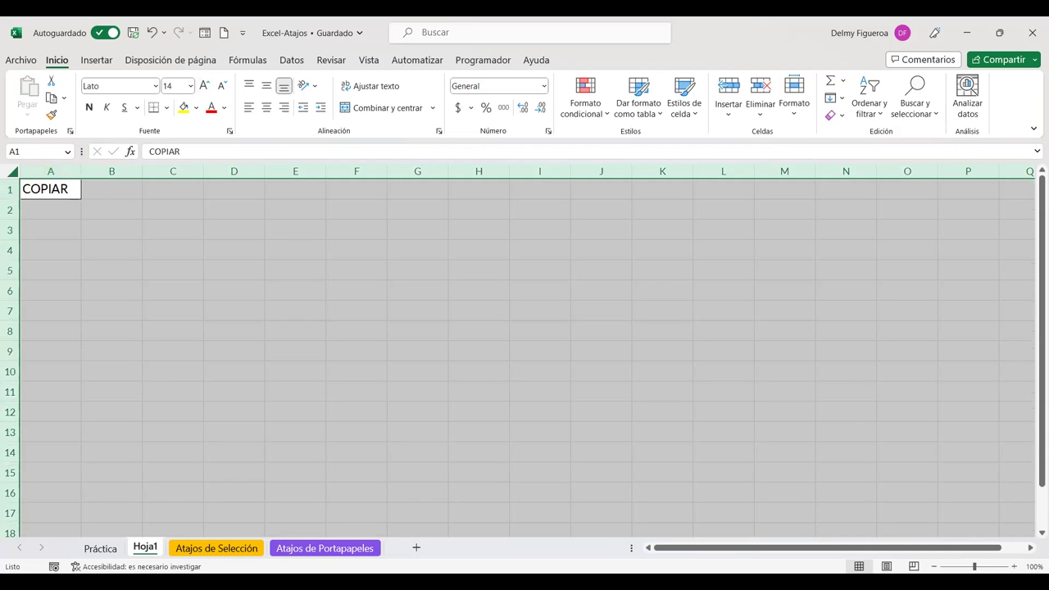
click(1014, 568)
click(1014, 568)
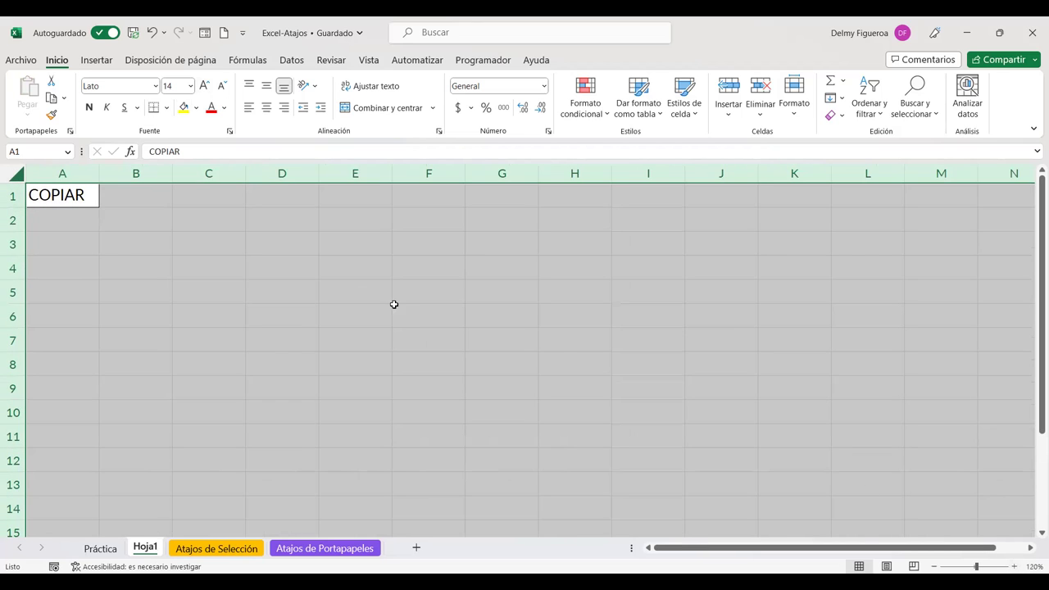
click(74, 201)
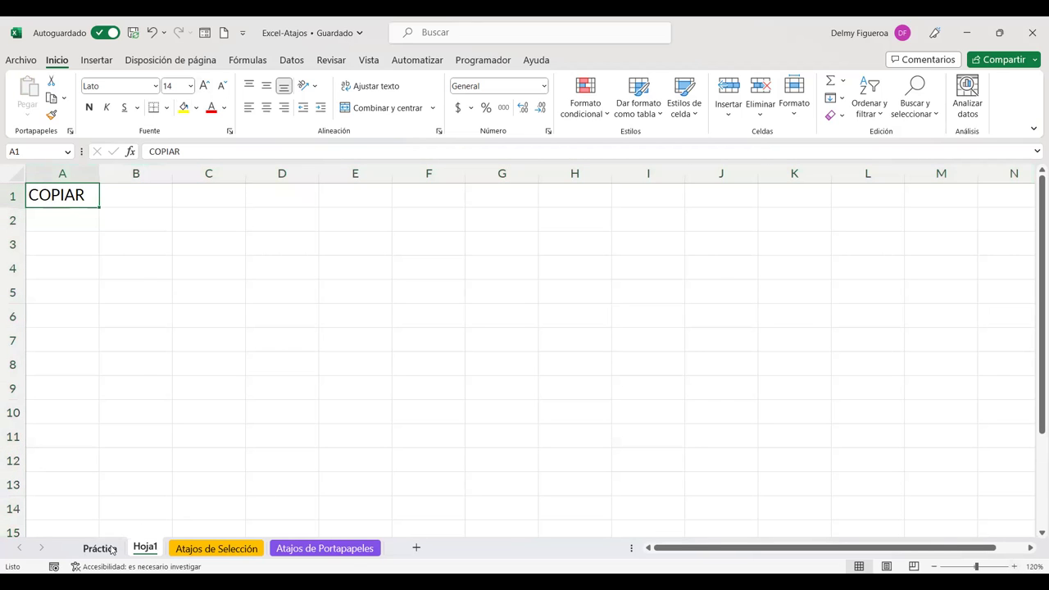
click(112, 549)
click(591, 299)
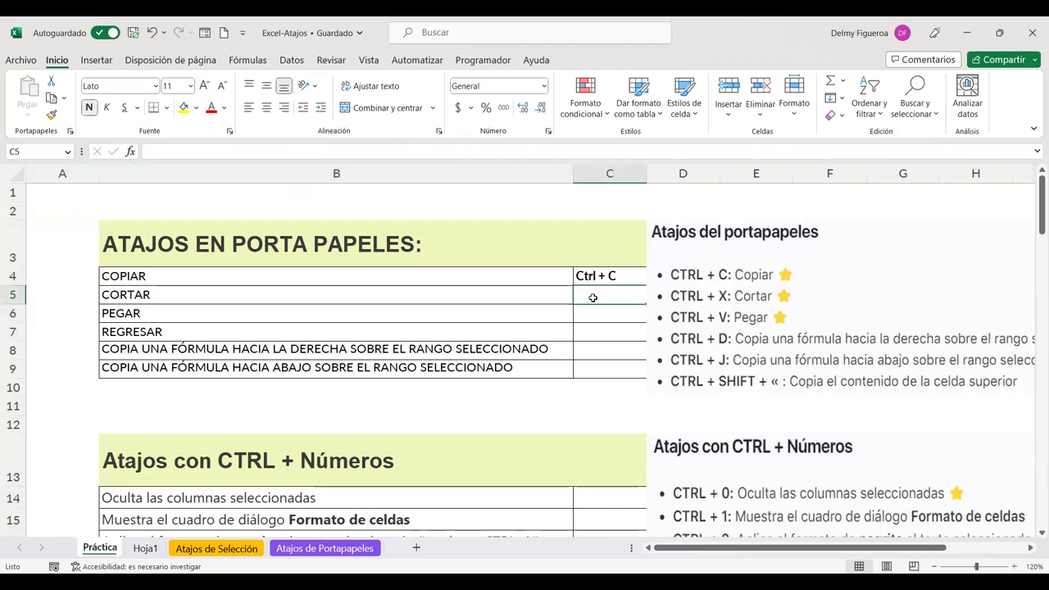
- Cut CORTAR from B5 and paste it into A2 of Hoja1, then return to Práctica
click(344, 296)
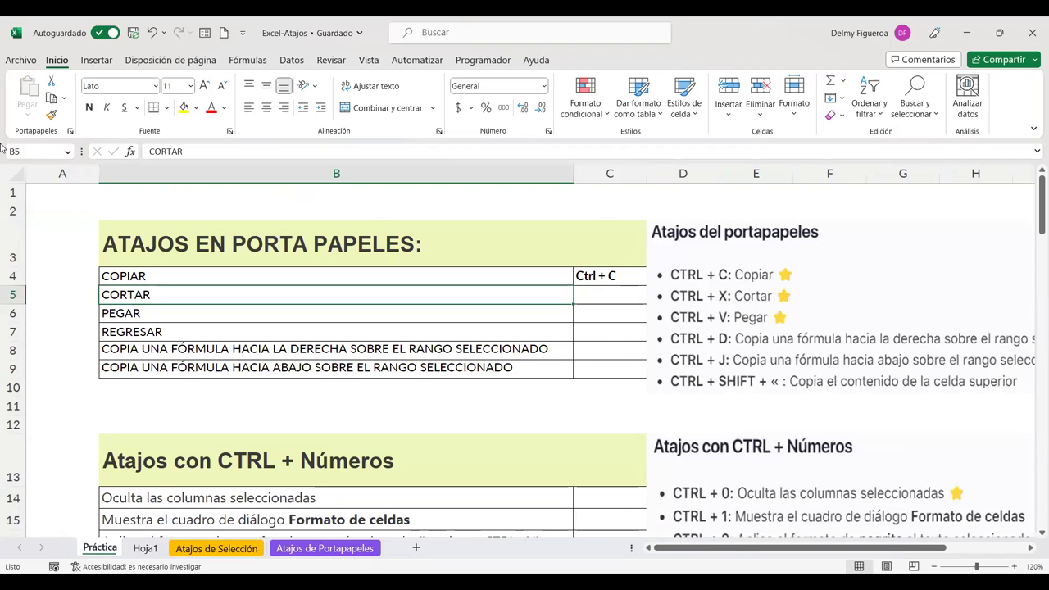
key(ctrl+x)
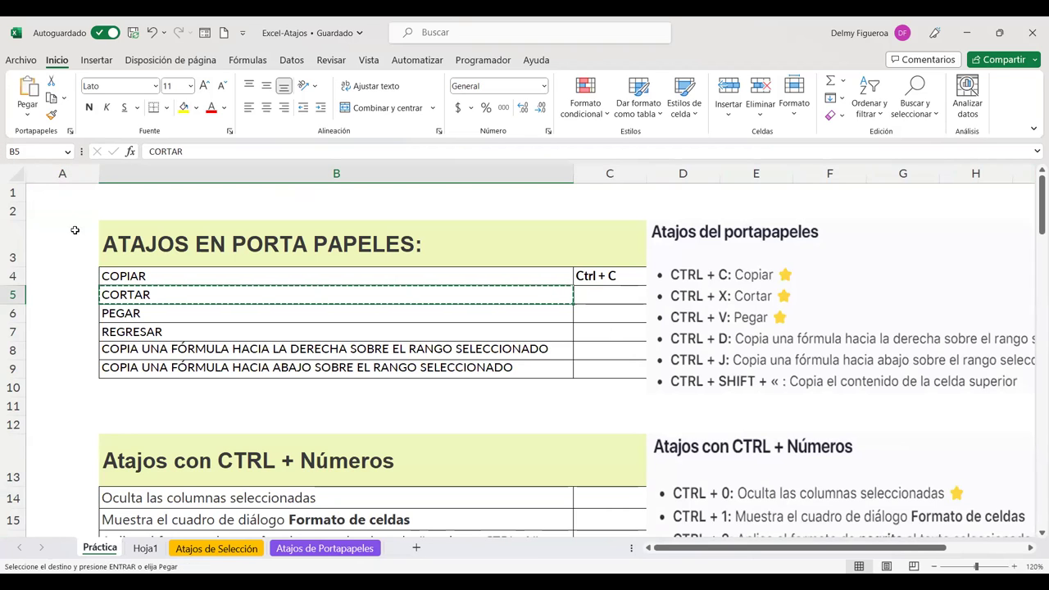
click(145, 549)
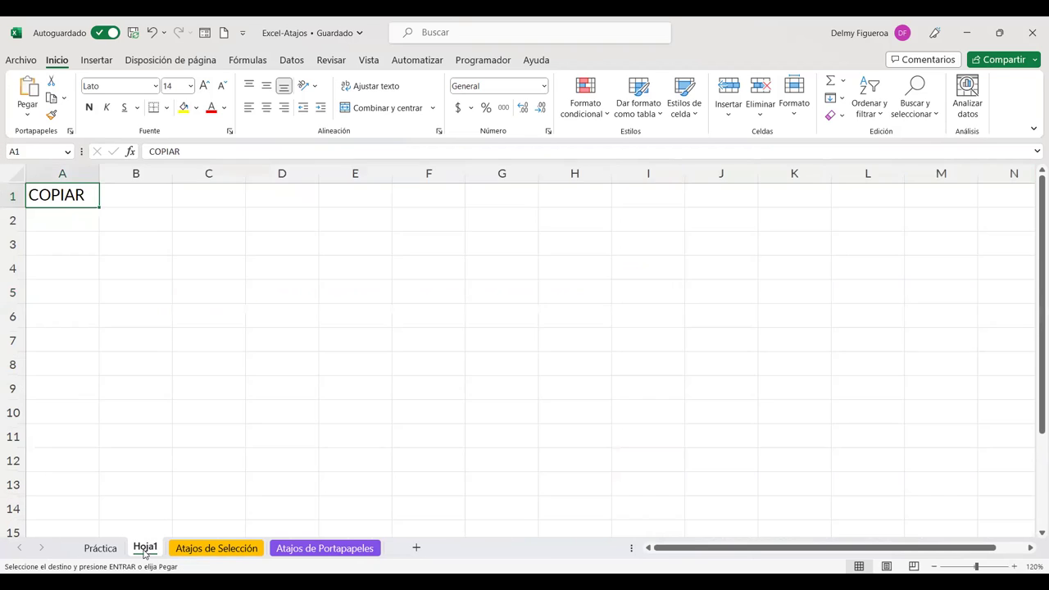
click(68, 222)
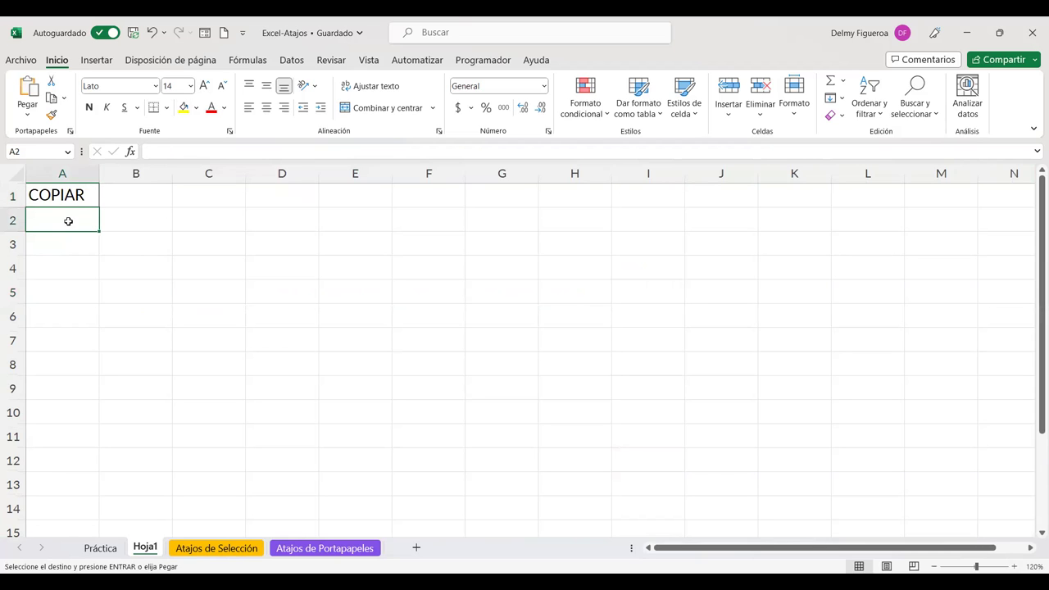
key(Return)
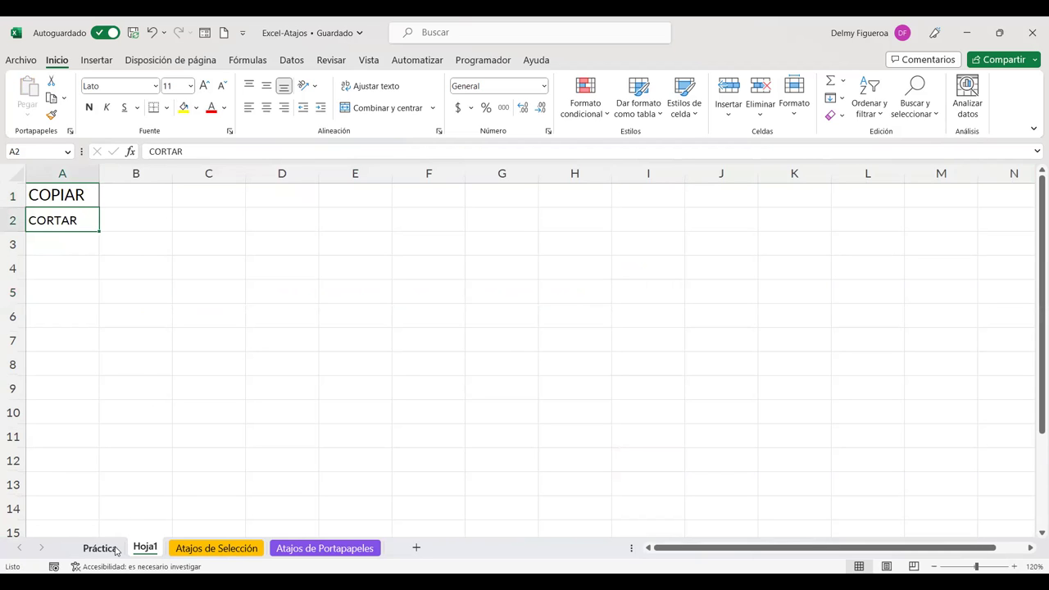
click(115, 549)
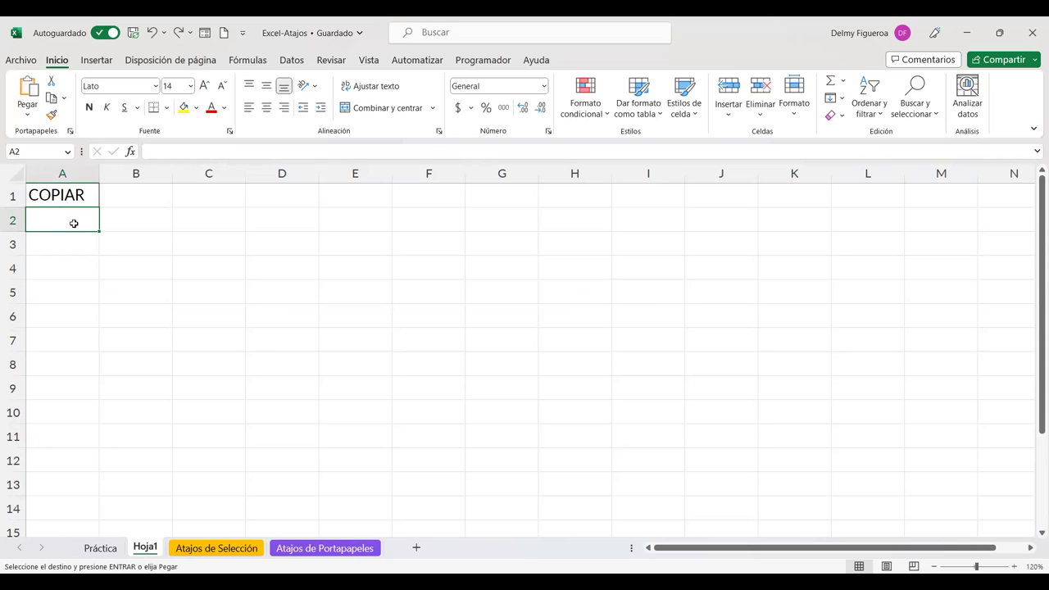
- Undo Hoja1's font increase back to 11 and the COPIAR paste, then switch to Práctica
key(ctrl+a)
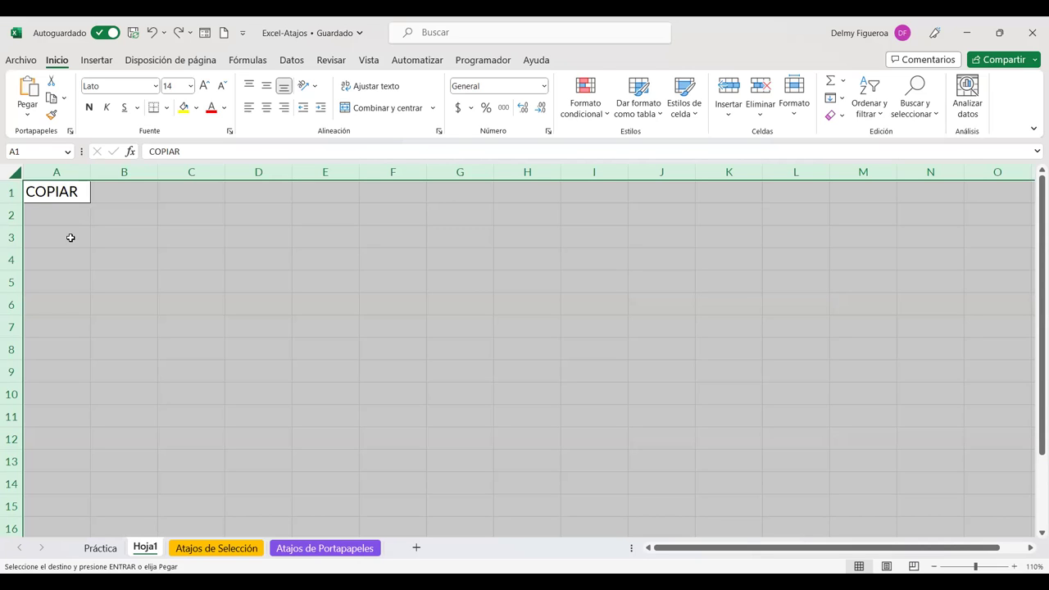
ctrl+scroll(70, 238, down, 1)
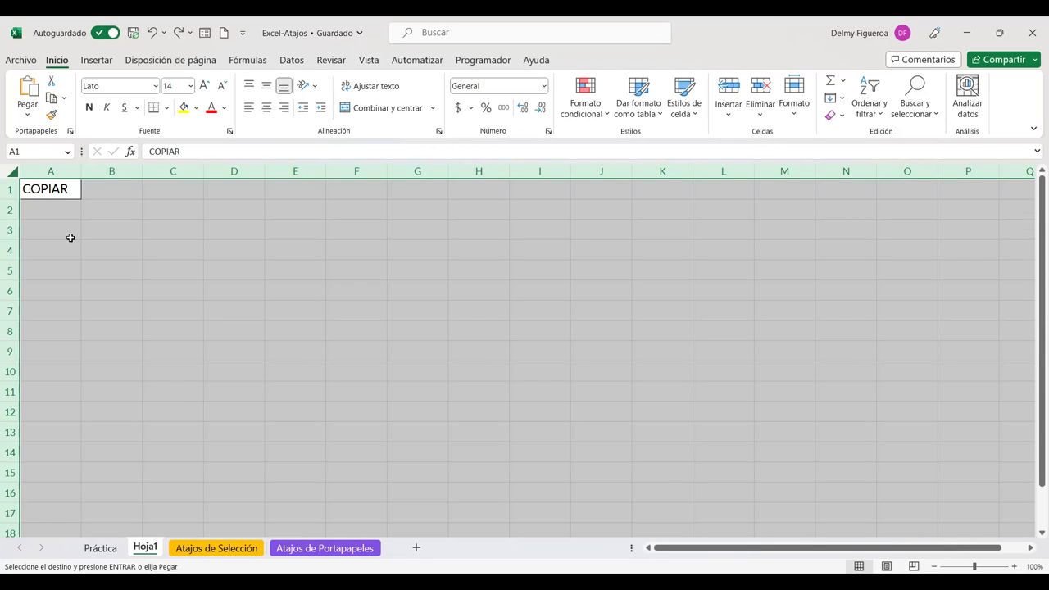
key(ctrl+z)
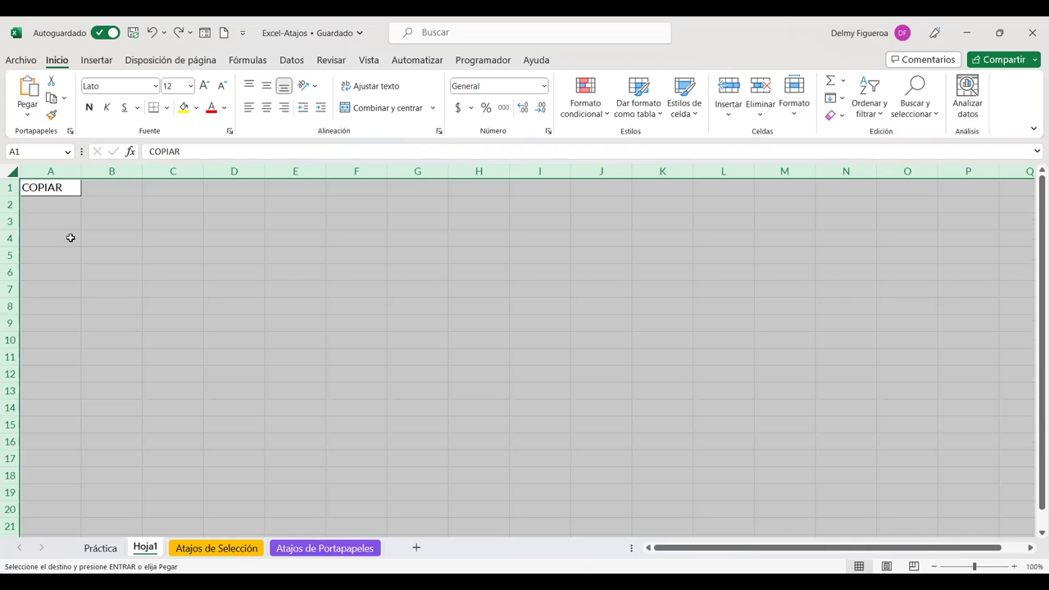
key(ctrl+z)
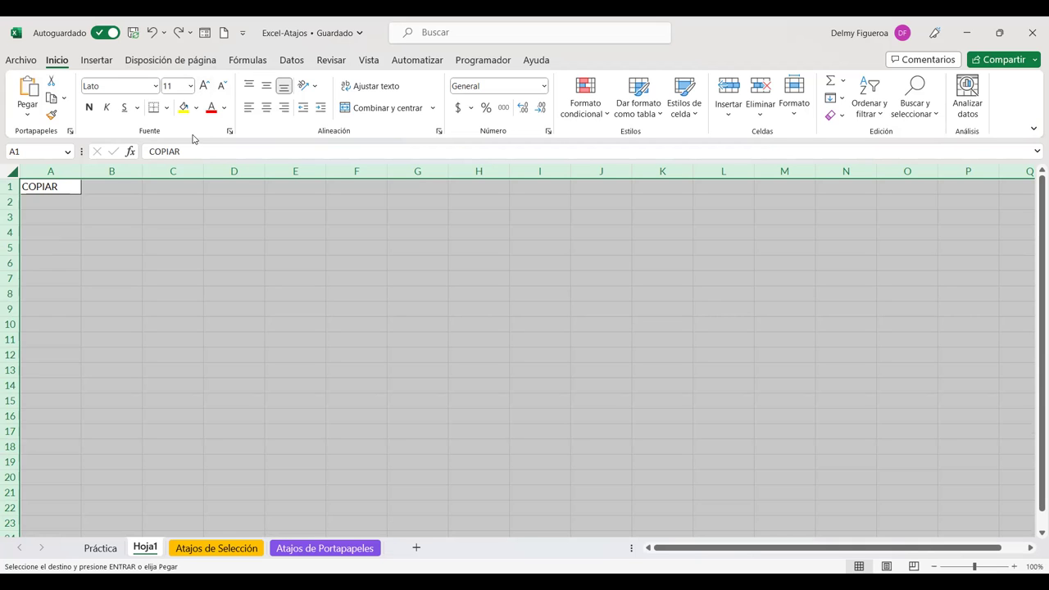
key(ctrl+z)
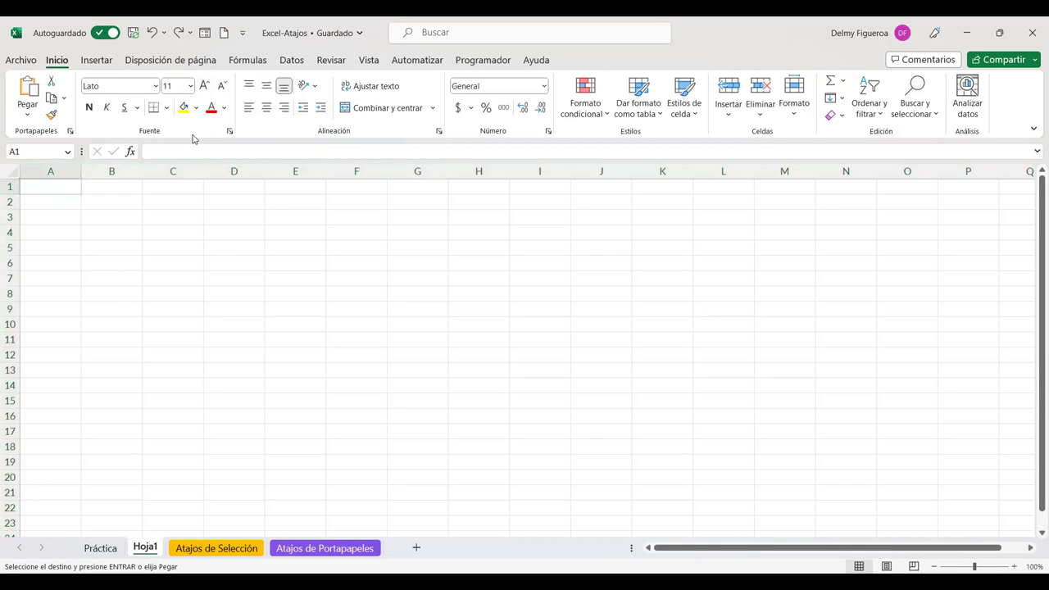
key(ctrl+Page_Up)
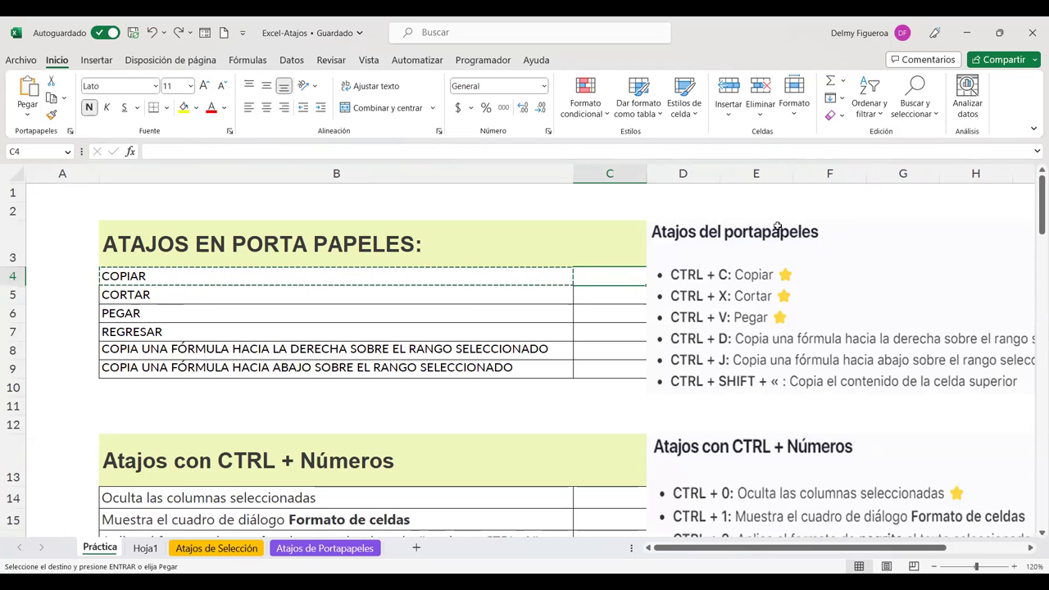
click(518, 402)
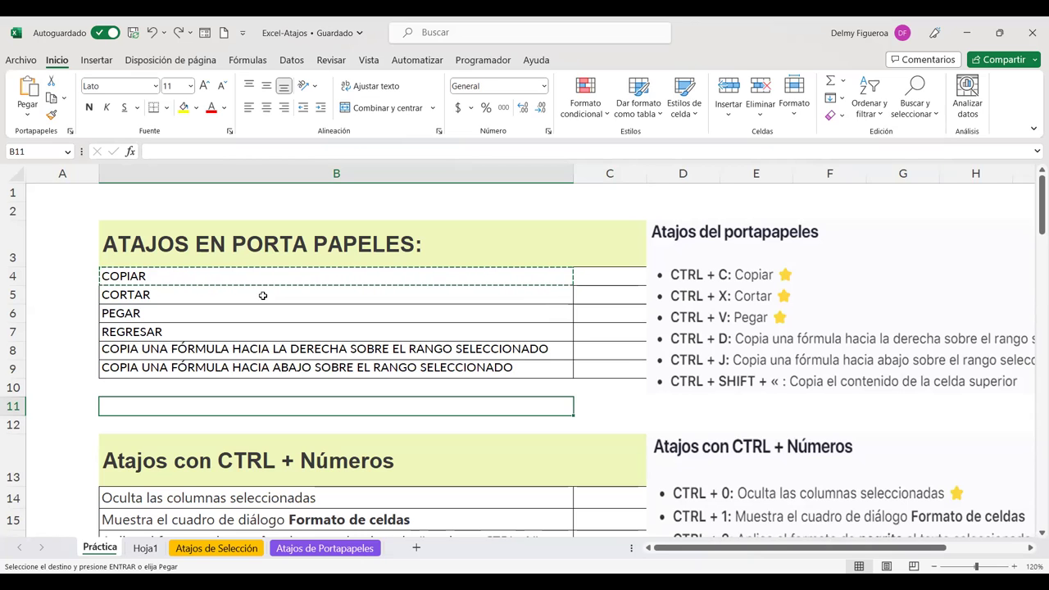
click(254, 331)
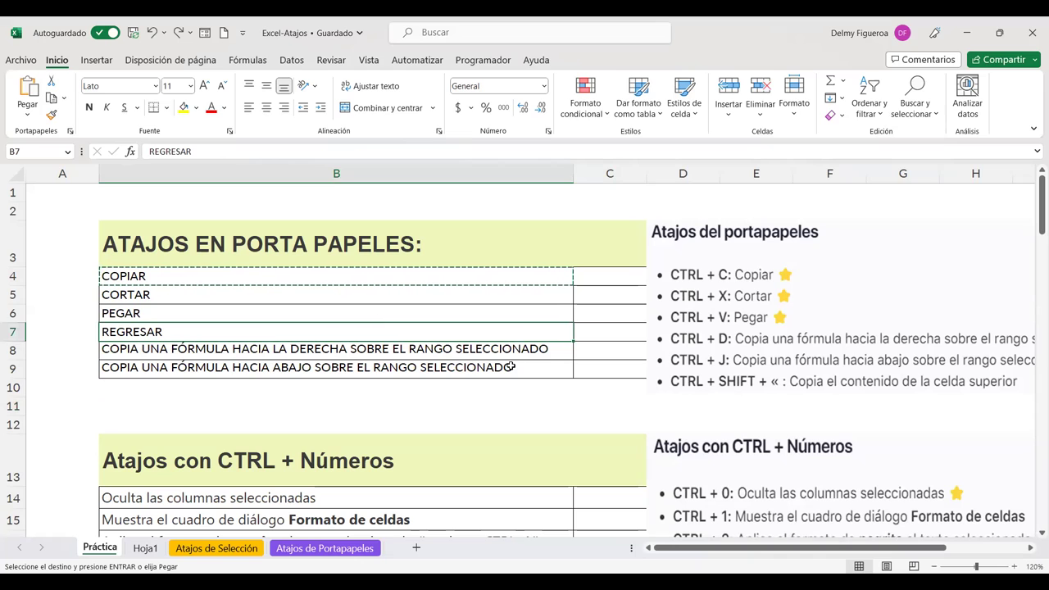
click(607, 328)
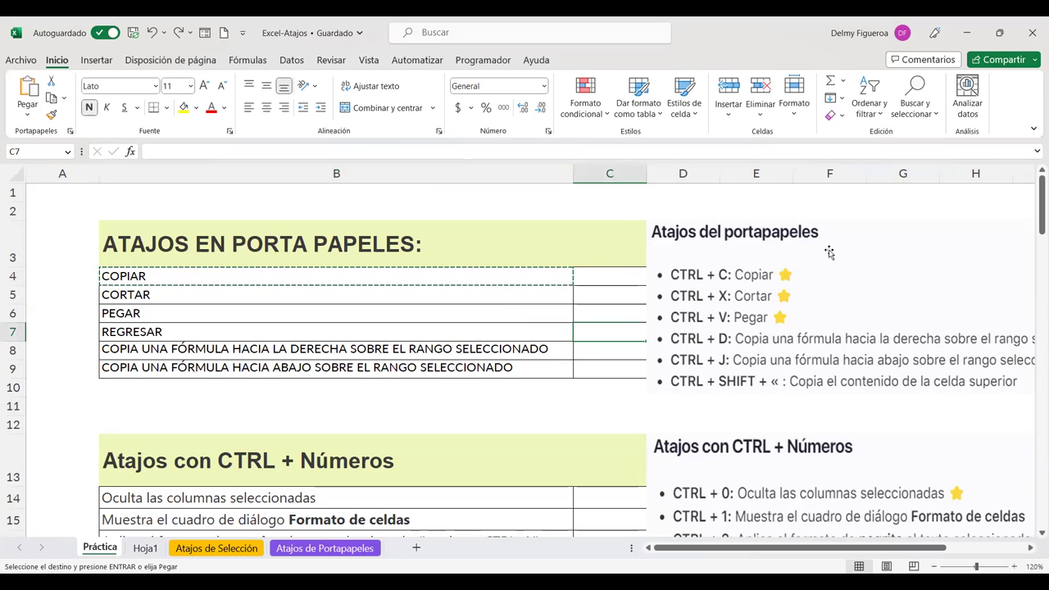
- Enter 'Ctrl + Z' in C7 beside REGRESAR, fixing a typo, and copy the selection
text(C)
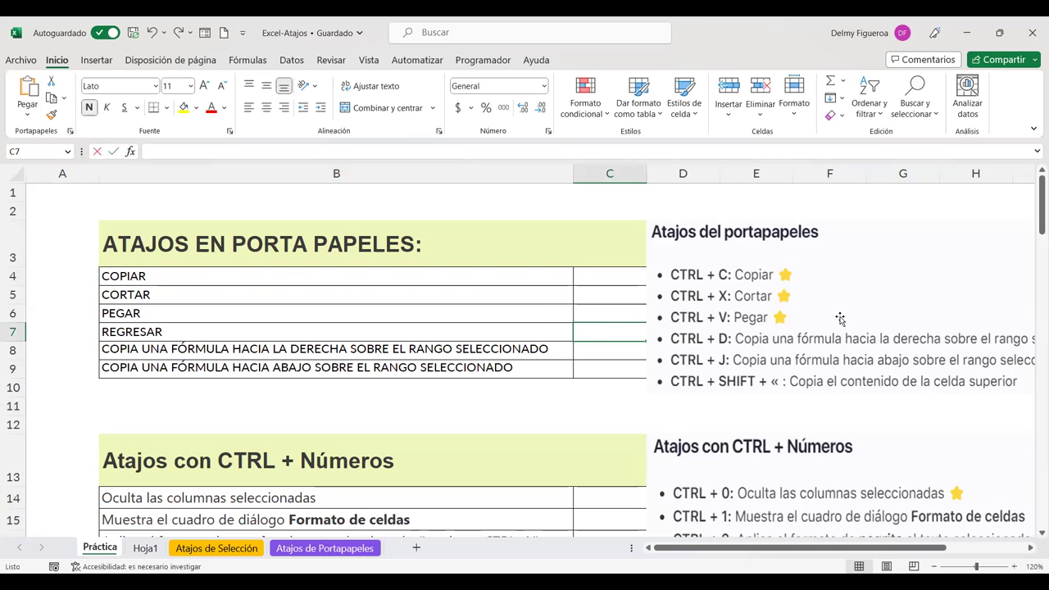
text(trl +v Z)
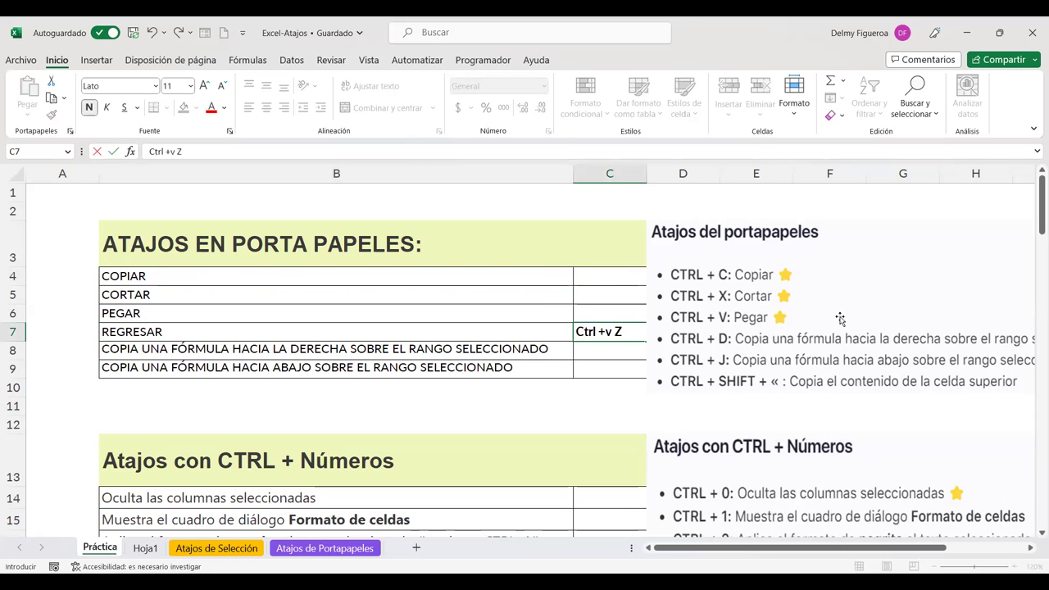
key(BackSpace)
text(Z)
key(Return)
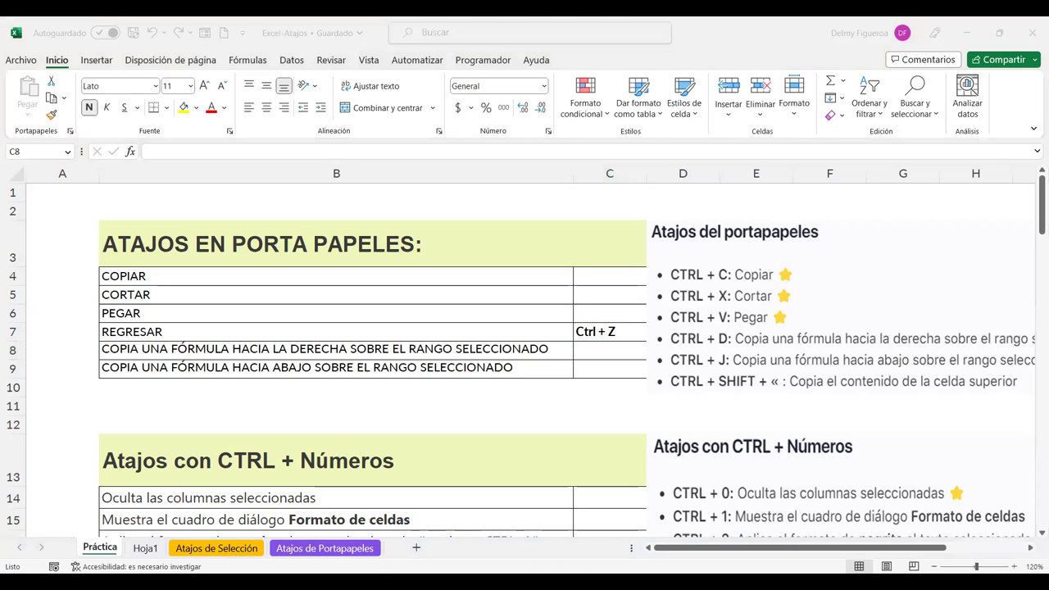
key(ctrl+c)
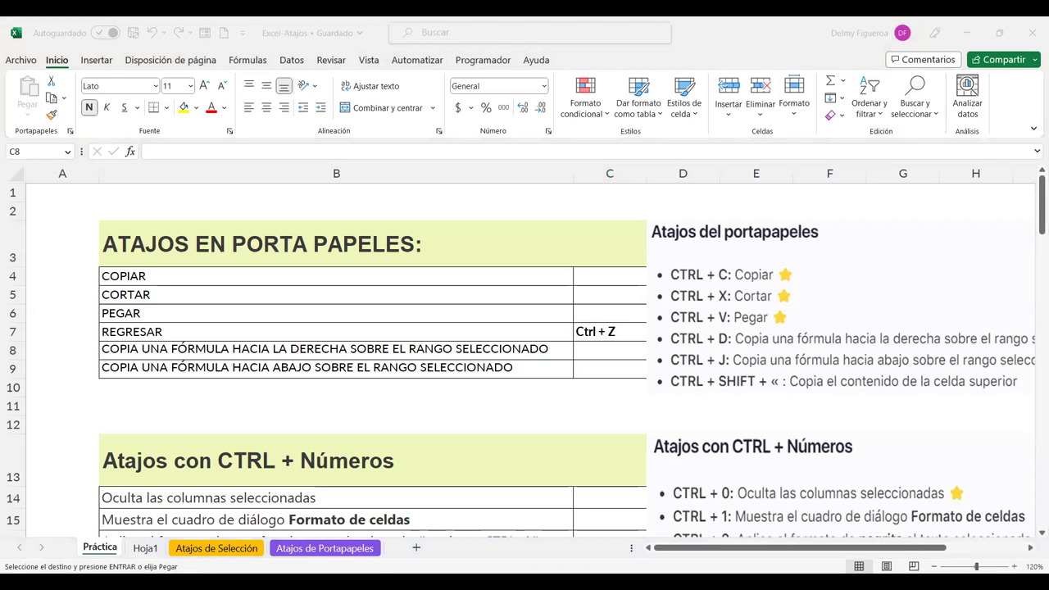
- Paste the copied data over all of Hoja1, zoom to 120%, and inspect cells E2, E5 and B1
click(145, 549)
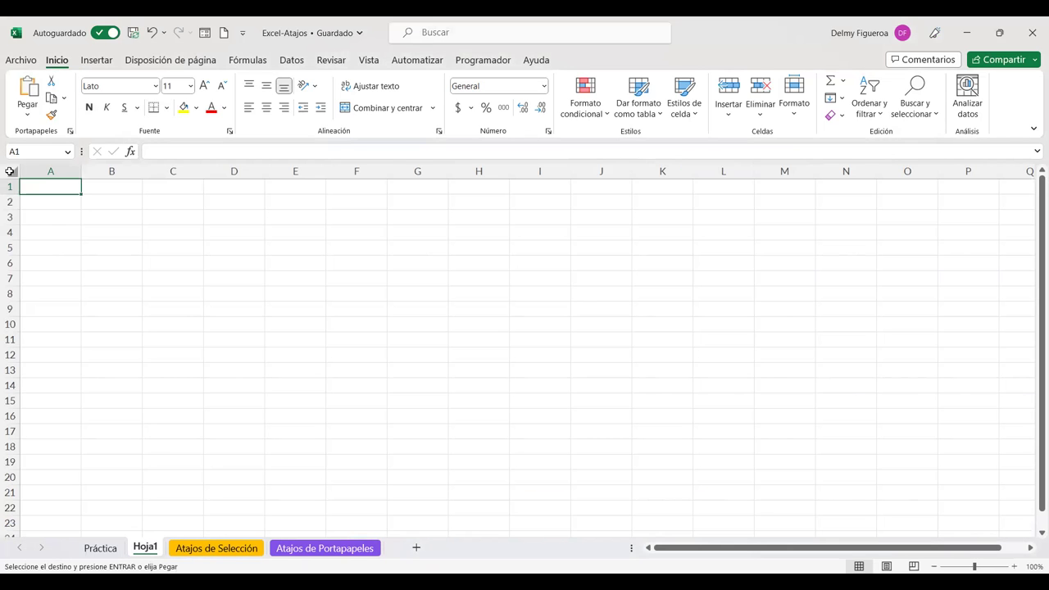
click(10, 172)
key(ctrl+v)
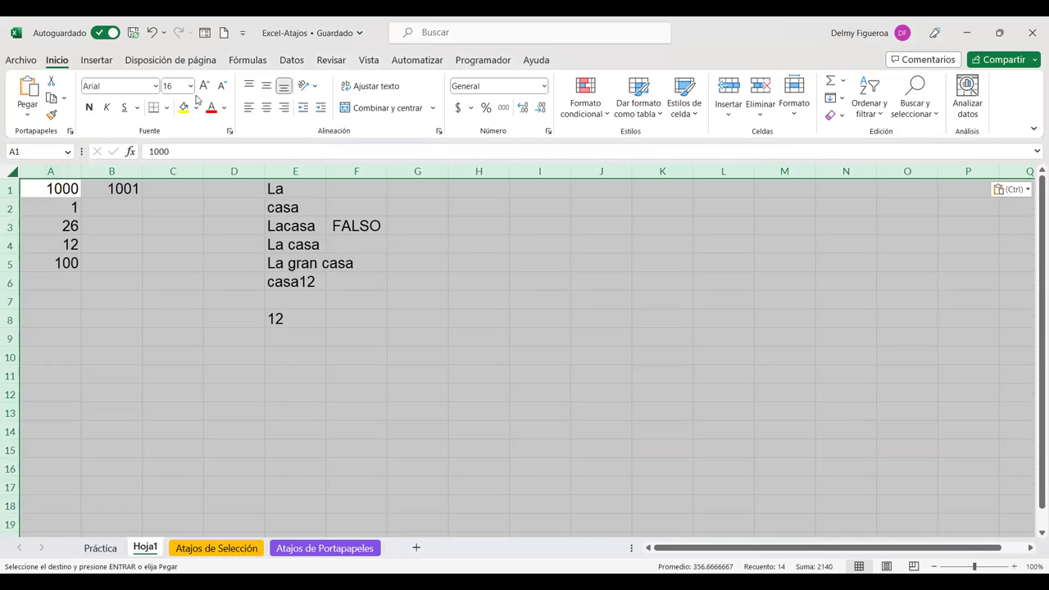
click(1015, 567)
click(1015, 567)
click(541, 352)
click(344, 218)
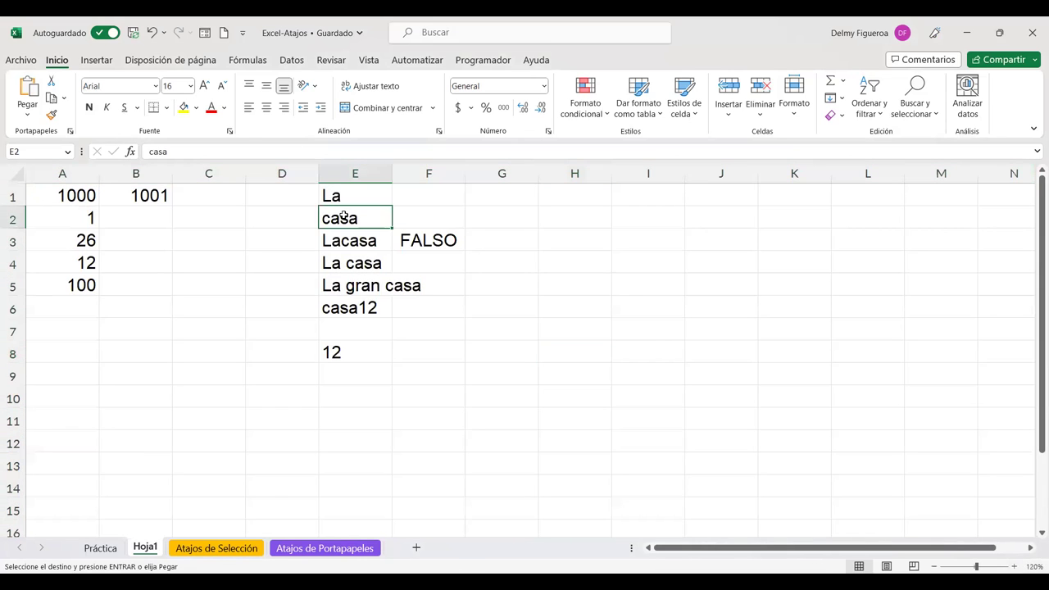
click(358, 279)
click(156, 194)
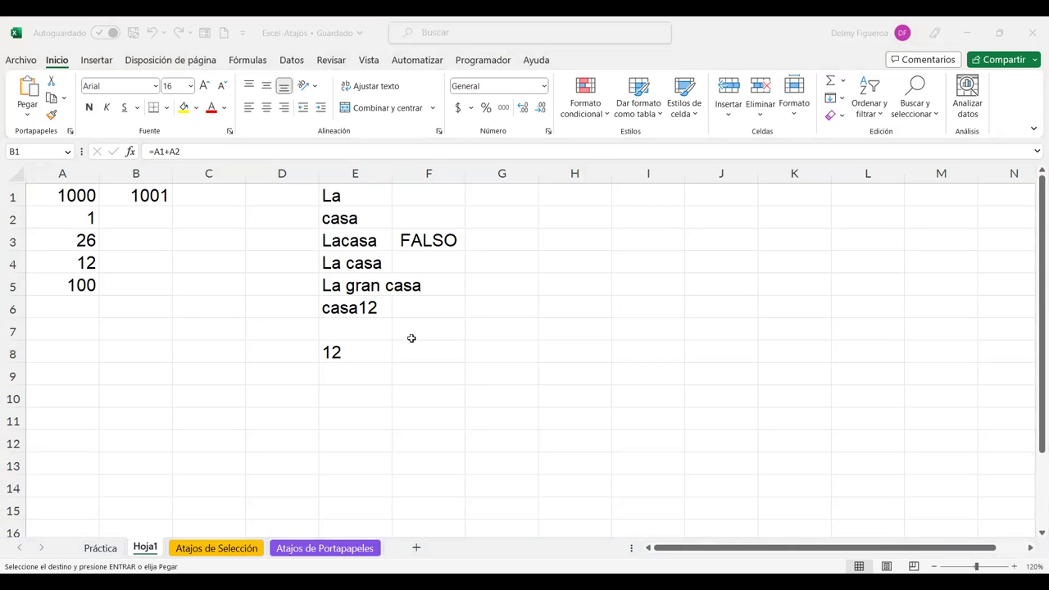
click(242, 544)
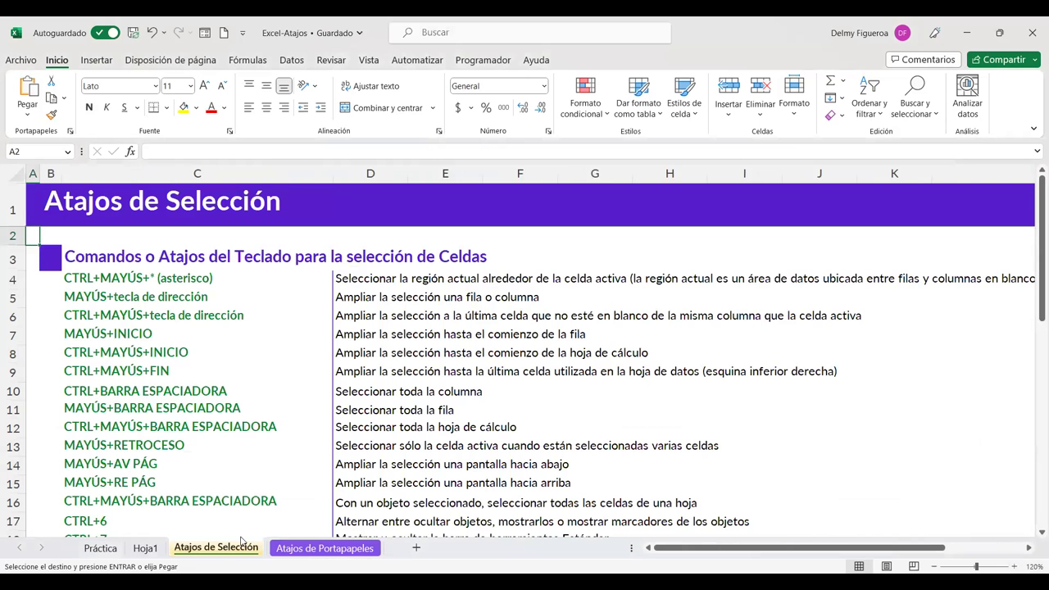
click(101, 548)
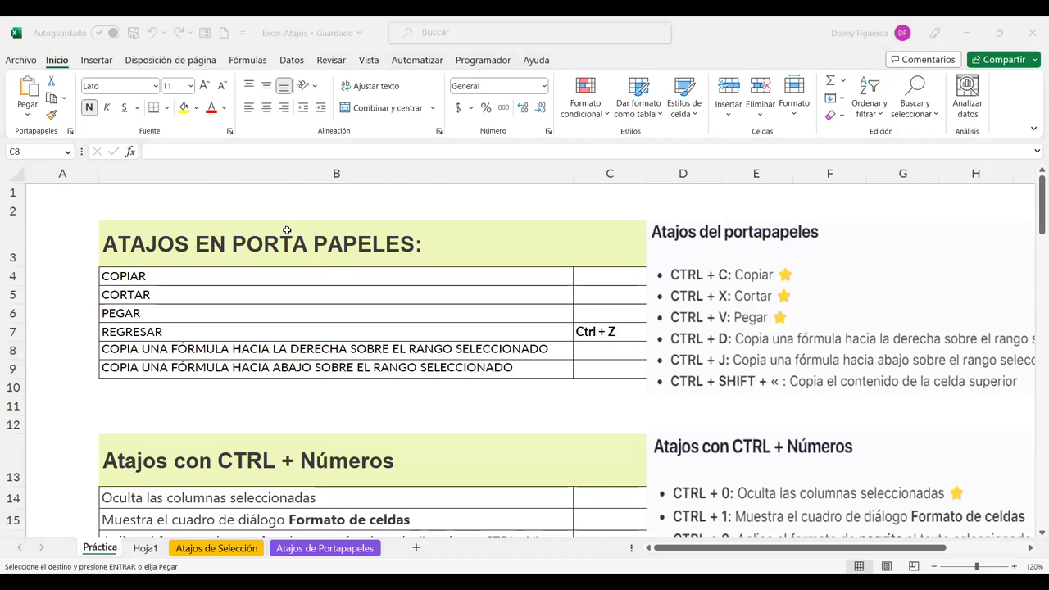
- Paste B1's formula into C1 on Hoja1 and compare =A1+A2 with =B1+B2 in the formula bar
click(148, 549)
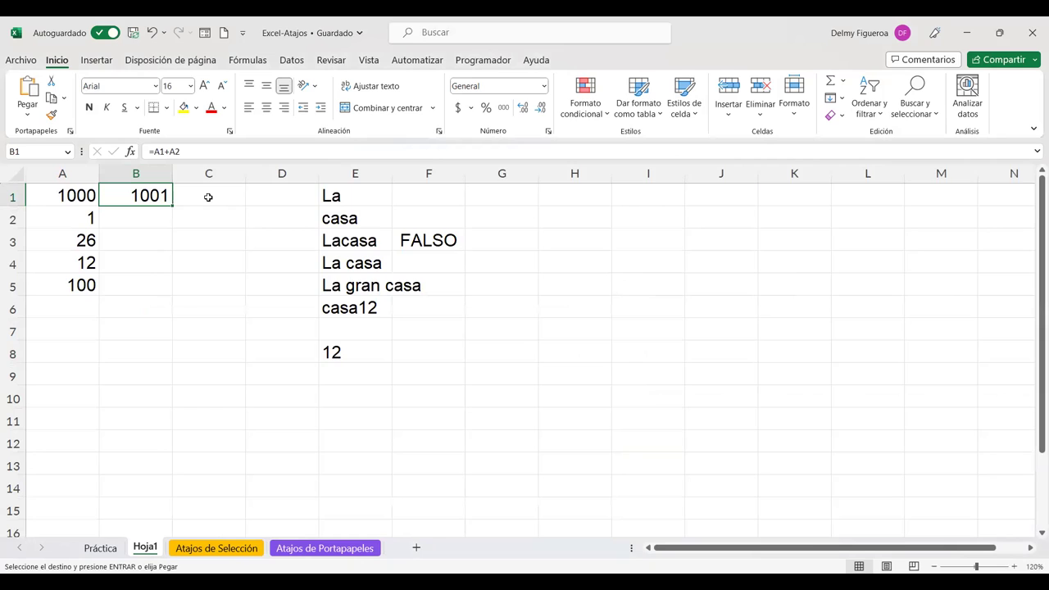
click(209, 198)
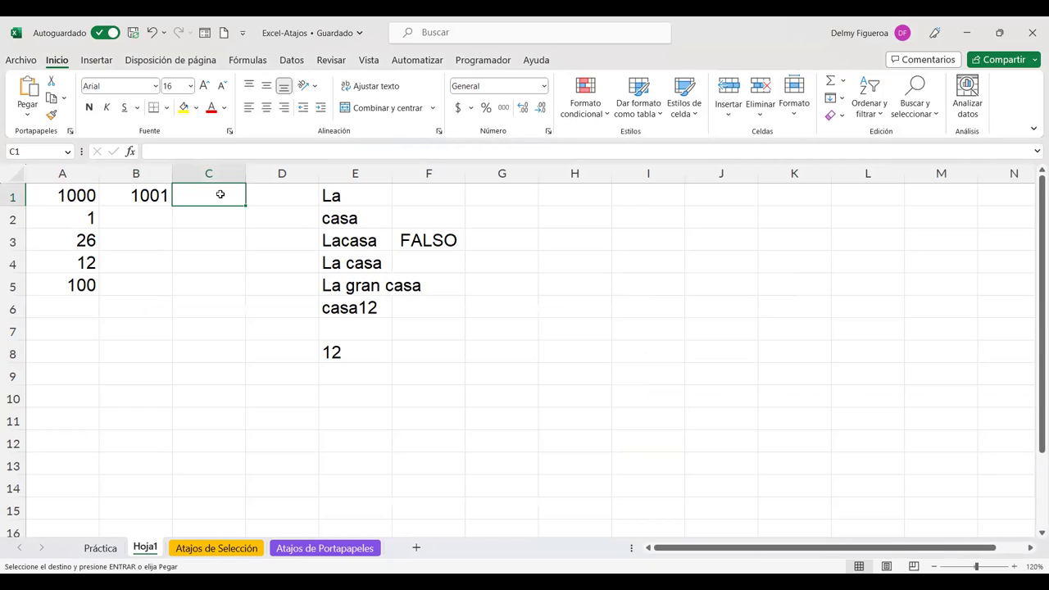
key(Return)
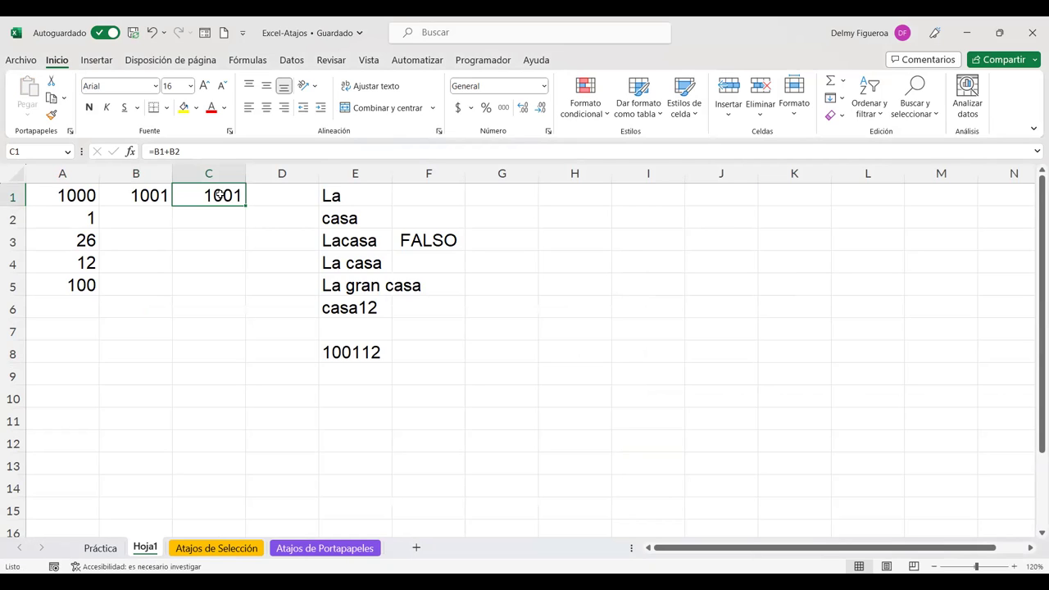
click(152, 195)
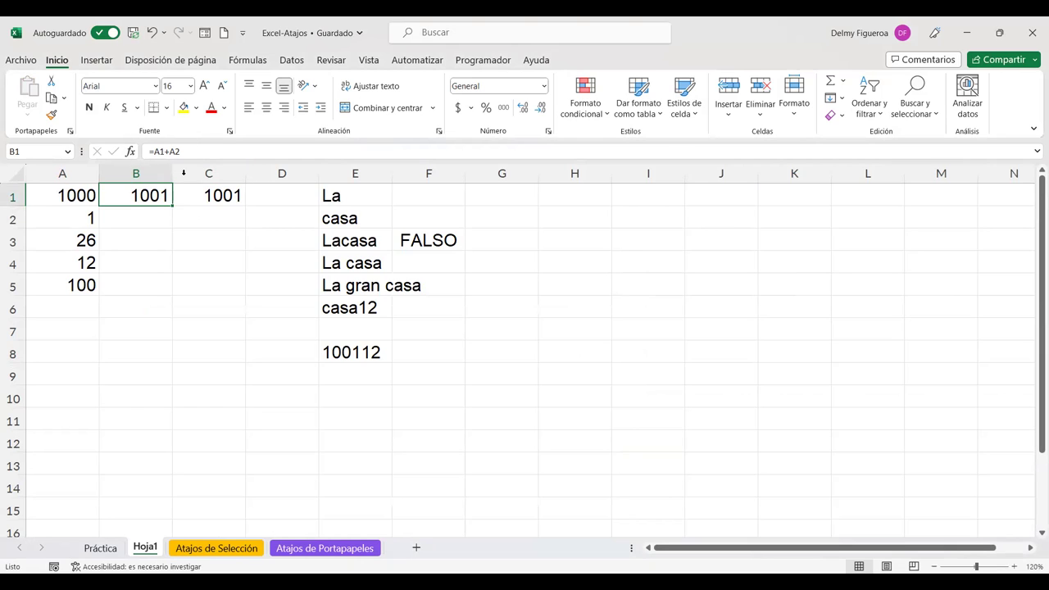
click(215, 195)
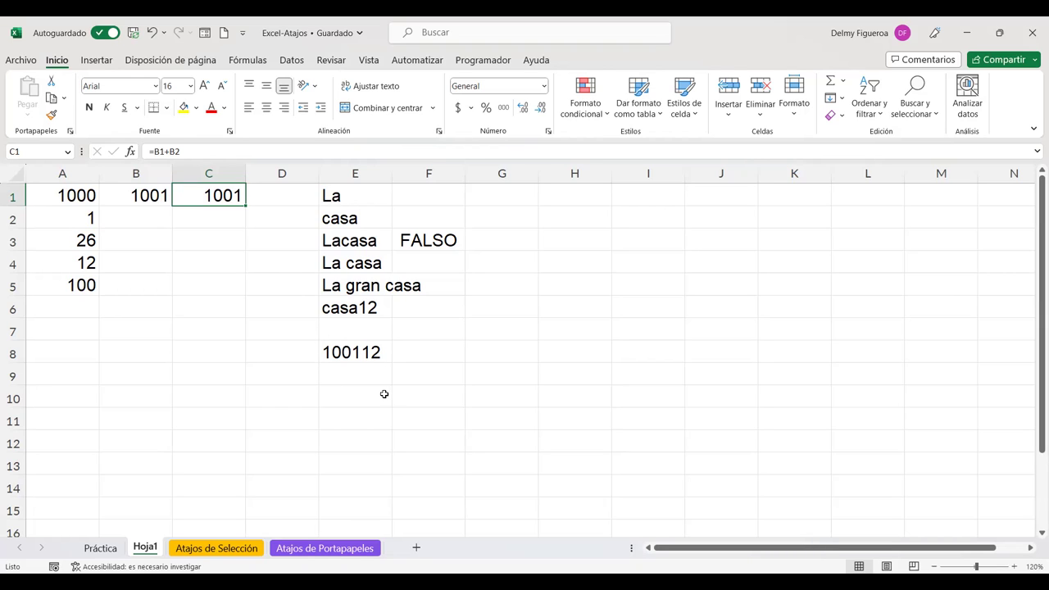
click(154, 195)
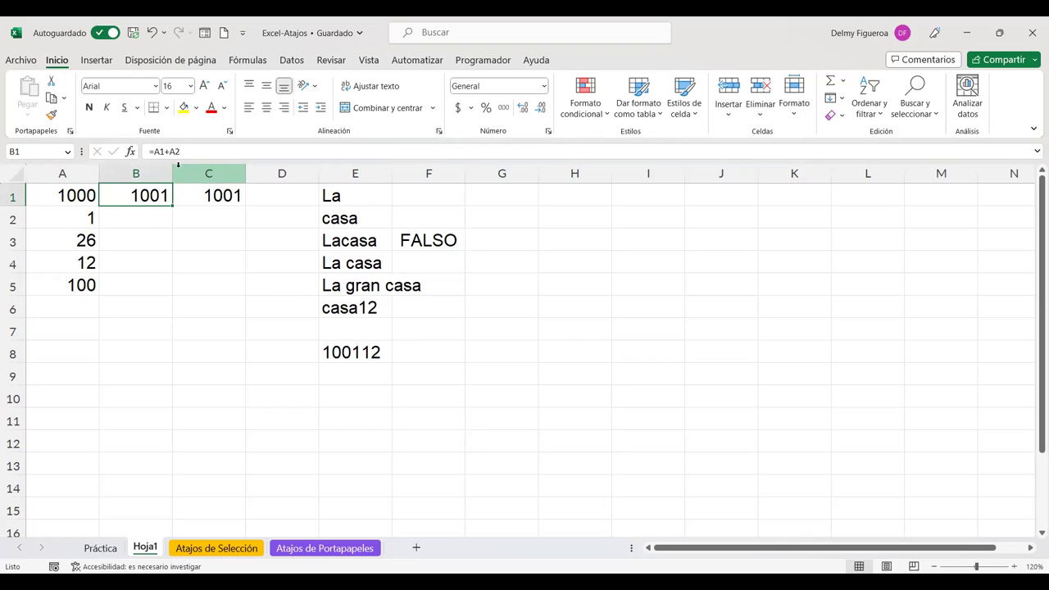
click(210, 191)
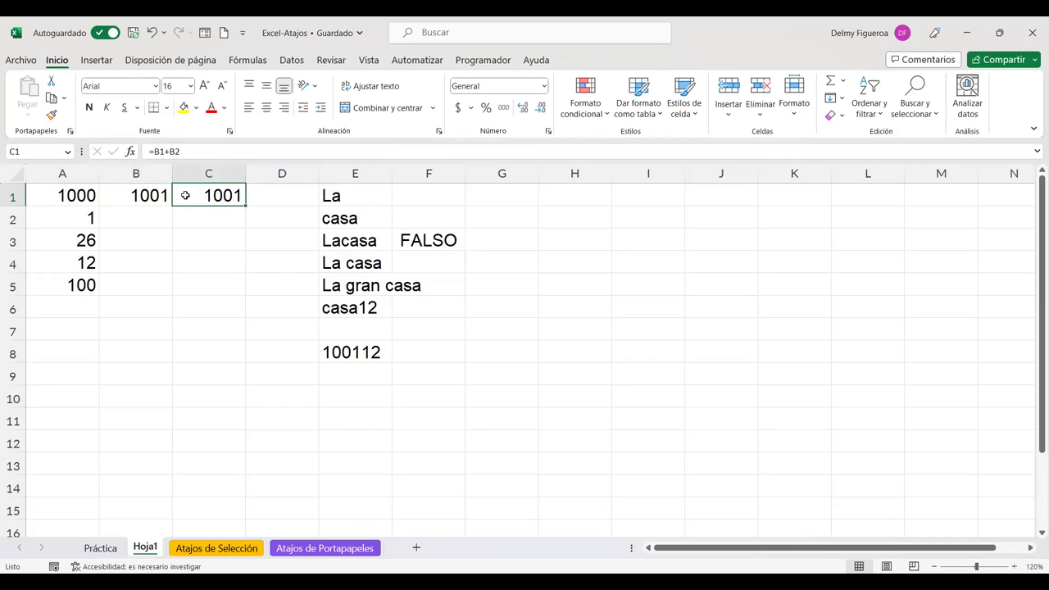
click(140, 195)
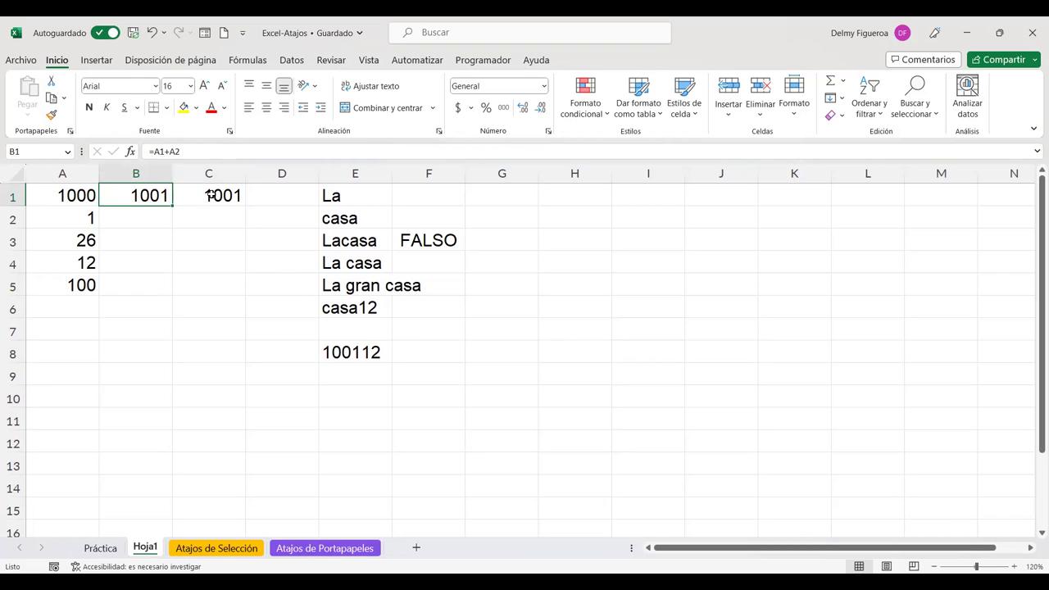
click(202, 197)
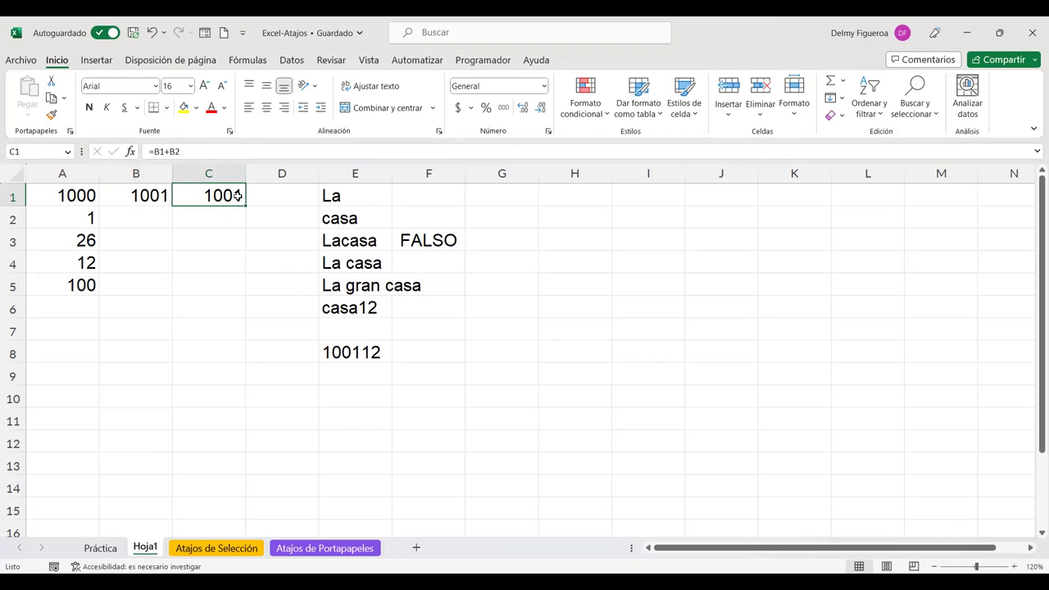
click(152, 198)
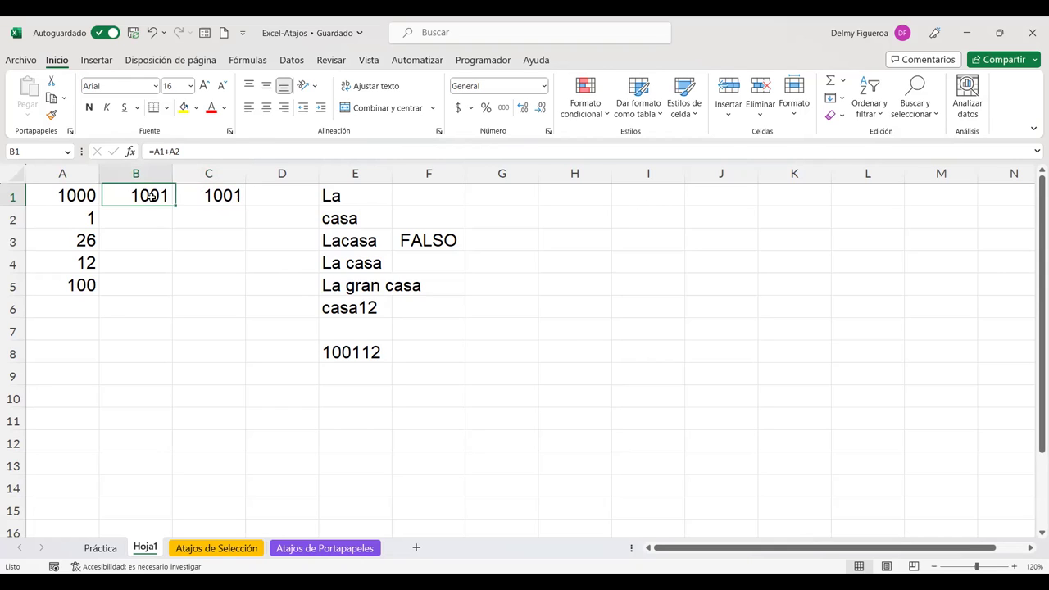
click(229, 195)
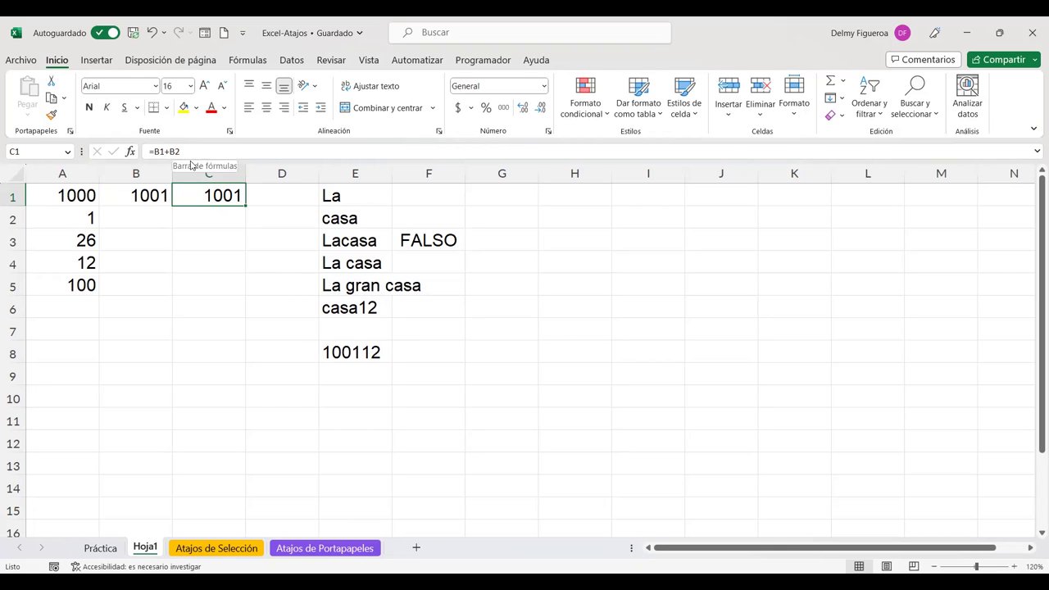
click(143, 196)
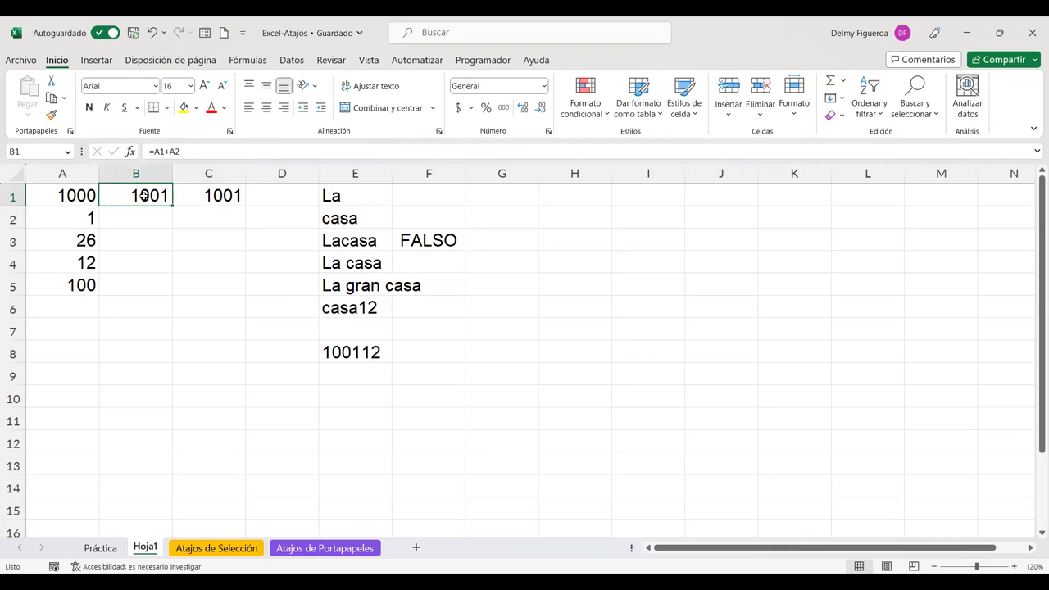
click(100, 548)
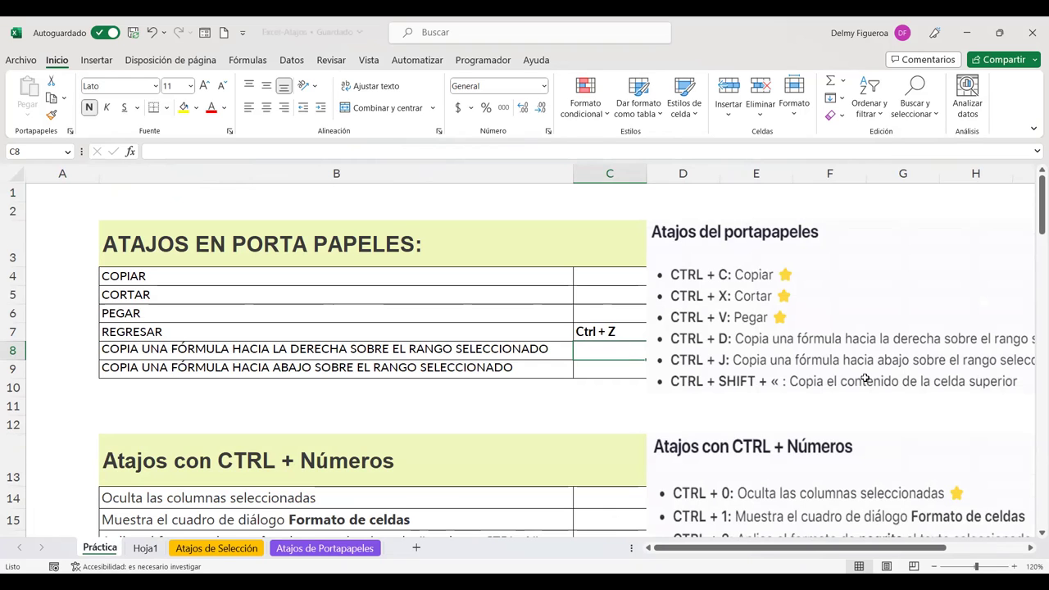
click(145, 549)
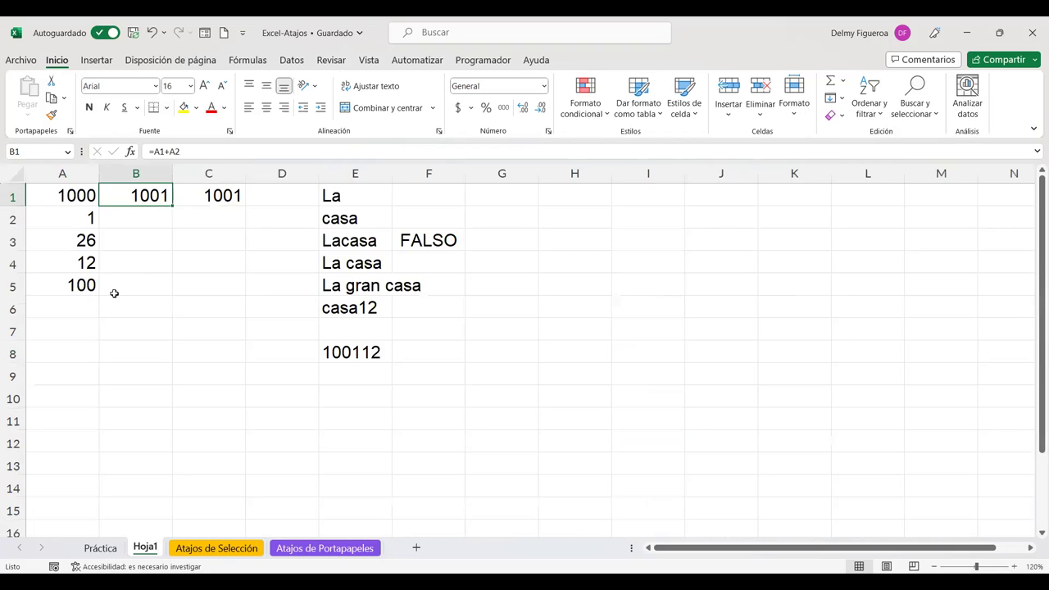
click(144, 217)
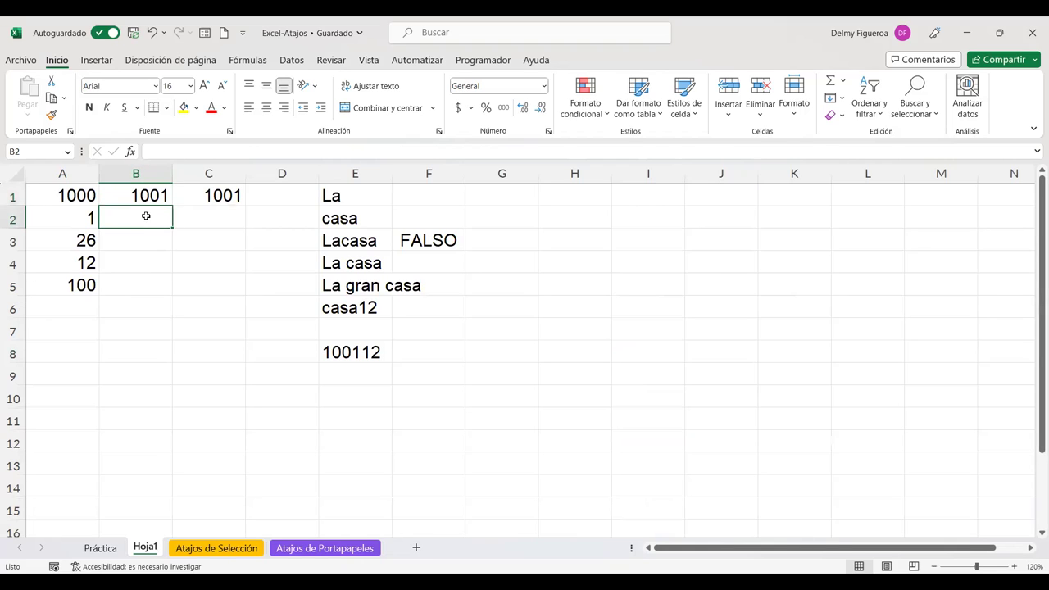
click(153, 197)
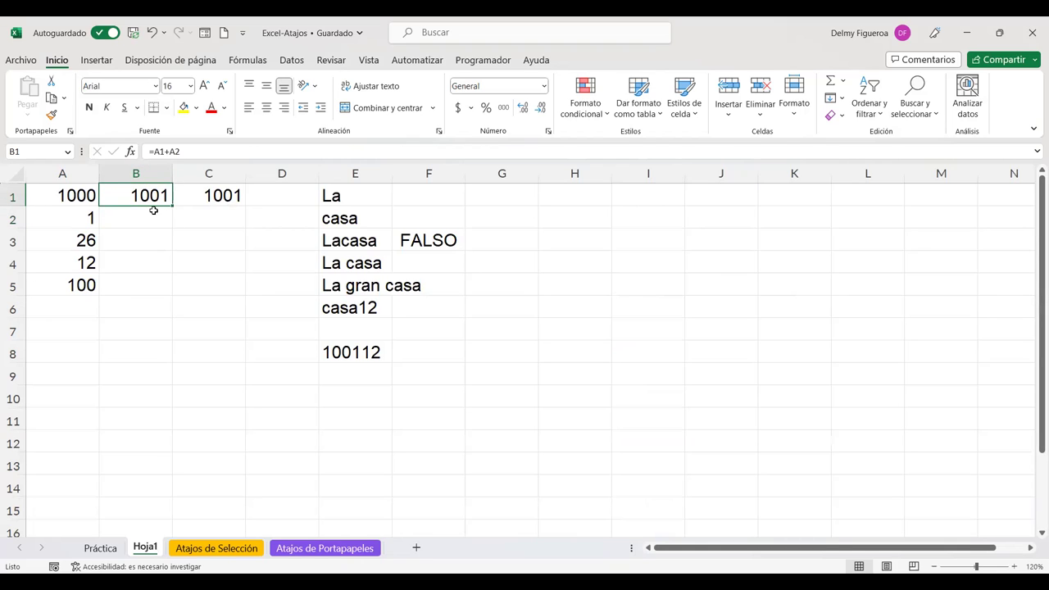
click(153, 217)
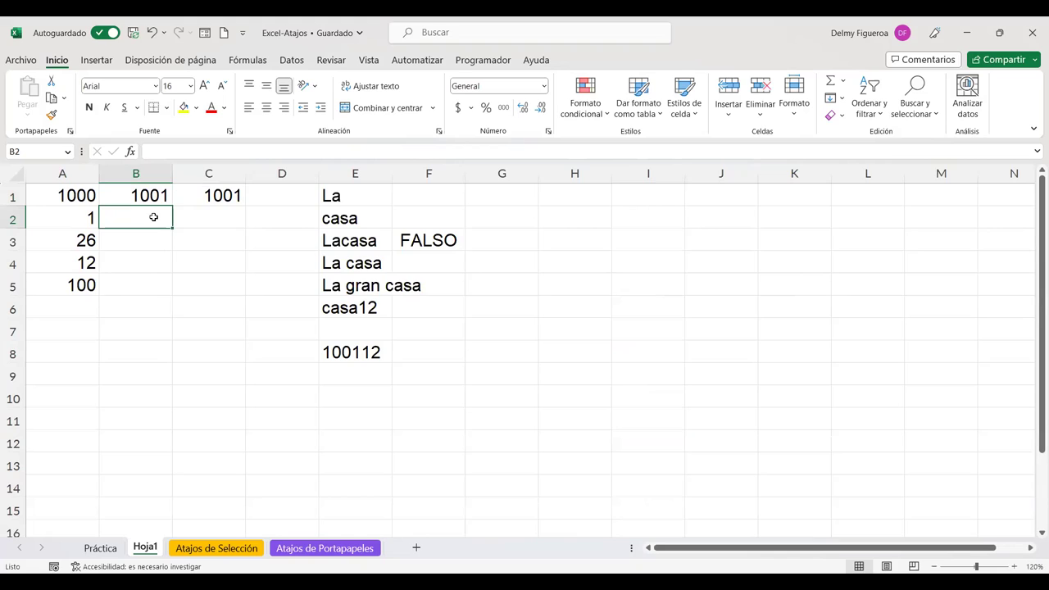
key(ctrl+d)
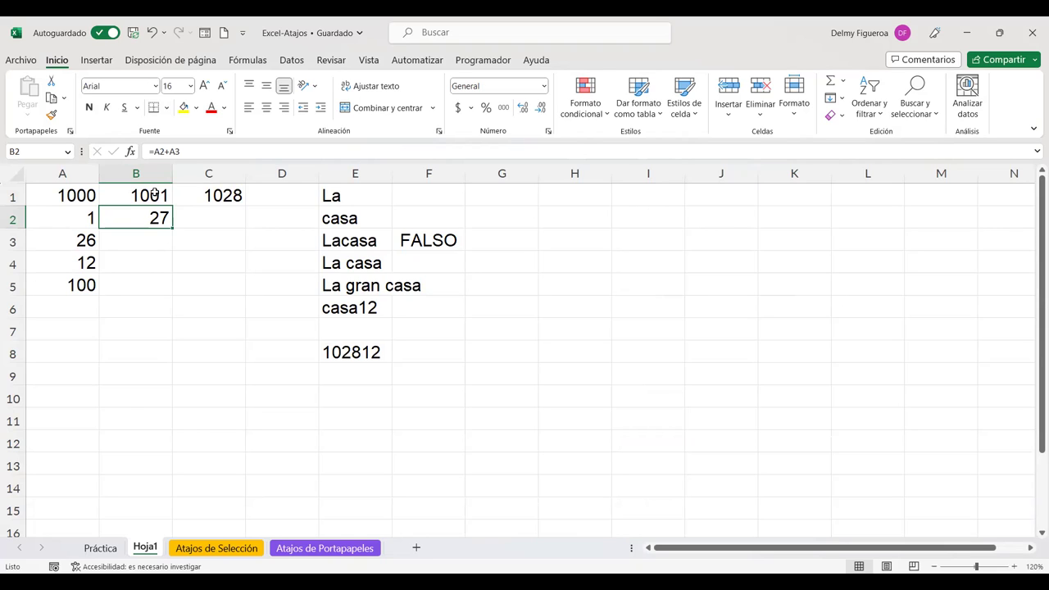
click(154, 193)
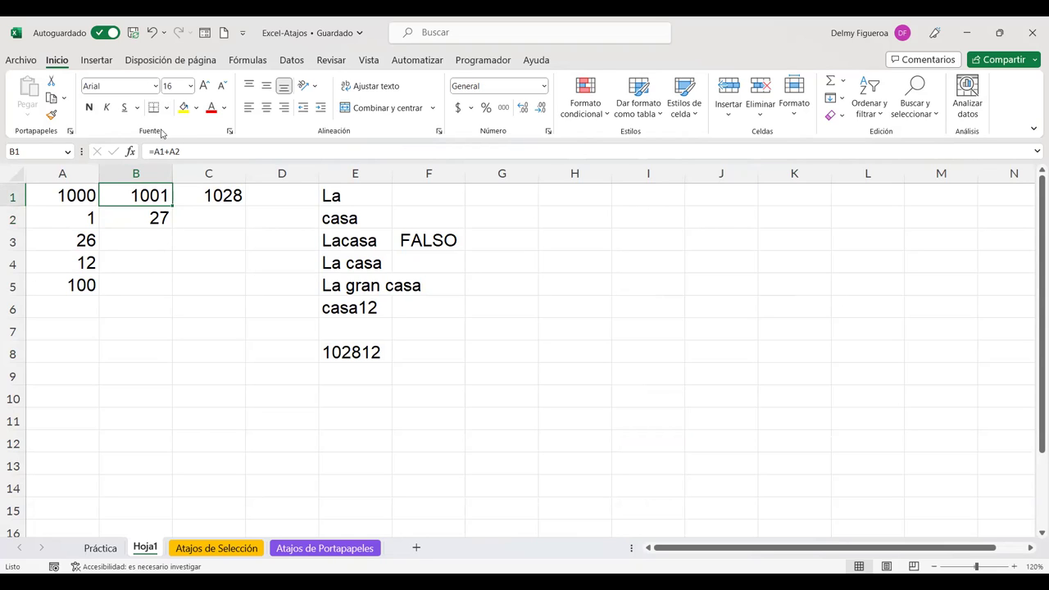
click(144, 217)
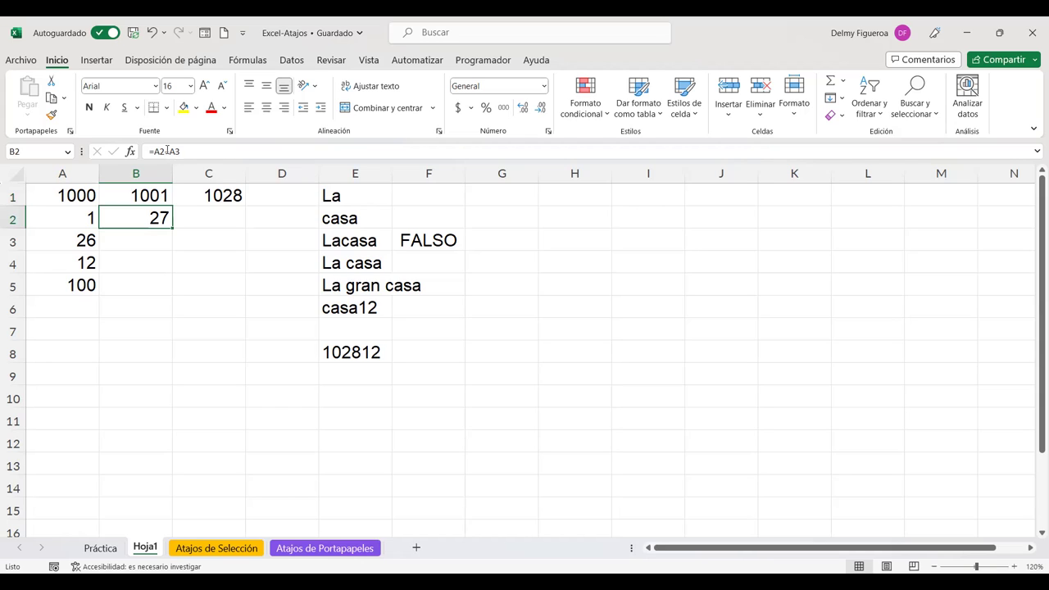
key(Up)
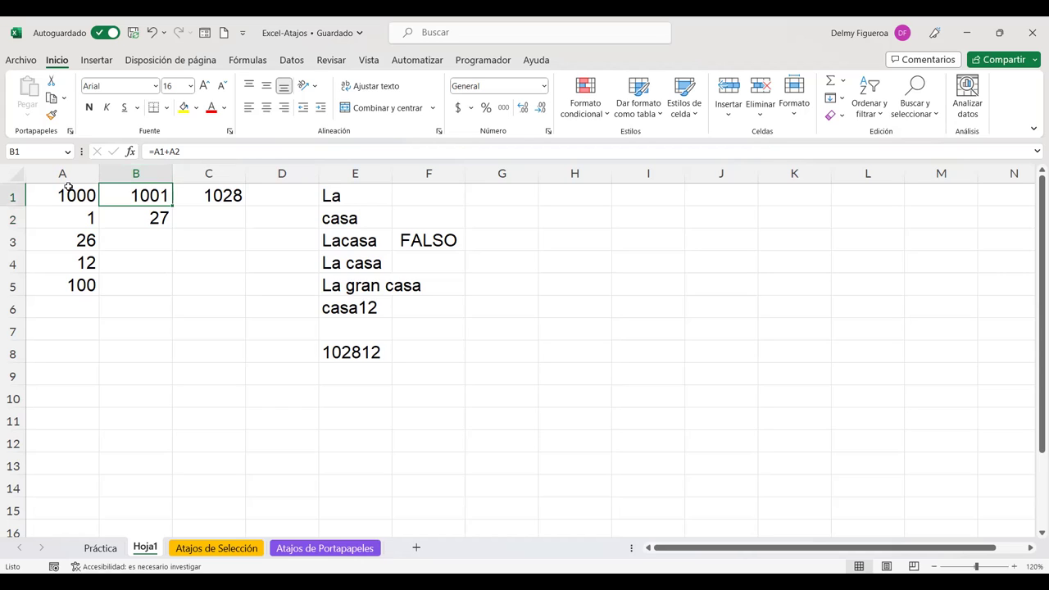
click(153, 214)
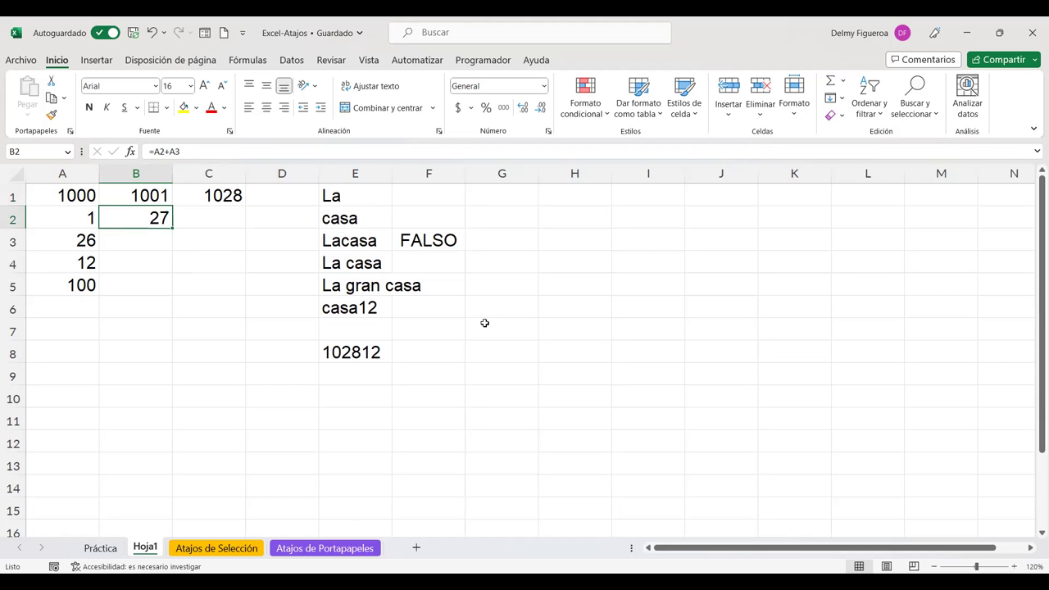
click(104, 549)
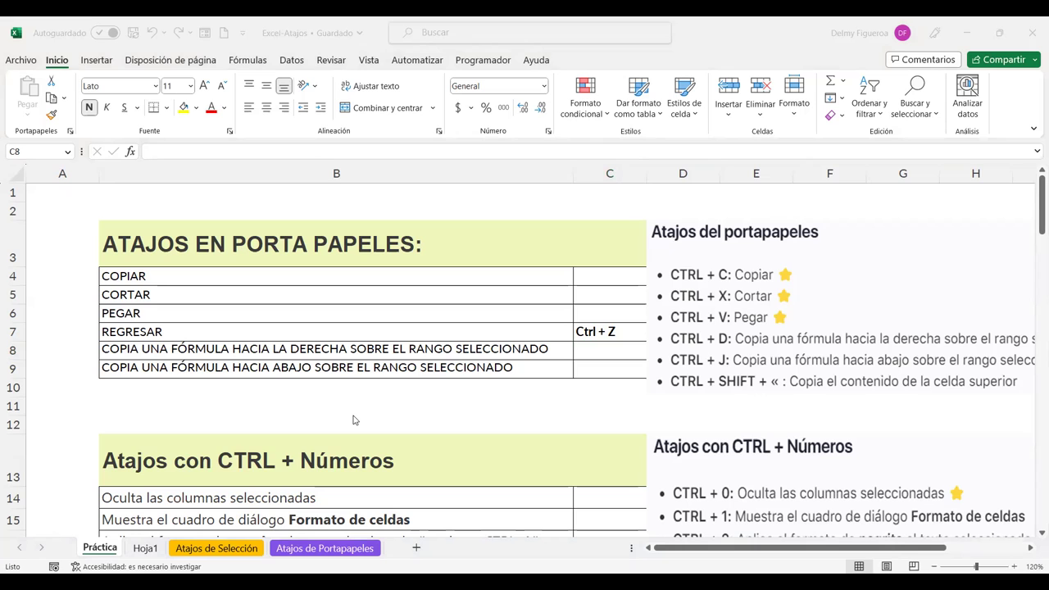
click(146, 548)
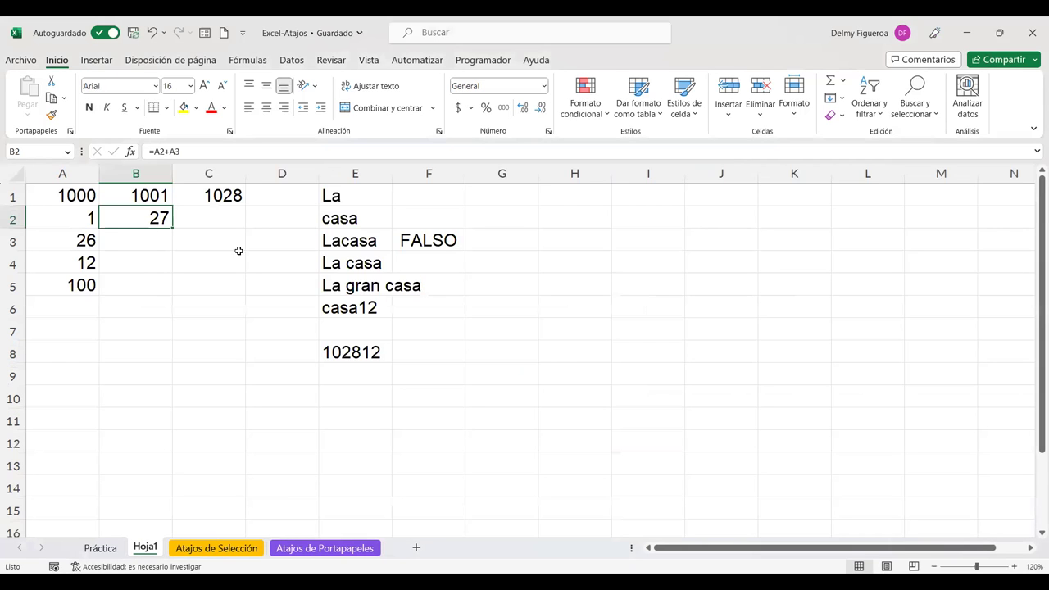
key(Up)
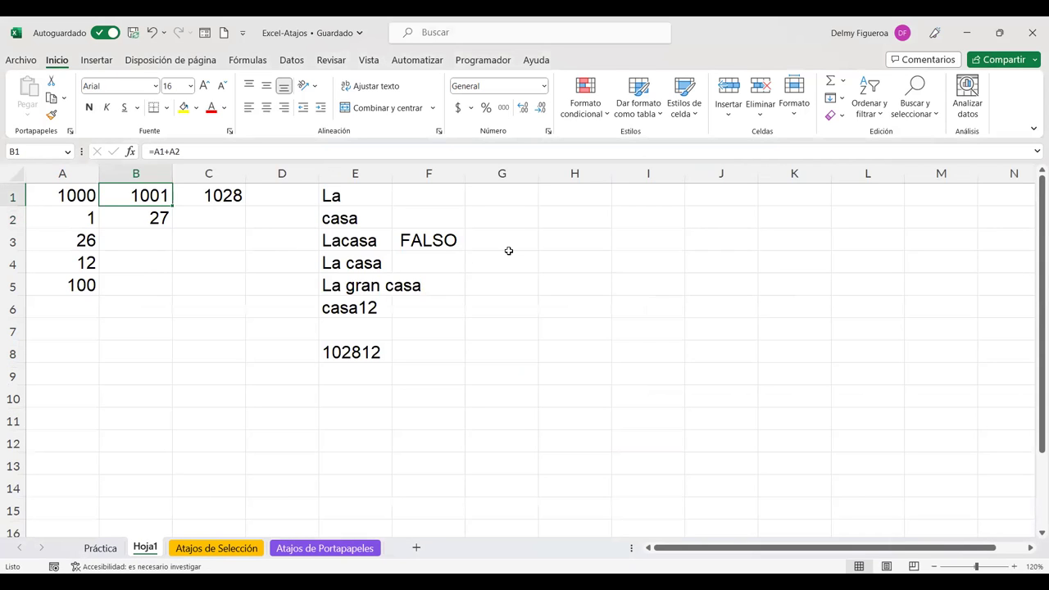
key(Down)
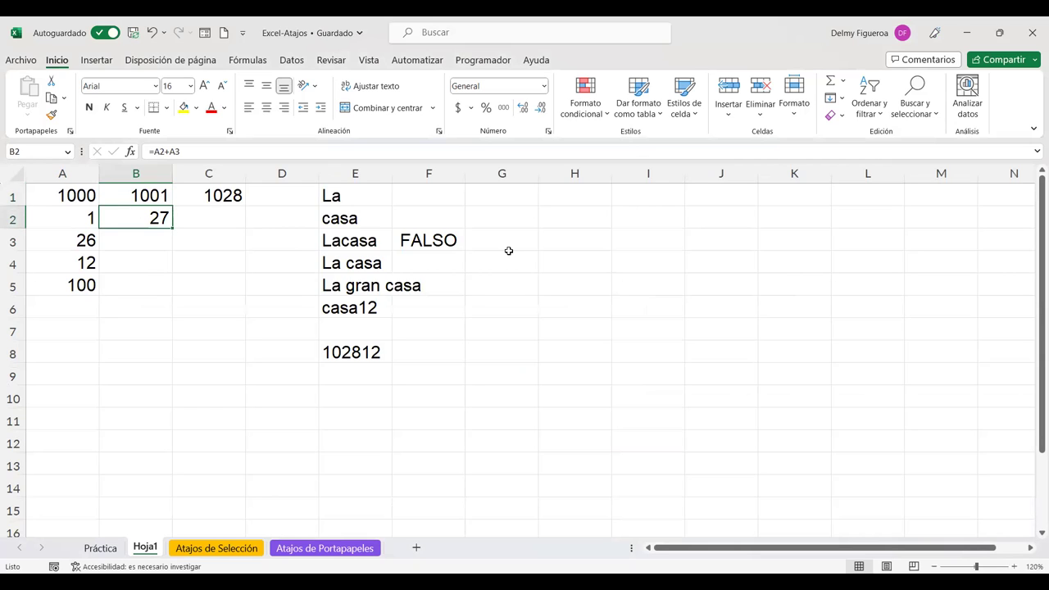
key(Delete)
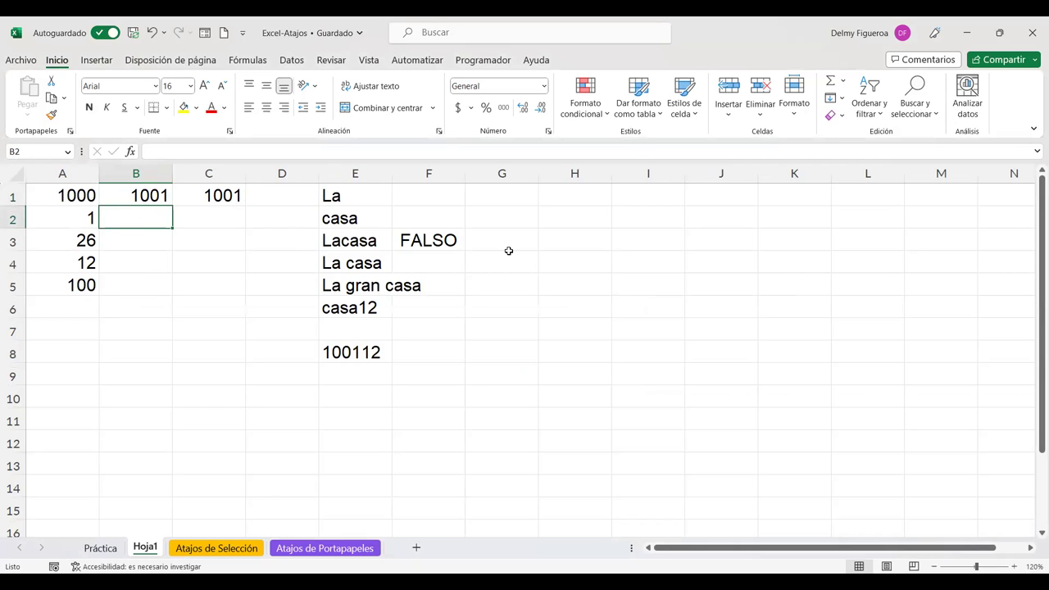
key(alt)
click(745, 353)
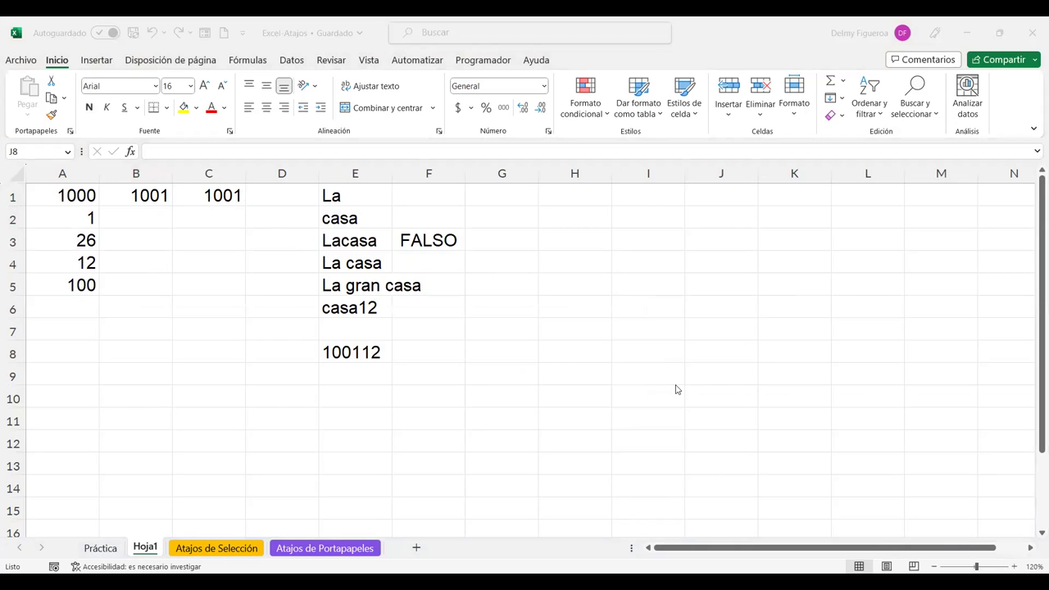
click(136, 216)
click(366, 350)
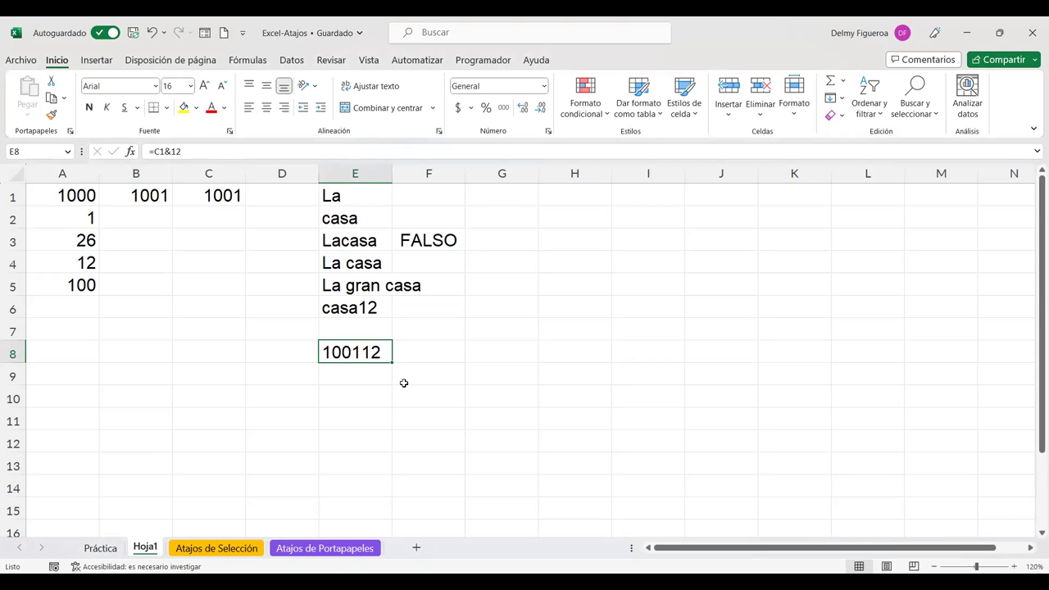
key(F2)
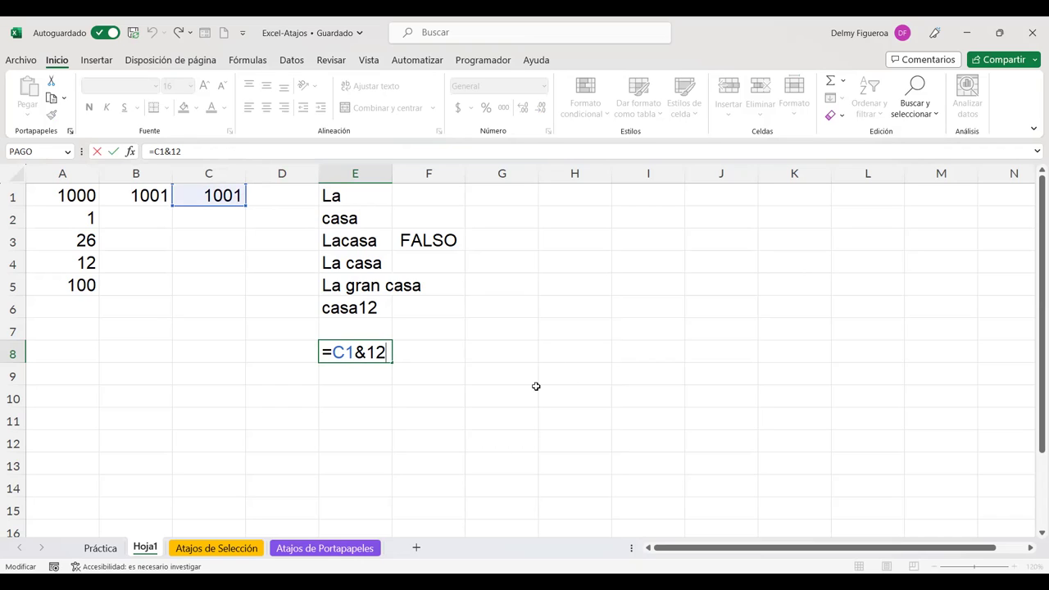
key(Return)
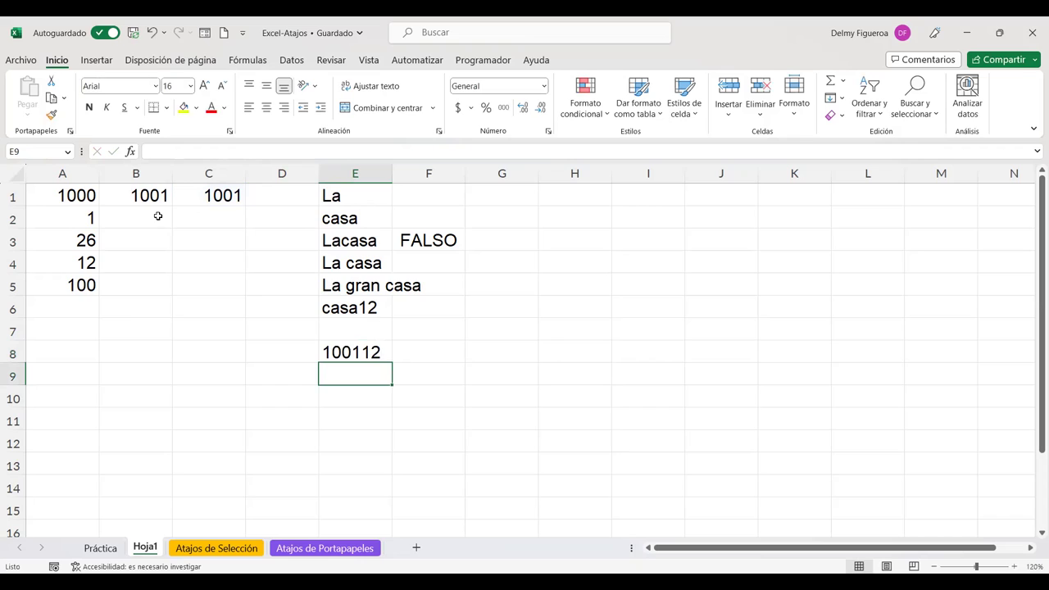
click(158, 215)
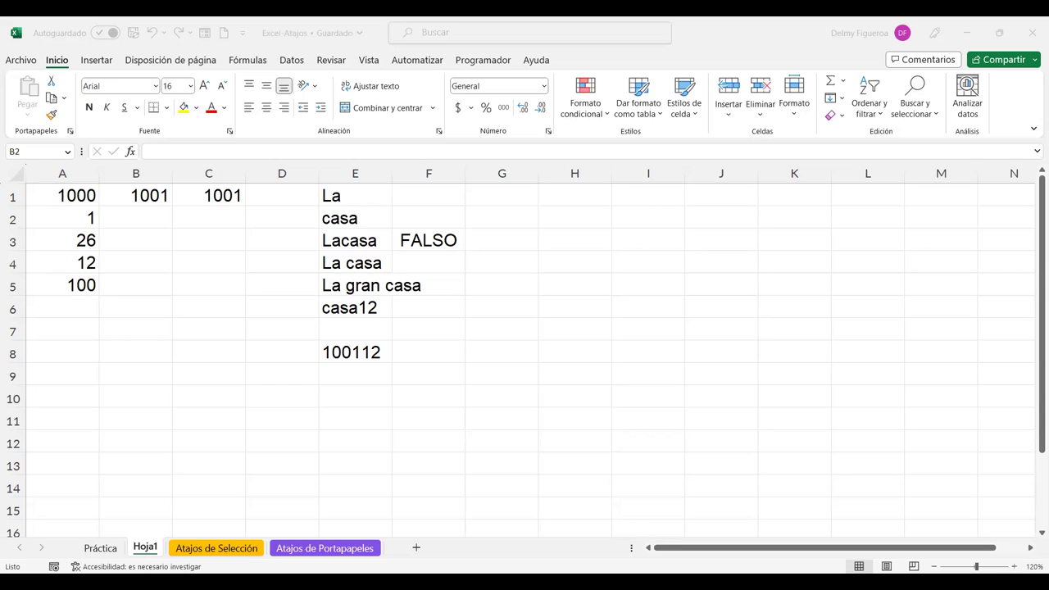
click(137, 216)
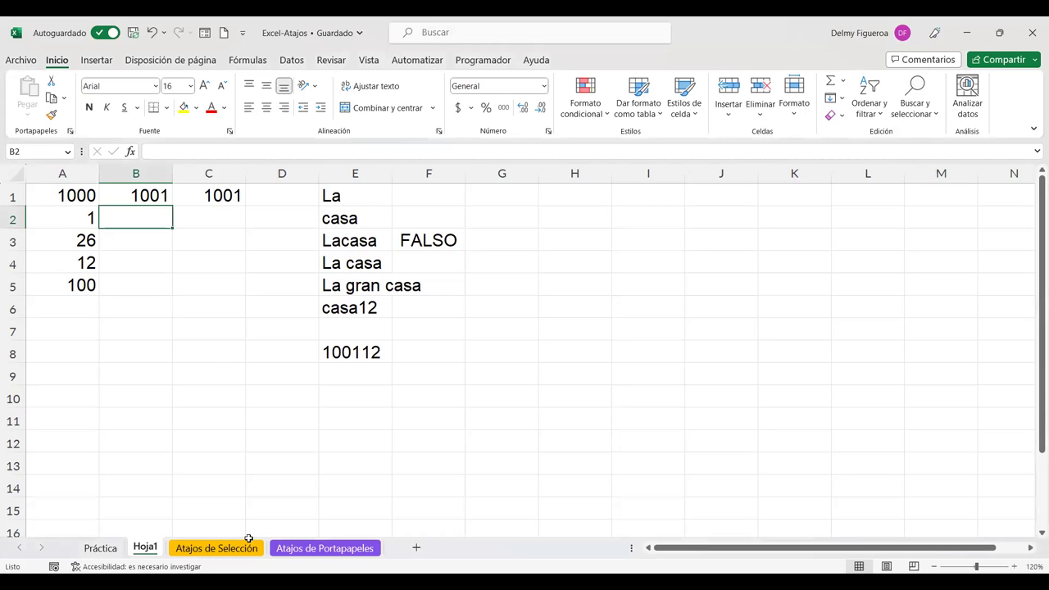
click(99, 548)
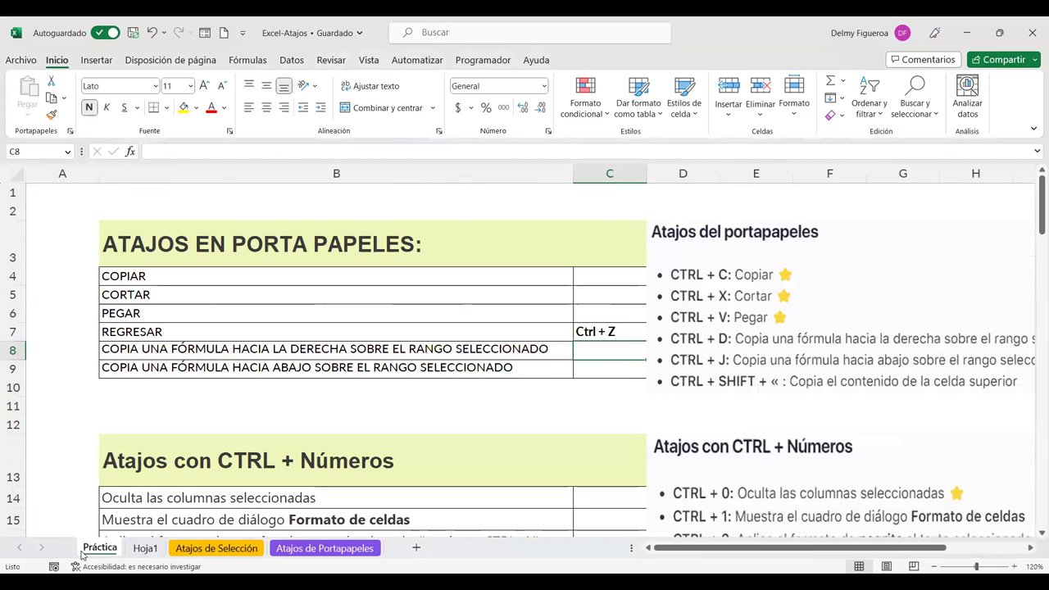
click(145, 552)
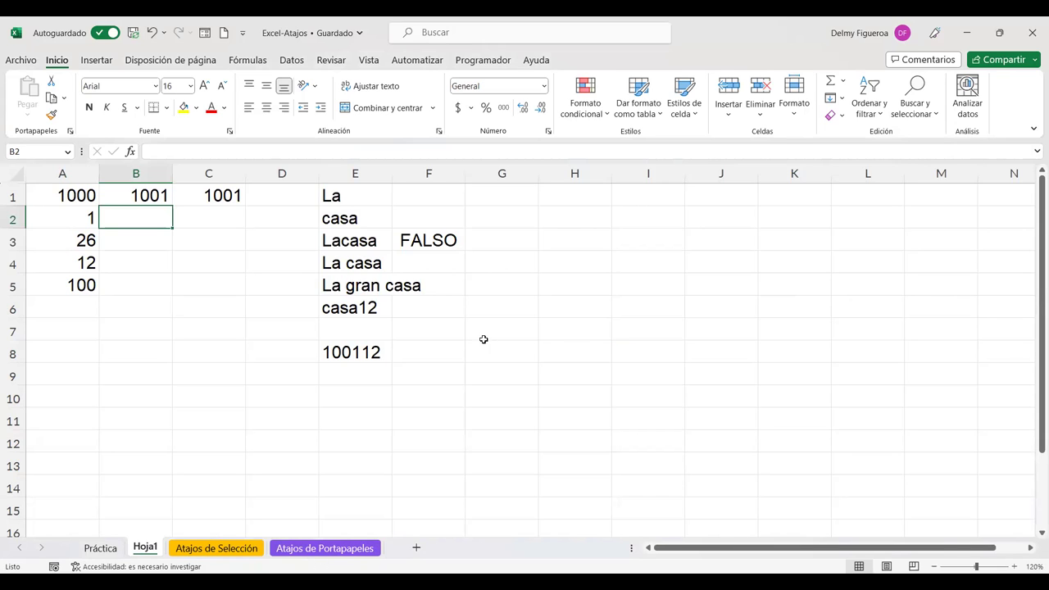
click(383, 348)
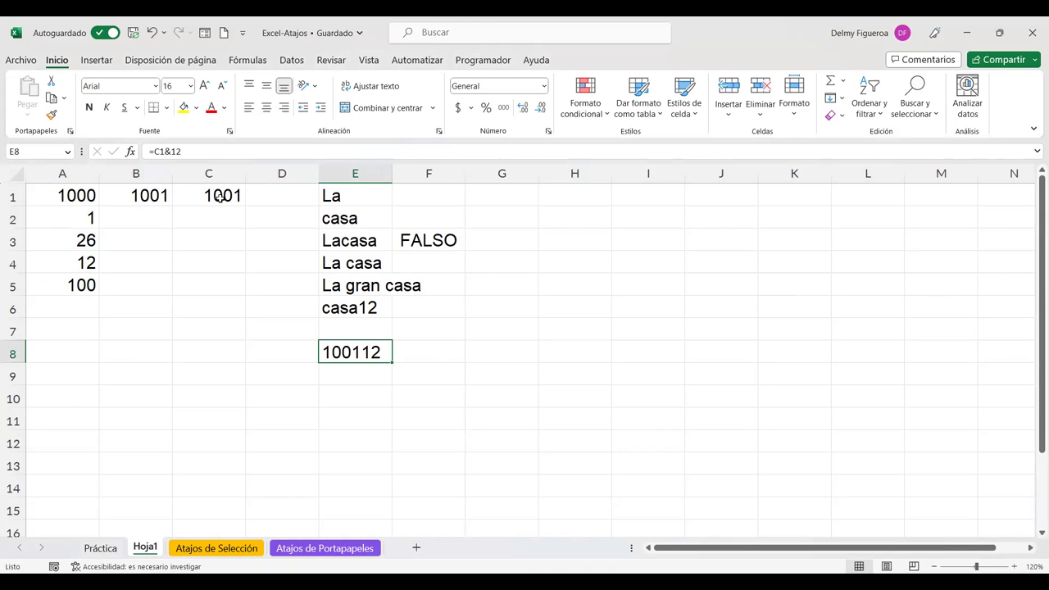
- Delete C1's =B1+B2 formula and confirm E8's =C1&12 now shows 12
click(219, 197)
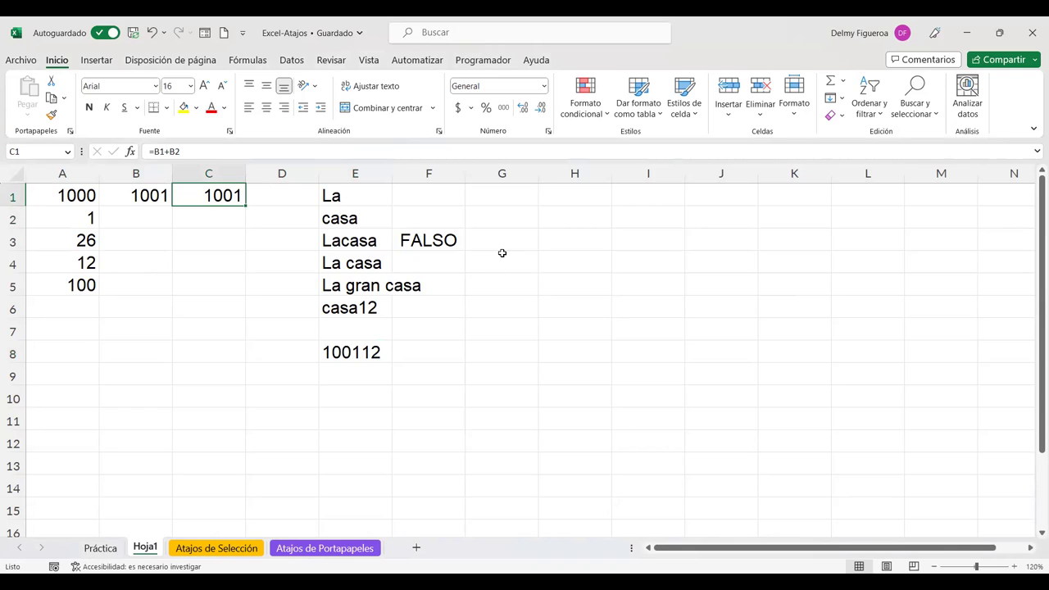
key(Delete)
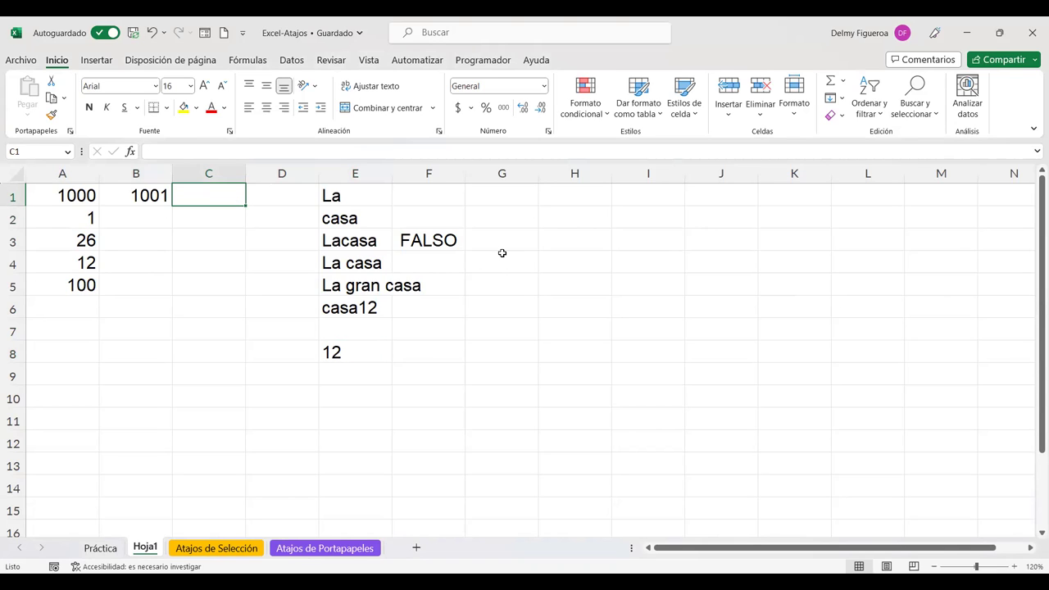
click(369, 354)
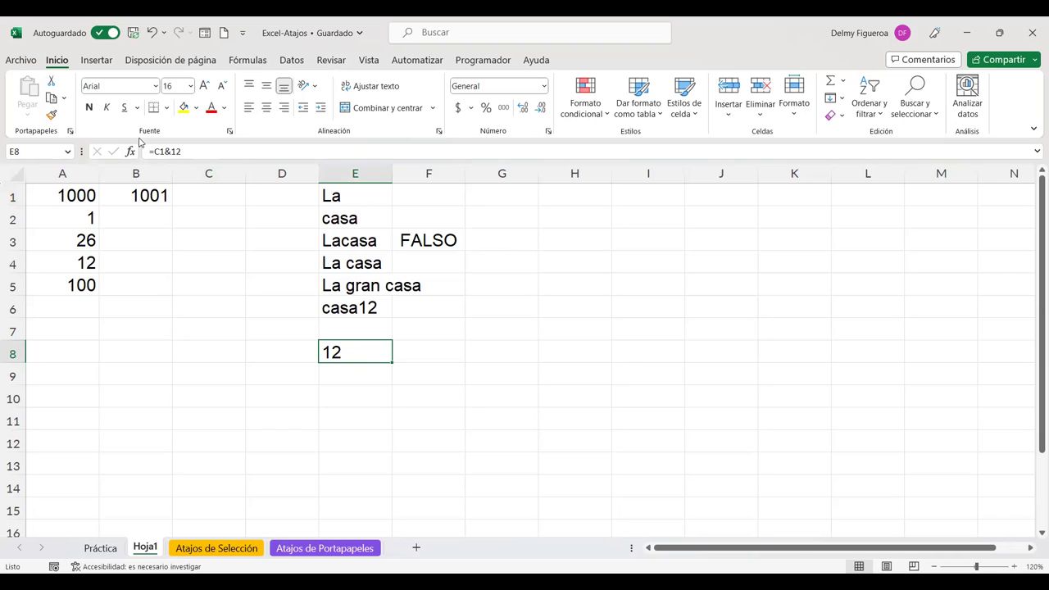
key(F2)
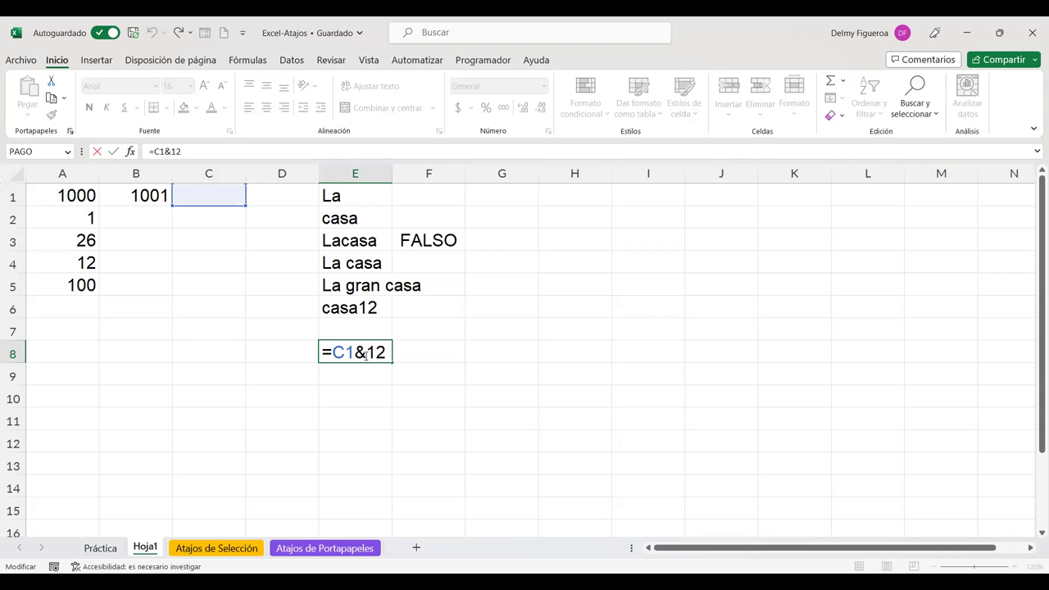
key(Return)
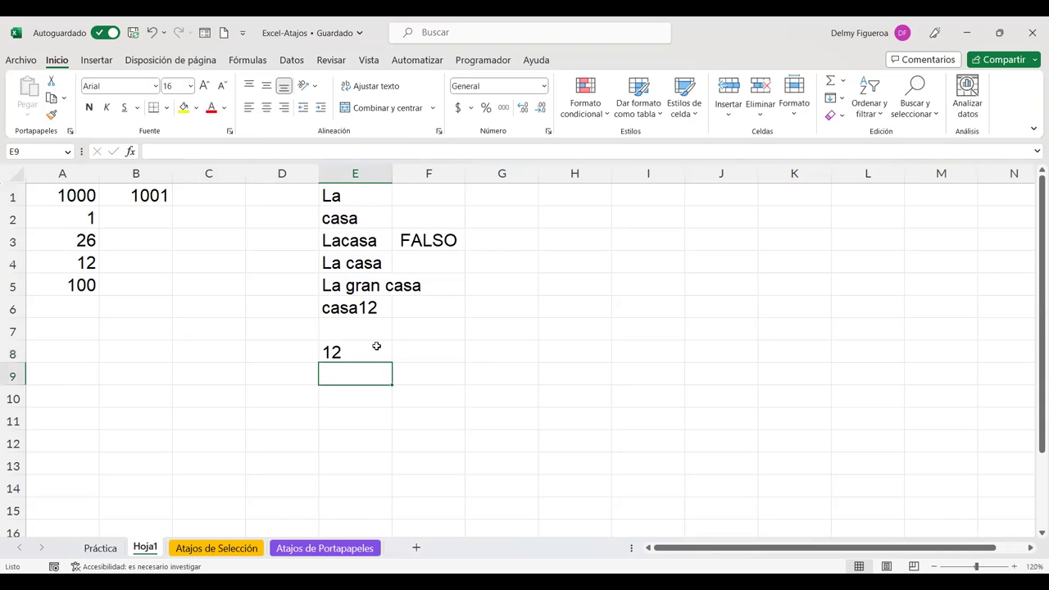
click(226, 200)
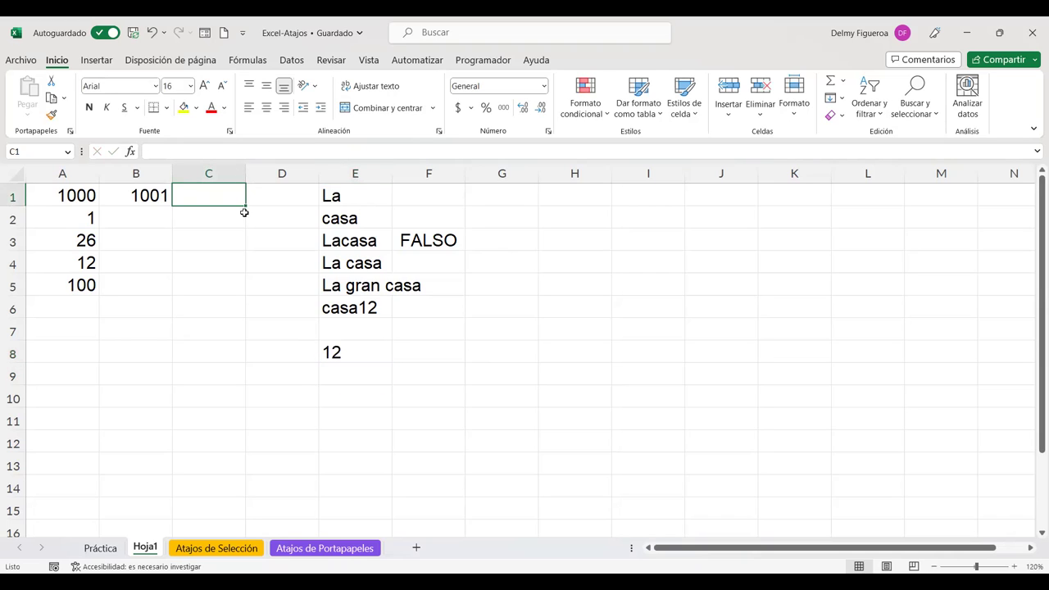
click(341, 337)
click(350, 355)
double_click(350, 355)
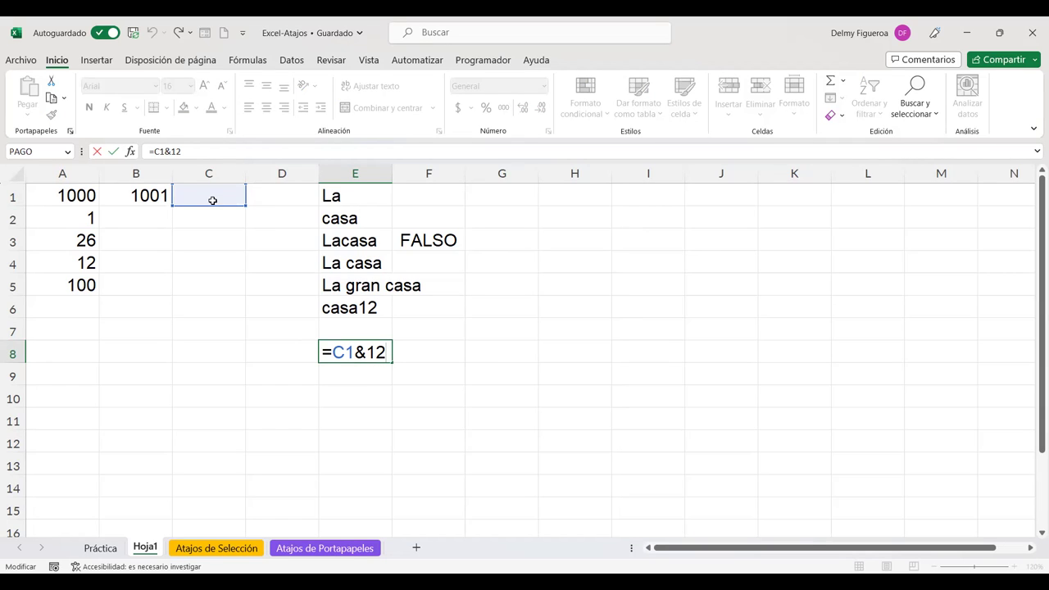
key(Return)
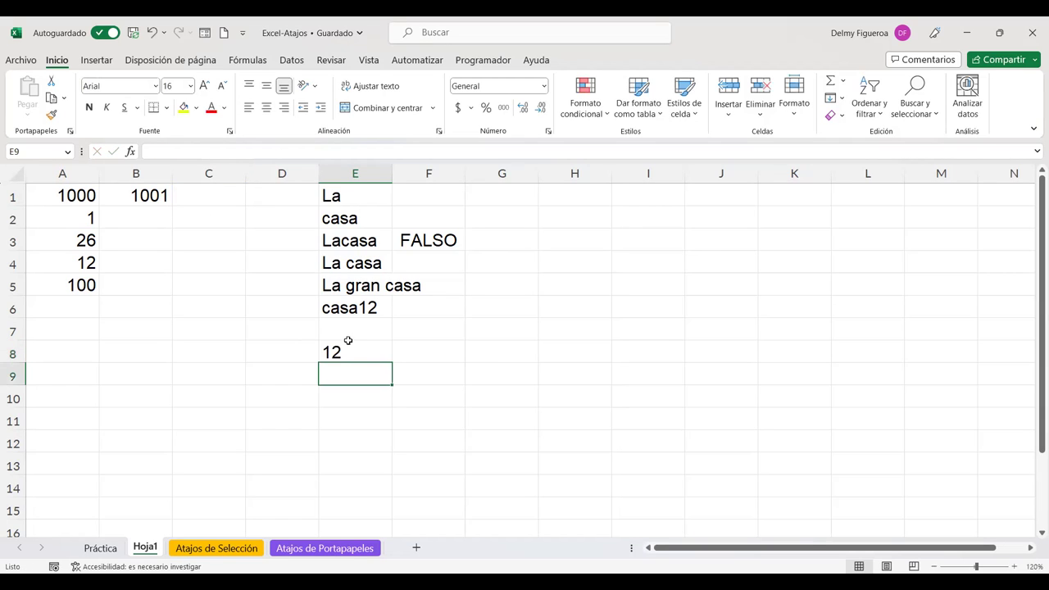
click(355, 354)
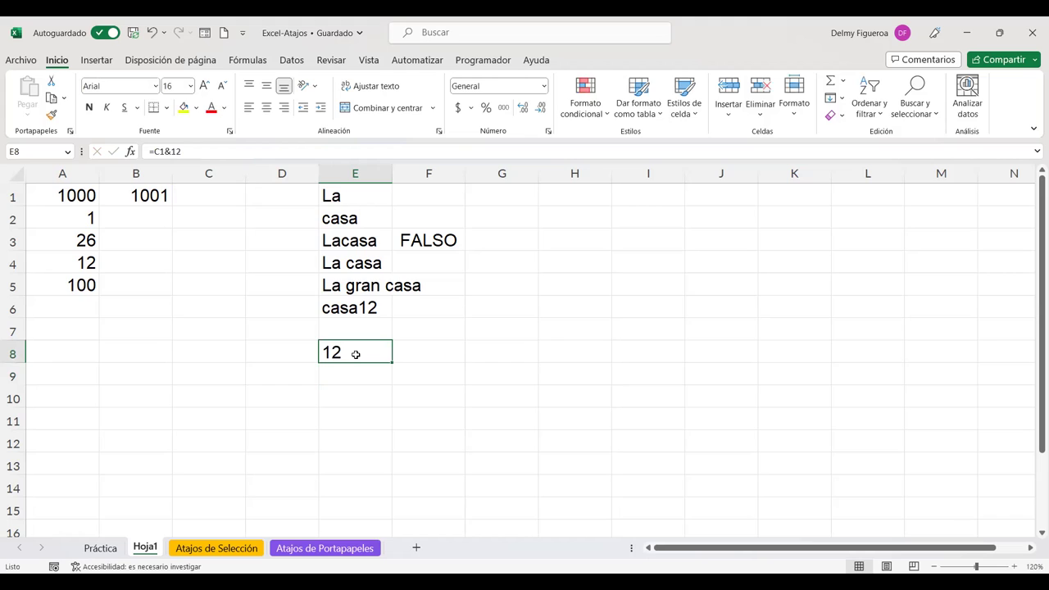
double_click(355, 355)
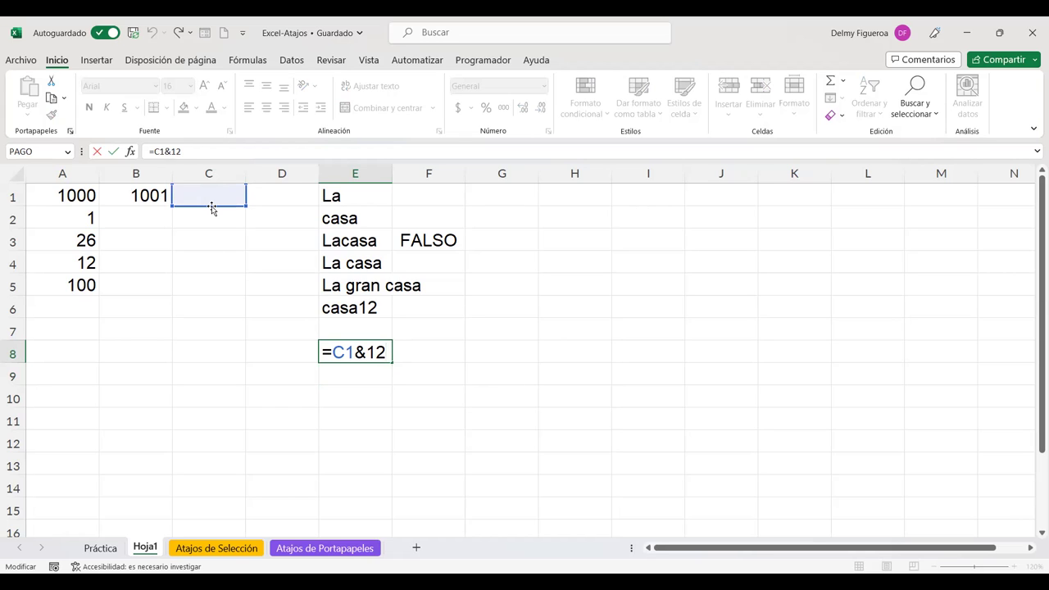
key(Return)
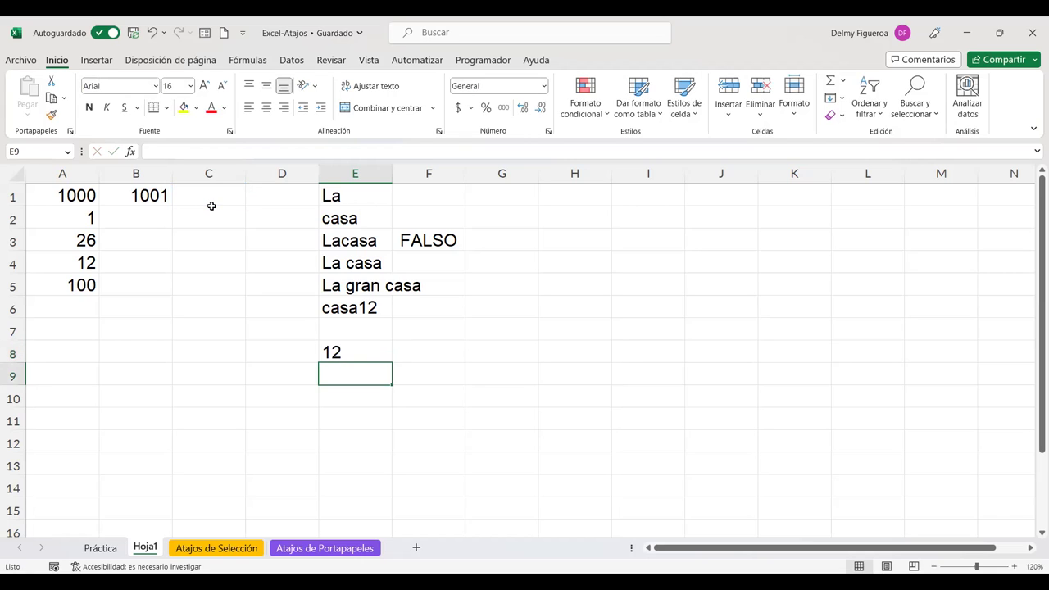
click(214, 191)
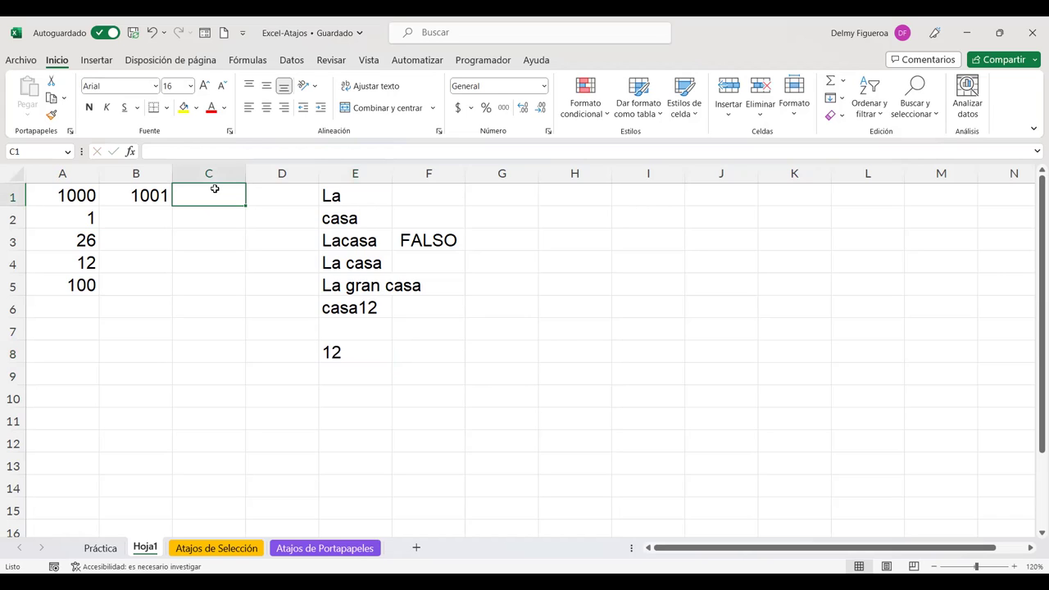
- Enter 1, 2, then 3 in C1, with E8 updating to 112, 212 and 312
text(1)
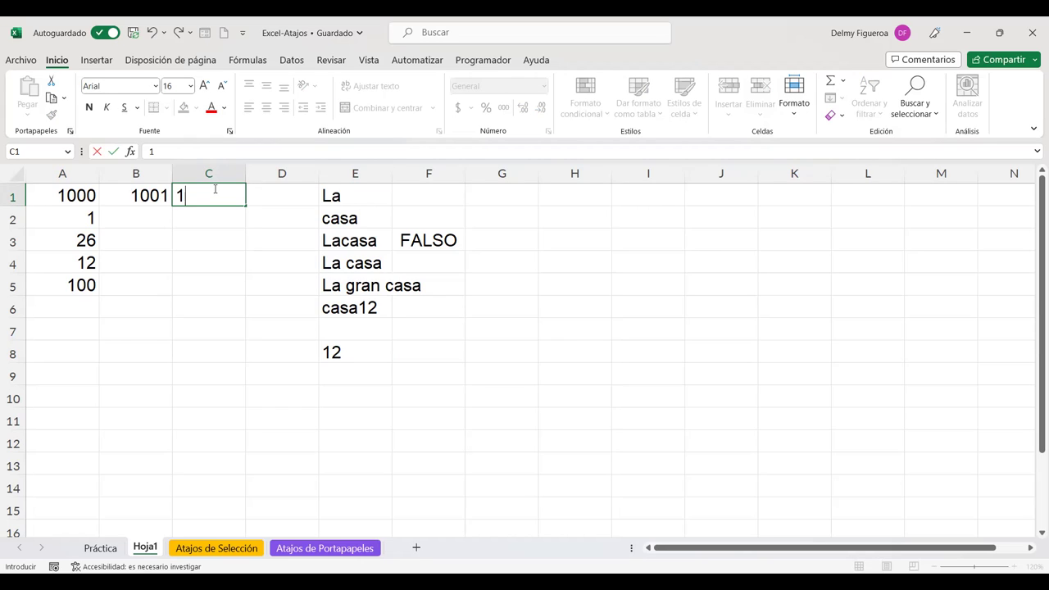
key(Return)
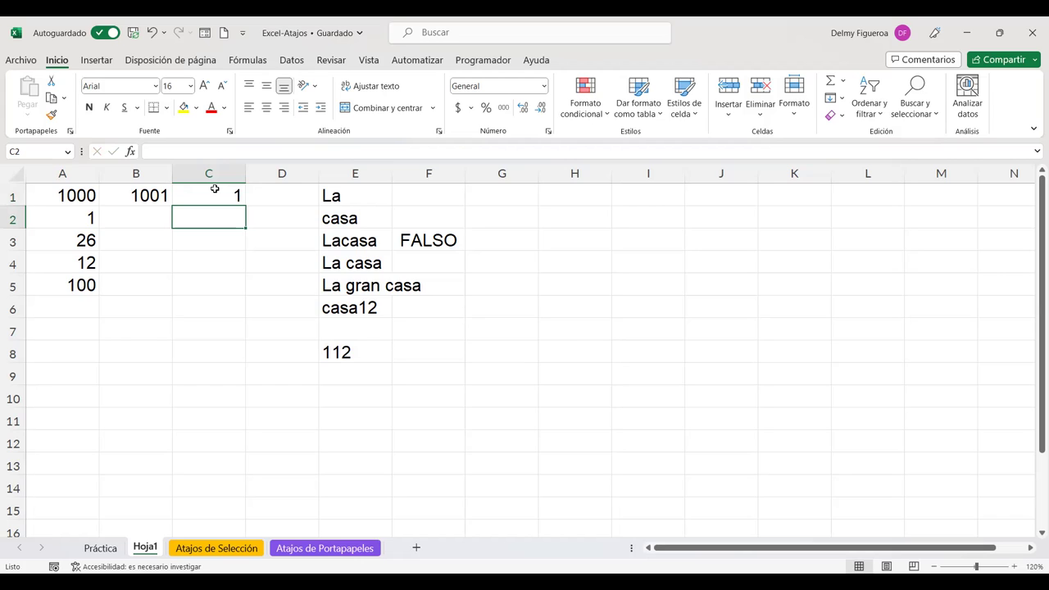
click(214, 189)
text(2)
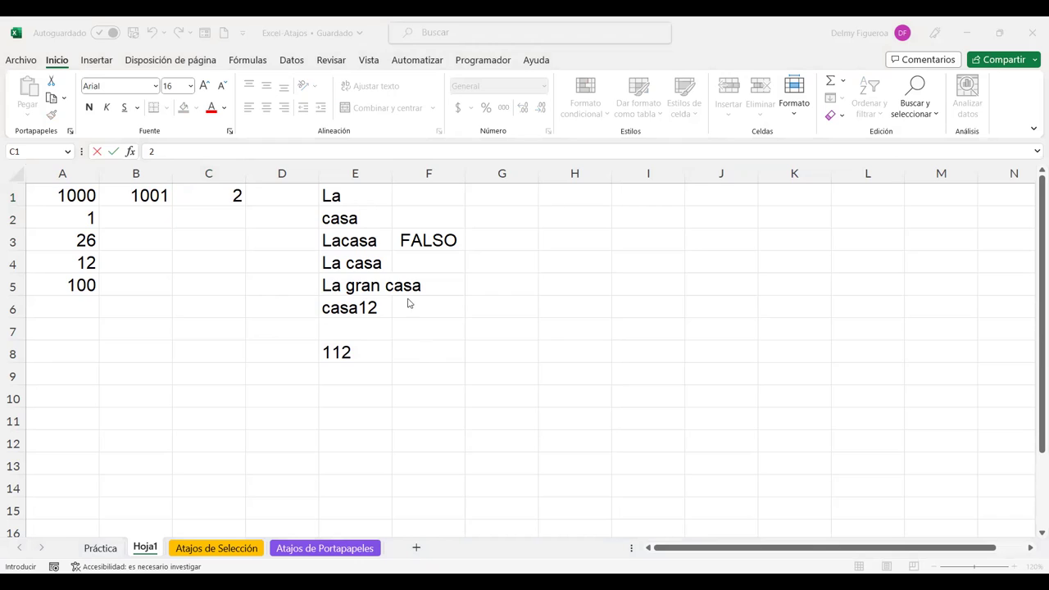
click(230, 195)
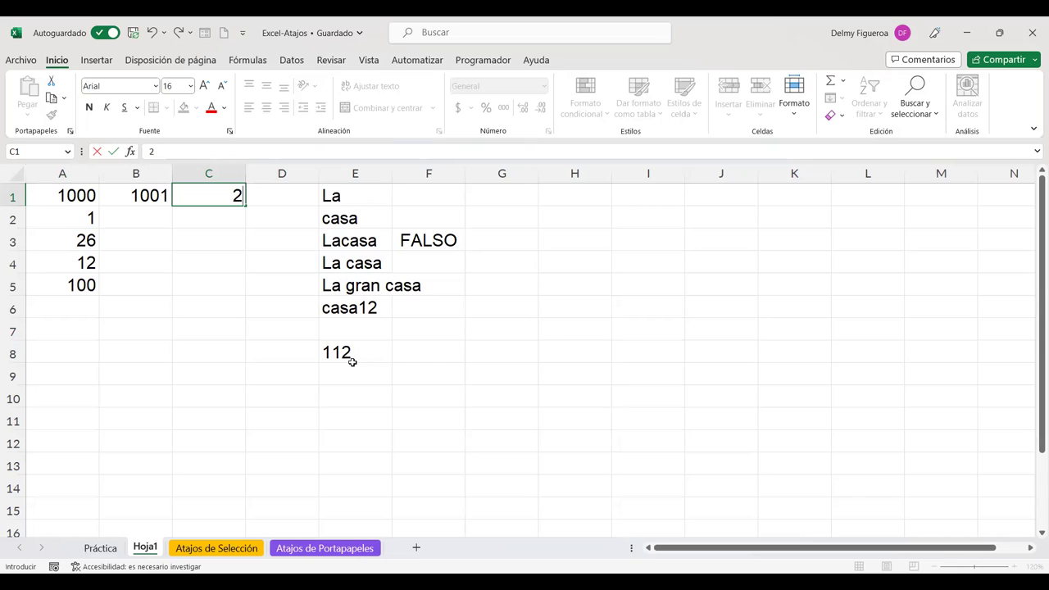
key(Return)
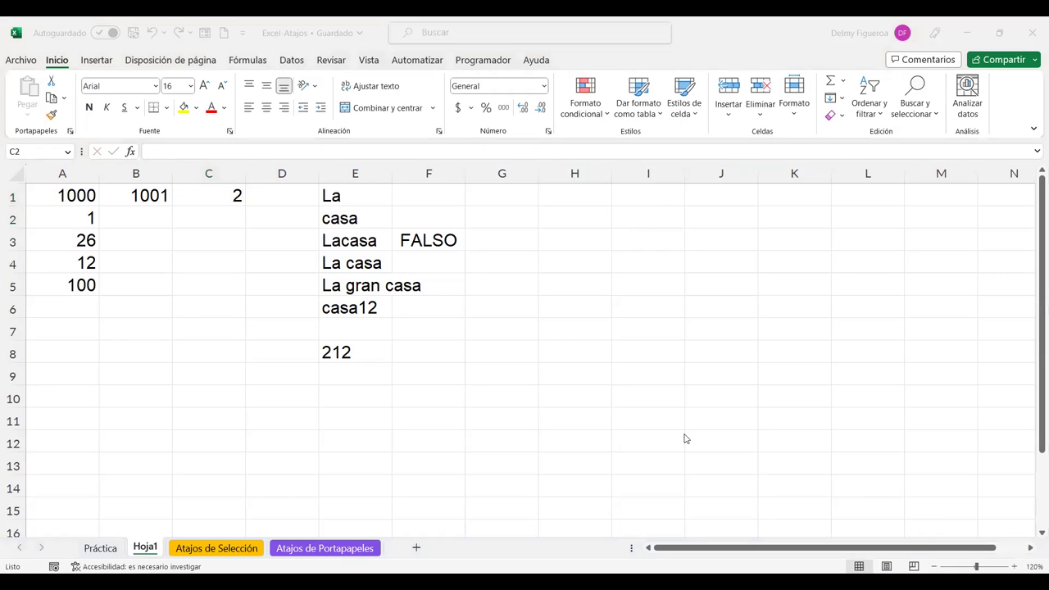
click(215, 199)
text(3)
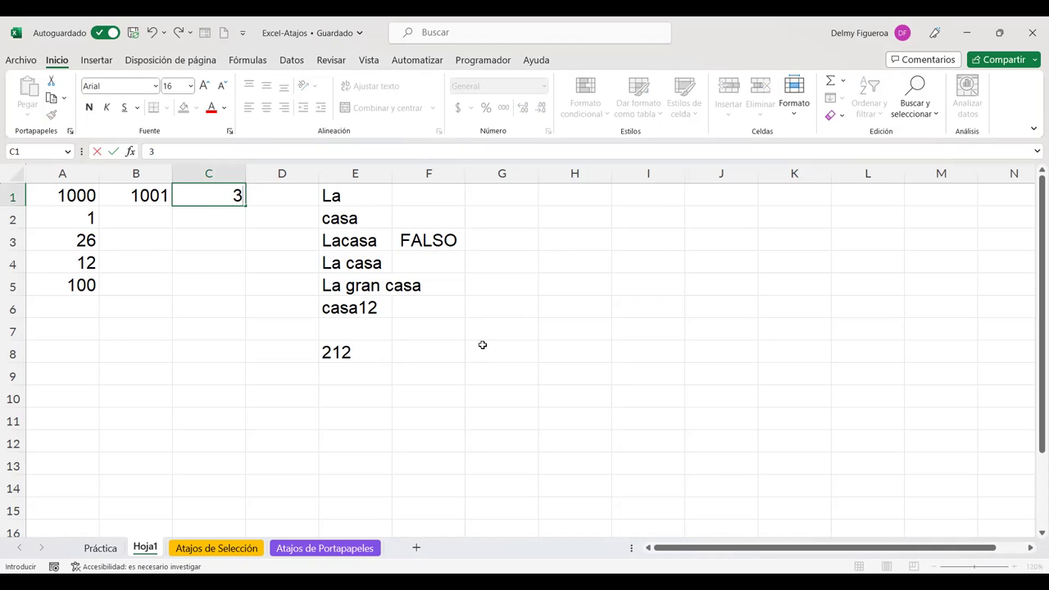
key(Return)
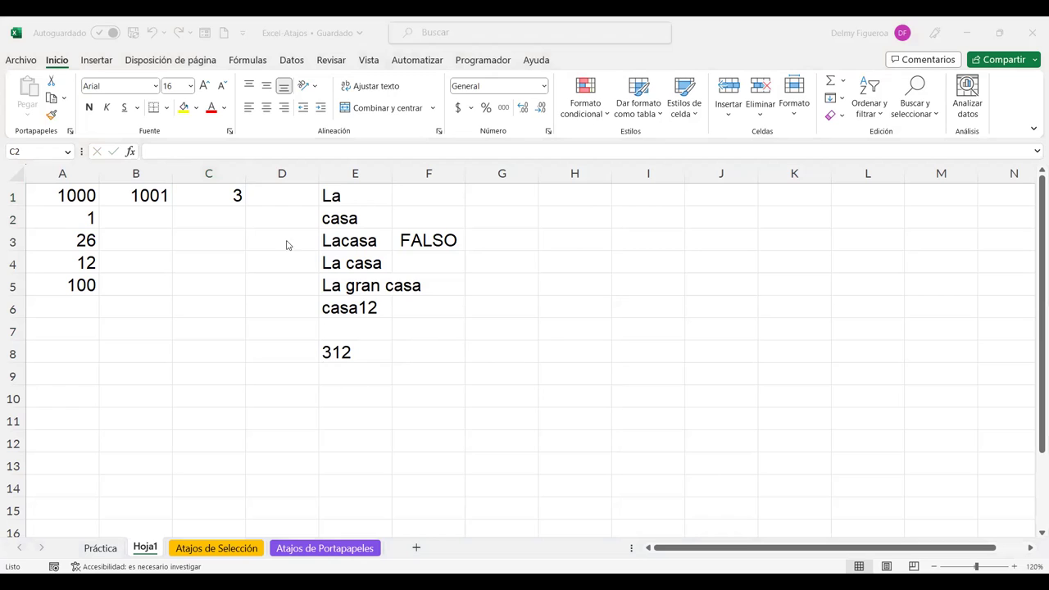
- Re-enter E8's formula, clear C1, and set C1 to =B1+B2 so E8 shows 100112
click(349, 359)
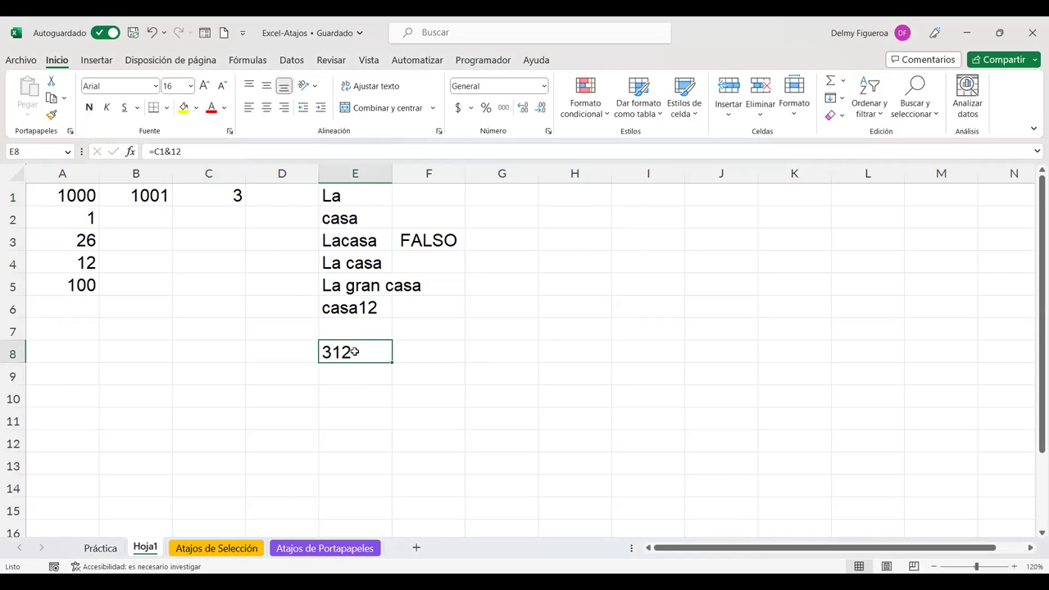
key(F2)
key(F2)
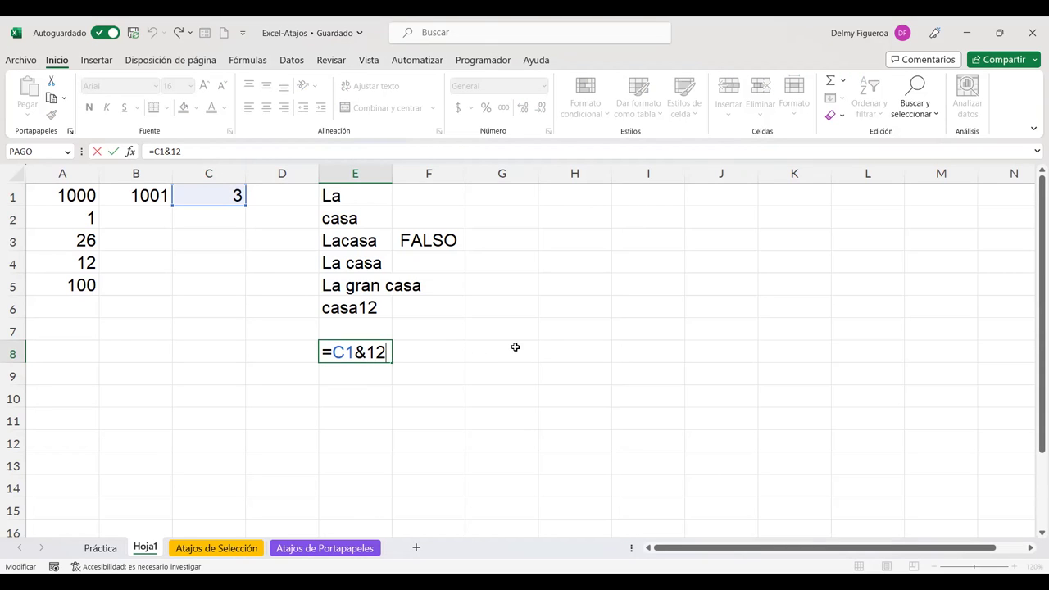
key(Return)
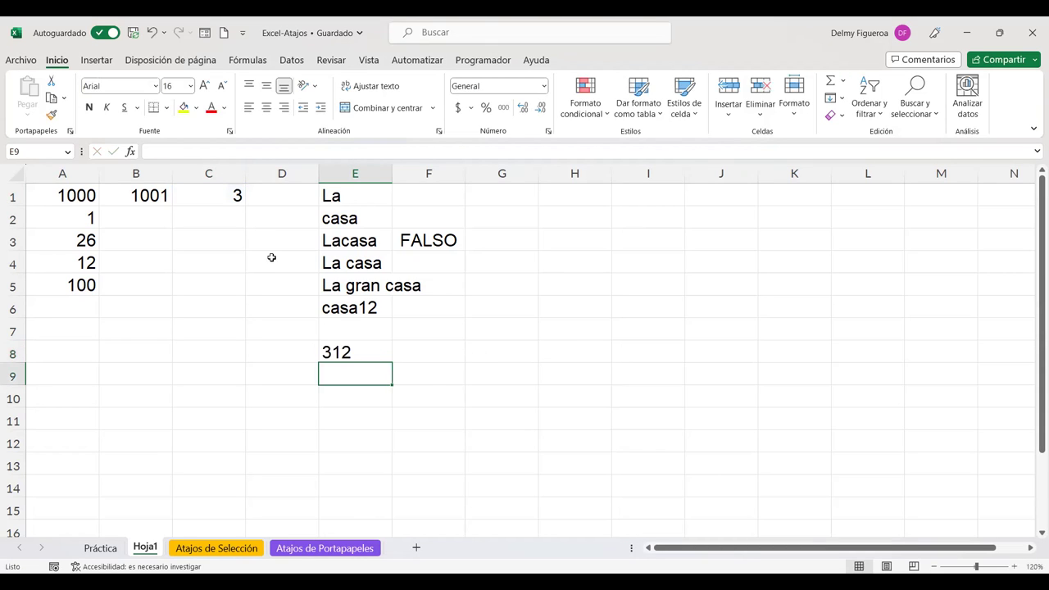
click(213, 195)
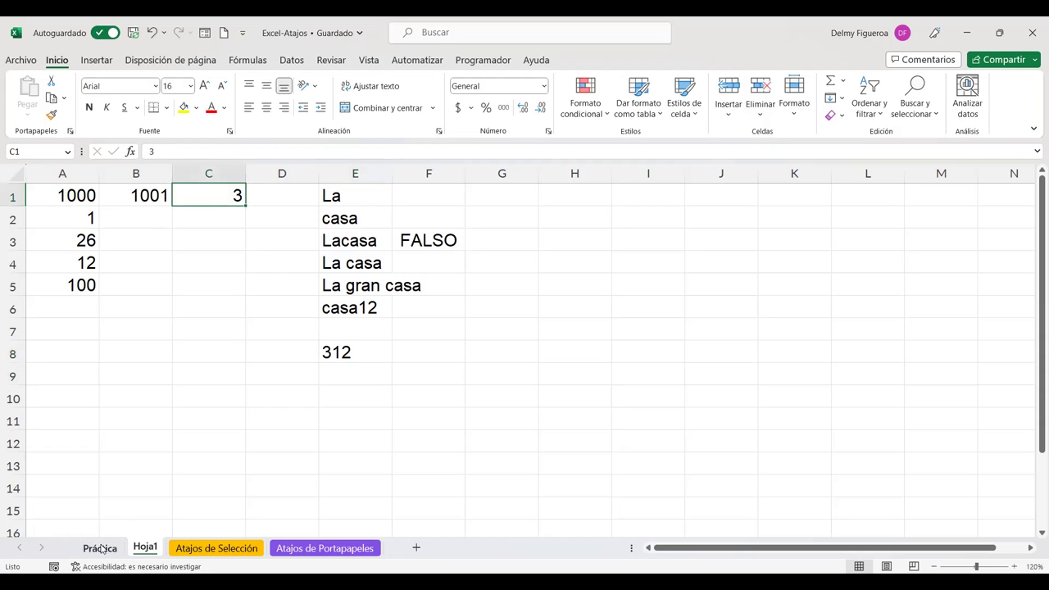
key(Delete)
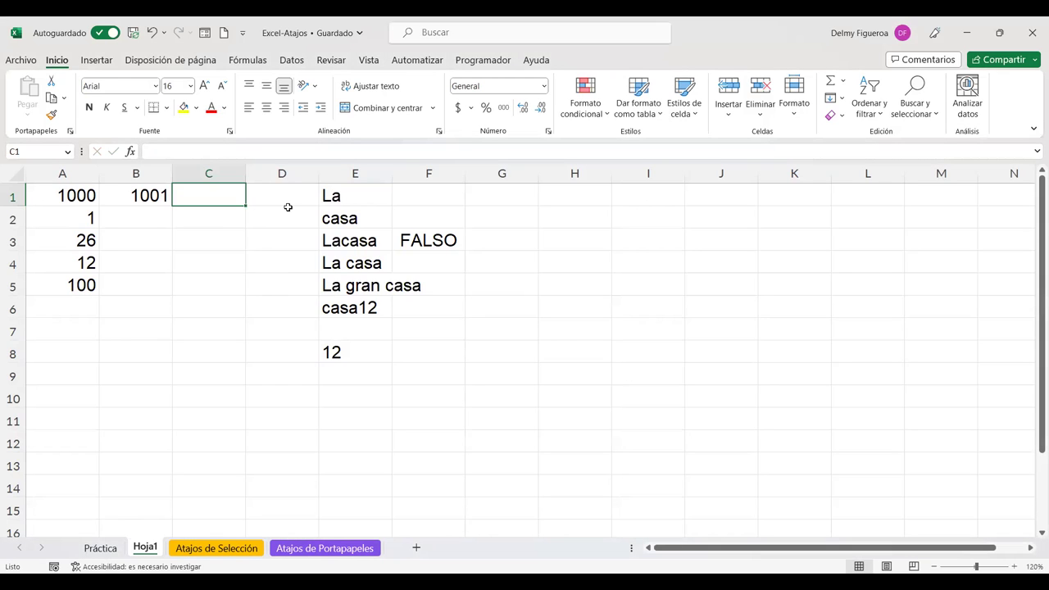
key(ctrl+r)
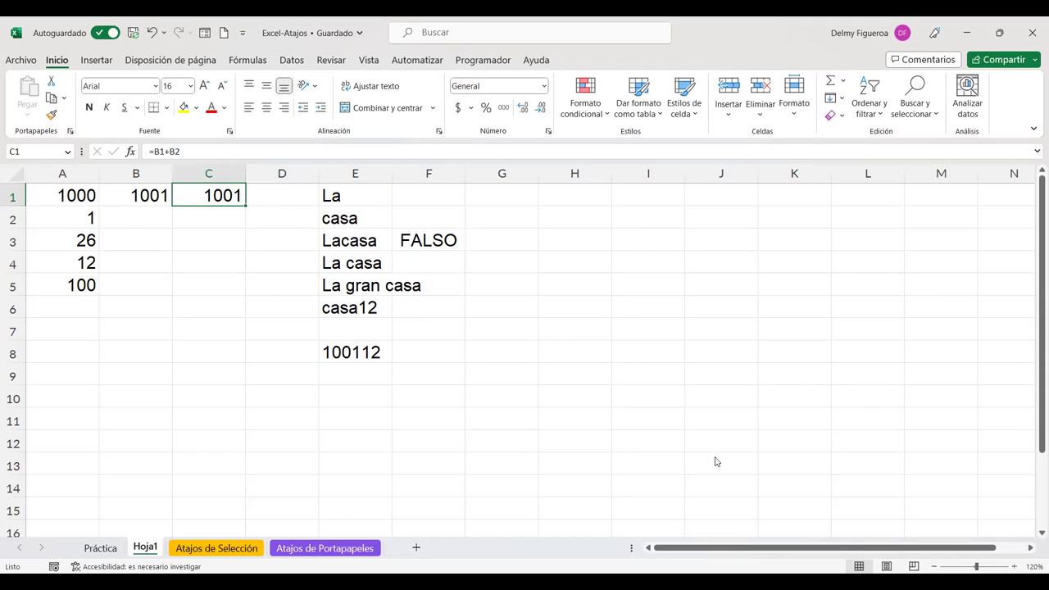
click(219, 220)
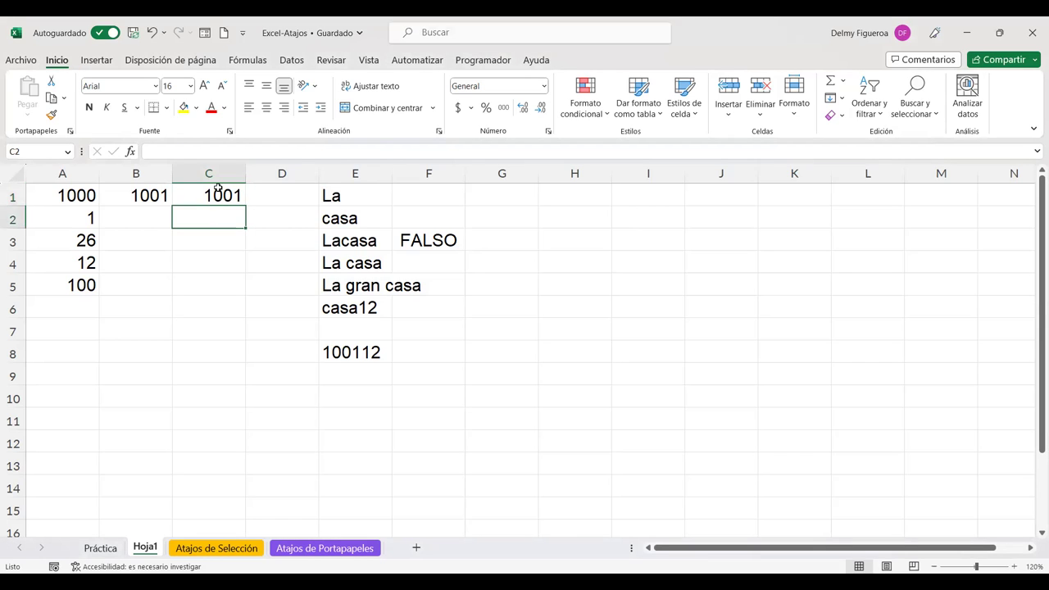
click(220, 191)
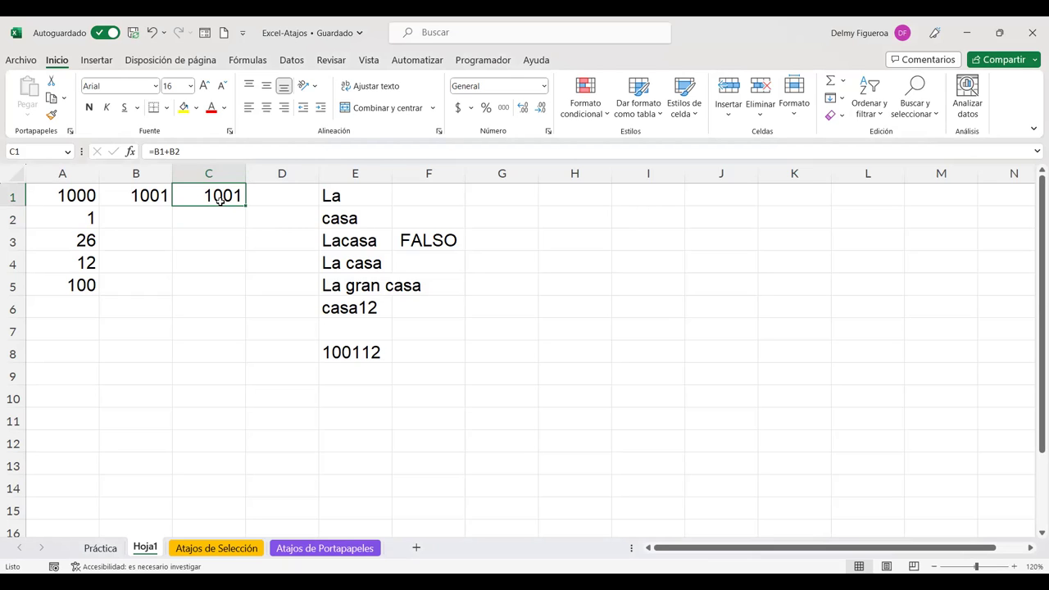
click(364, 358)
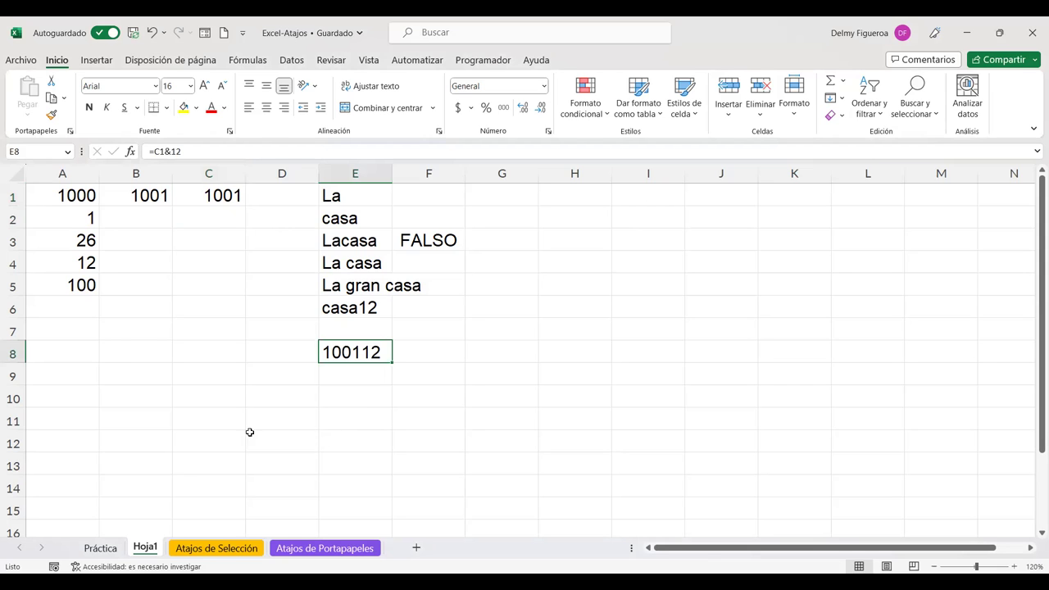
- On the Práctica sheet, select the 'Oculta las columnas seleccionadas' description in the CTRL + Números table
click(100, 548)
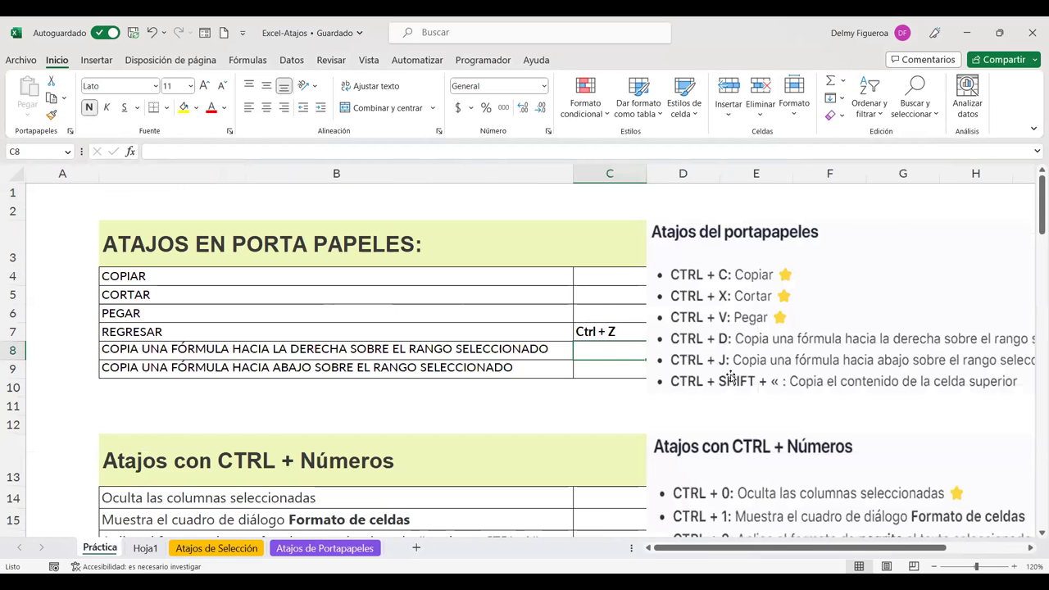
scroll(730, 378, down, 3)
click(302, 290)
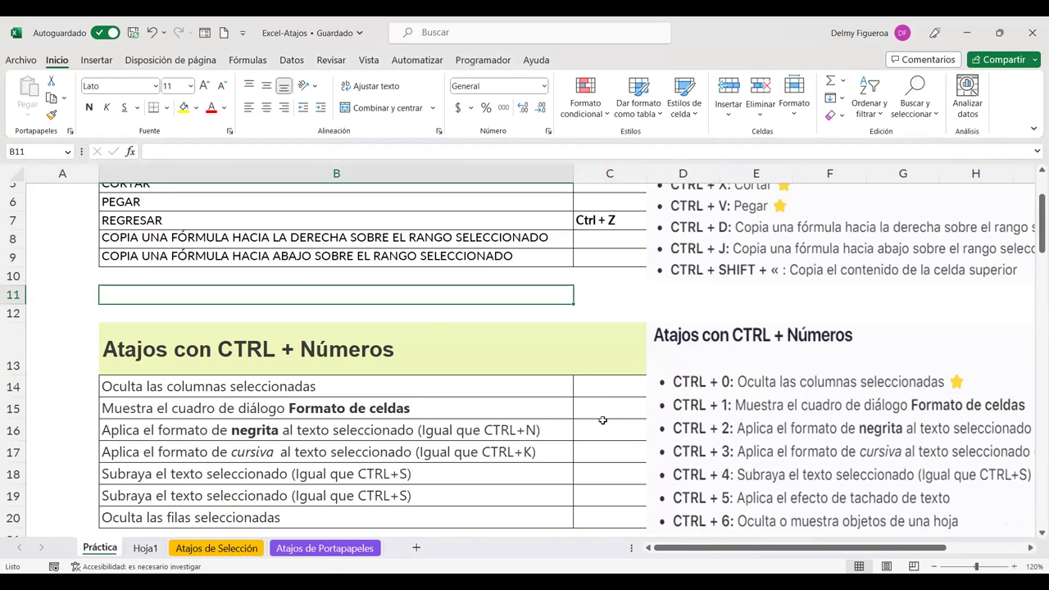
click(599, 381)
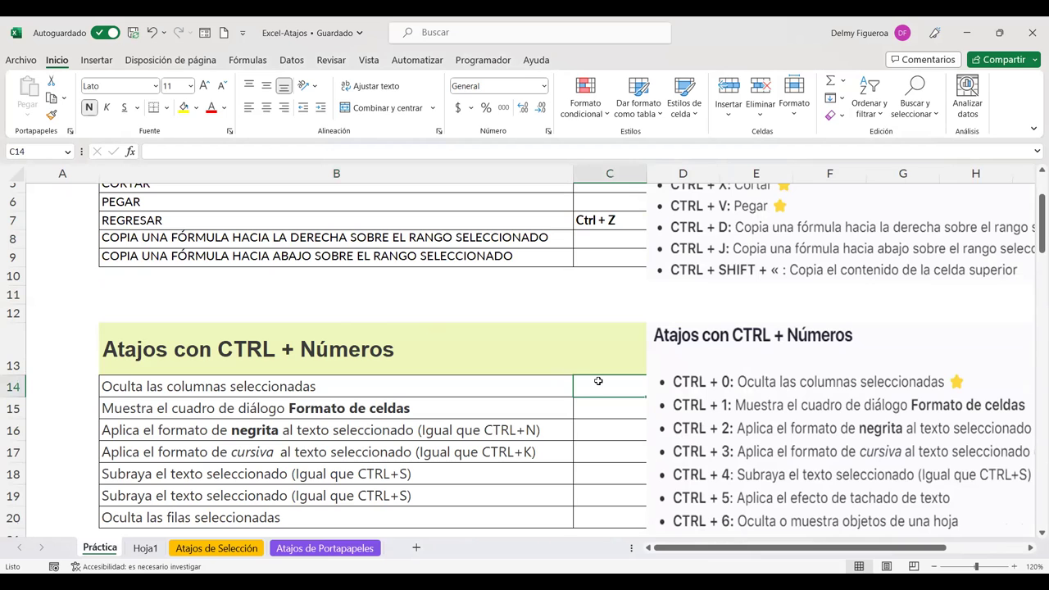
scroll(599, 381, up, 2)
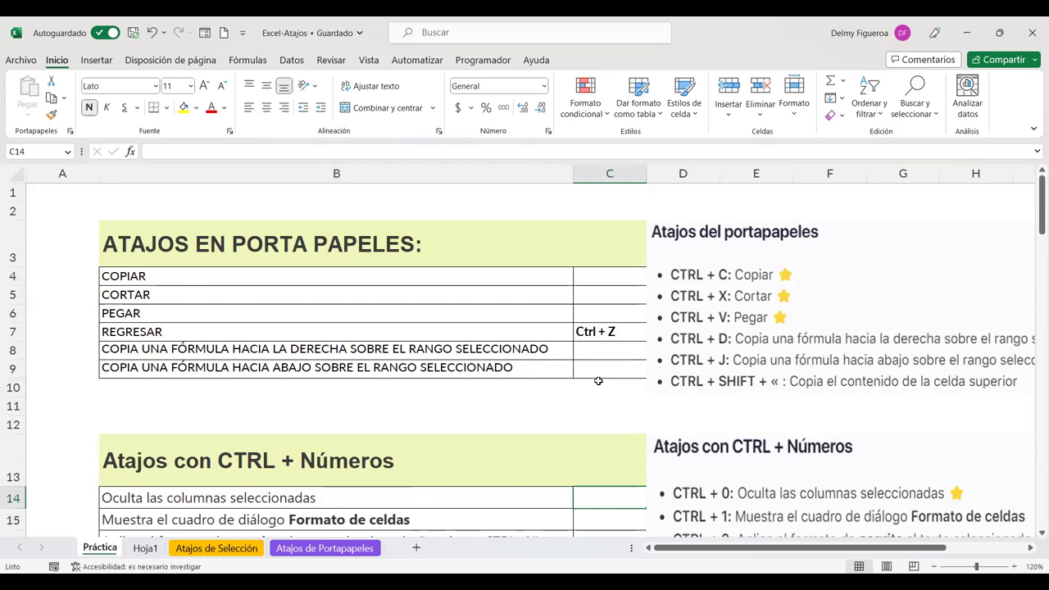
scroll(598, 382, down, 2)
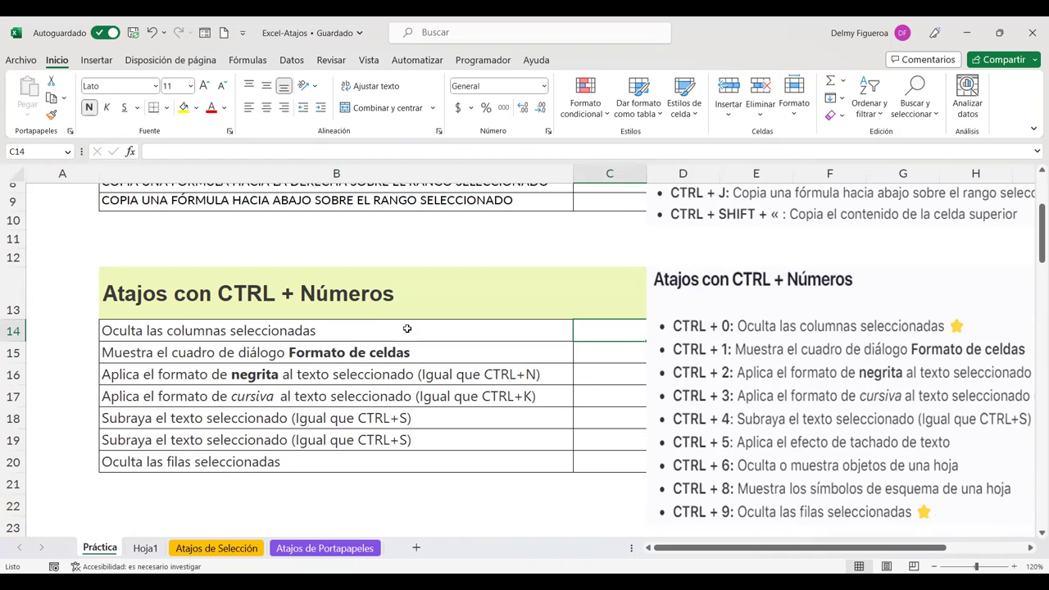
click(434, 332)
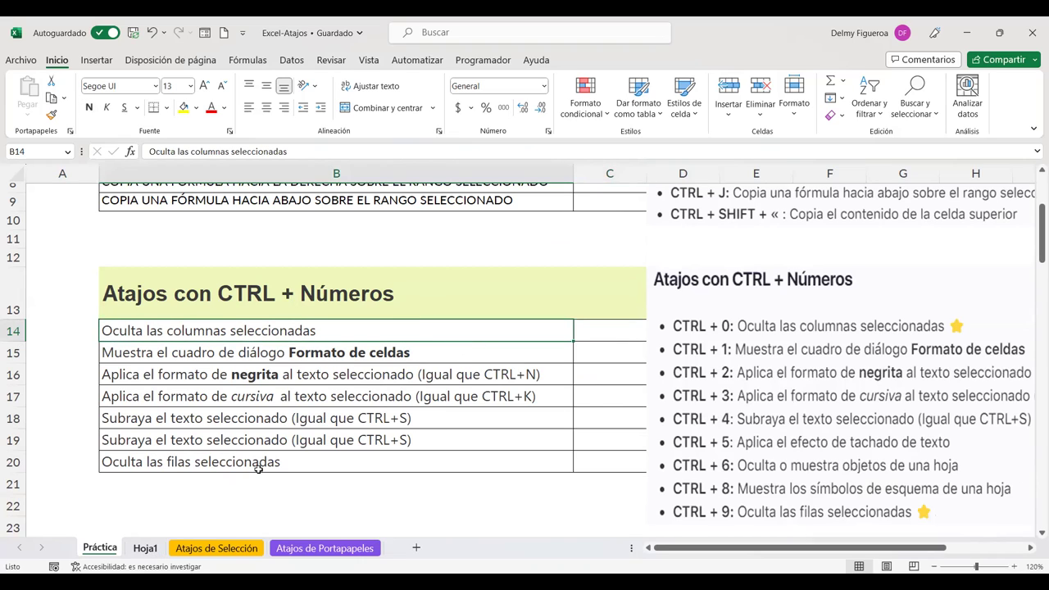
- Hide column E on Hoja1 with Ctrl+0, then go back to the Práctica sheet
click(146, 548)
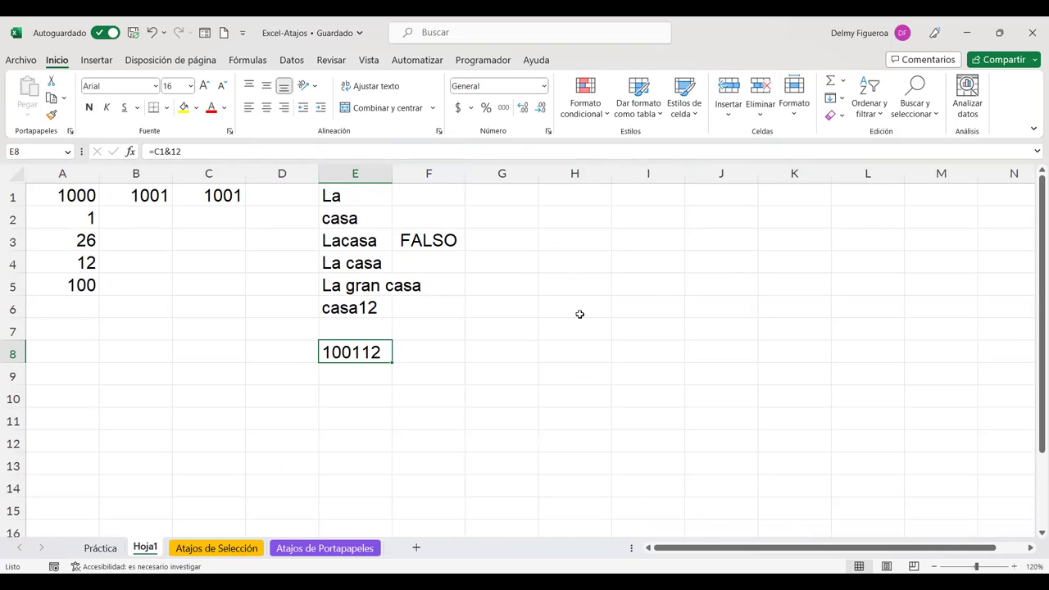
key(ctrl+0)
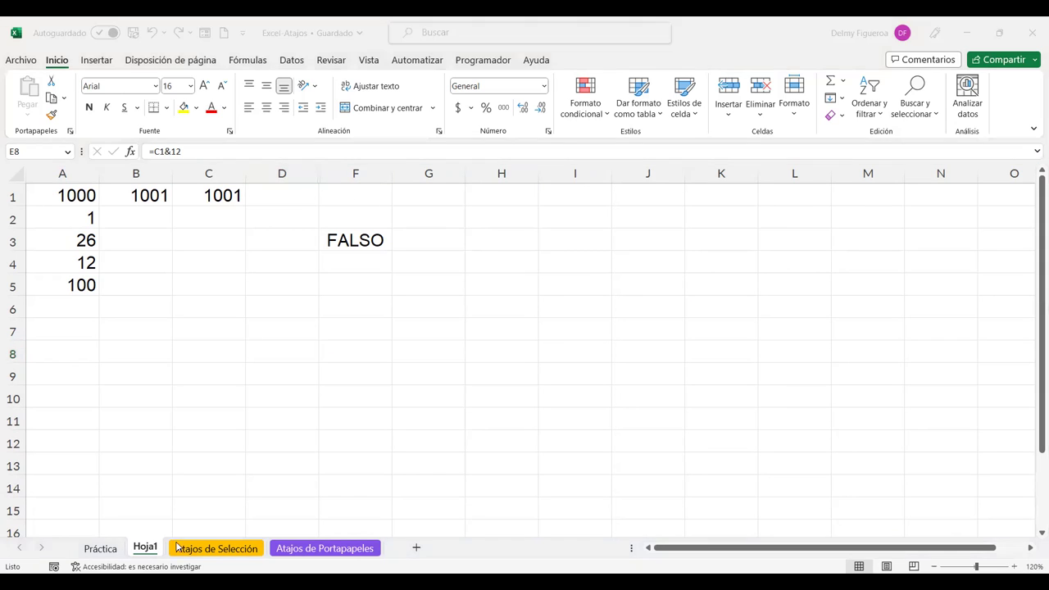
click(110, 555)
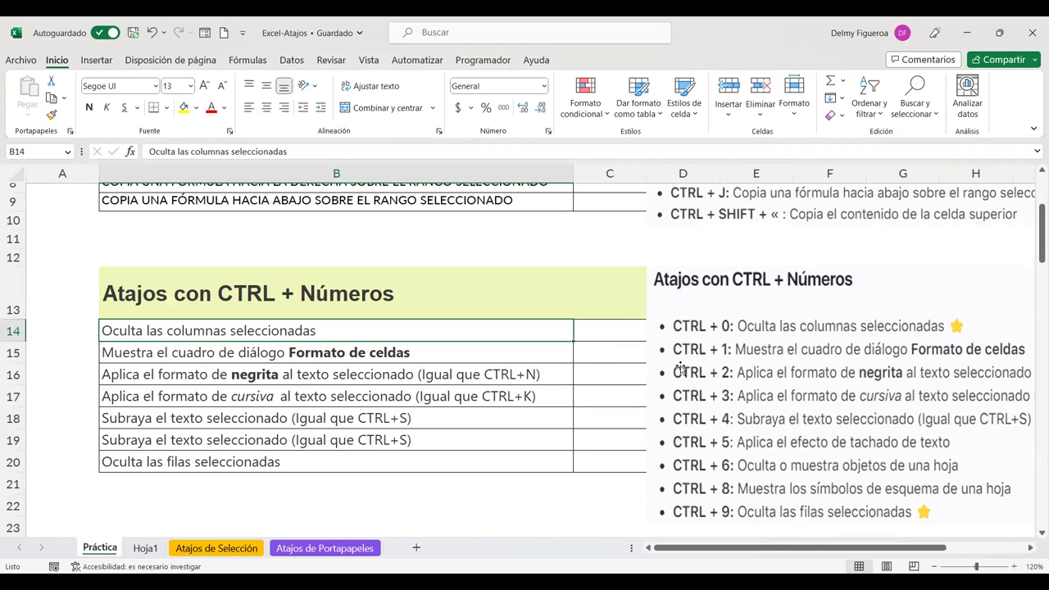
- From the Formato de celdas shortcut row, open Formato de celdas with Ctrl+1 and cancel it
click(449, 355)
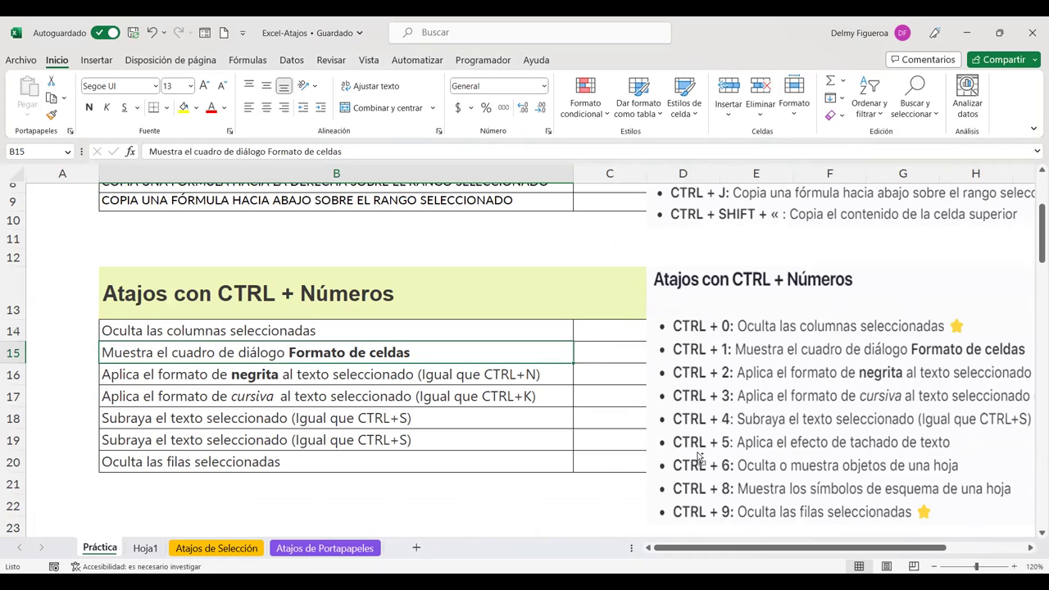
key(ctrl+1)
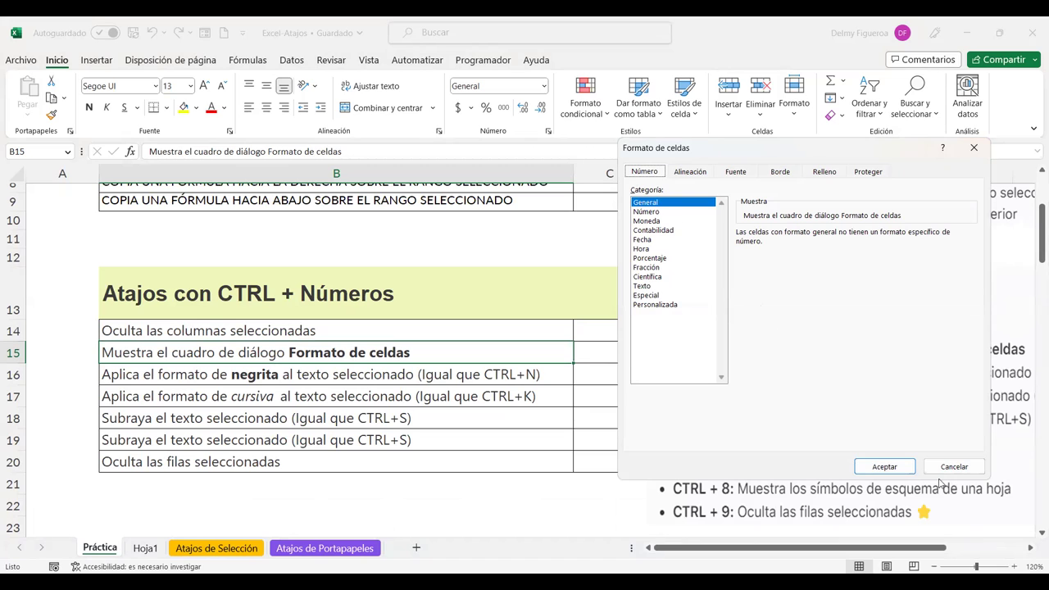
click(945, 468)
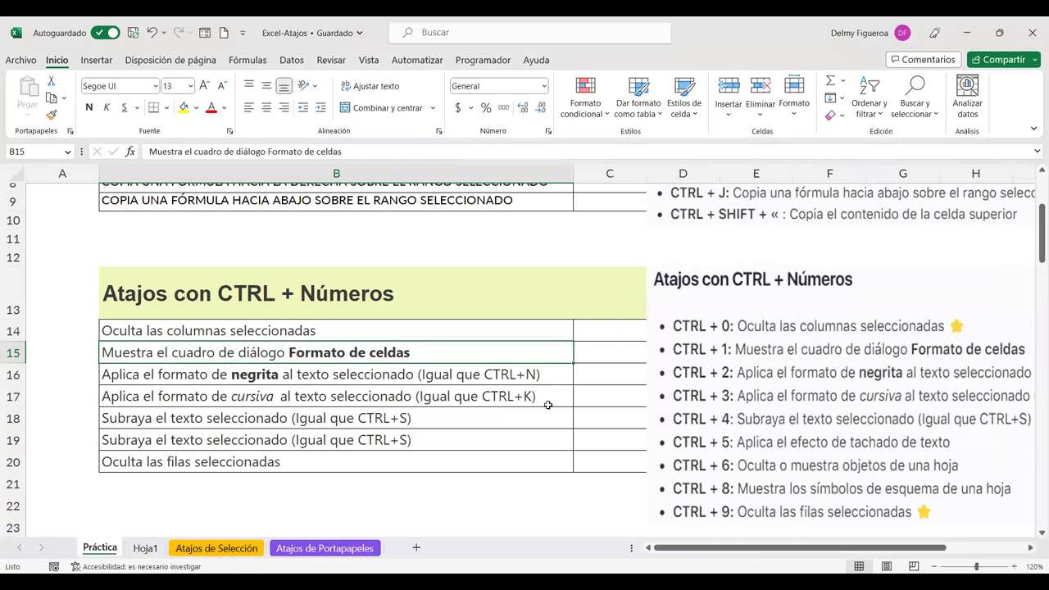
click(609, 368)
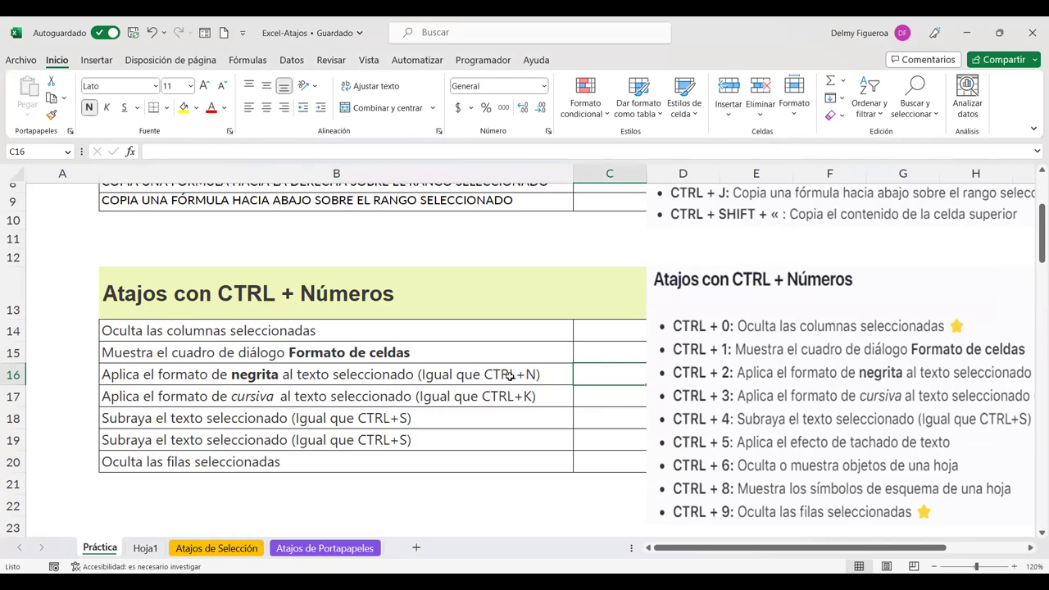
click(510, 375)
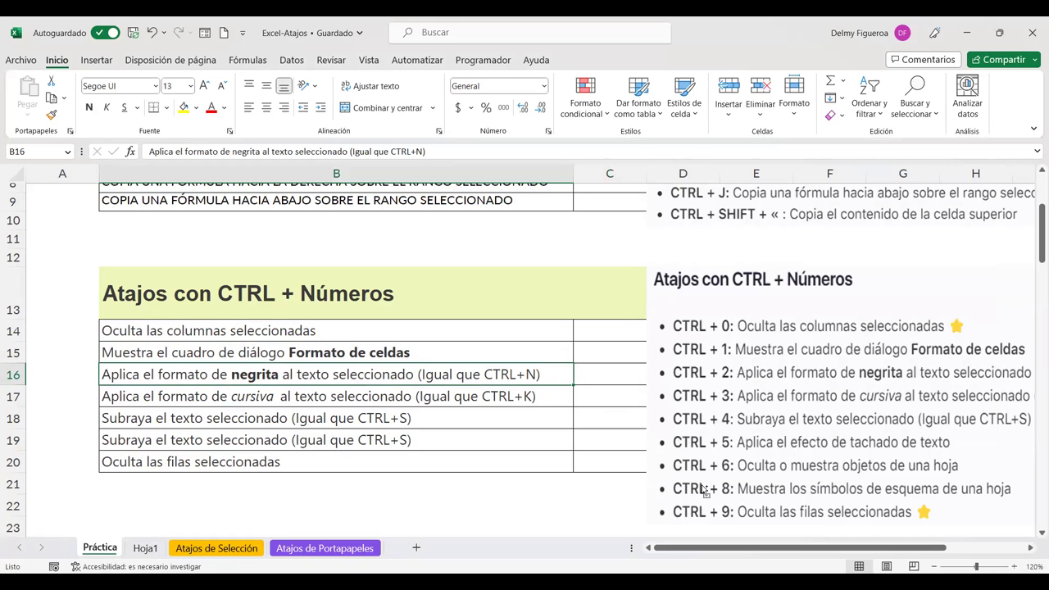
key(ctrl+2)
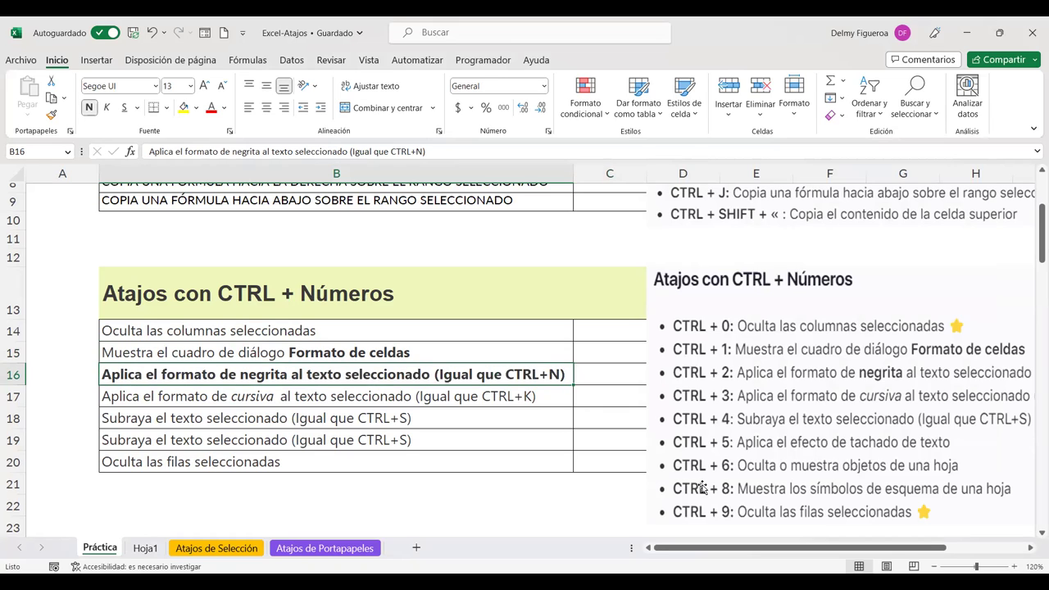
key(ctrl+2)
key(ctrl+2)
key(ctrl+2)
key(ctrl+2)
key(ctrl+2)
key(ctrl+2)
key(ctrl+2)
key(ctrl+2)
key(ctrl+2)
key(ctrl+2)
key(ctrl+2)
key(ctrl+2)
key(ctrl+2)
key(ctrl+2)
key(ctrl+2)
key(ctrl+2)
key(ctrl+2)
key(ctrl+2)
key(ctrl+2)
key(ctrl+2)
key(ctrl+z)
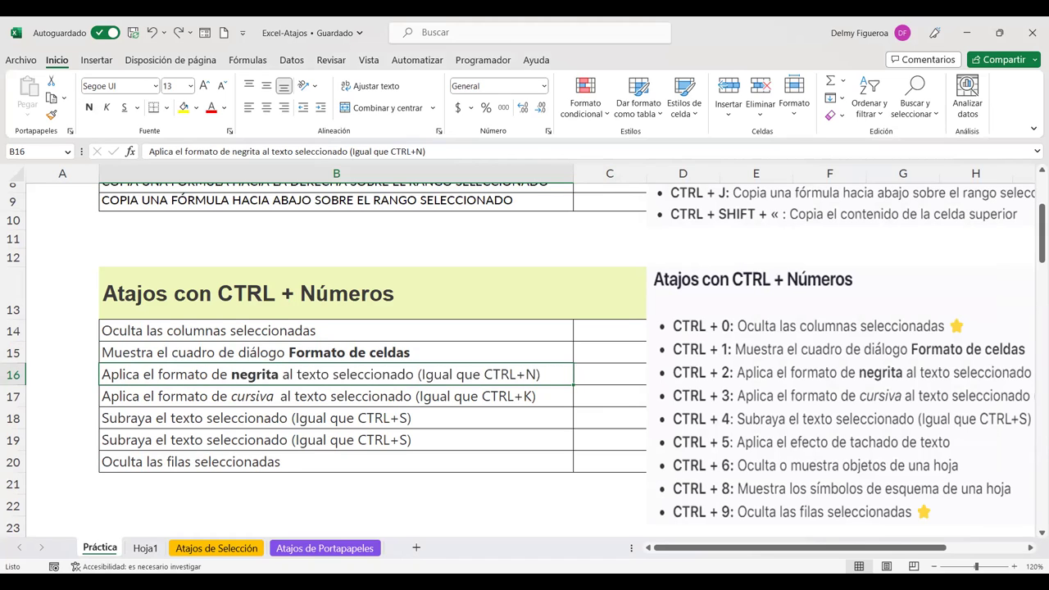
click(614, 397)
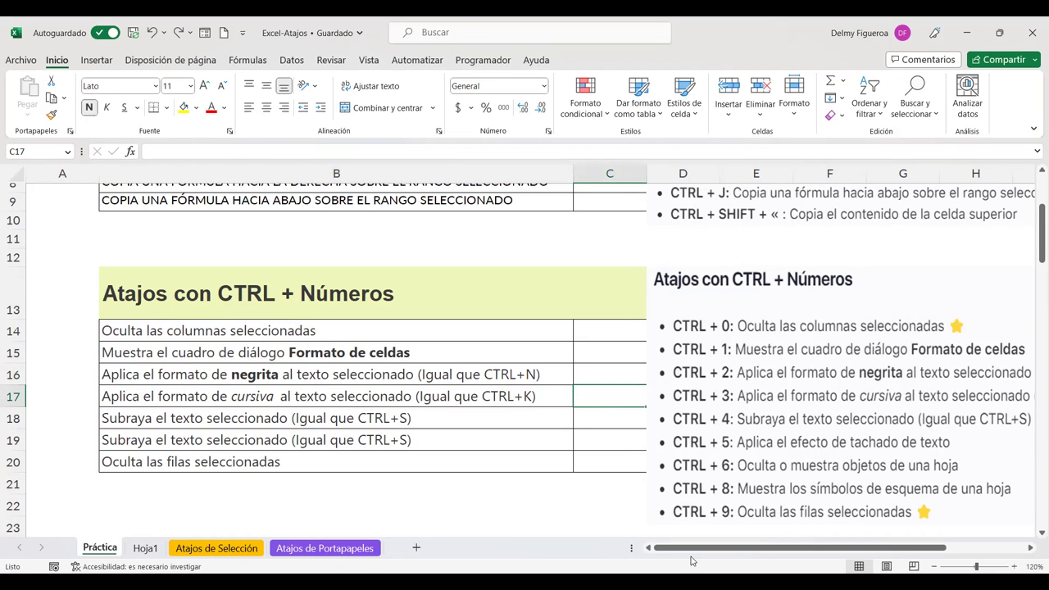
click(514, 397)
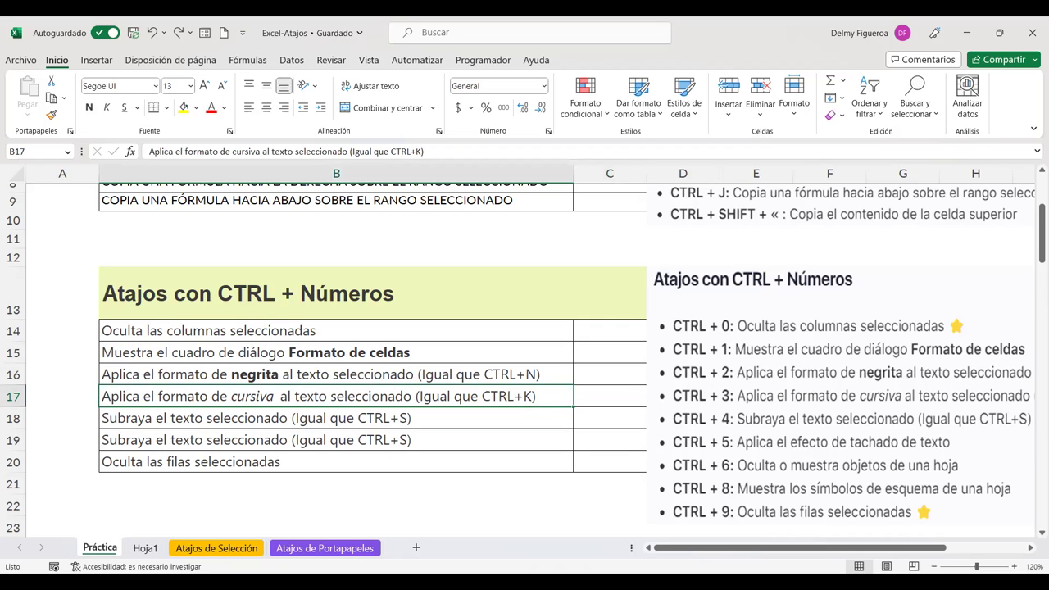
key(ctrl+3)
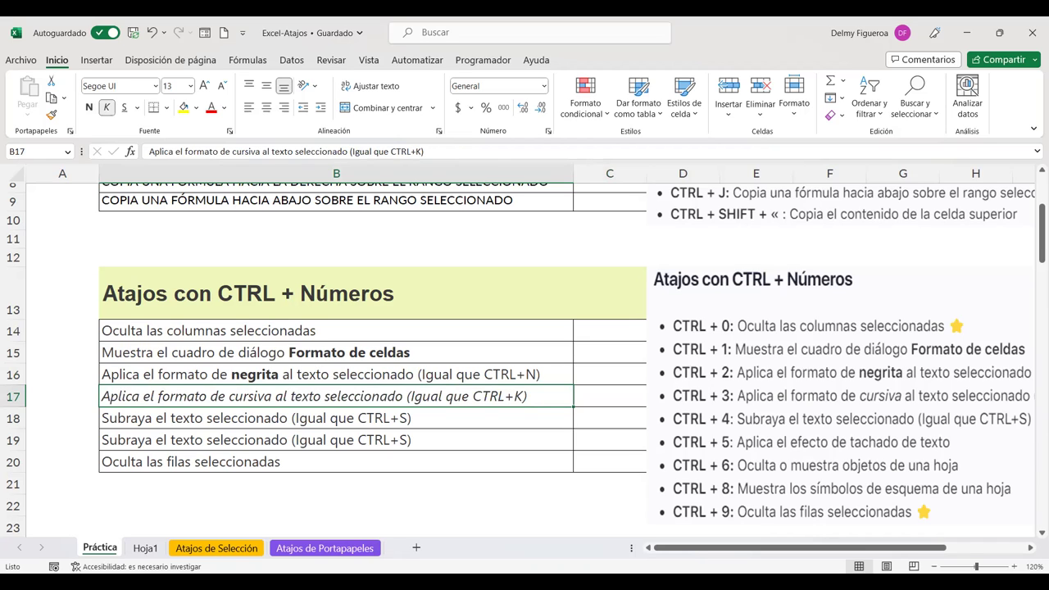
key(ctrl+3)
key(ctrl+3)
key(ctrl+3)
key(ctrl+3)
key(ctrl+3)
key(ctrl+3)
key(ctrl+3)
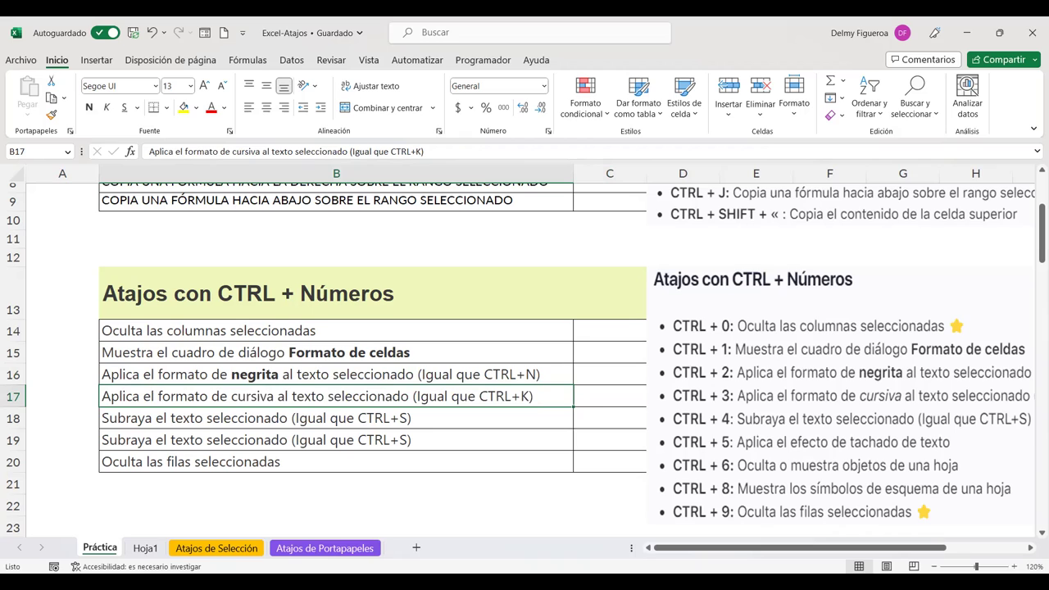
key(ctrl+3)
key(ctrl+3)
key(ctrl+3)
key(ctrl+3)
key(ctrl+3)
key(ctrl+3)
key(ctrl+3)
key(ctrl+3)
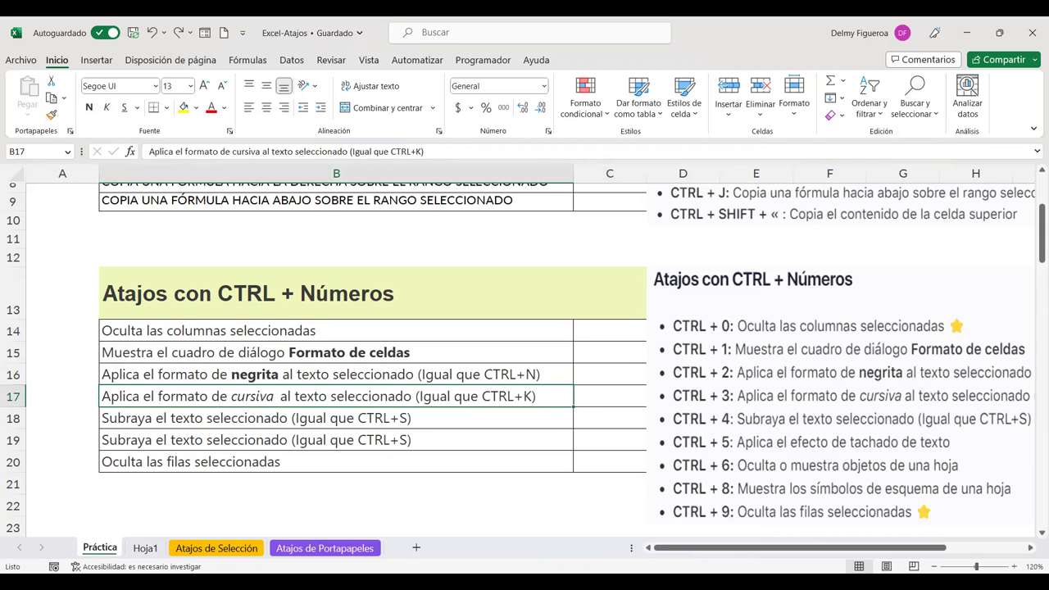
click(613, 414)
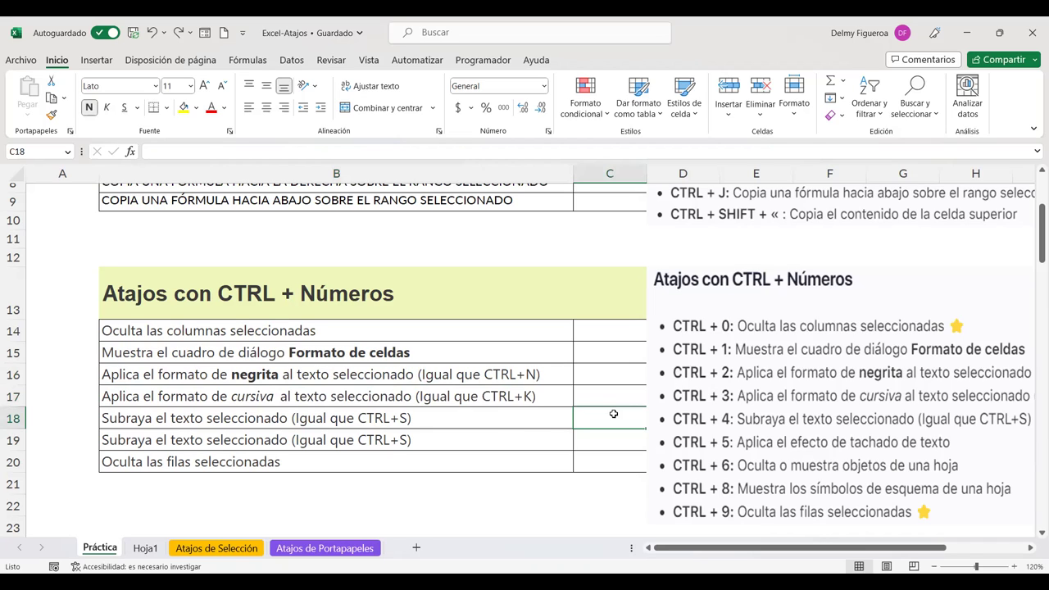
click(514, 419)
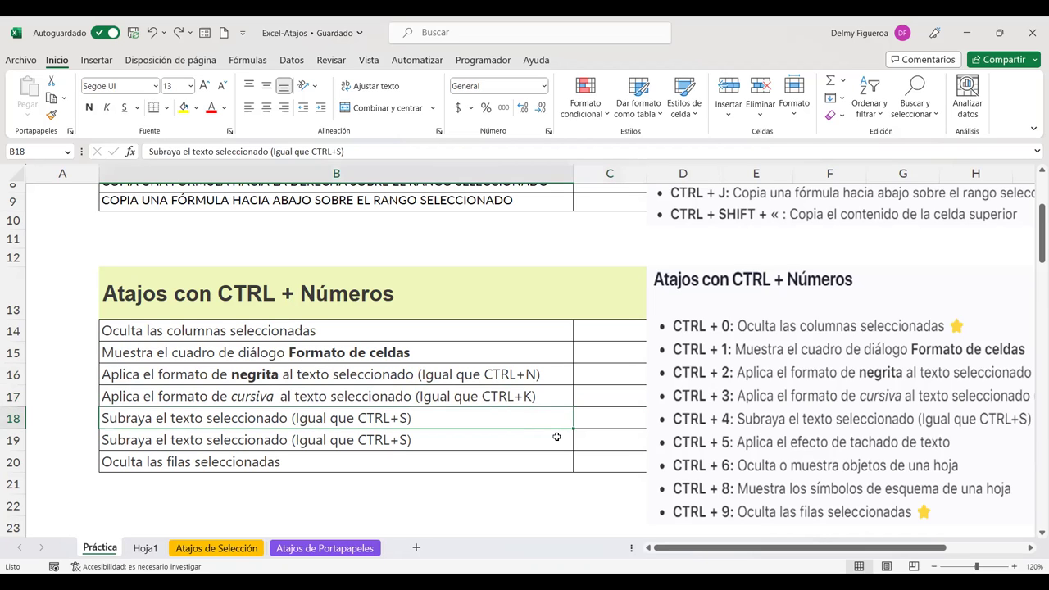
key(ctrl+4)
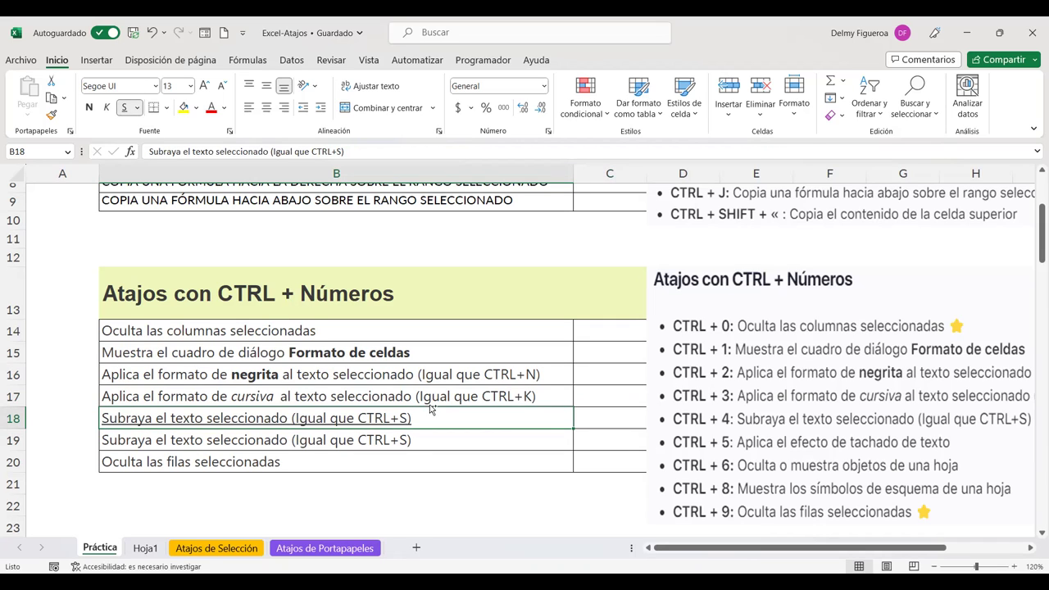
key(ctrl+4)
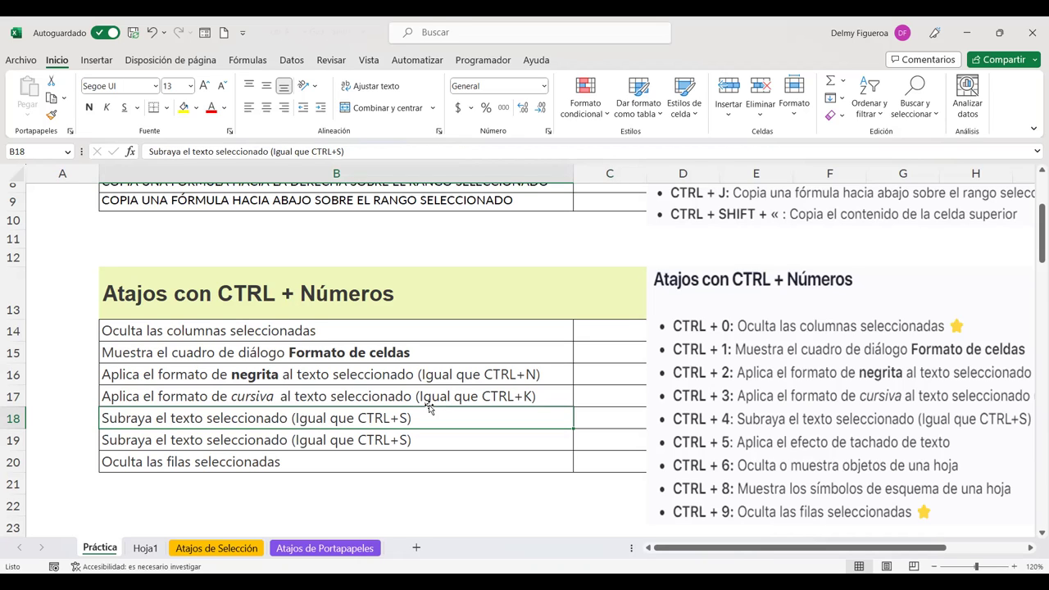
click(438, 443)
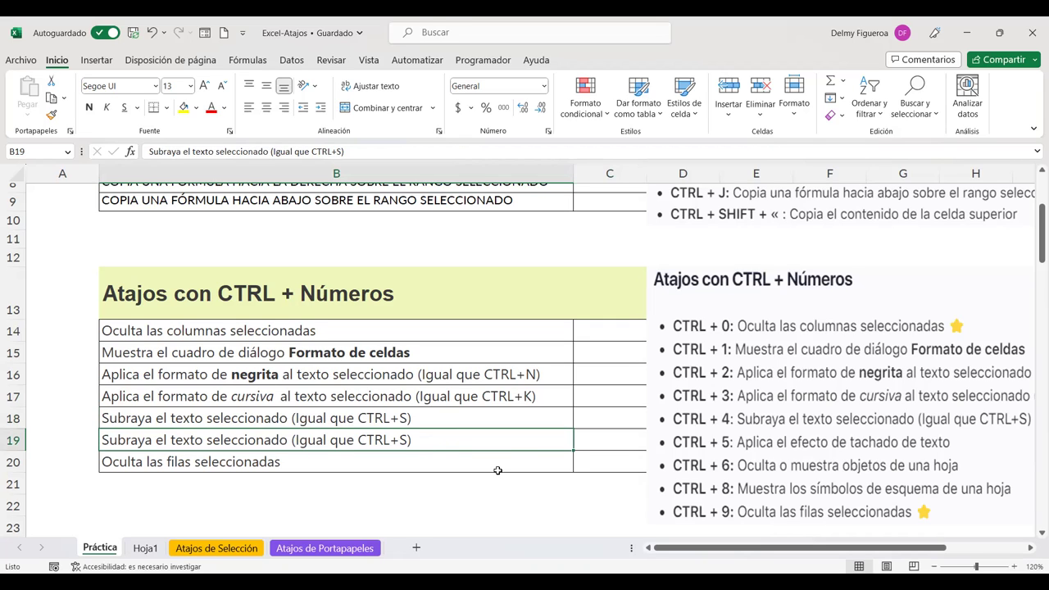
key(ctrl+5)
key(ctrl+5)
click(500, 460)
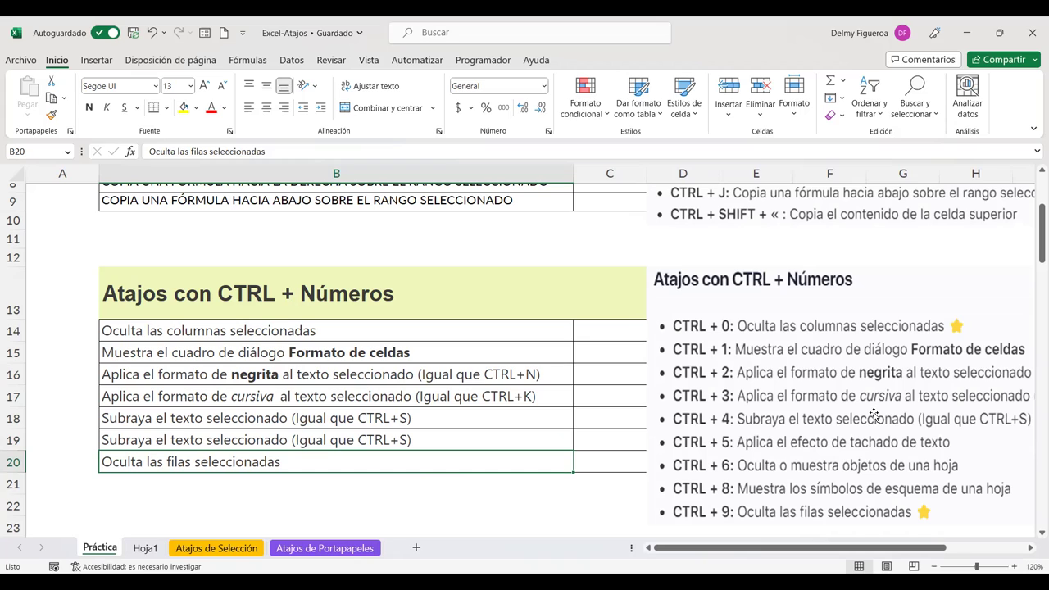
- From cell B21, try Ctrl+8 outline symbols and accept both outline messages
click(565, 483)
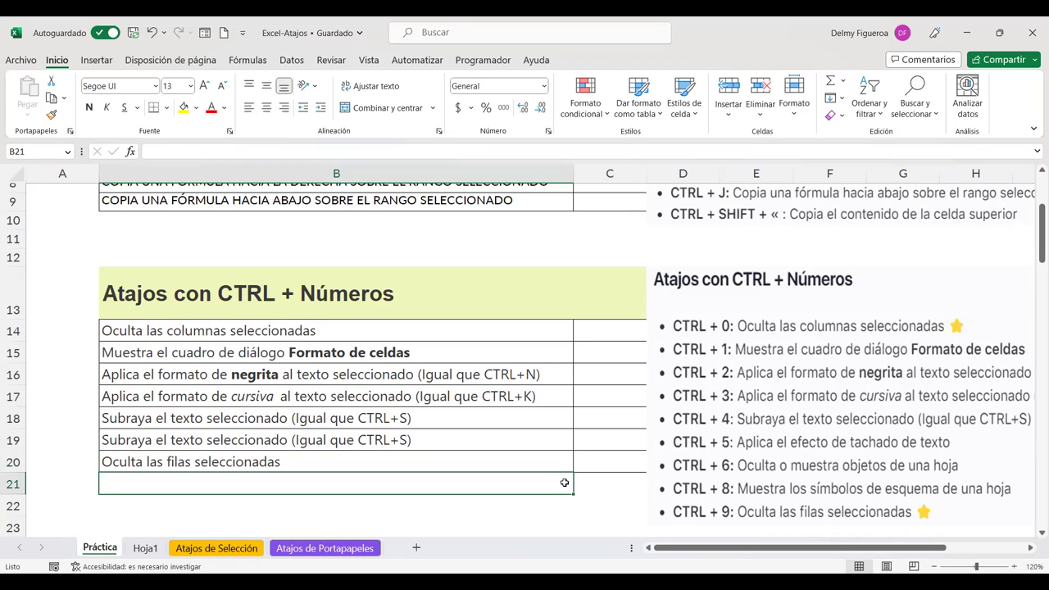
key(ctrl+8)
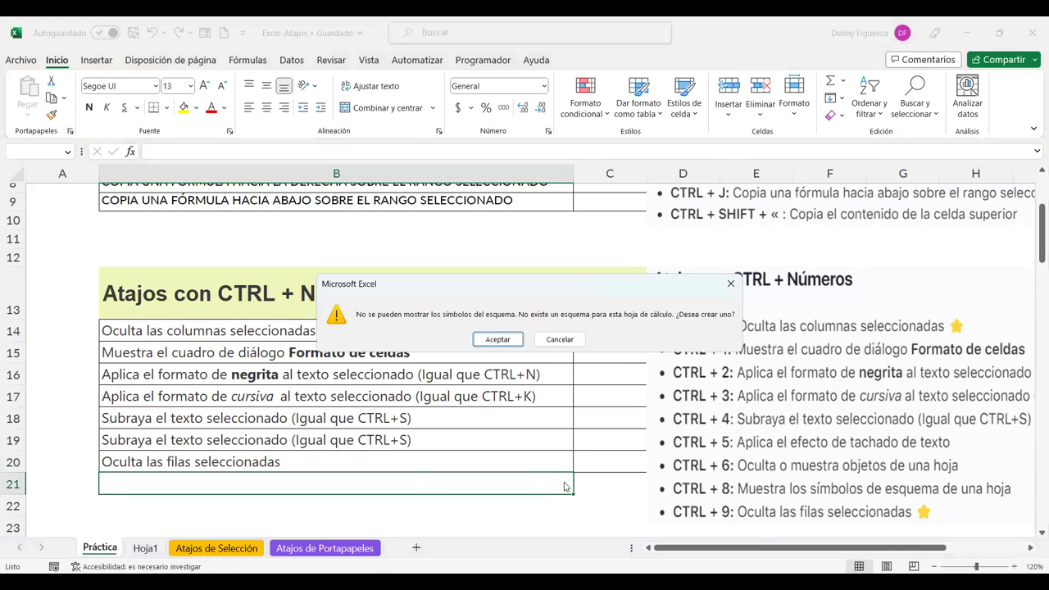
click(509, 342)
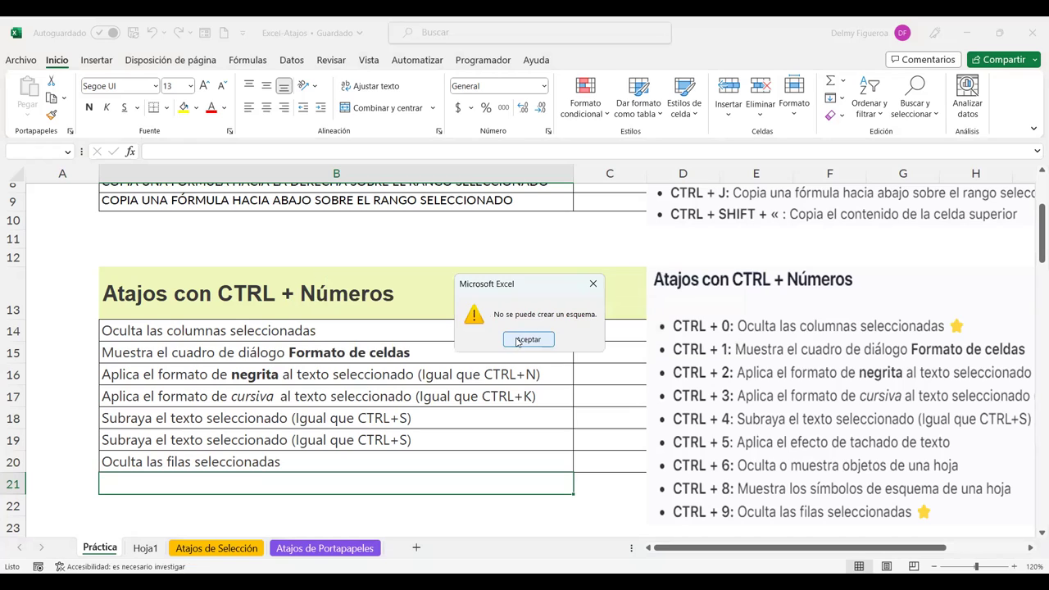
click(518, 341)
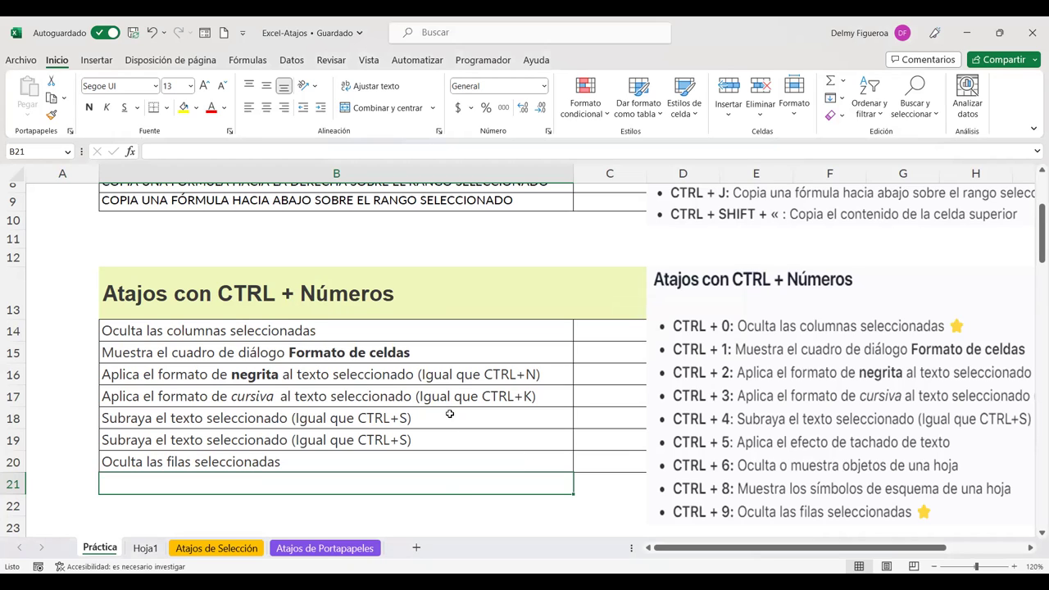
- Hide the empty row 22 with Ctrl+9
key(Down)
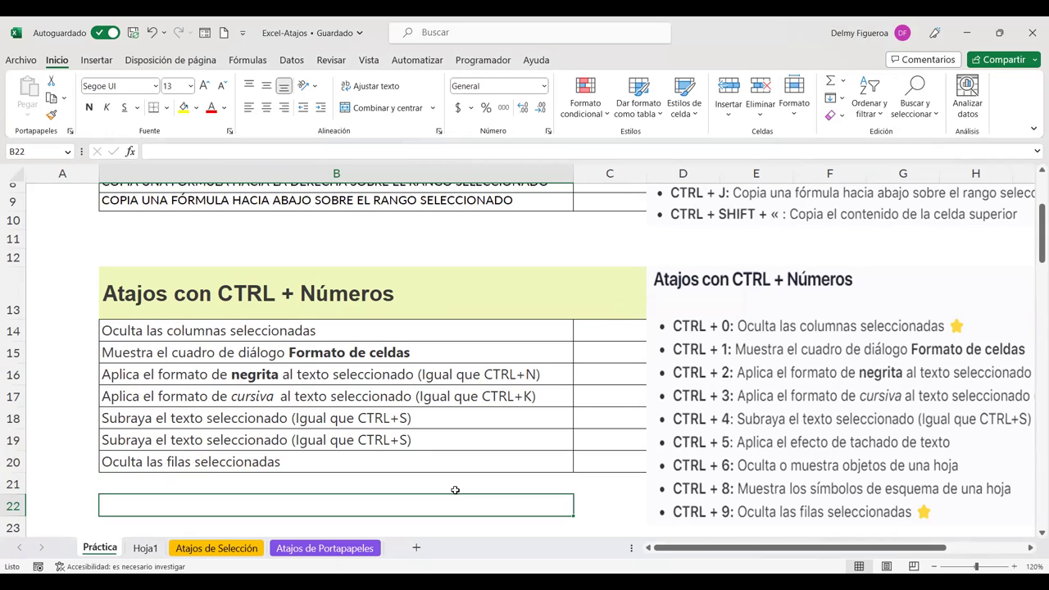
key(ctrl+9)
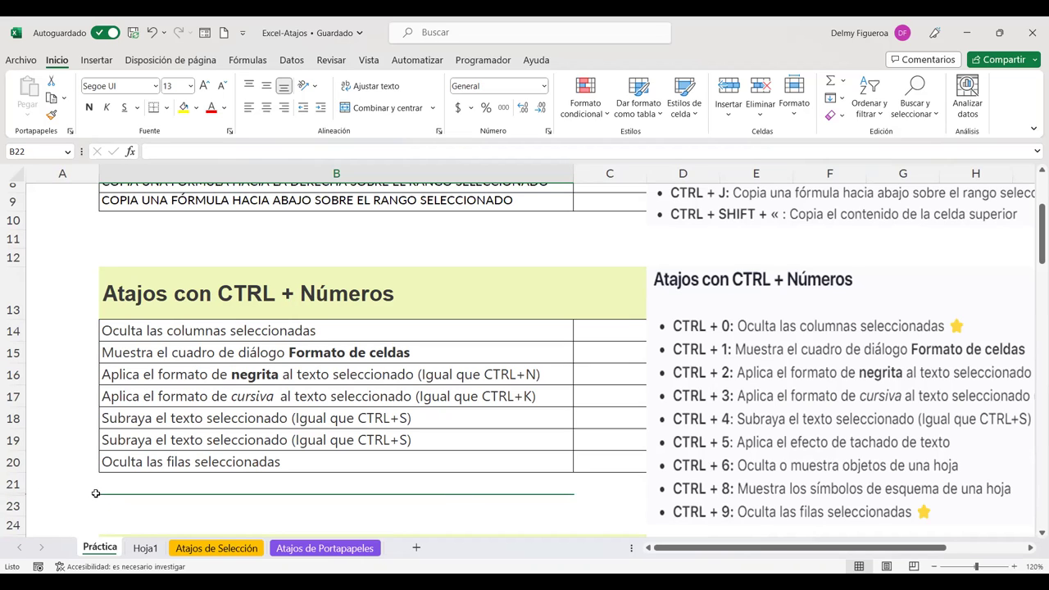
scroll(556, 439, down, 2)
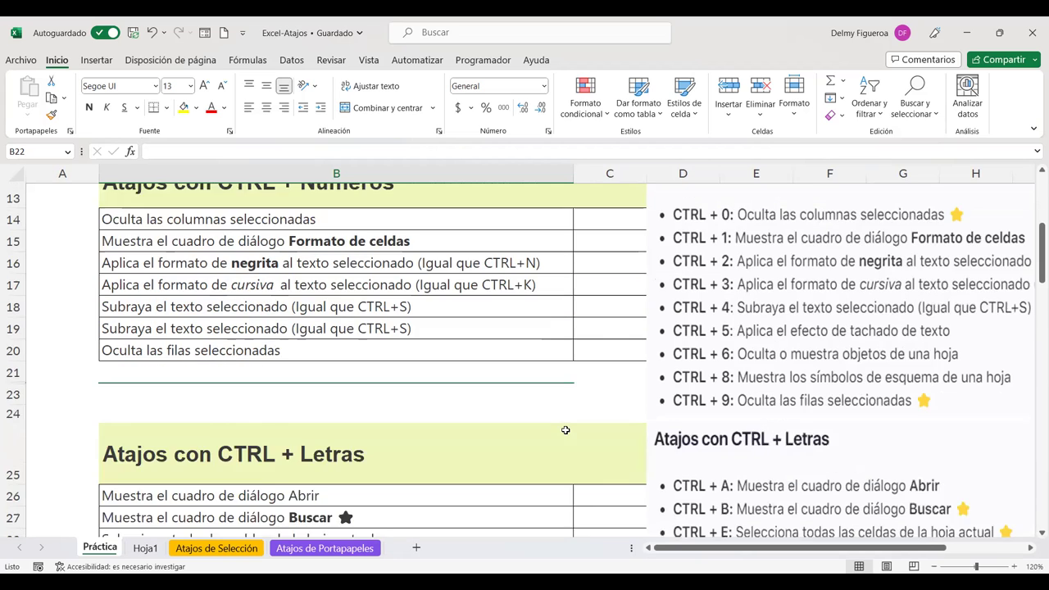
scroll(562, 432, down, 2)
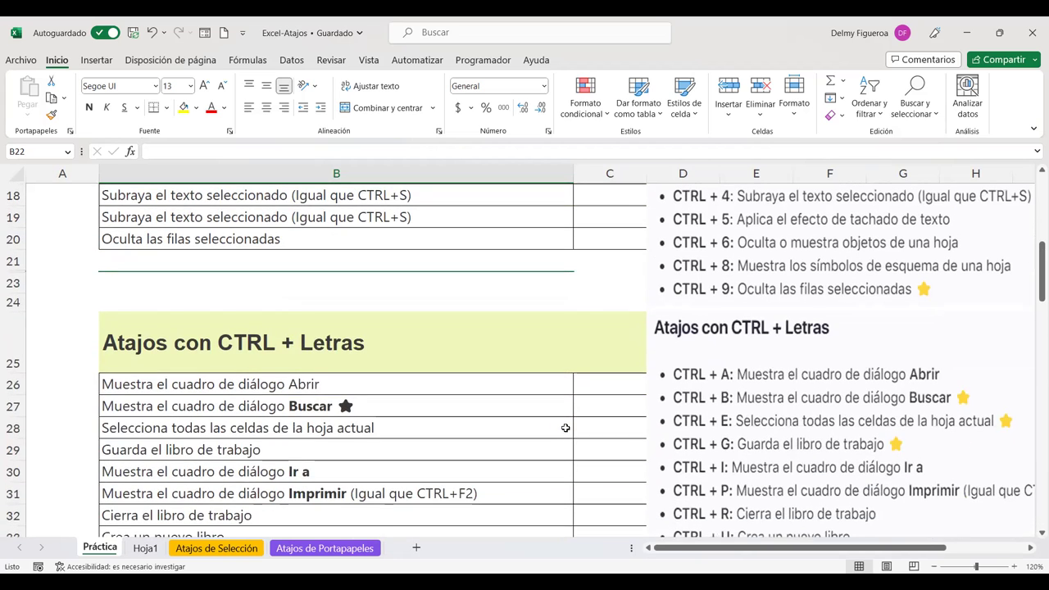
- Scroll to the Atajos con CTRL + Letras table, select cell C26 and try Ctrl+R
scroll(566, 428, down, 1)
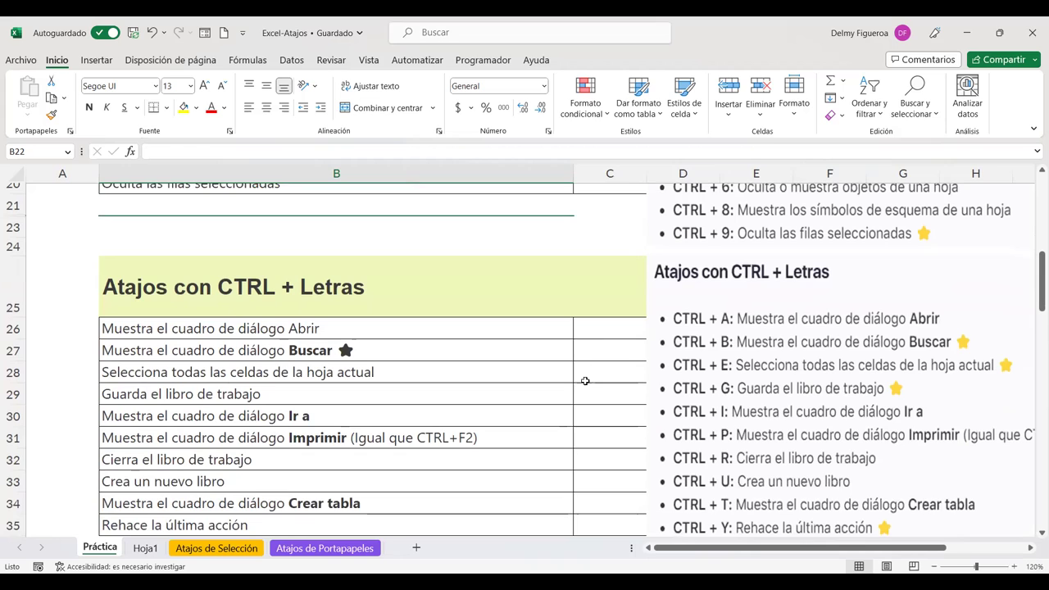
click(595, 332)
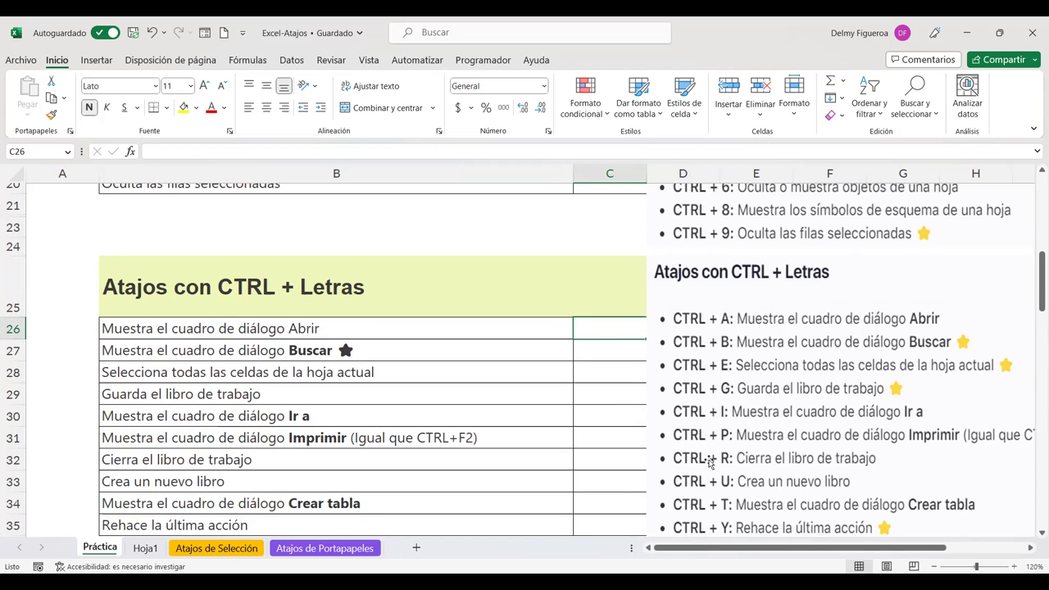
key(ctrl+r)
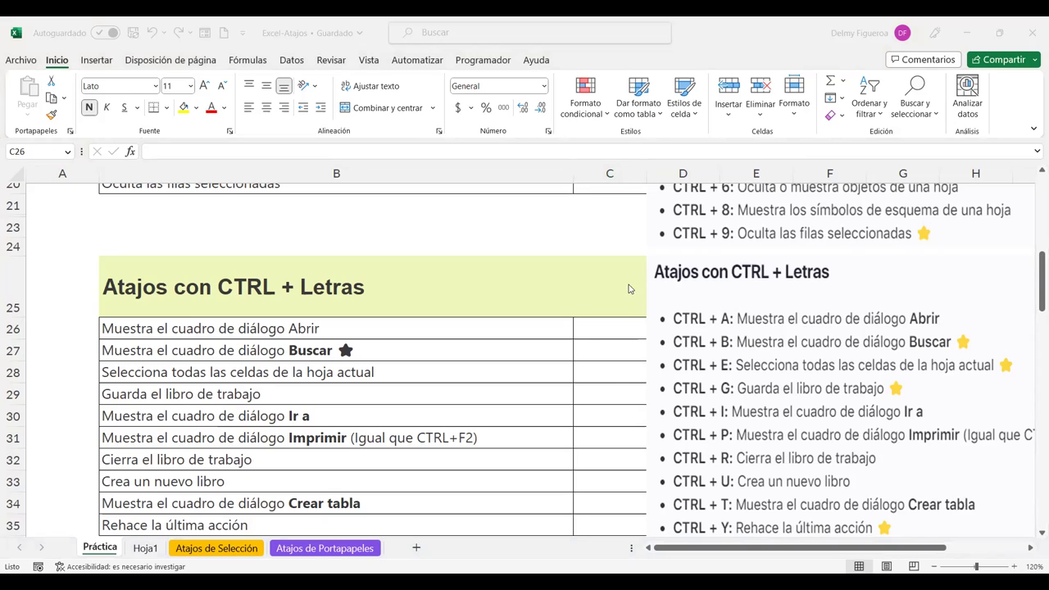
key(alt+Tab)
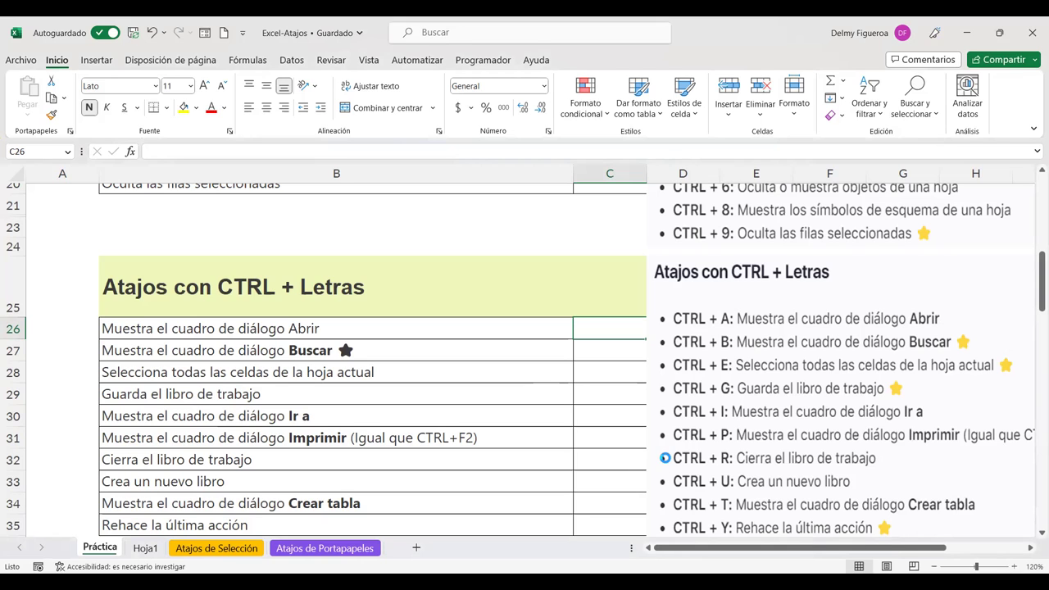
- Show the Open view with Ctrl+A, leave it, and select cell C27 beside Buscar
key(ctrl+a)
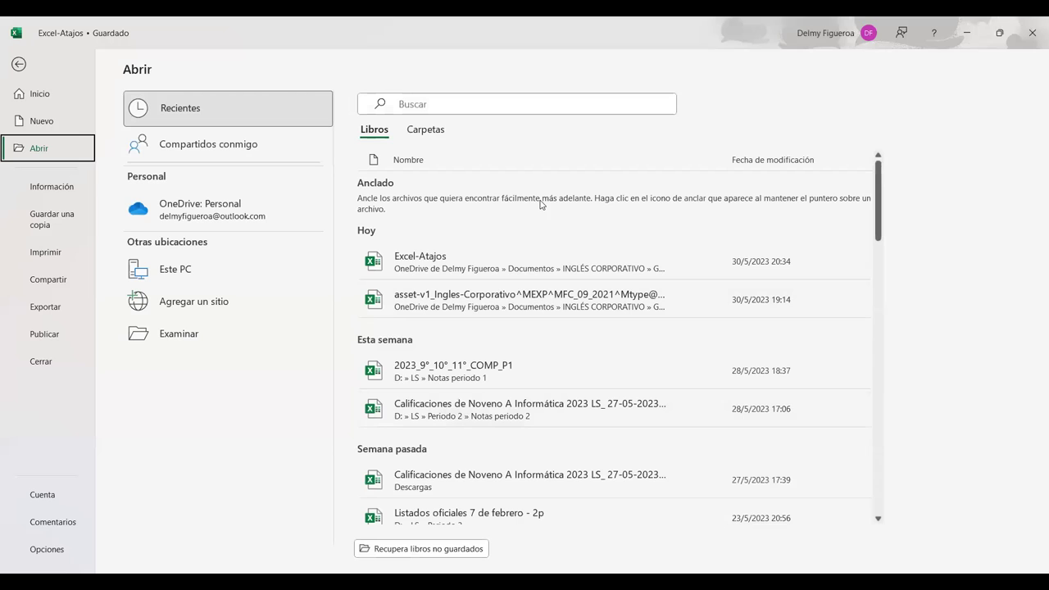
key(Escape)
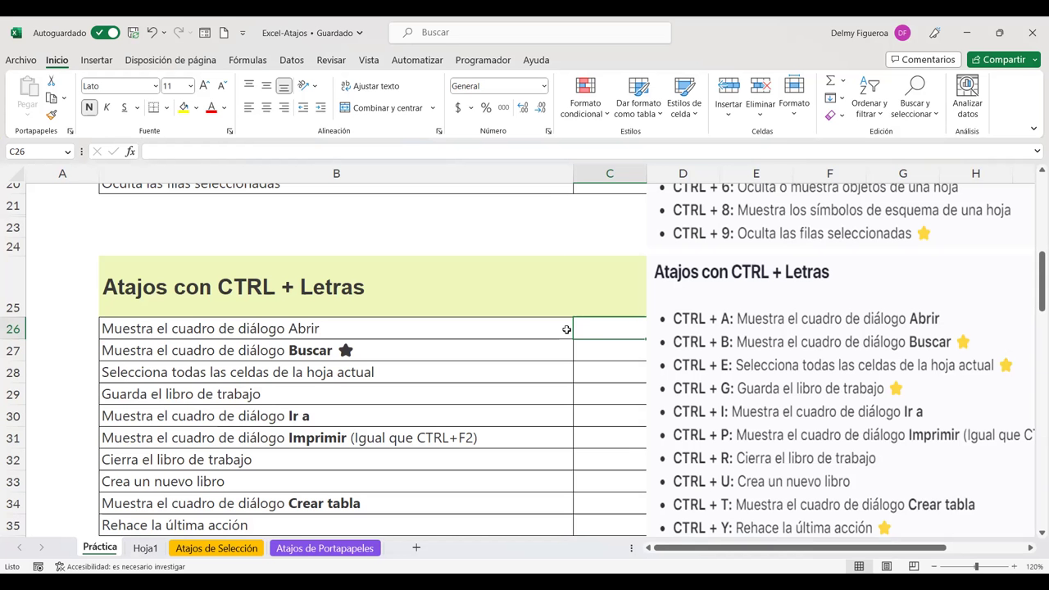
click(592, 357)
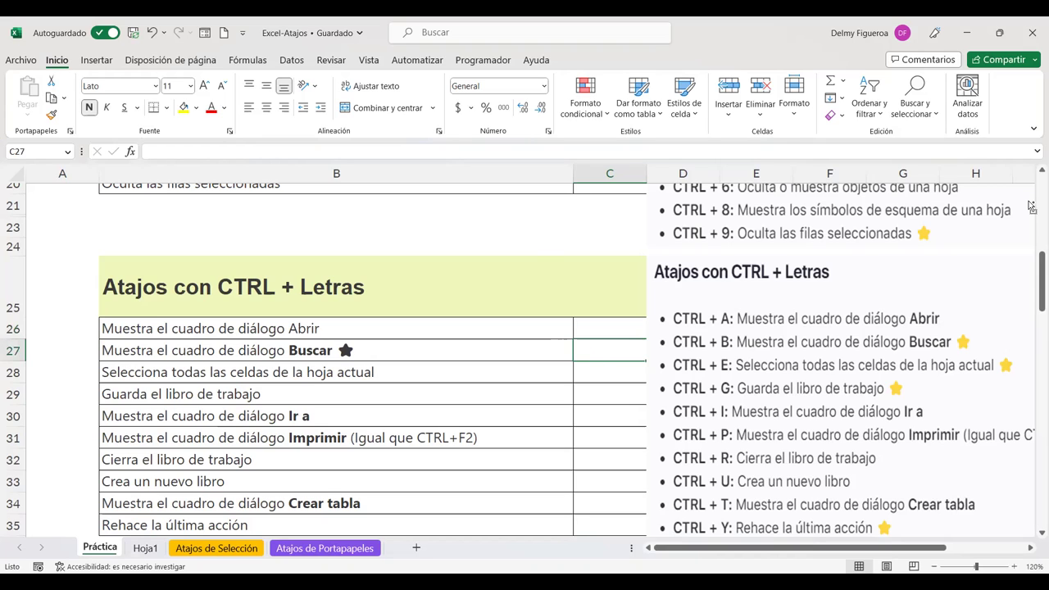
- Open and close the Find dialog with Ctrl+B, then select the whole shortcut block with Ctrl+E
key(ctrl+b)
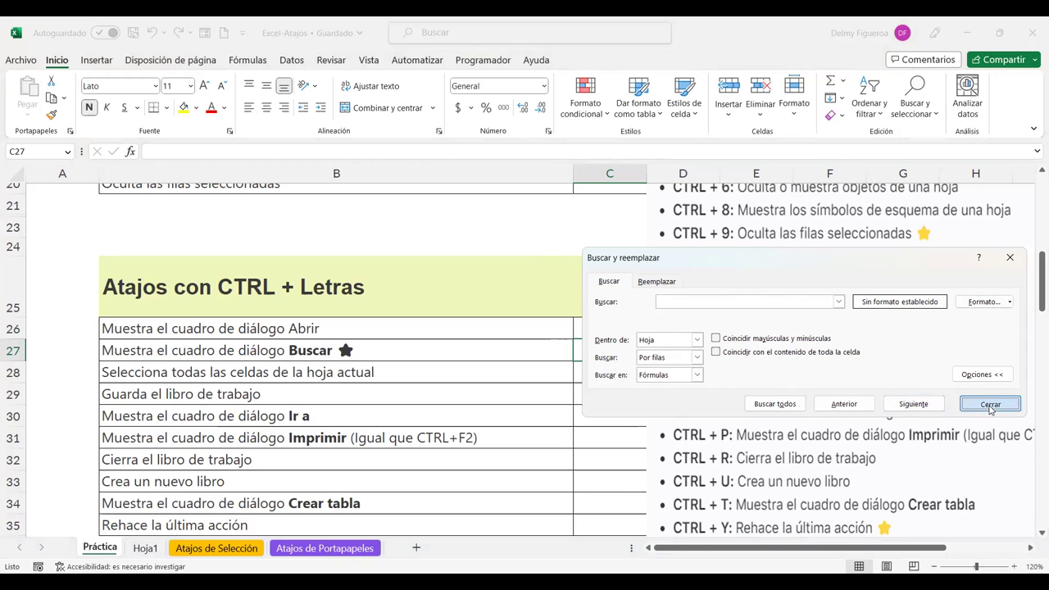
click(990, 405)
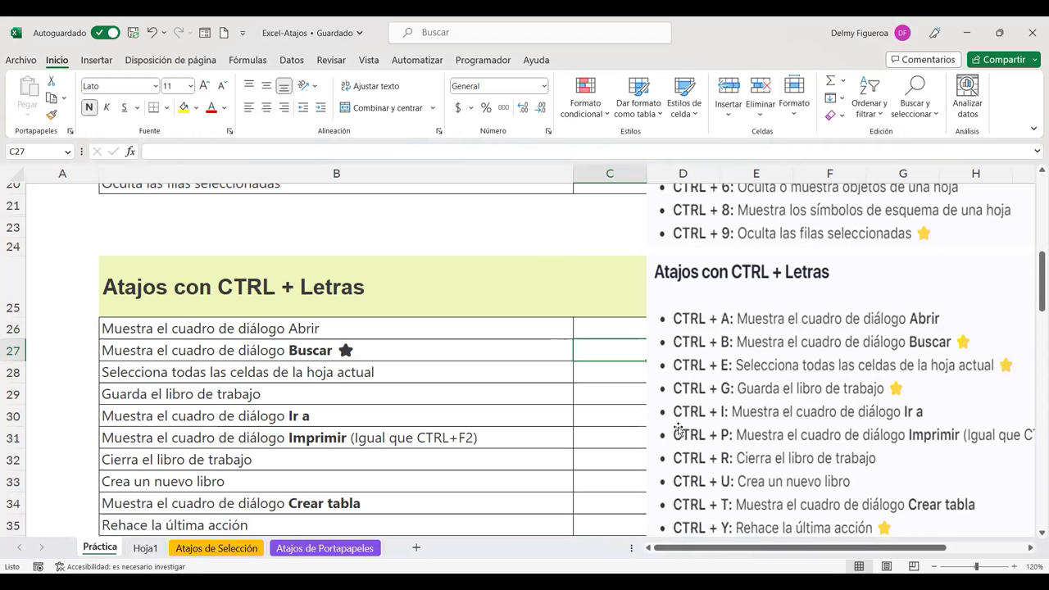
key(ctrl+e)
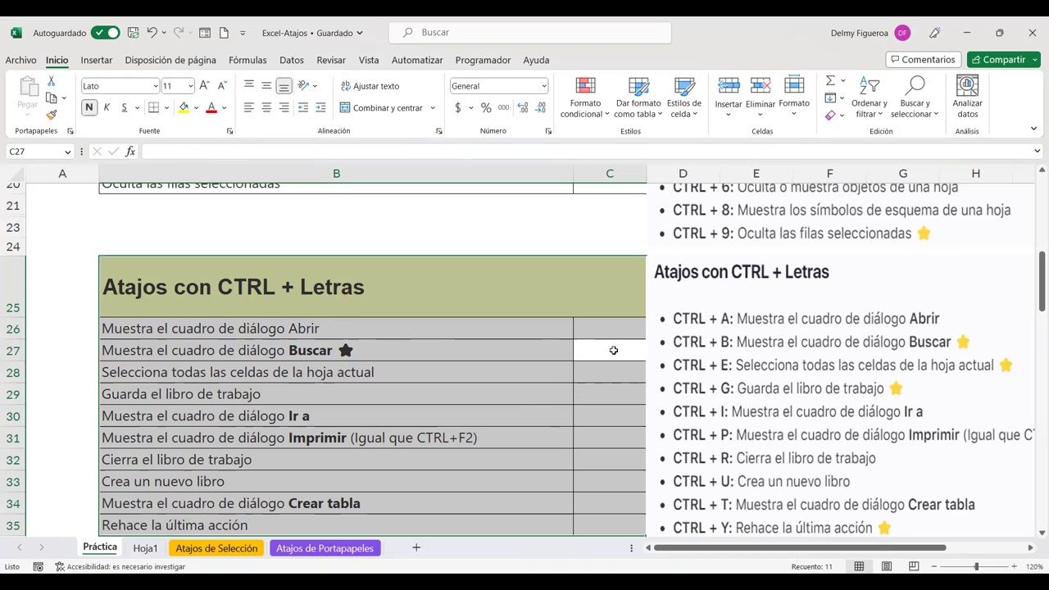
key(ctrl+b)
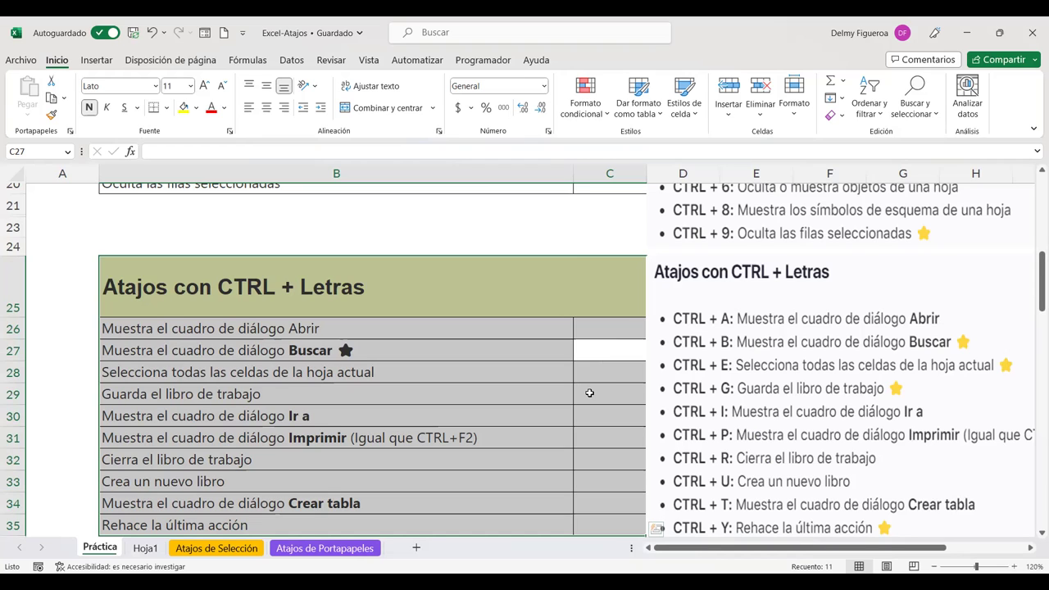
click(612, 346)
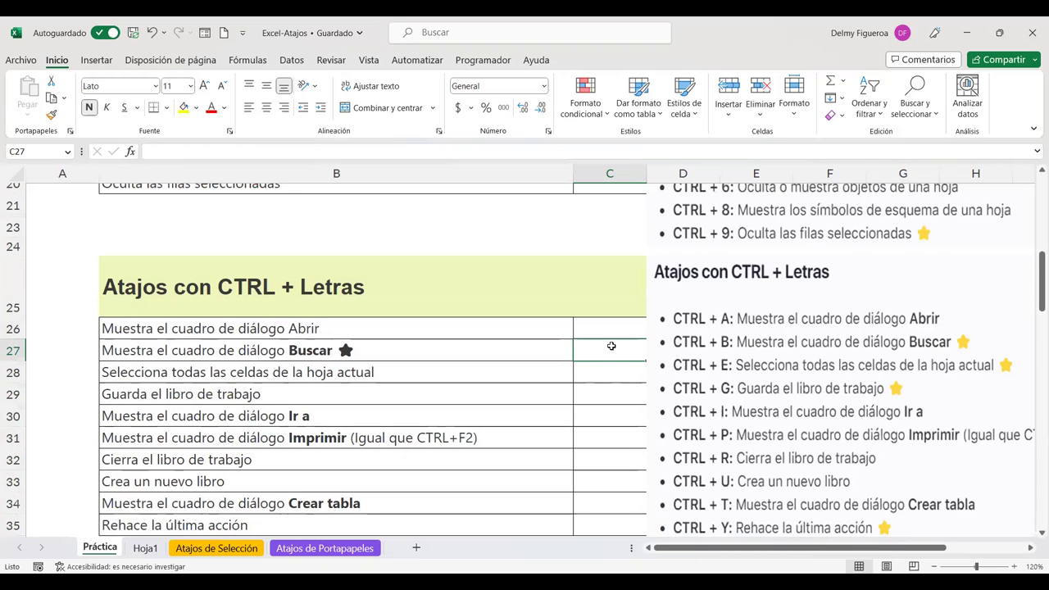
key(ctrl+i)
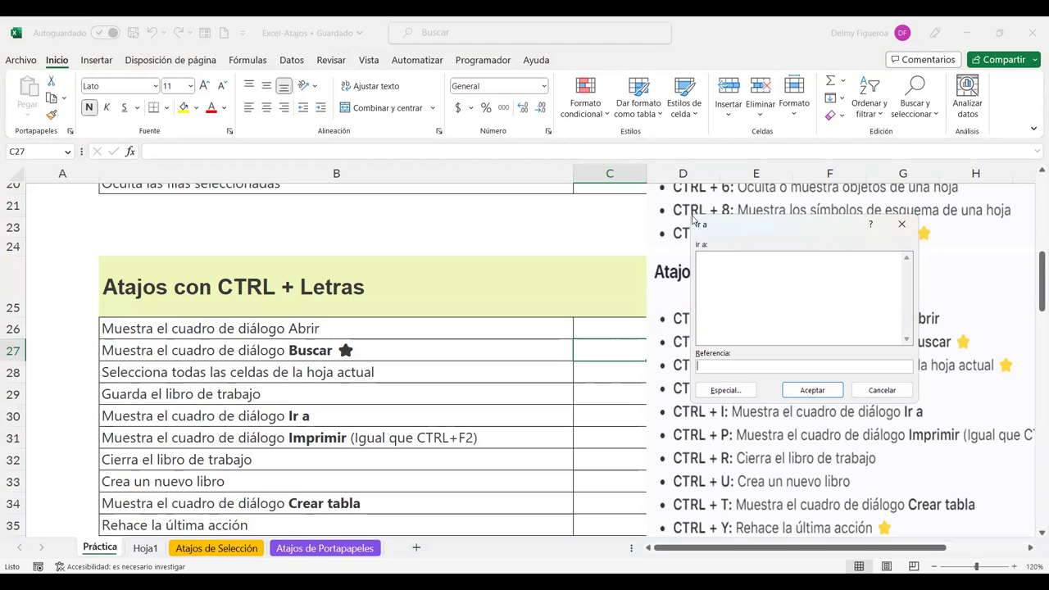
click(882, 390)
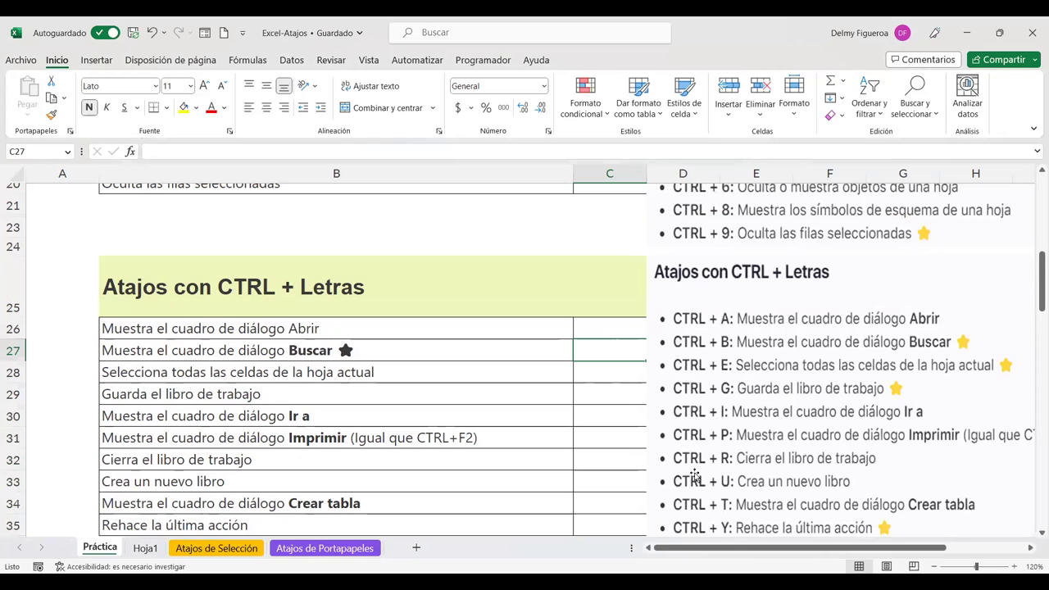
key(ctrl+p)
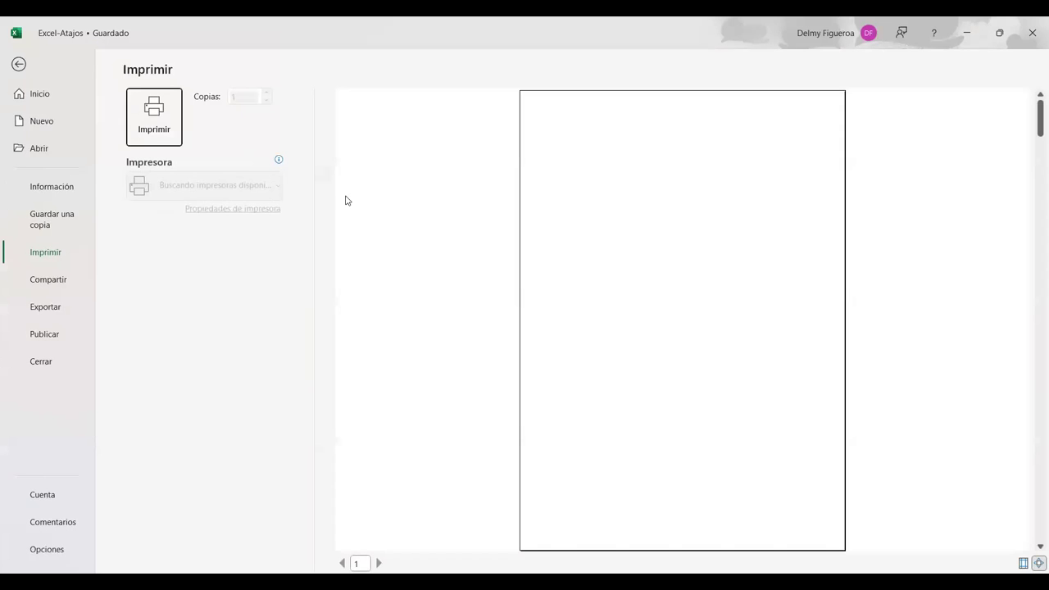
key(Escape)
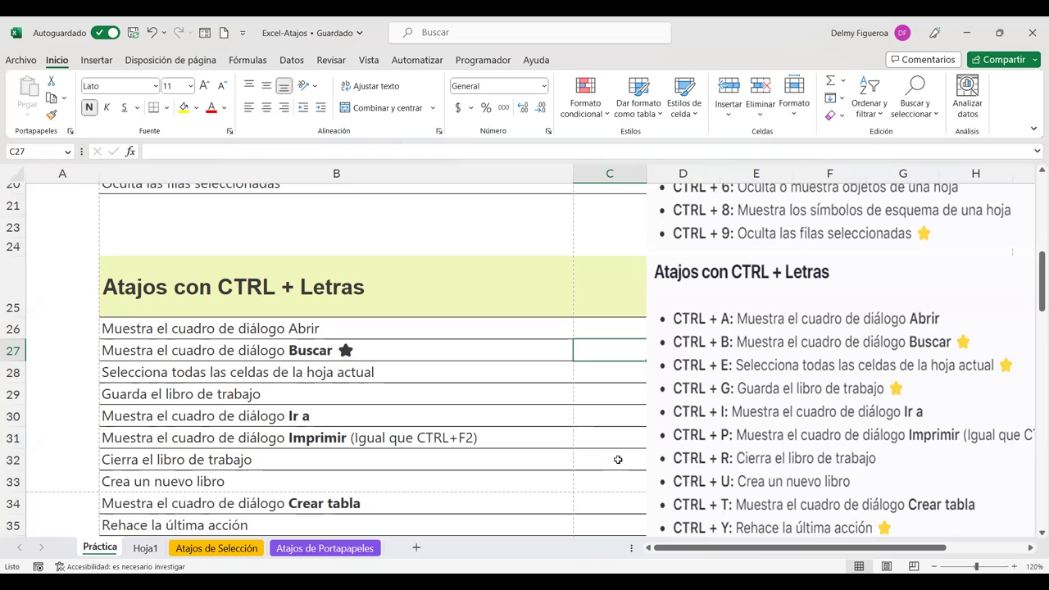
click(609, 374)
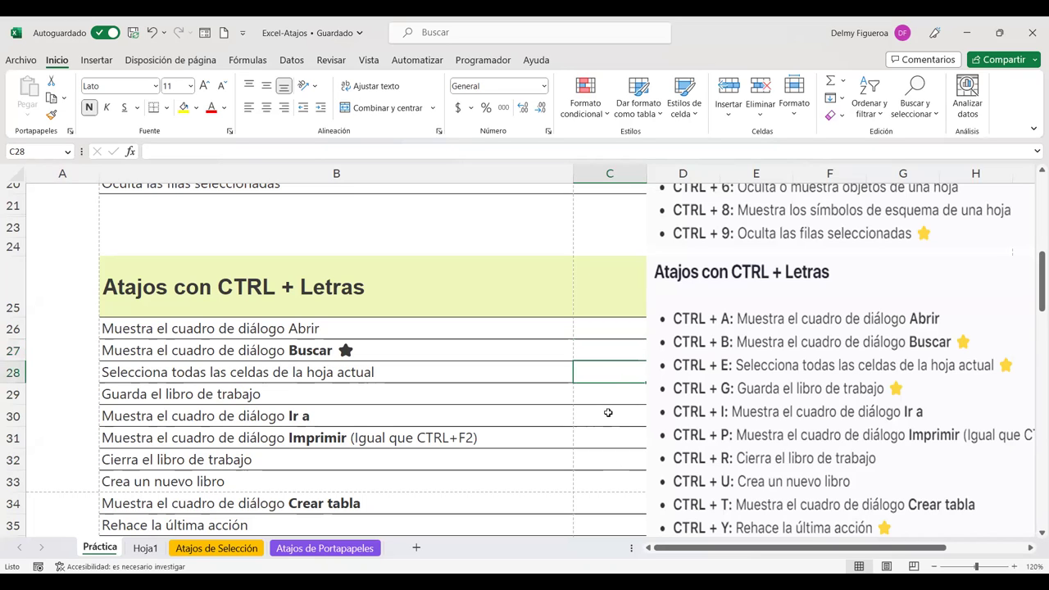
click(608, 413)
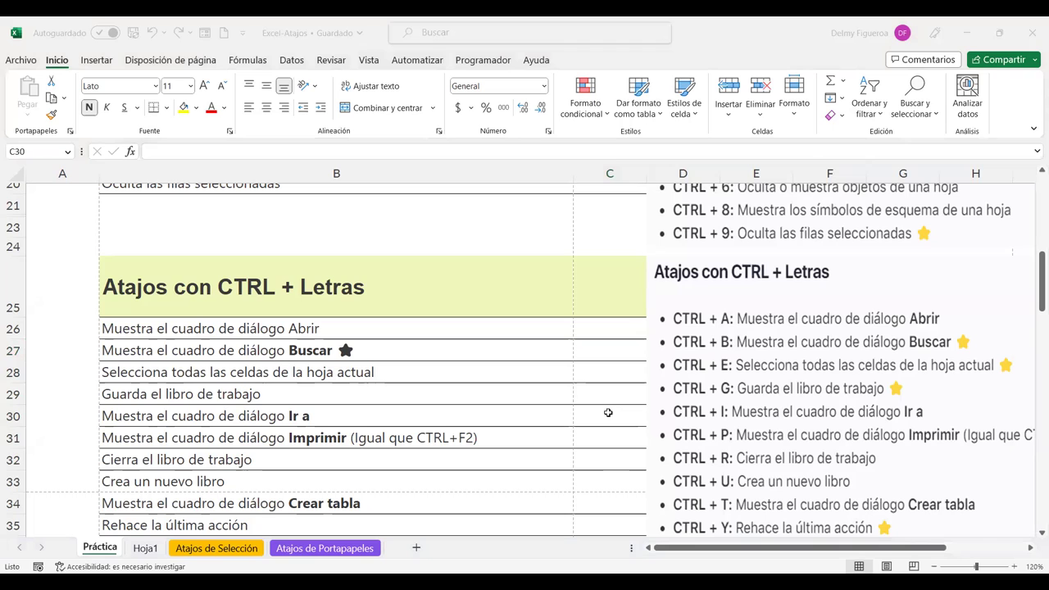
scroll(609, 438, down, 2)
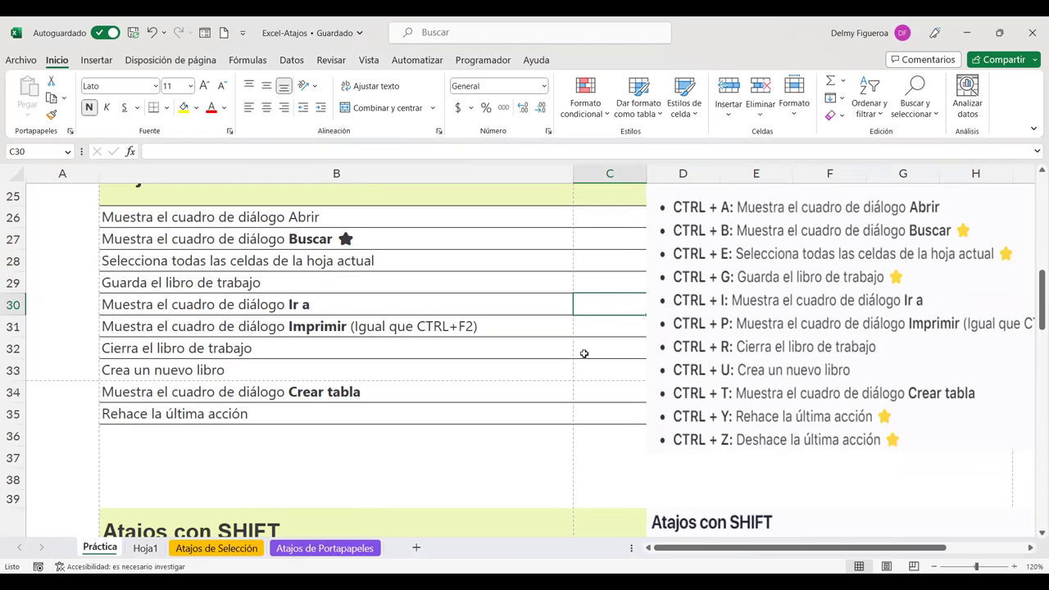
key(ctrl+t)
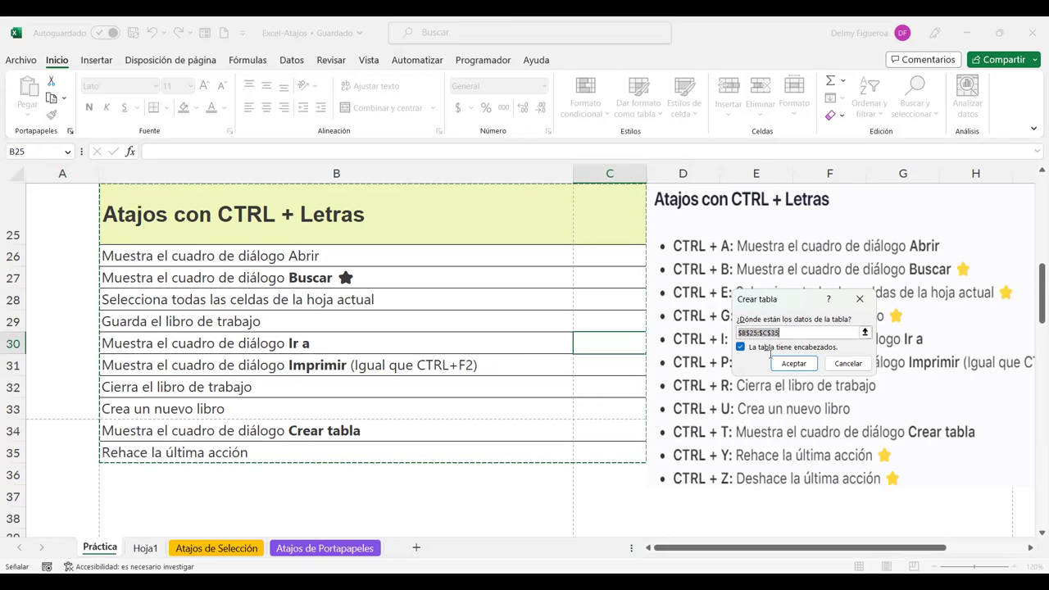
click(857, 370)
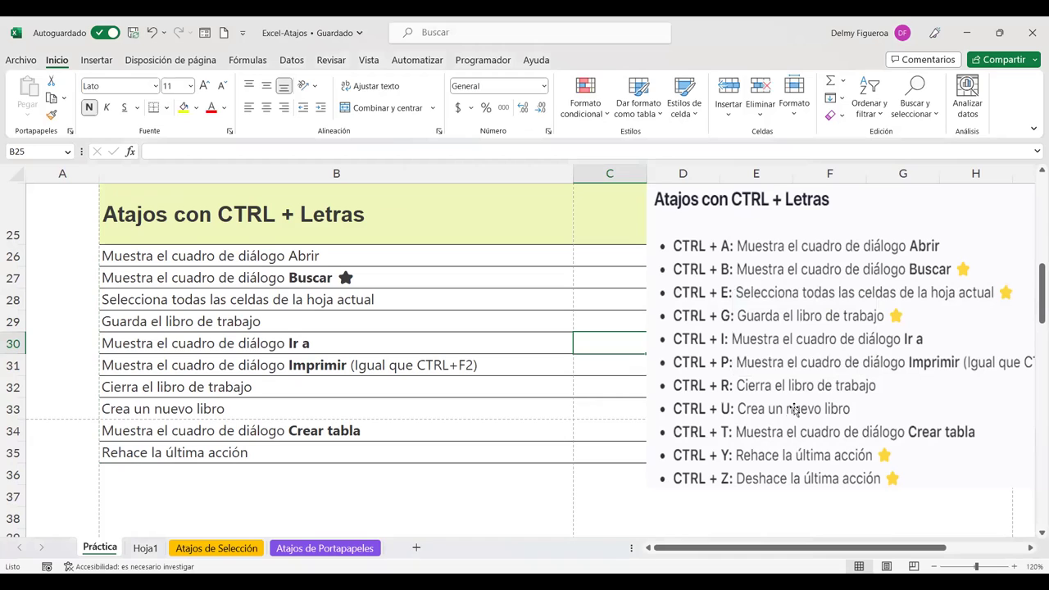
- From cell C32, scroll down to the Atajos con SHIFT table and select cell C41
click(608, 390)
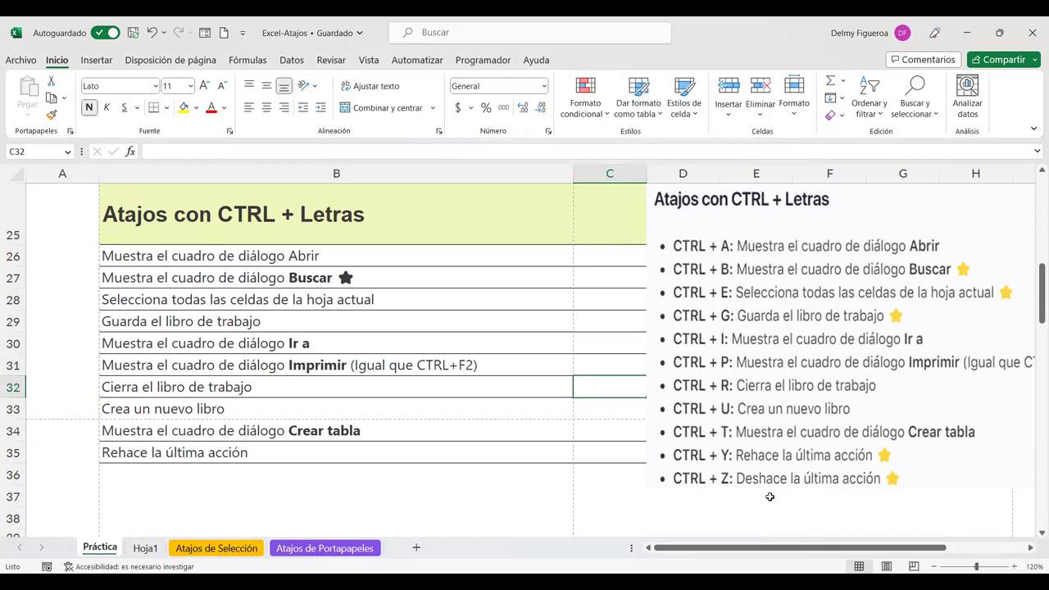
scroll(770, 496, down, 1)
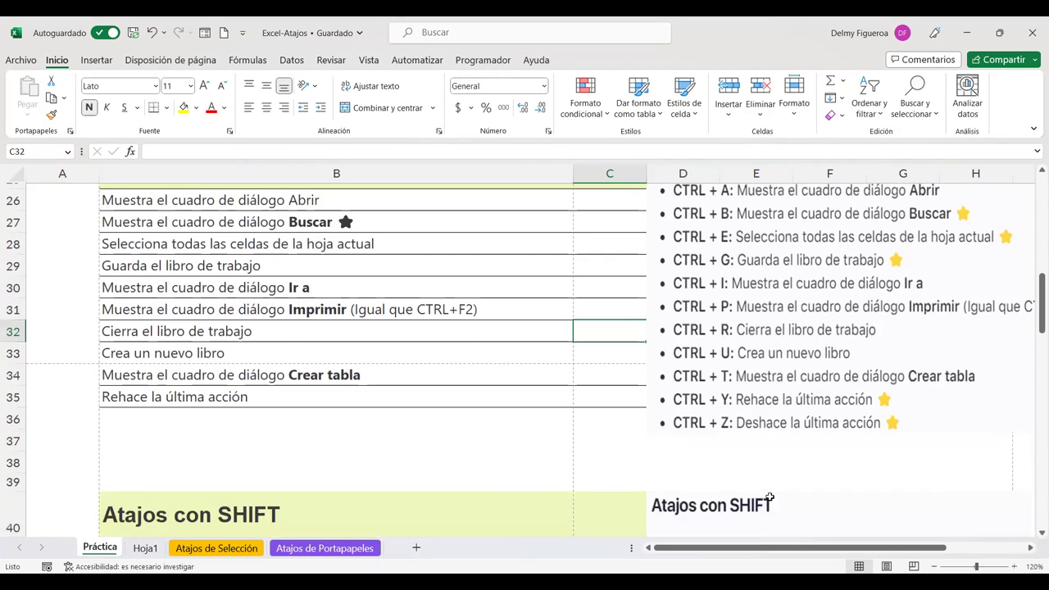
scroll(721, 490, down, 1)
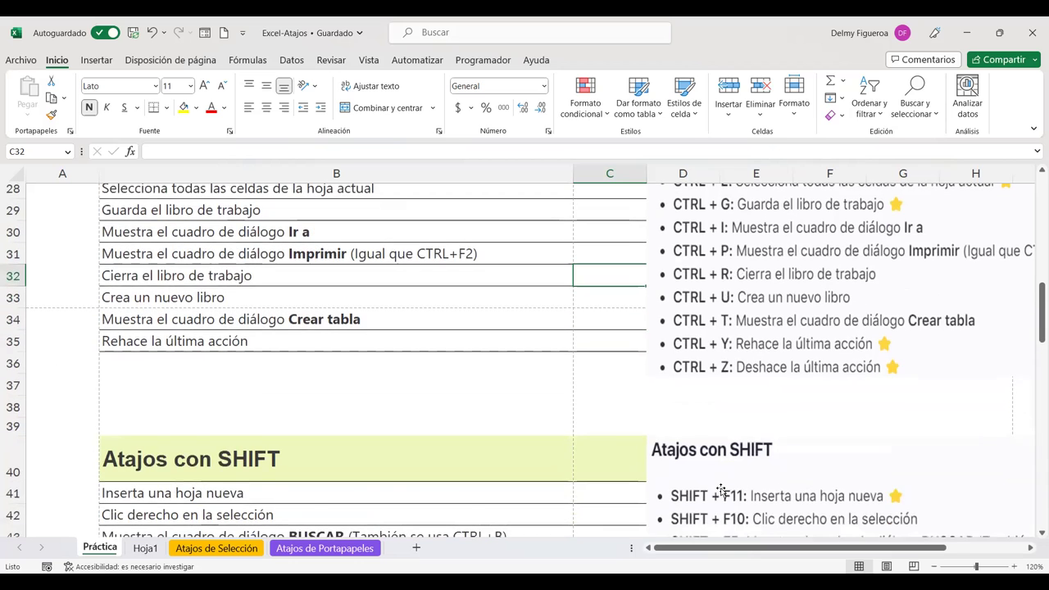
scroll(721, 490, down, 2)
scroll(721, 490, down, 1)
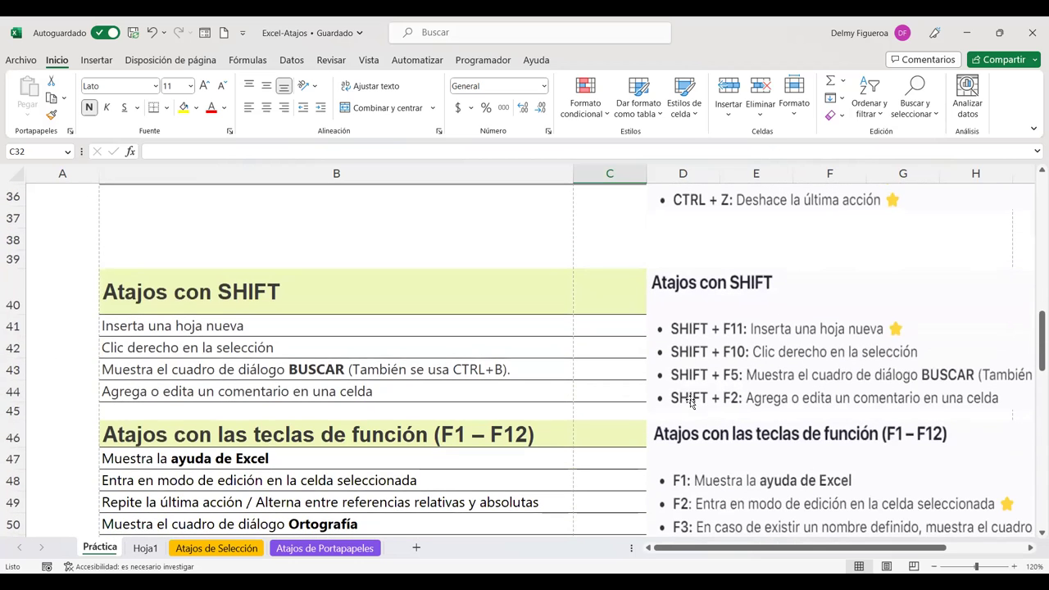
click(614, 320)
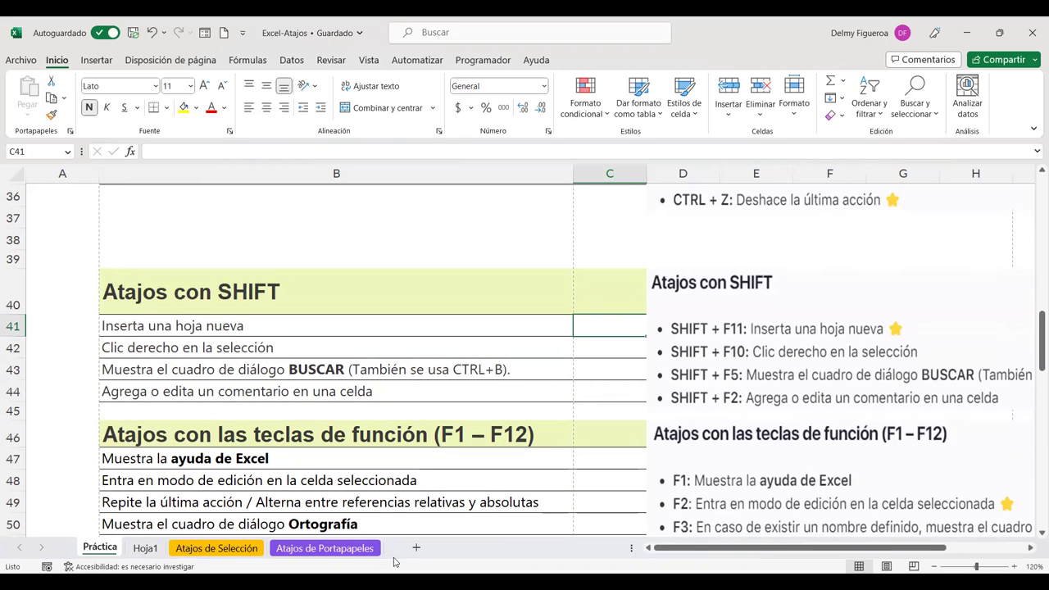
- Insert blank sheet Hoja2 with Shift+F11, return to Práctica, and try the Shift+F10 context menu
key(shift+Left)
key(shift+Left)
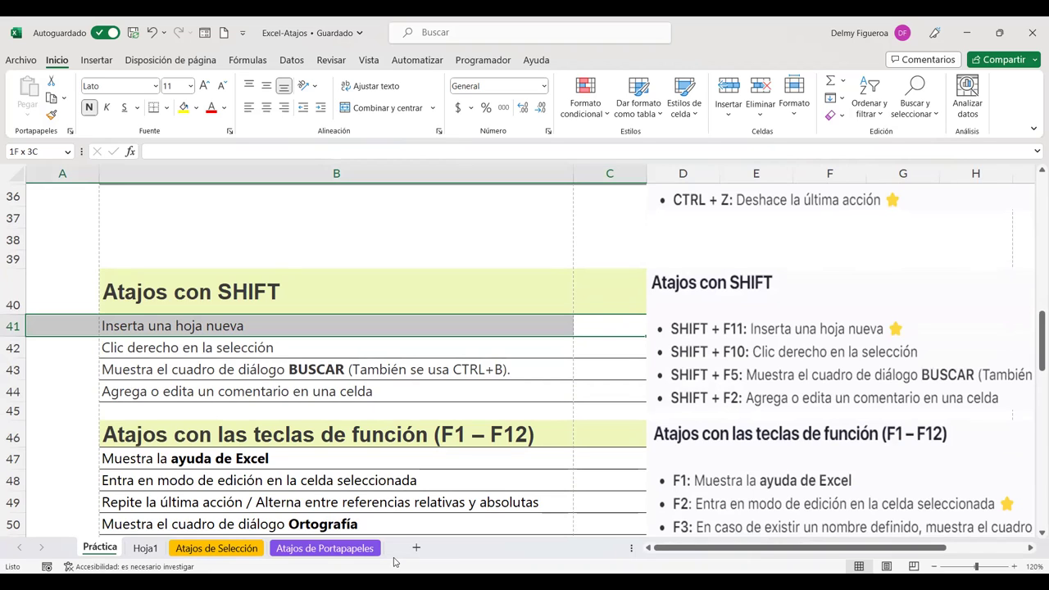
click(601, 325)
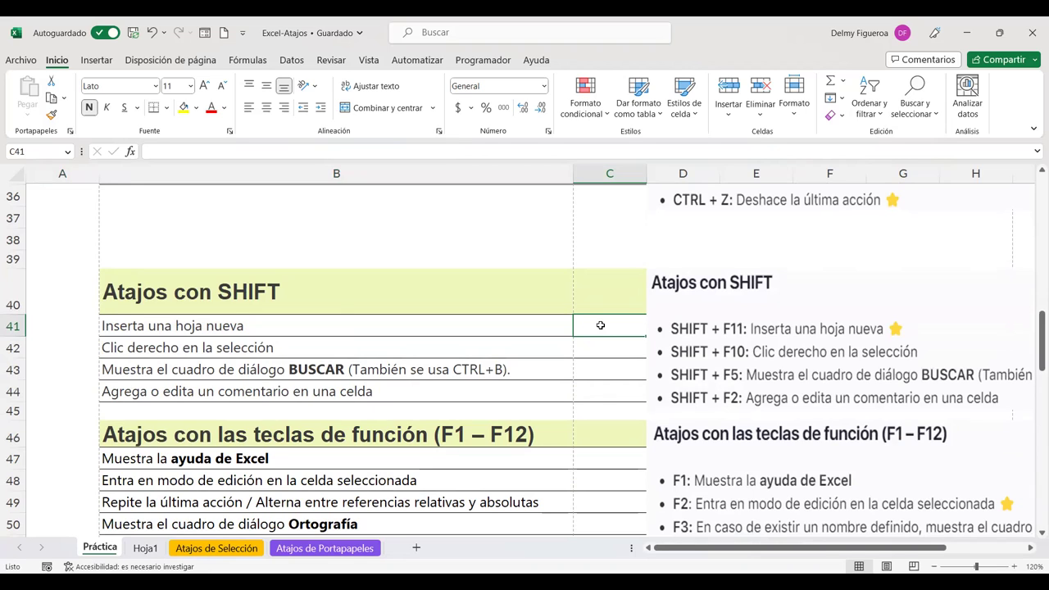
key(shift+F11)
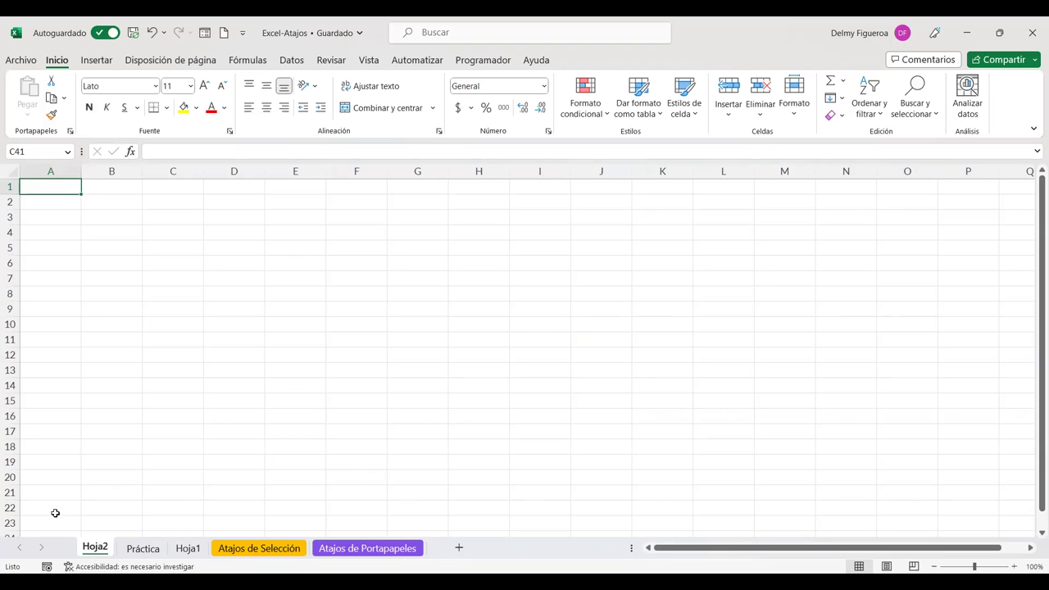
click(148, 550)
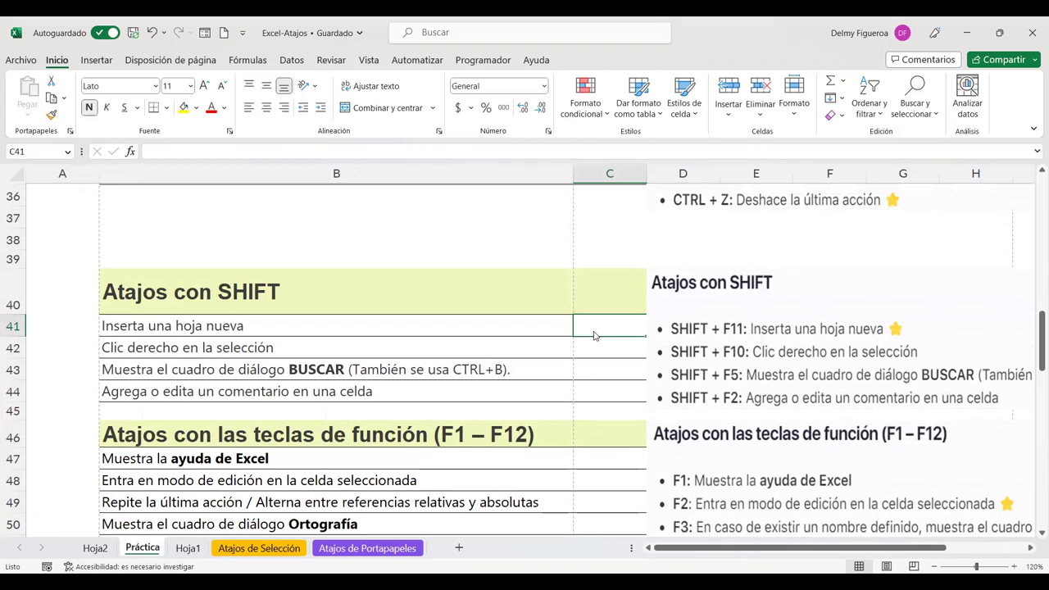
key(shift+F10)
key(Escape)
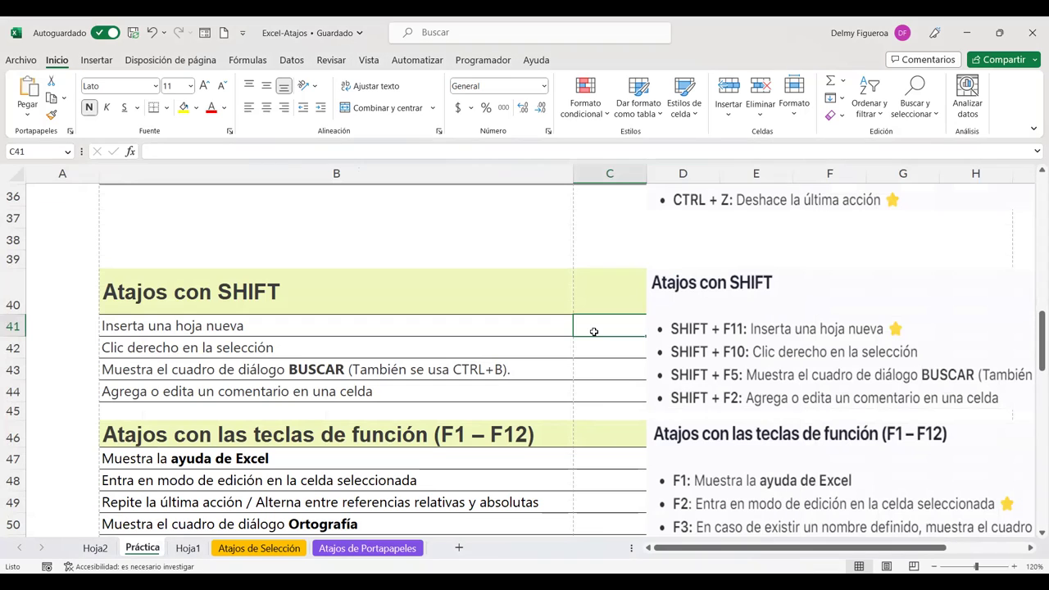